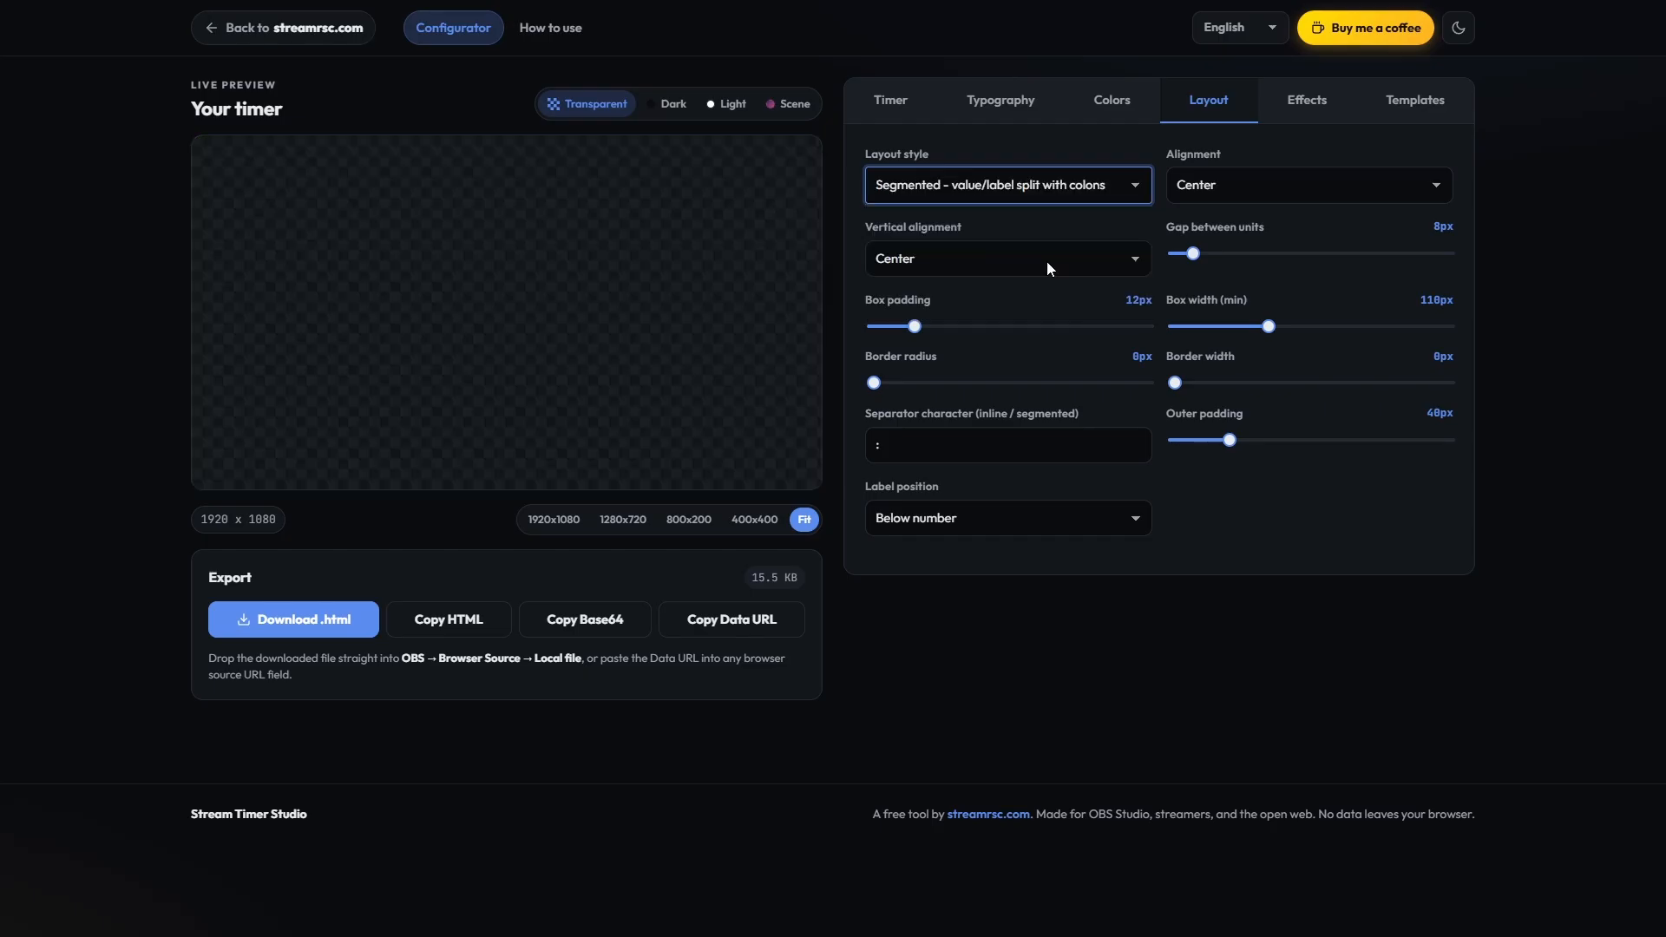
# Step: Set the timer's layout style to Stacked - one unit per row and its vertical alignment to Top
pyautogui.click(1023, 190)
pyautogui.click(992, 286)
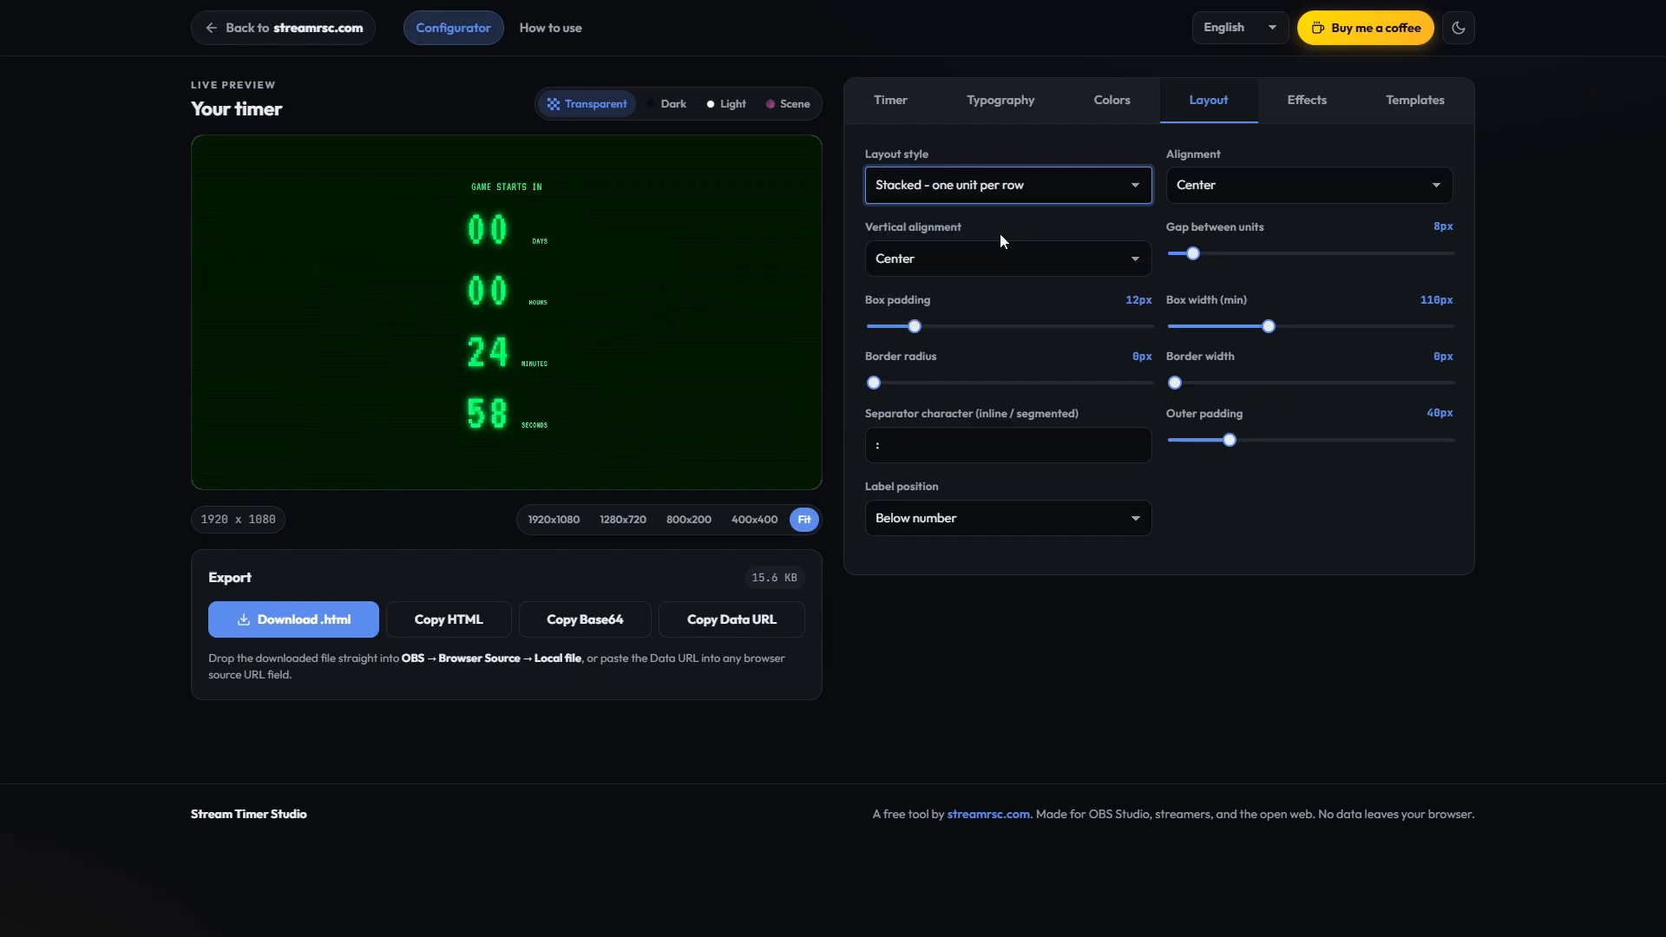
pyautogui.click(999, 250)
pyautogui.click(897, 314)
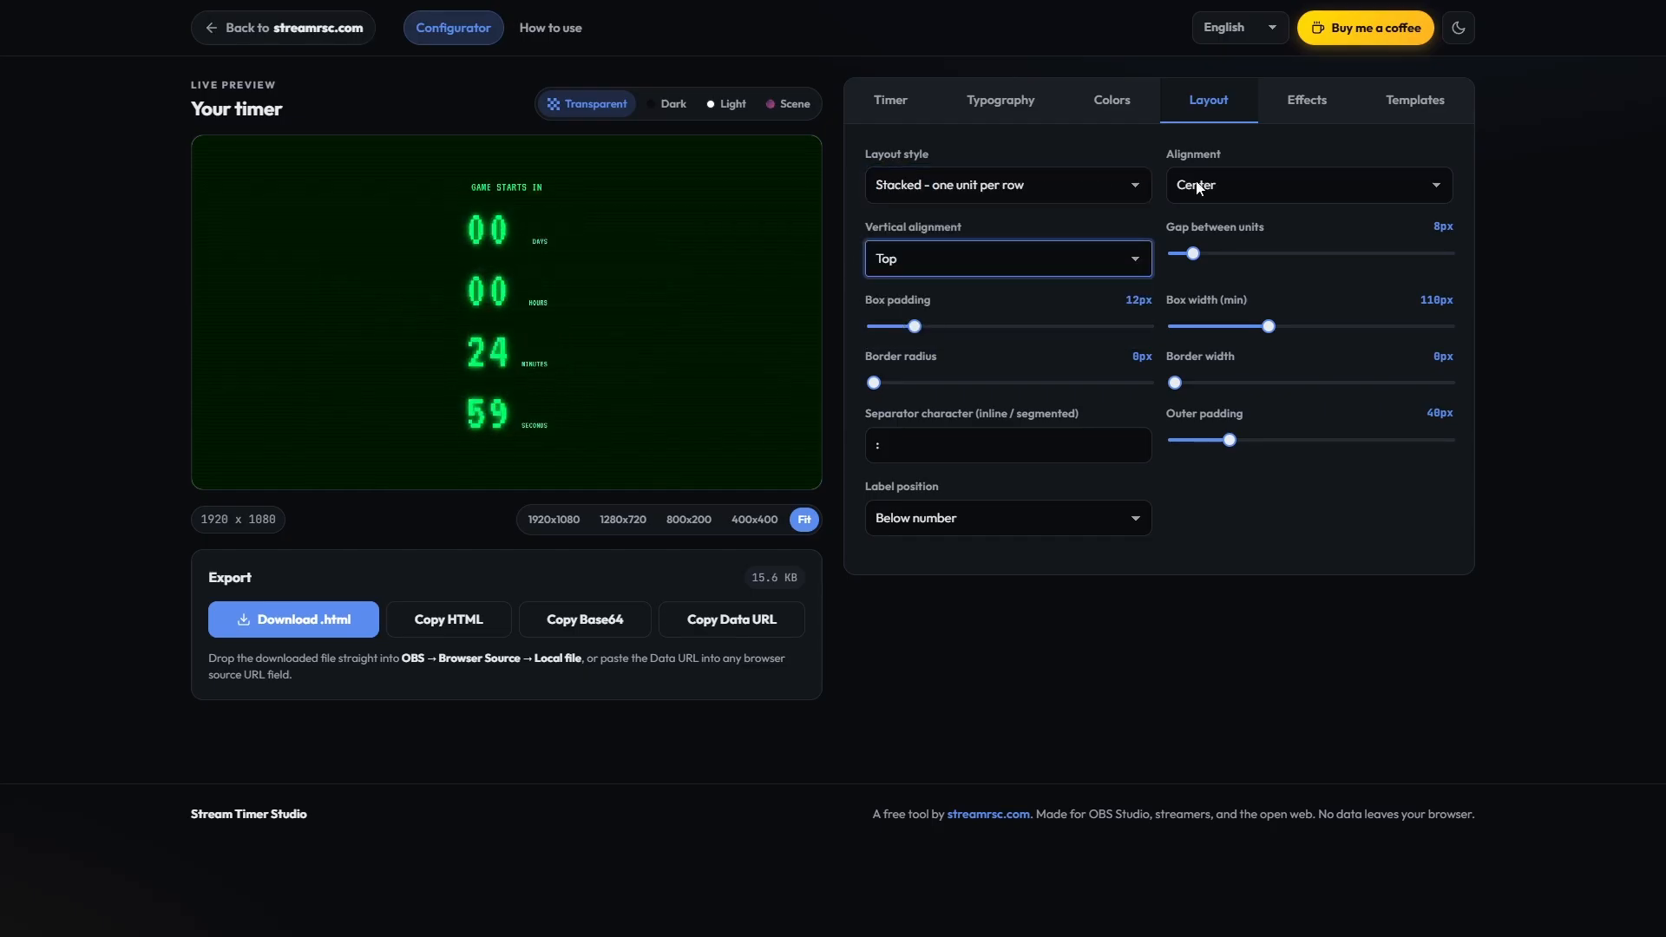
# Step: Align the stacked timer to the Left and set the label position to Hide labels
pyautogui.click(1197, 186)
pyautogui.click(1180, 243)
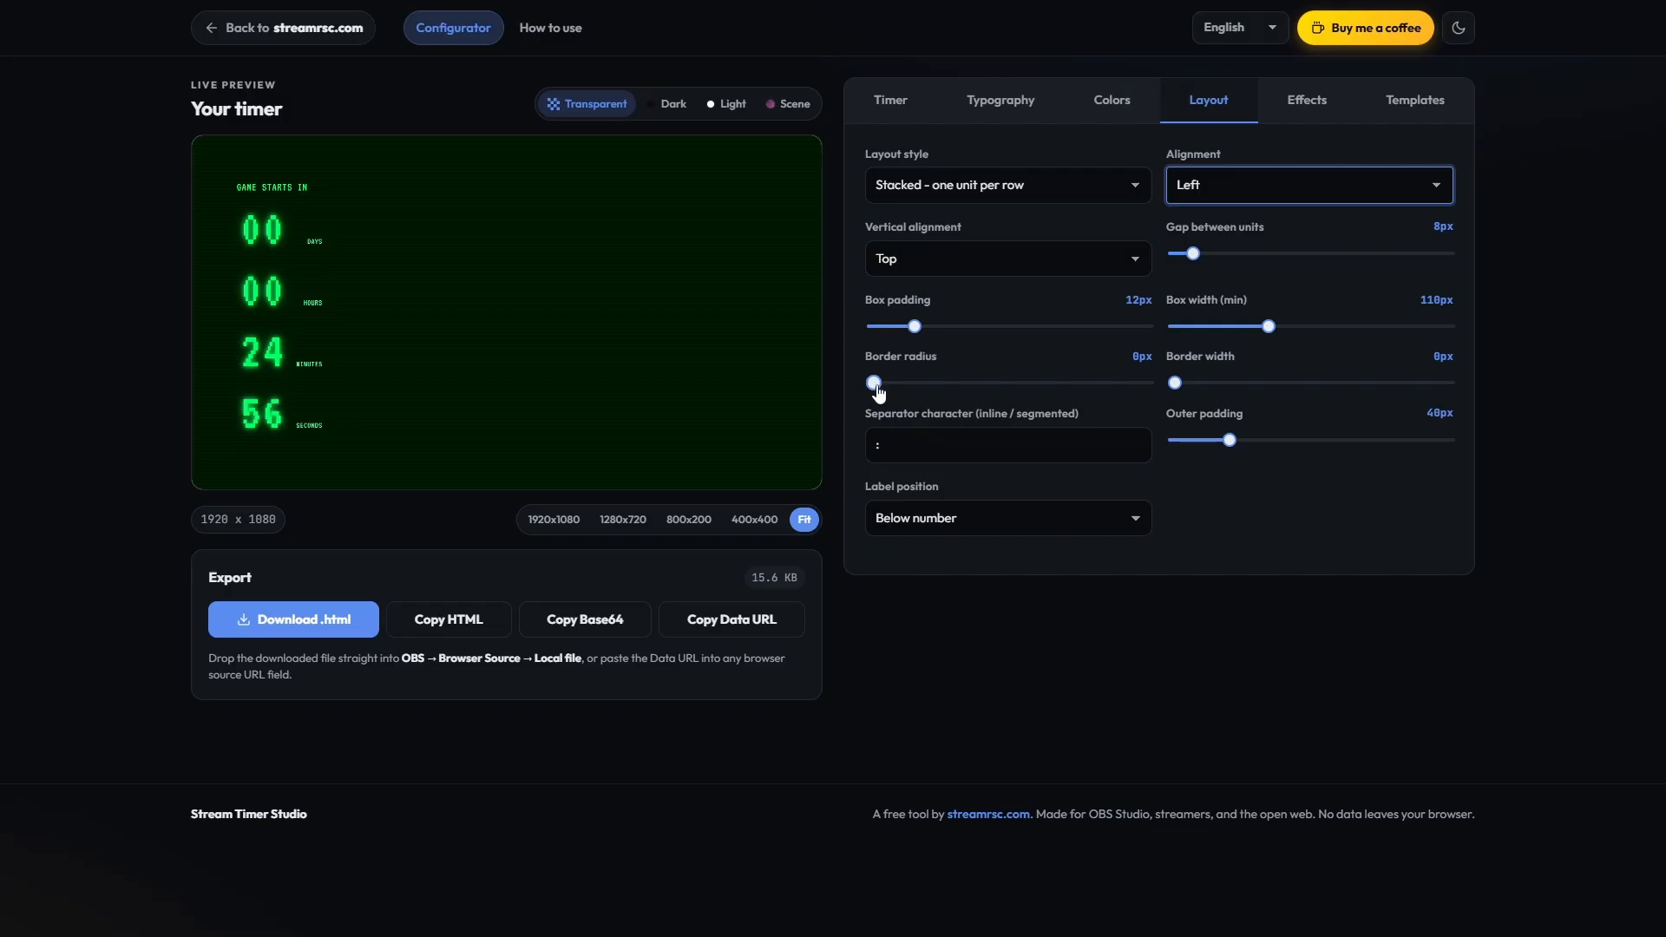
pyautogui.click(933, 524)
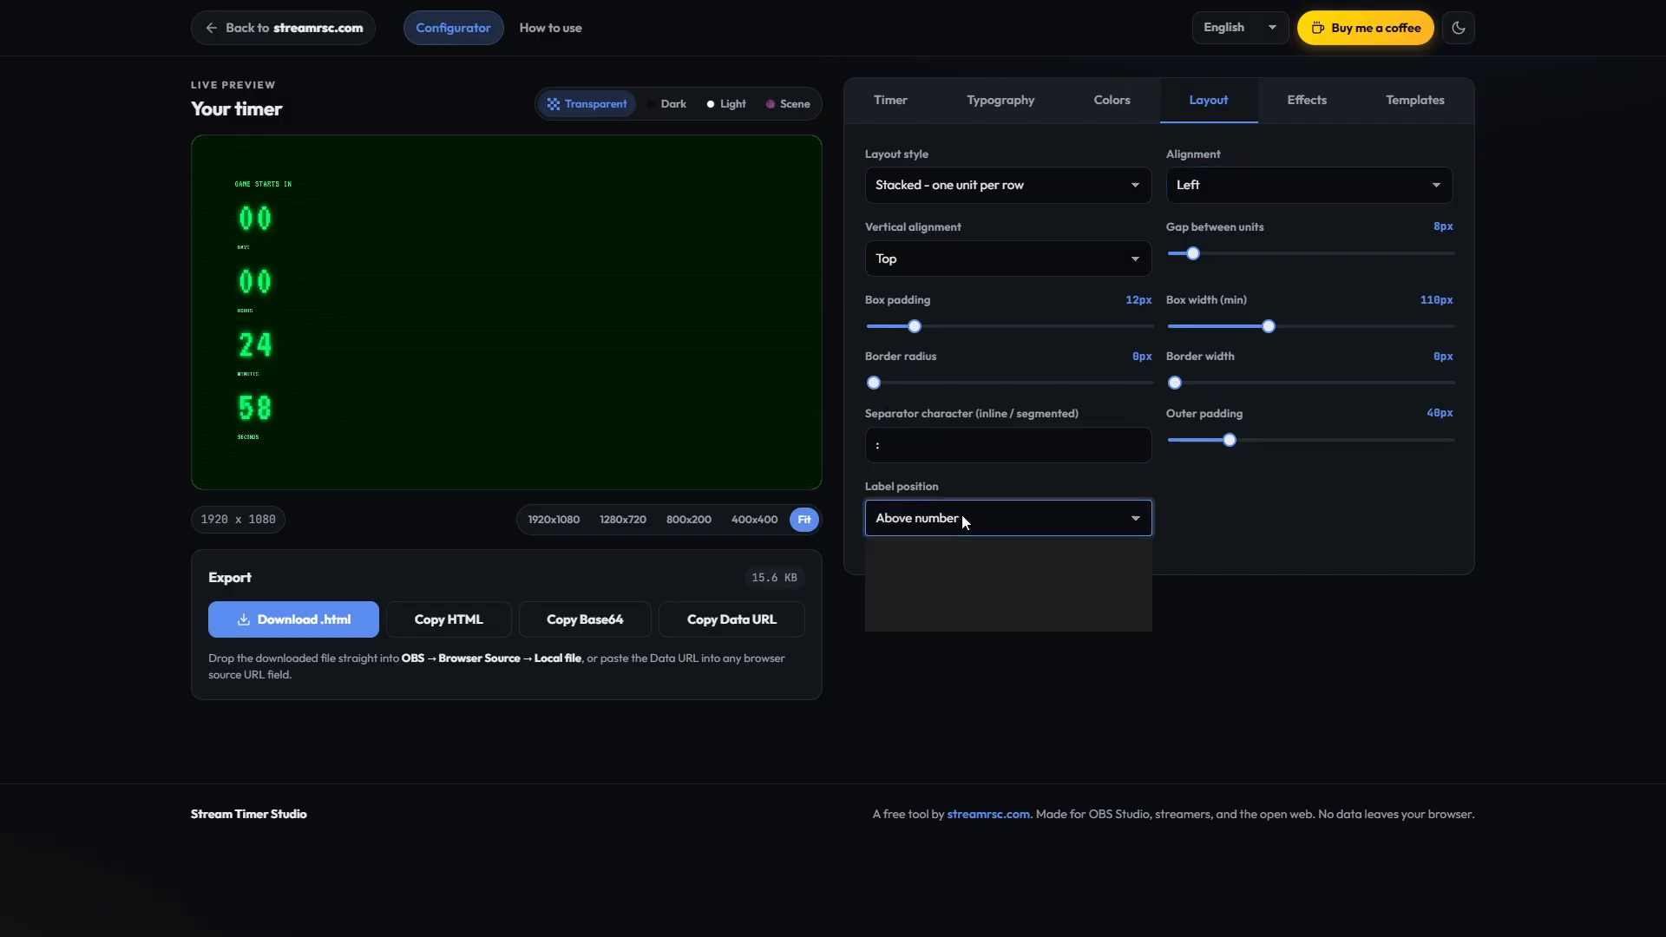
pyautogui.click(934, 618)
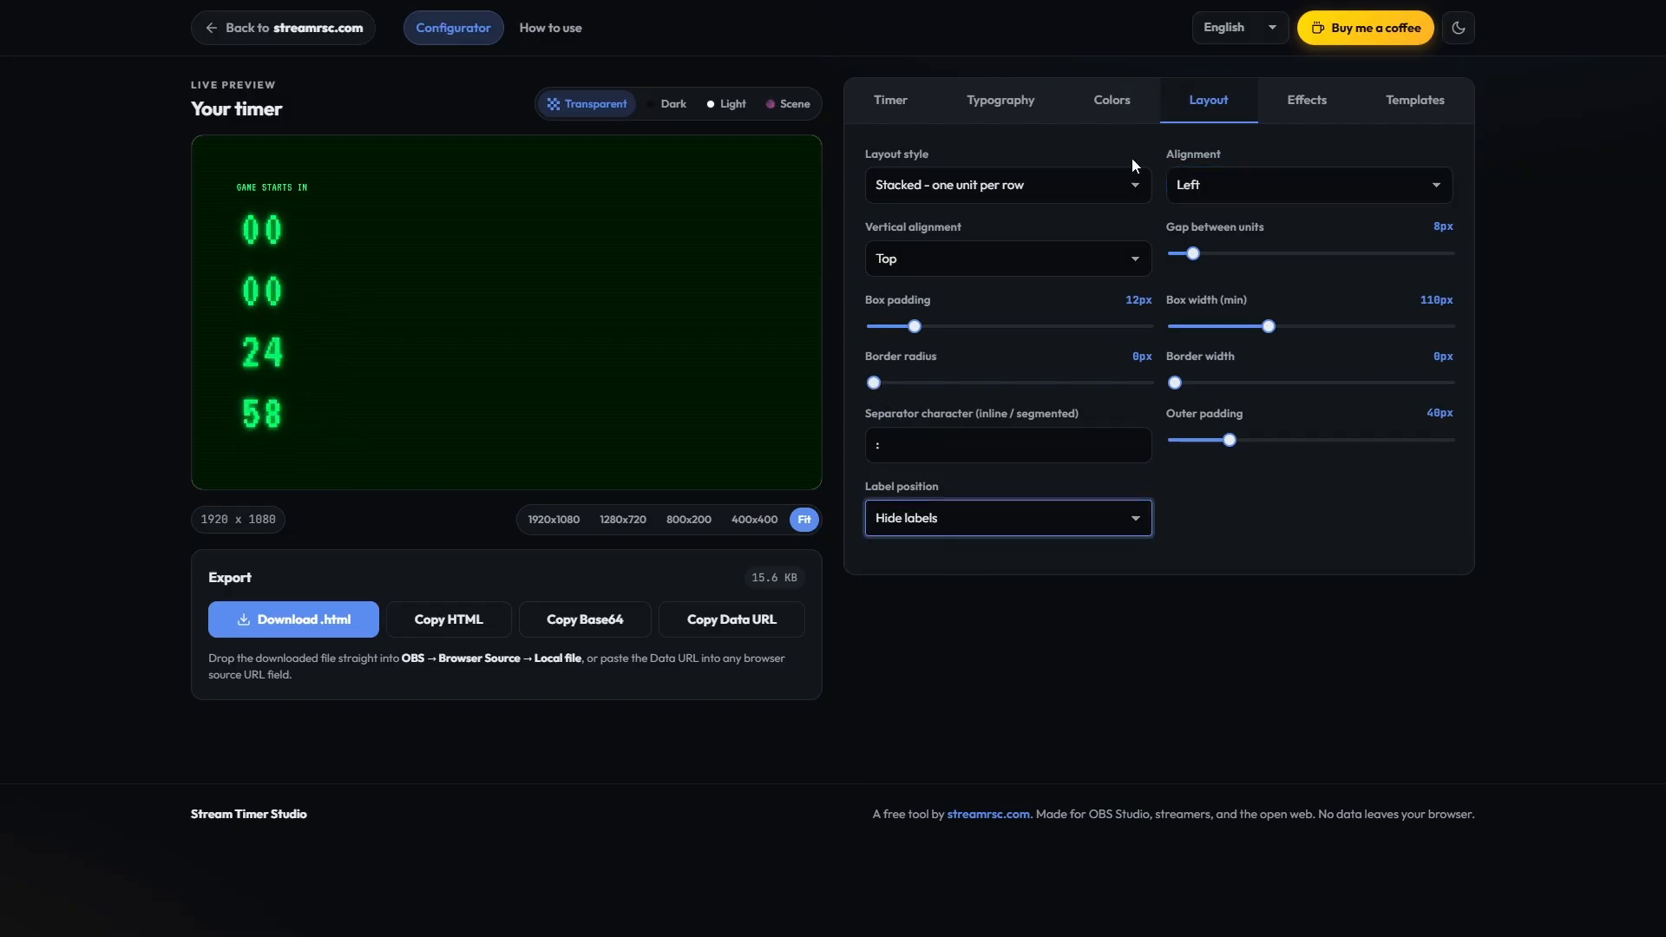
# Step: Change the timer's font family to Tiny5 - tiny block pixel
pyautogui.click(1001, 100)
pyautogui.click(934, 189)
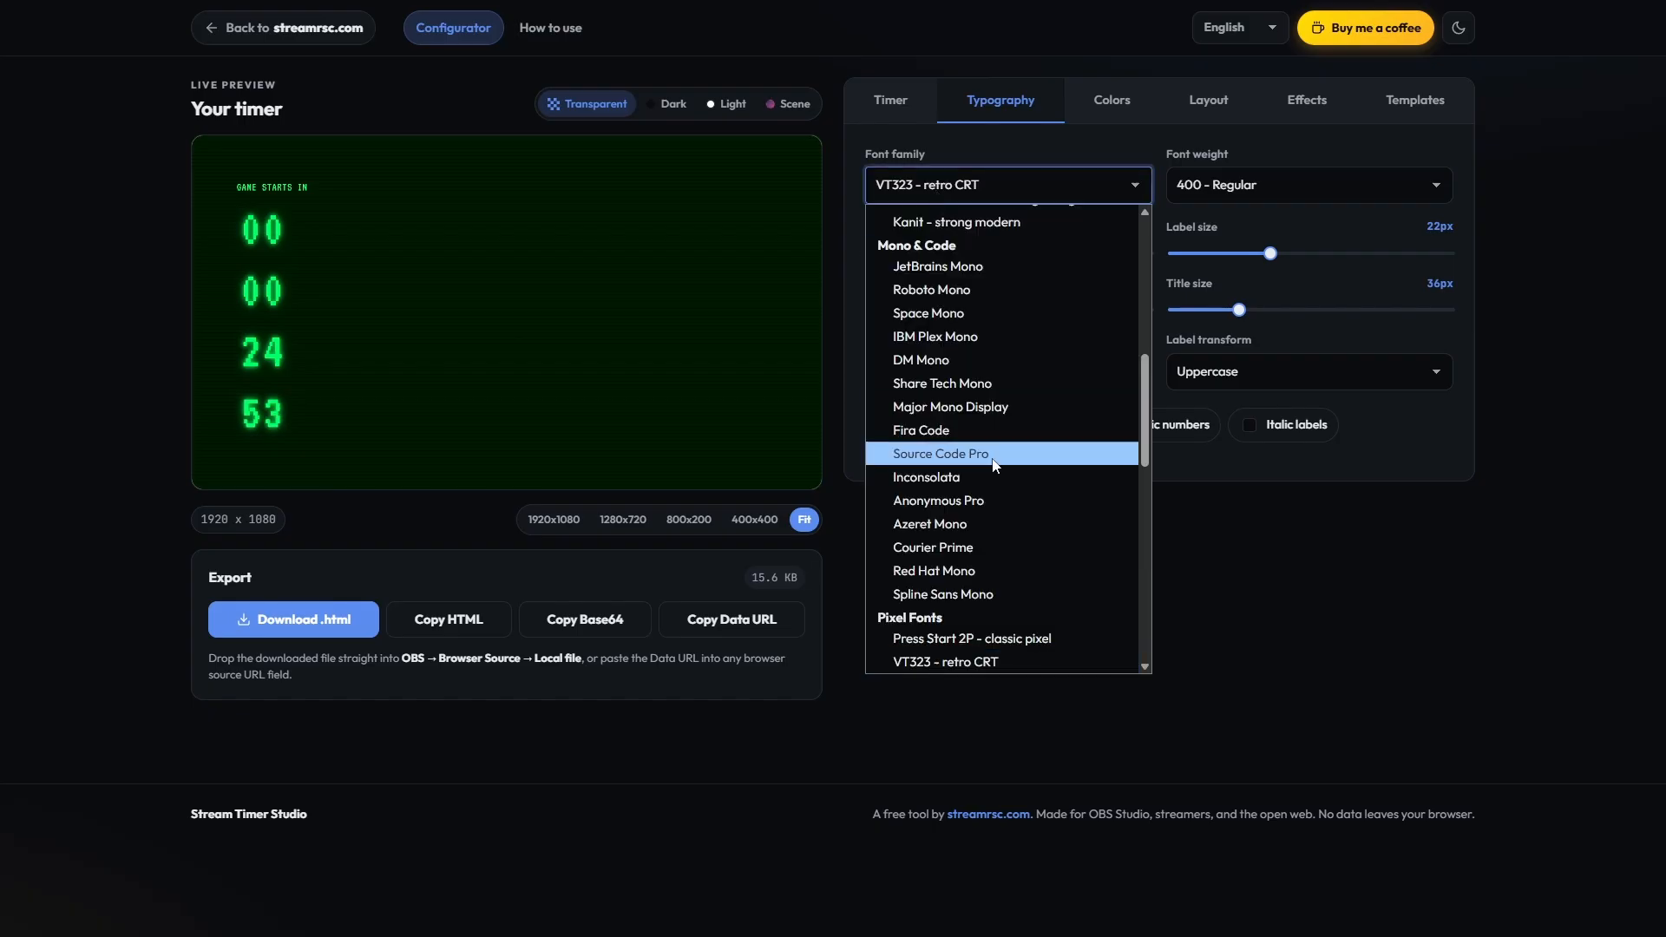
pyautogui.scroll(-5, 954, 347)
pyautogui.click(986, 479)
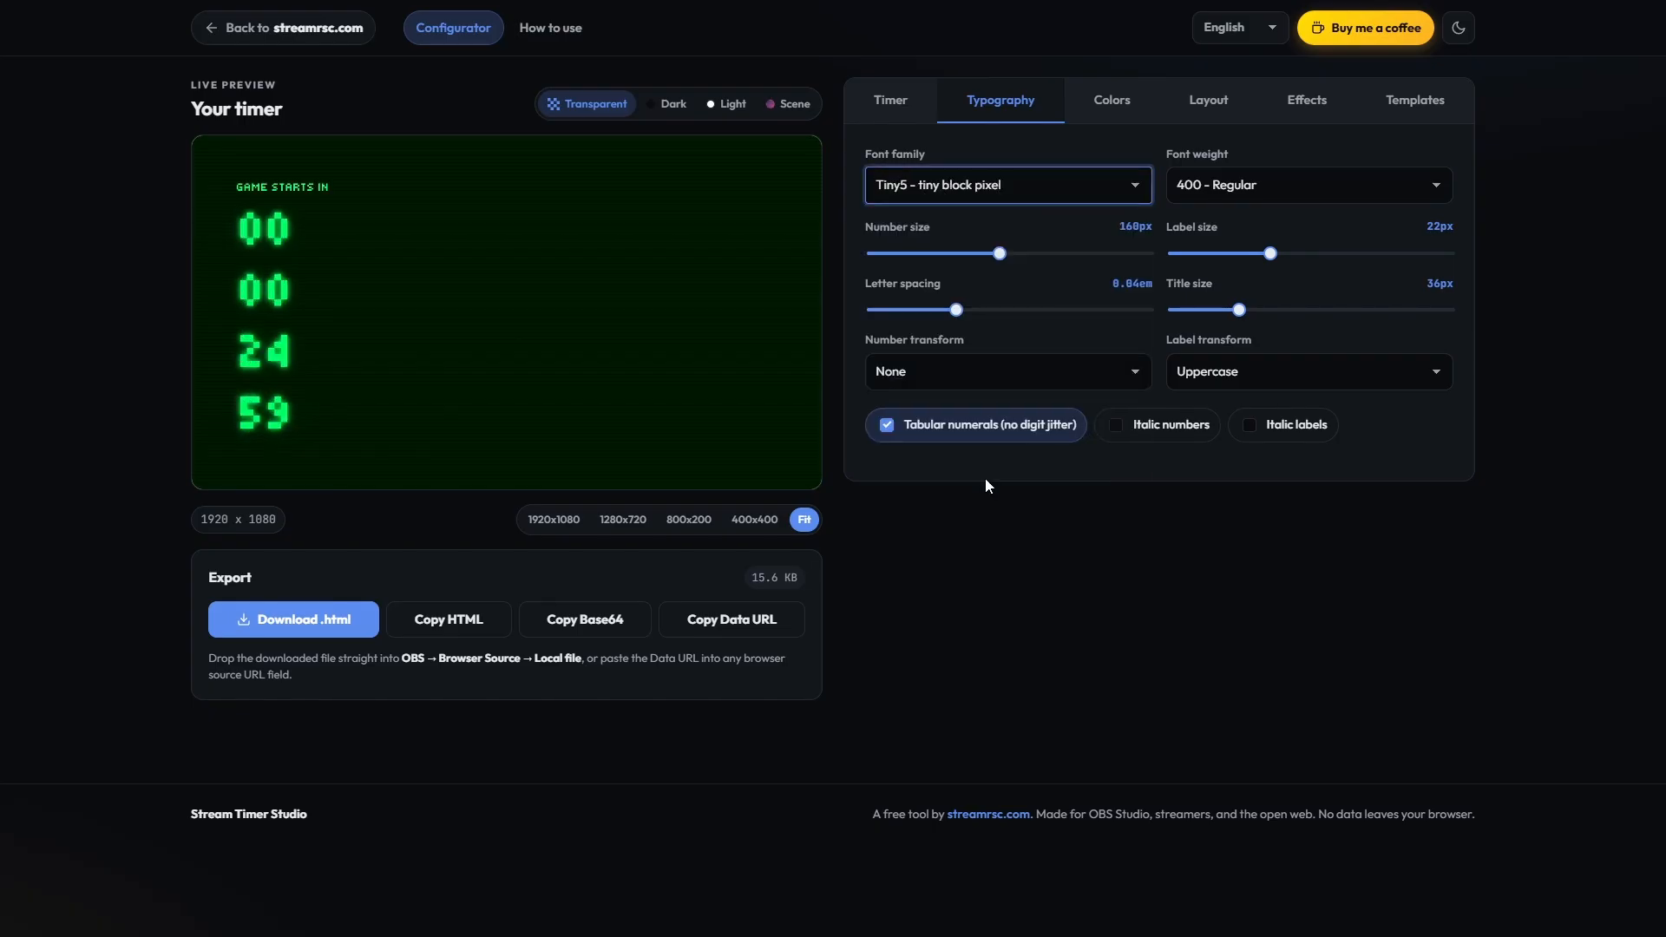
# Step: Try the Slide up and Scale tick animations, and settle on Flip
pyautogui.click(1310, 108)
pyautogui.click(1263, 256)
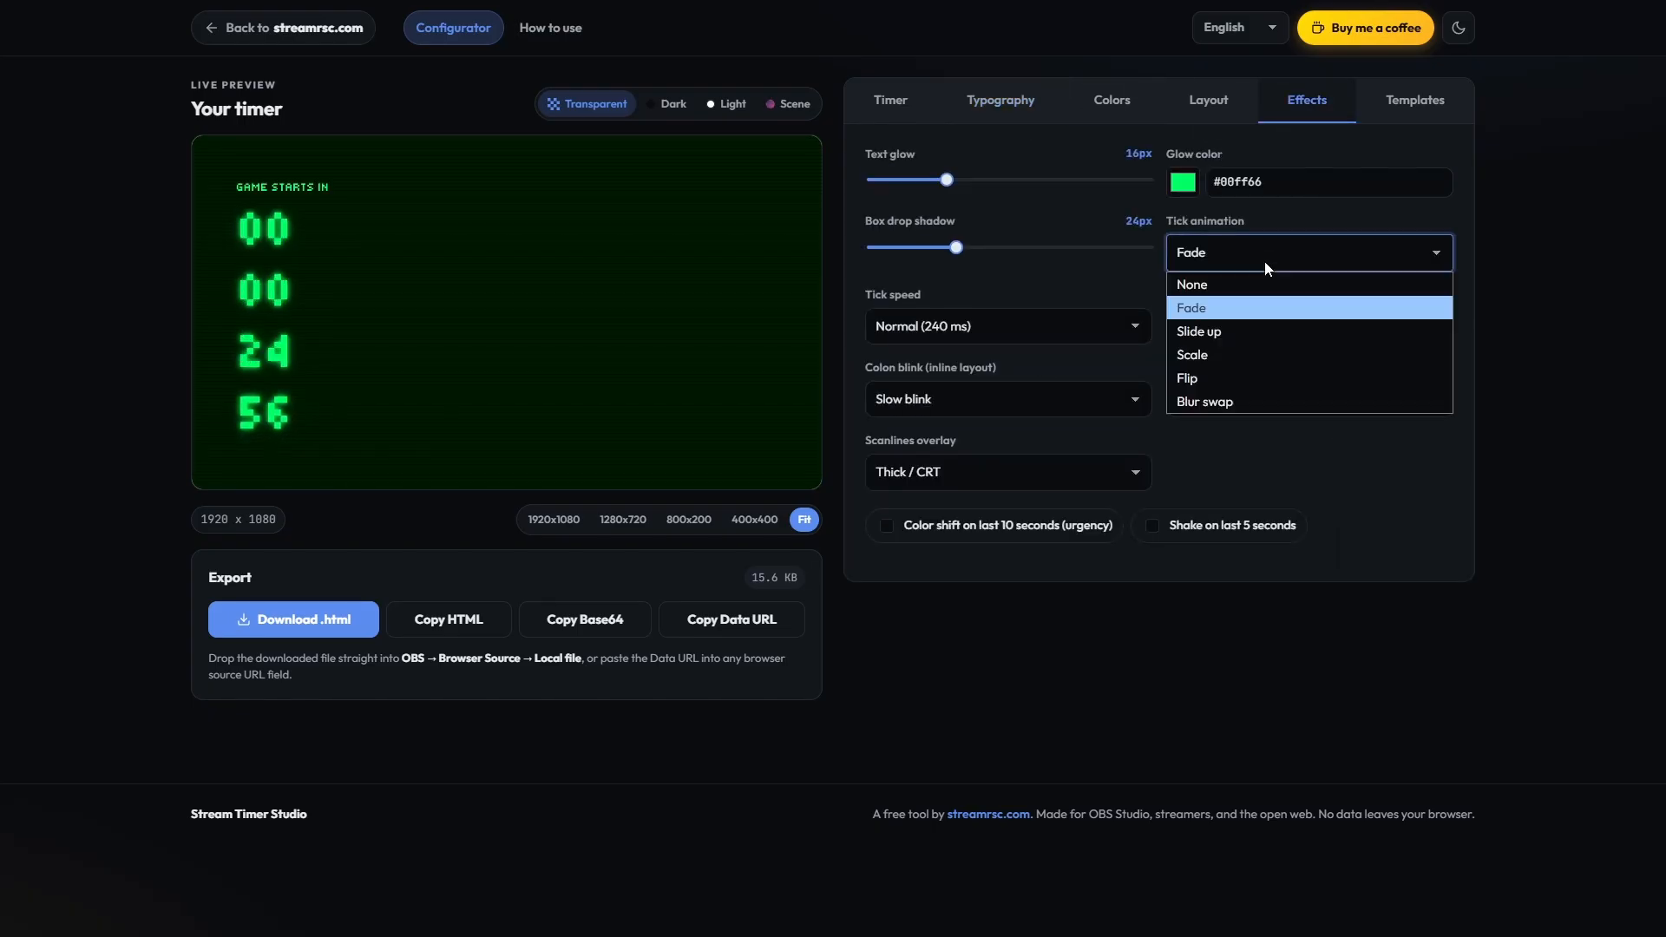
pyautogui.click(1215, 326)
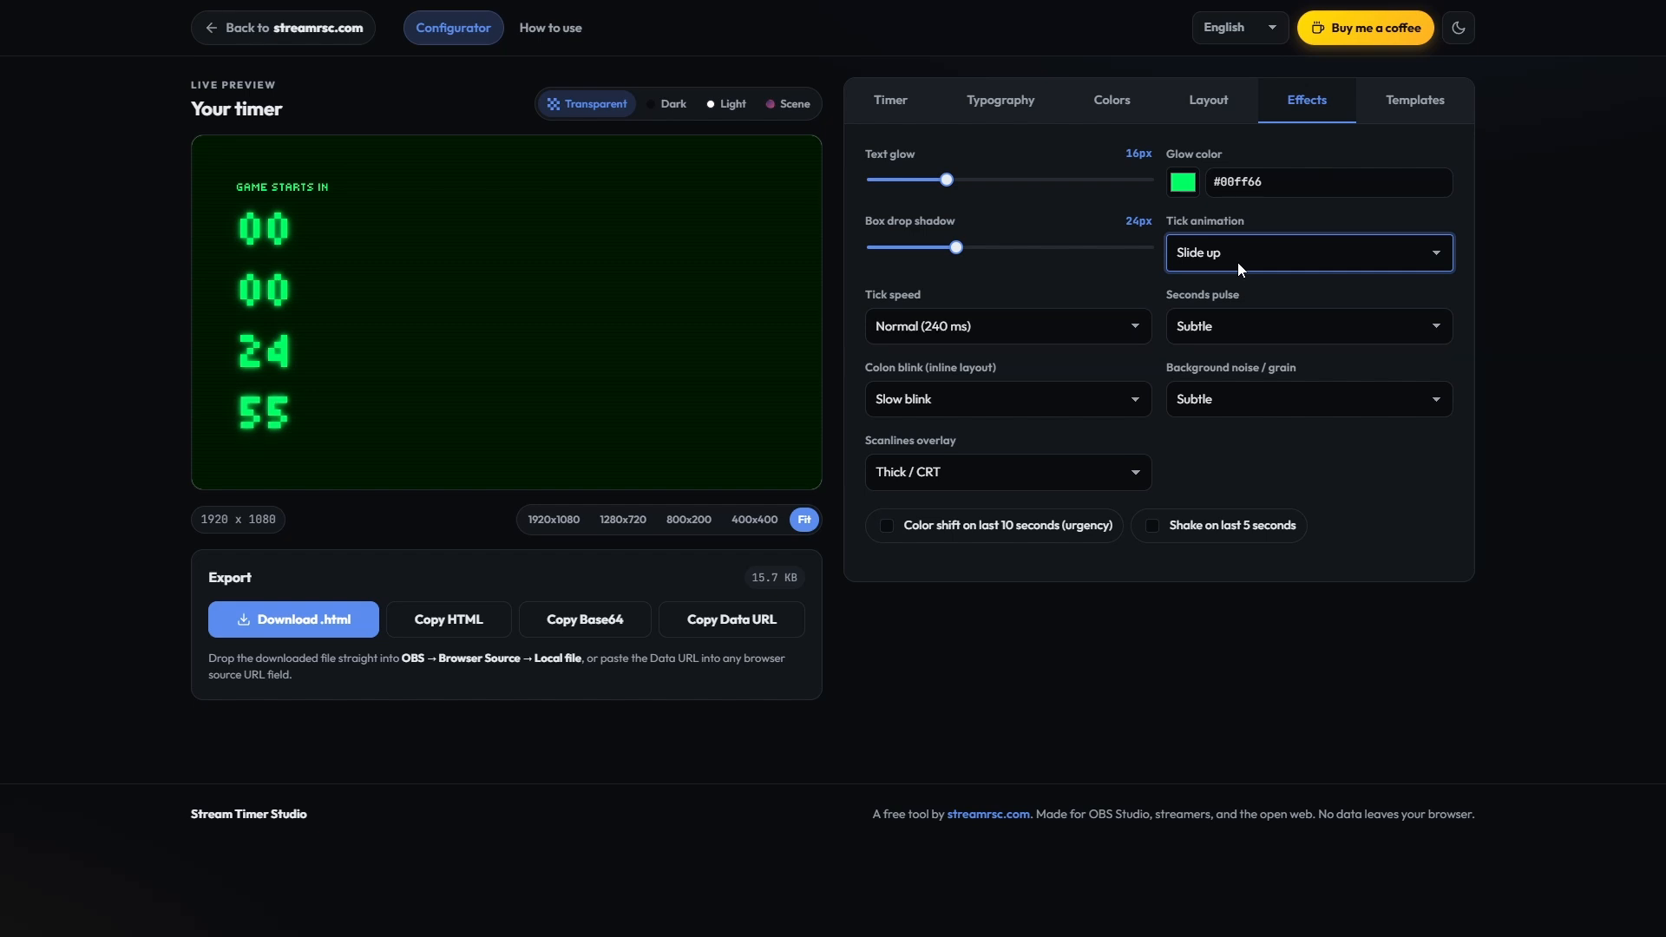
pyautogui.click(1237, 262)
pyautogui.click(1207, 354)
pyautogui.click(1215, 253)
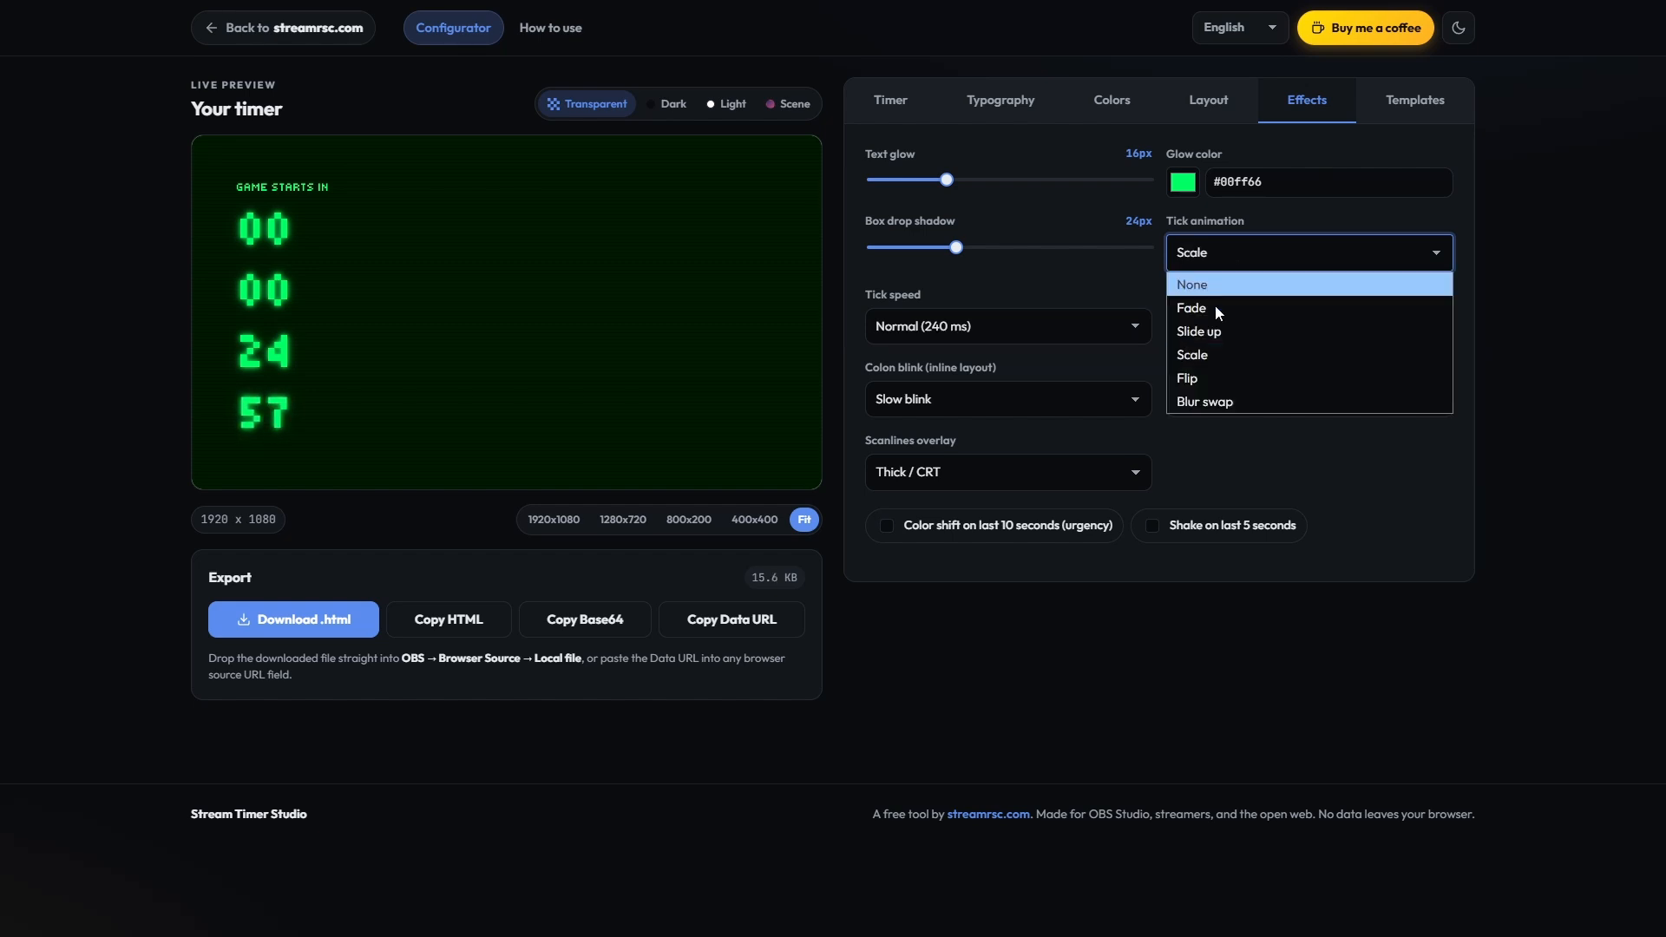
pyautogui.click(1204, 375)
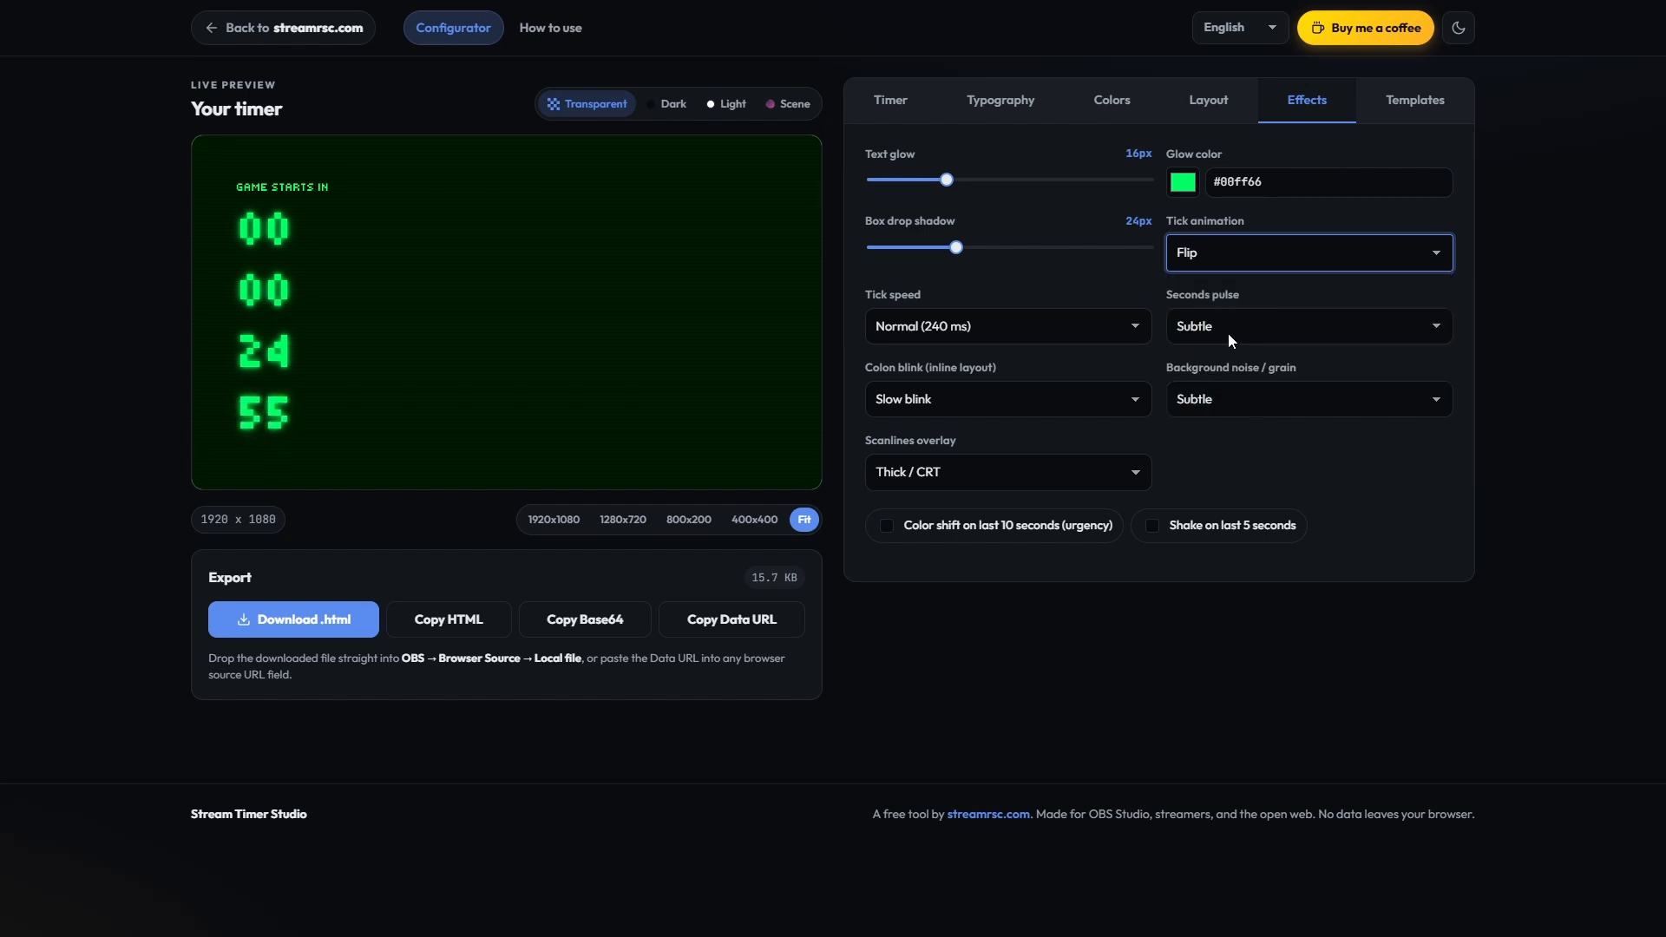
# Step: Set the seconds pulse effect to None and the tick speed to Slow (400 ms)
pyautogui.click(1232, 336)
pyautogui.click(1214, 359)
pyautogui.click(1214, 399)
pyautogui.click(987, 404)
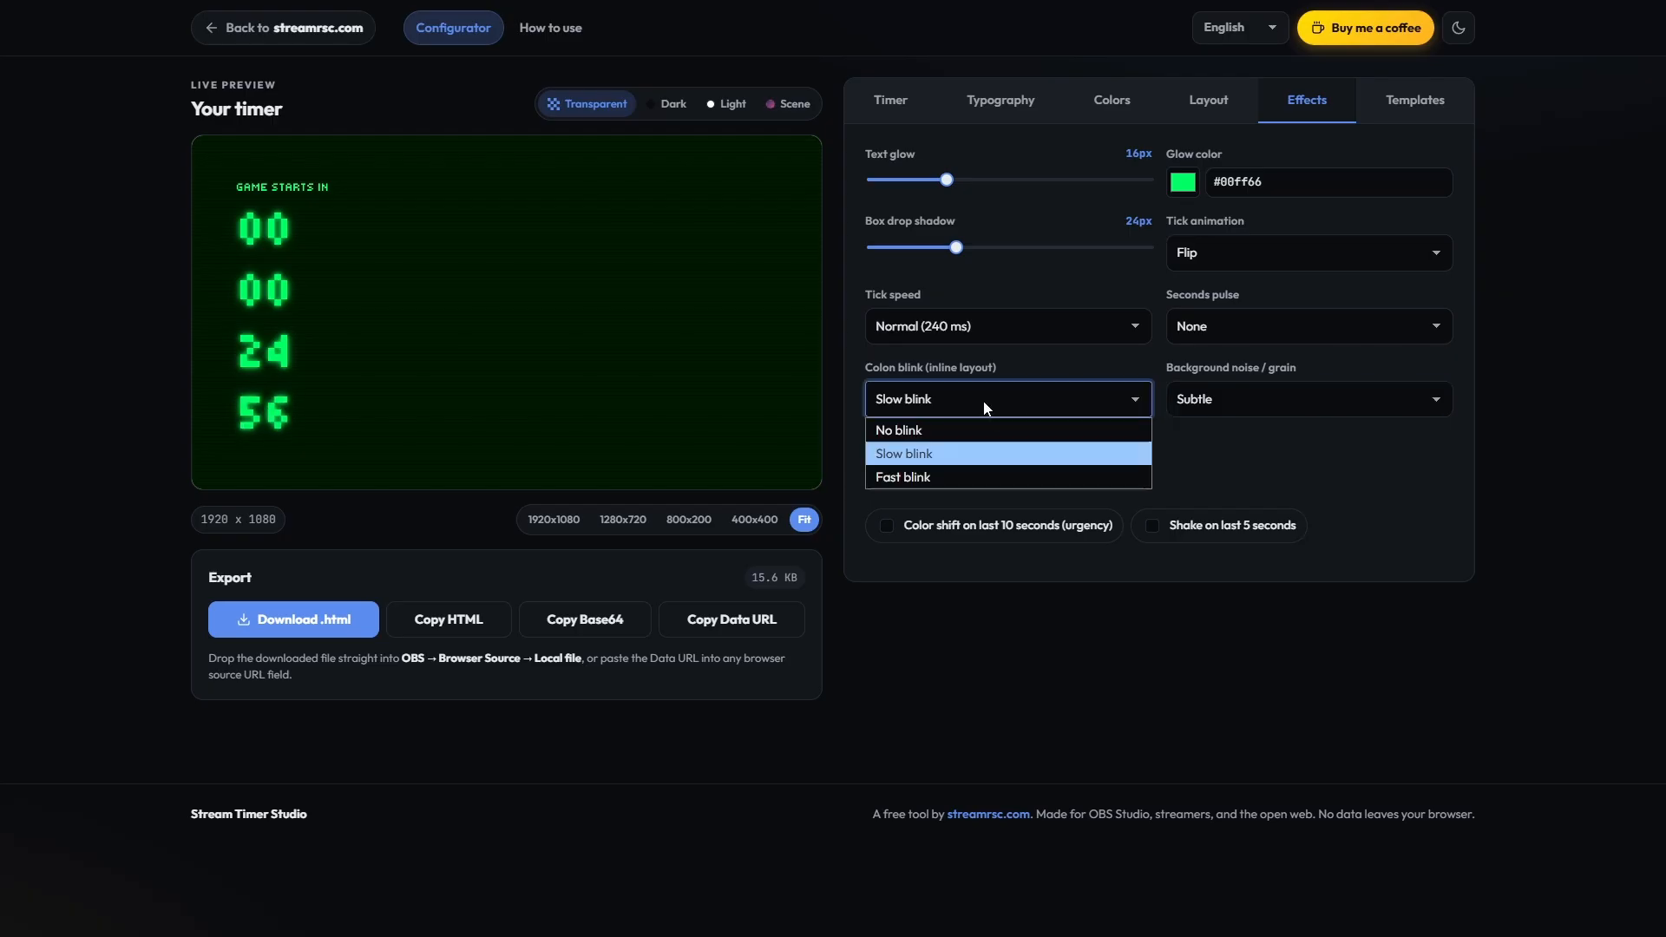
pyautogui.click(949, 341)
pyautogui.click(933, 404)
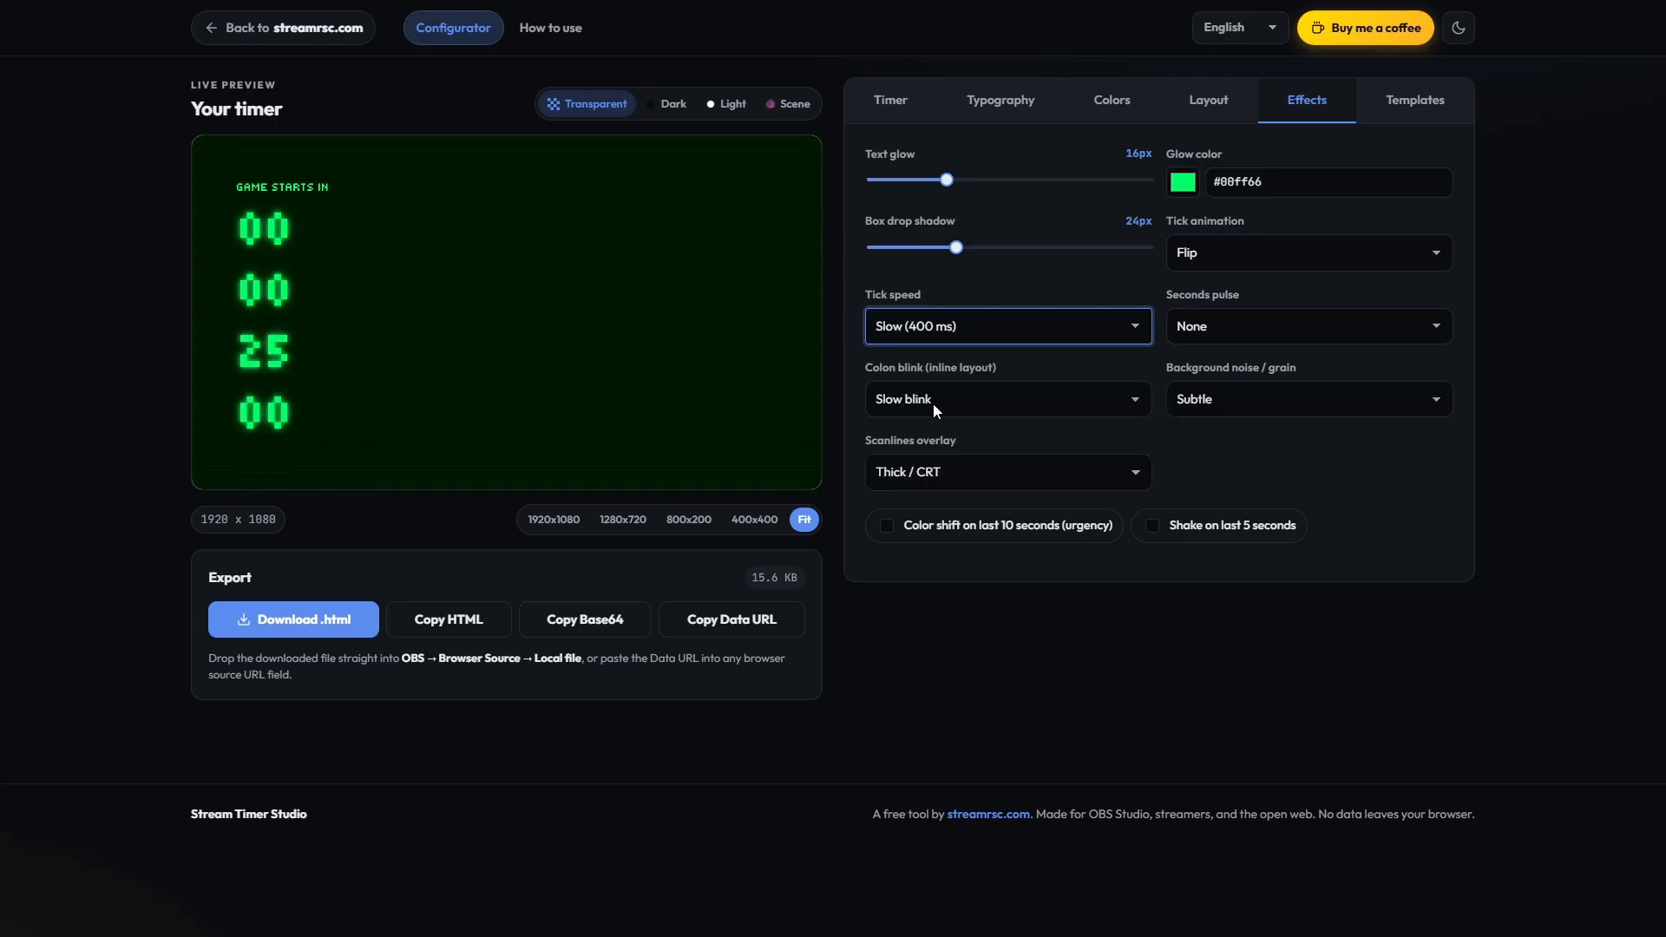
# Step: Set the scanlines overlay to Thin and enable the color shift on the last 10 seconds
pyautogui.click(975, 474)
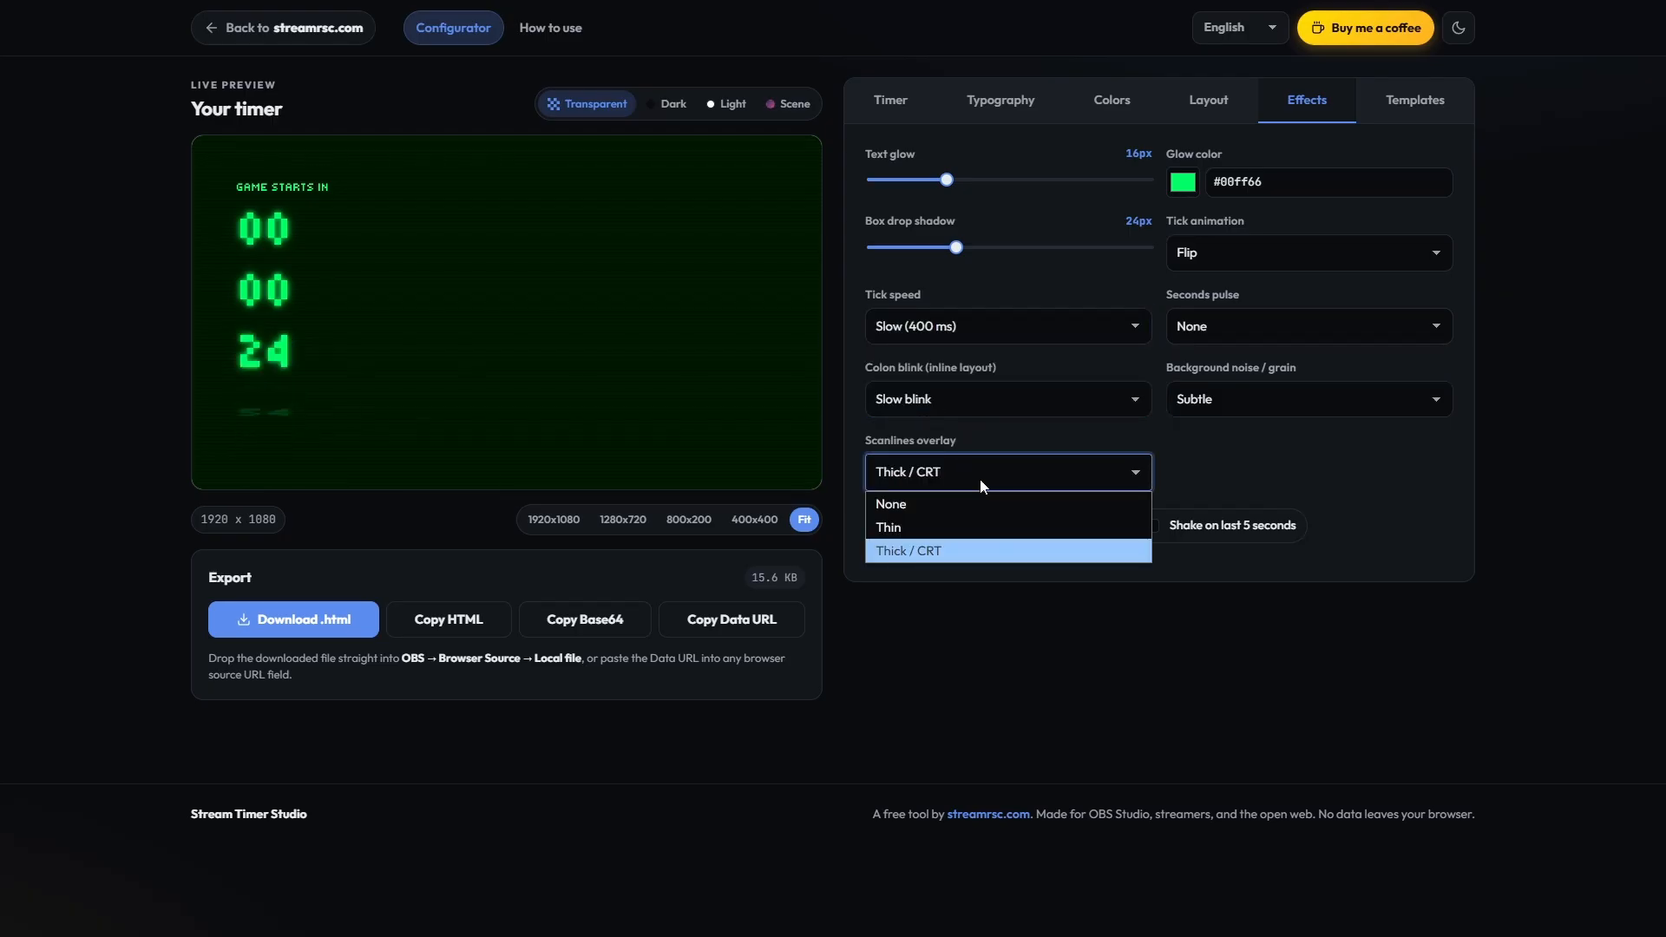
pyautogui.click(942, 501)
pyautogui.click(937, 475)
pyautogui.click(932, 529)
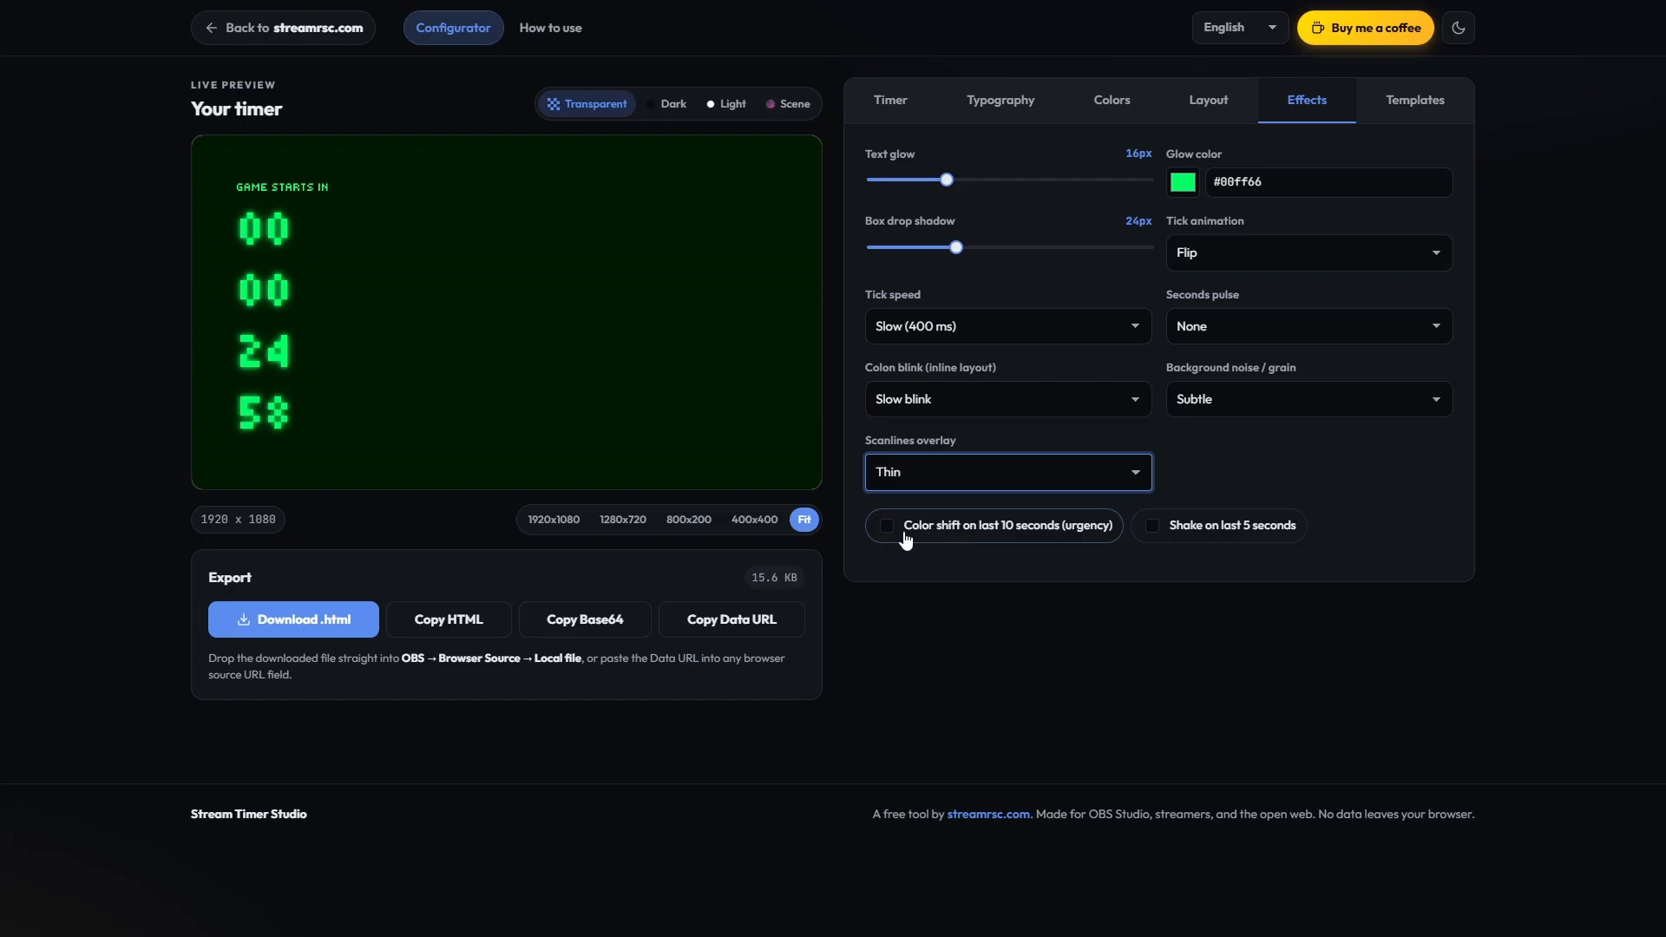
pyautogui.click(887, 531)
# Step: Set the fixed countdown duration to 0 minutes and 15 seconds
pyautogui.click(910, 94)
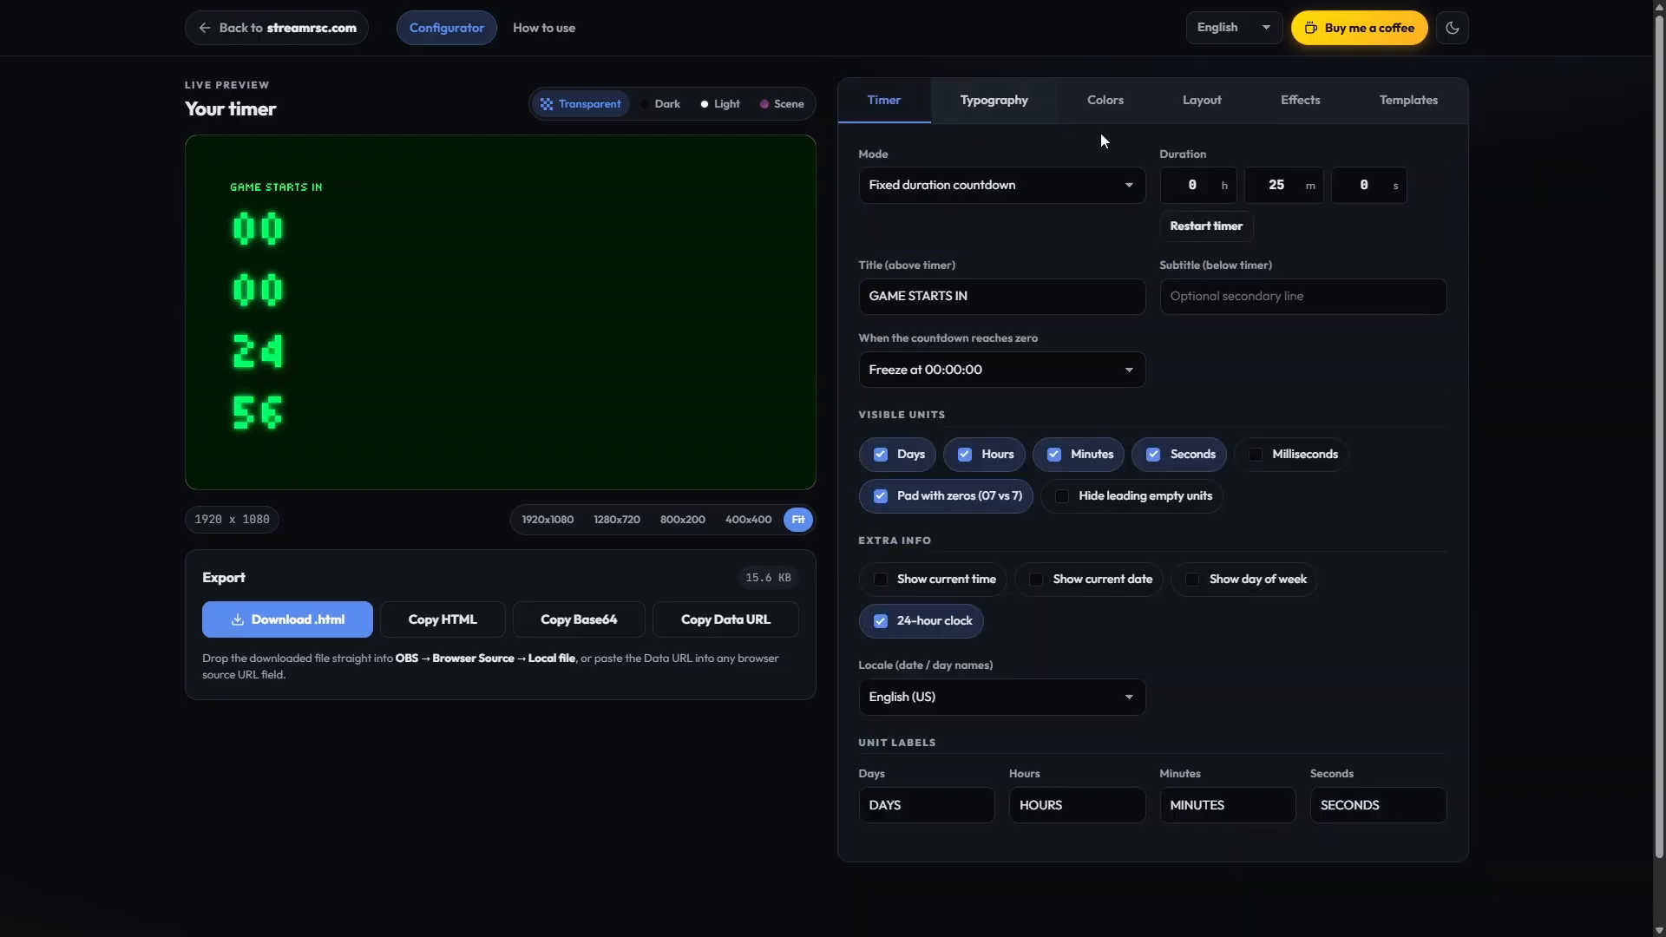
pyautogui.doubleClick(1263, 188)
pyautogui.write('0')
pyautogui.doubleClick(1369, 185)
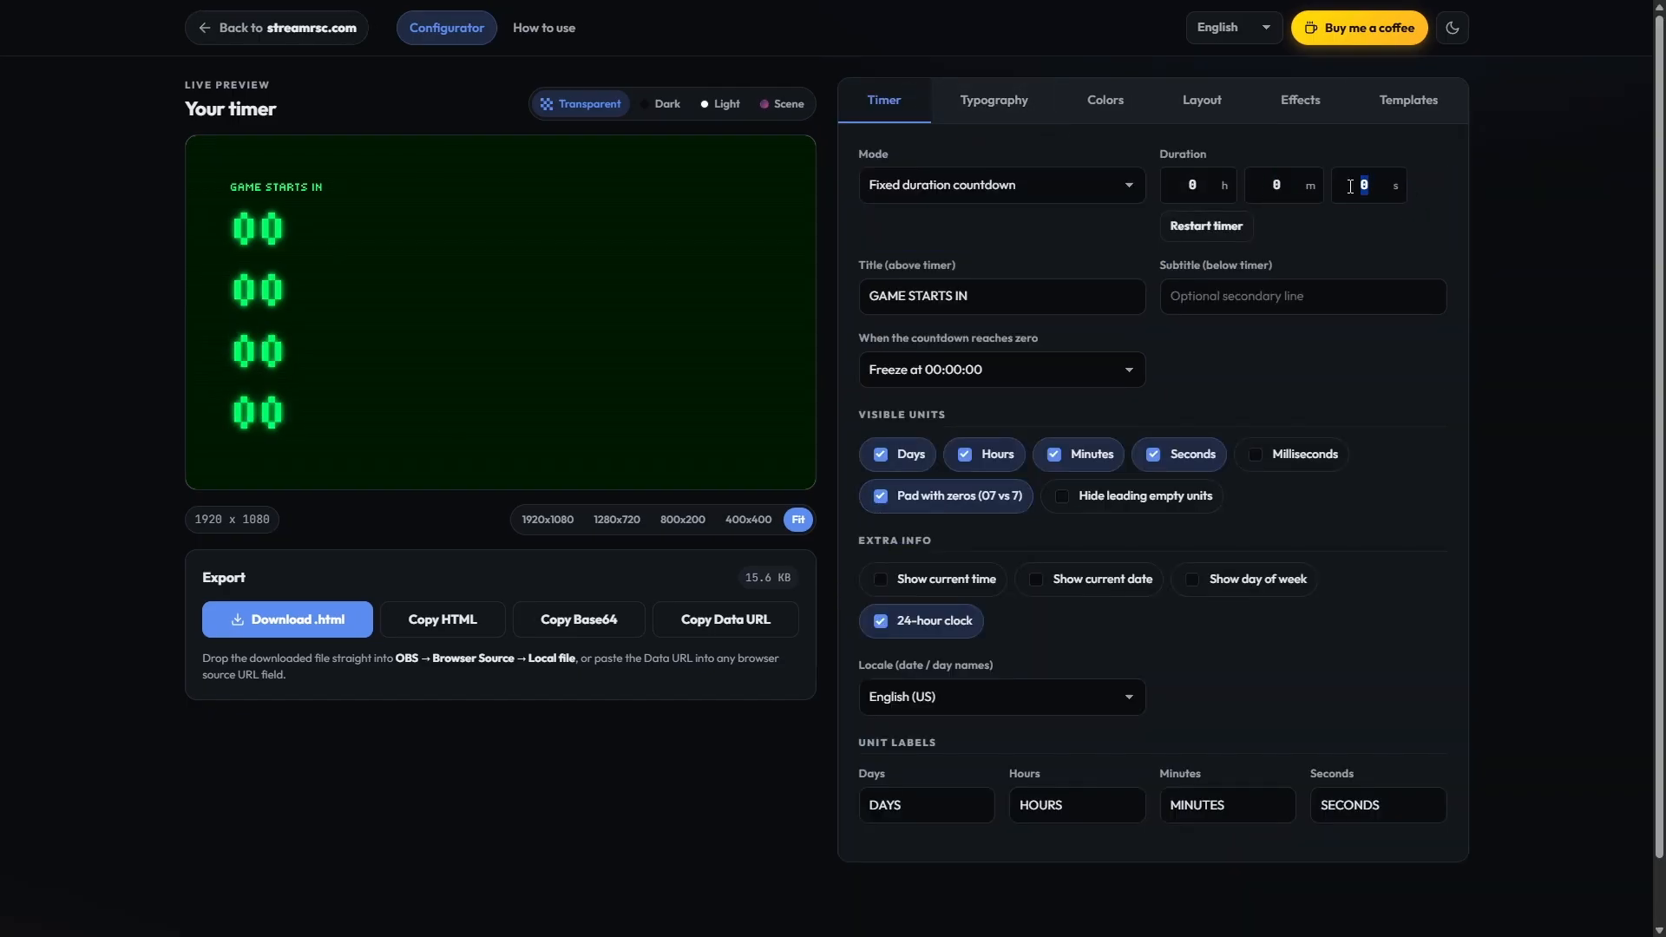
pyautogui.write('15')
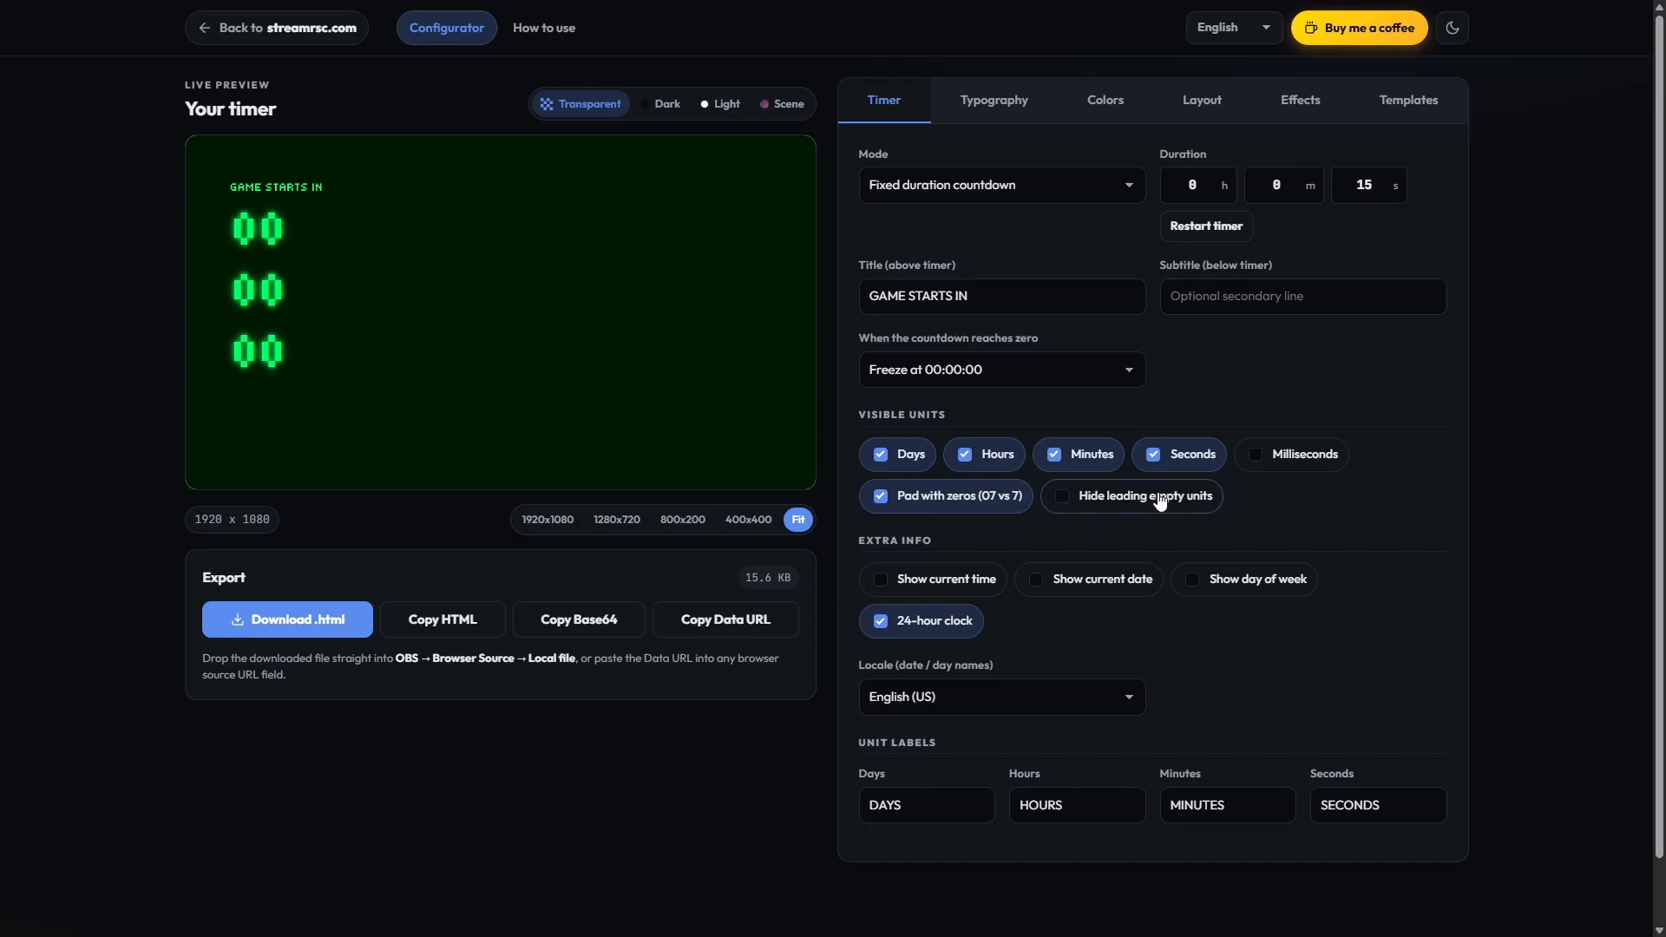
# Step: Try the milliseconds unit, and show the current time, current date and day of week as extra info
pyautogui.click(1270, 462)
pyautogui.click(1272, 466)
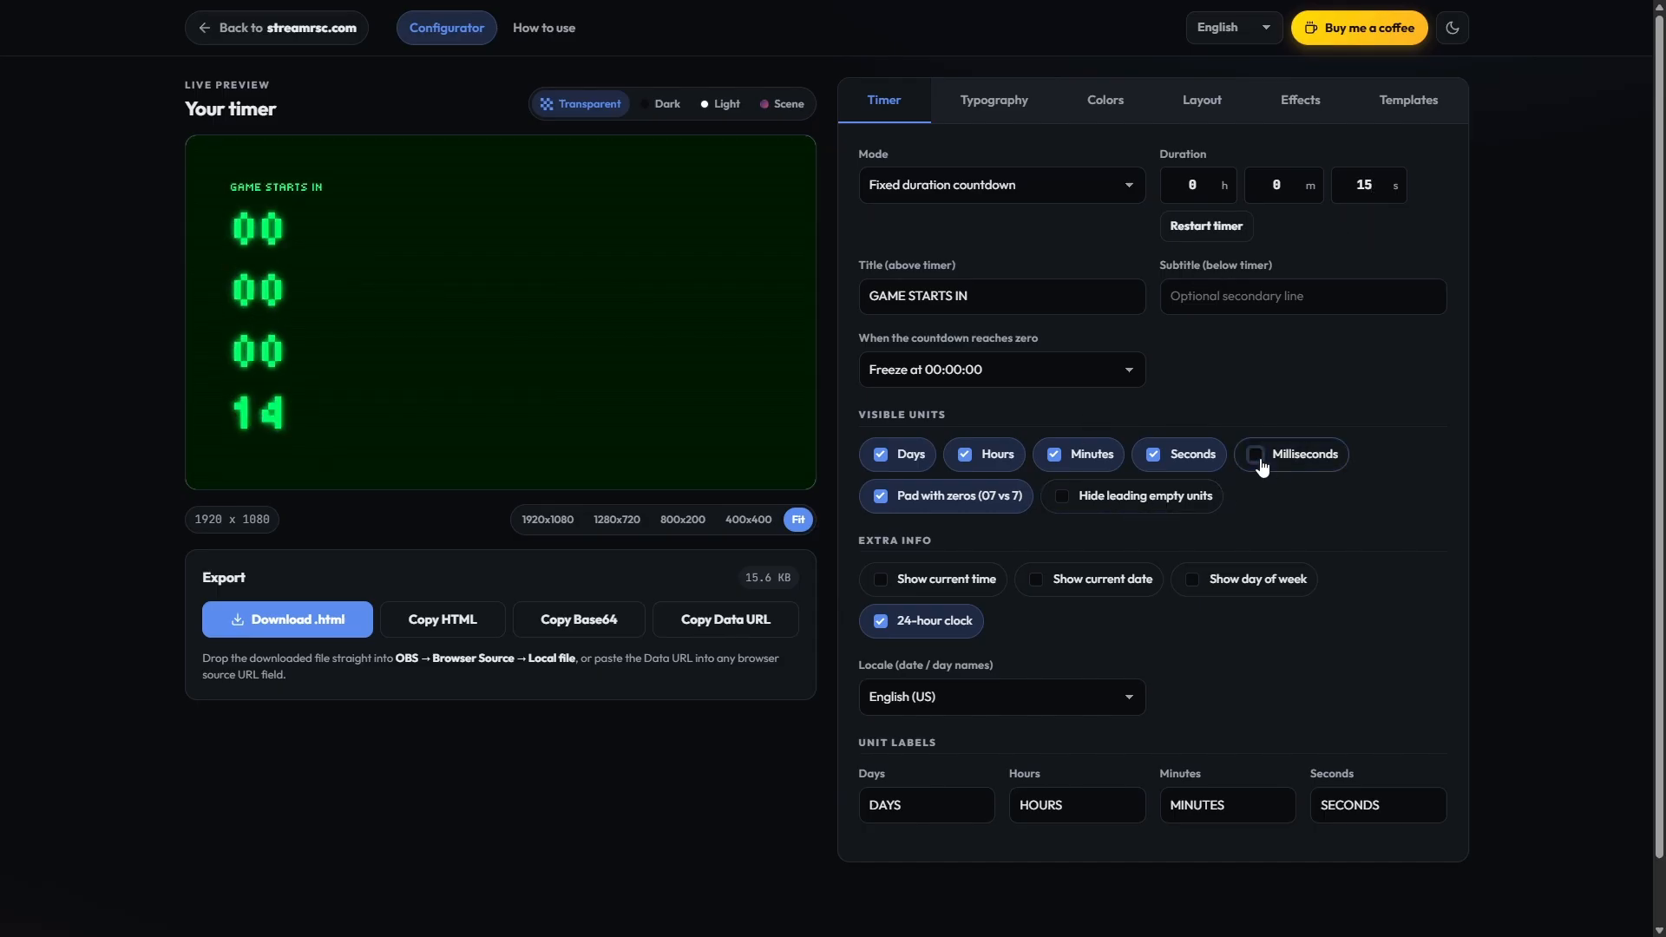
pyautogui.click(945, 586)
pyautogui.click(1095, 579)
pyautogui.click(1227, 584)
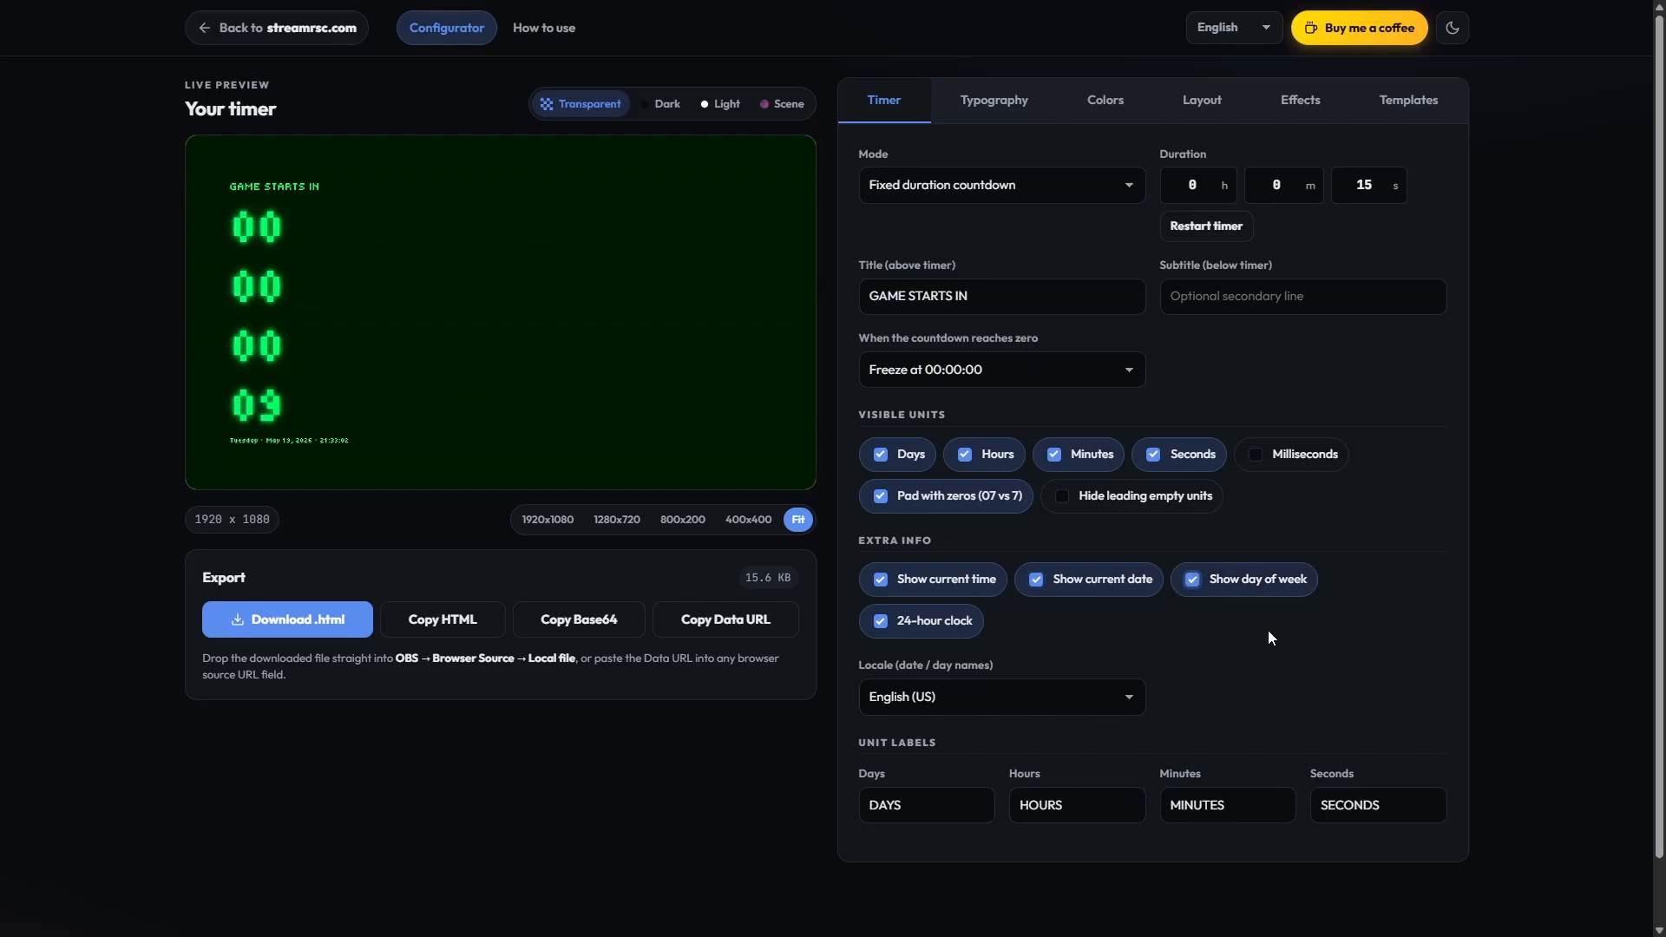
# Step: Reload the configurator page to restore the default timer settings
pyautogui.click(993, 100)
pyautogui.rightClick(847, 85)
pyautogui.click(870, 192)
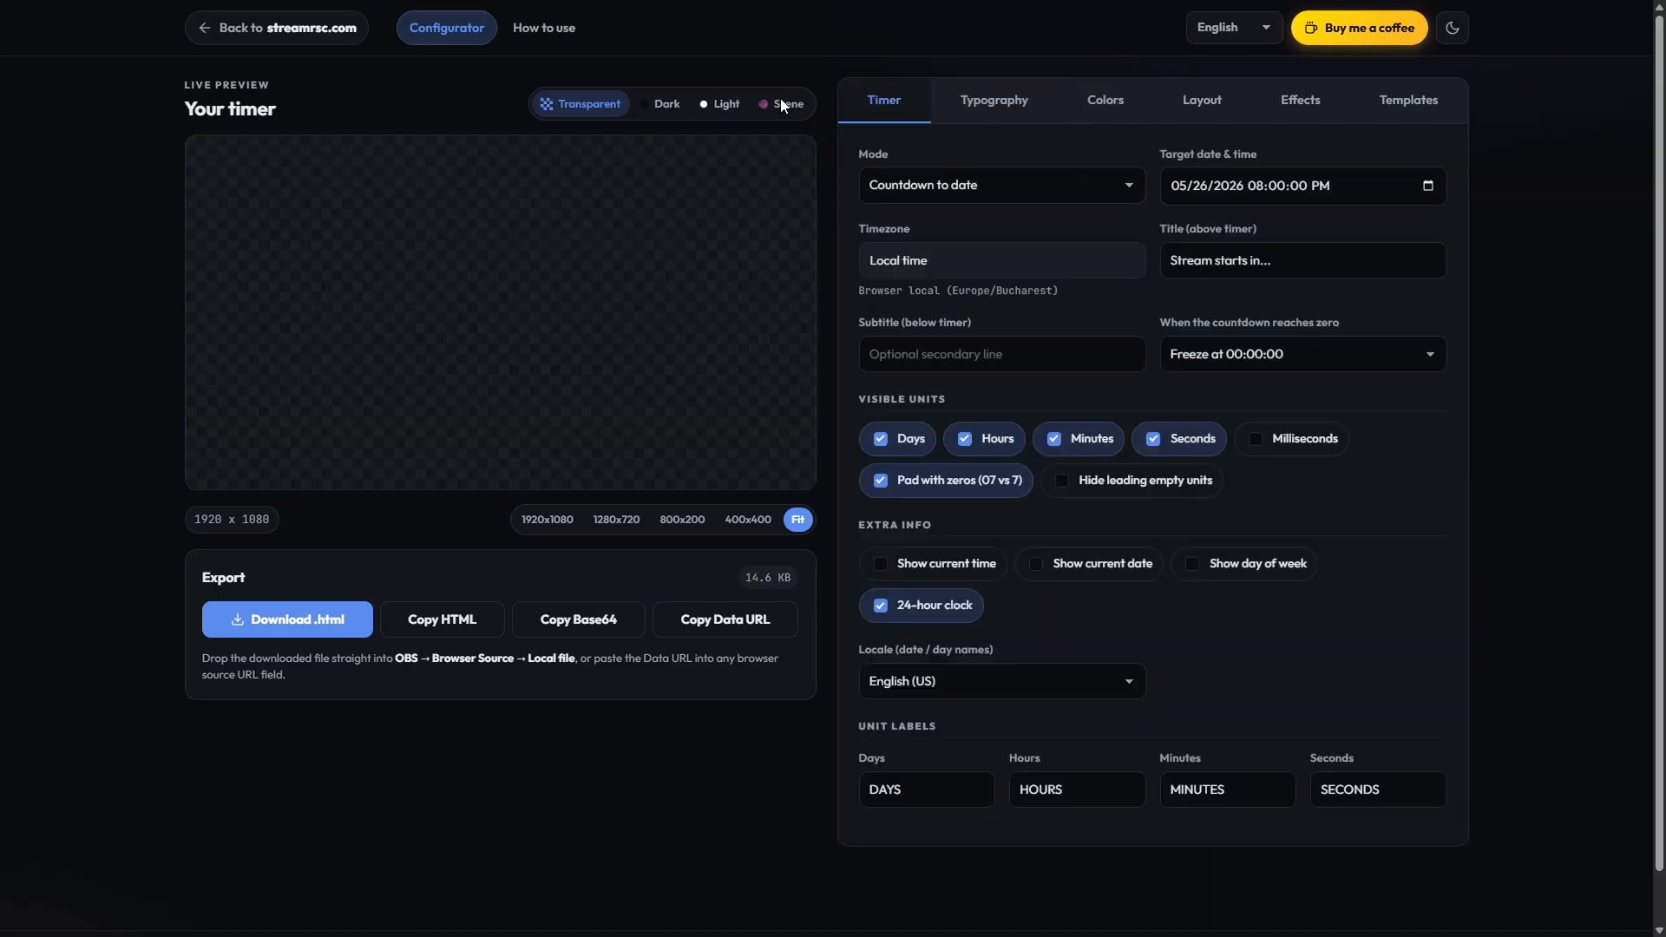
# Step: Try the Solid color background mode for the timer, and return it to Transparent (OBS overlay)
pyautogui.click(993, 100)
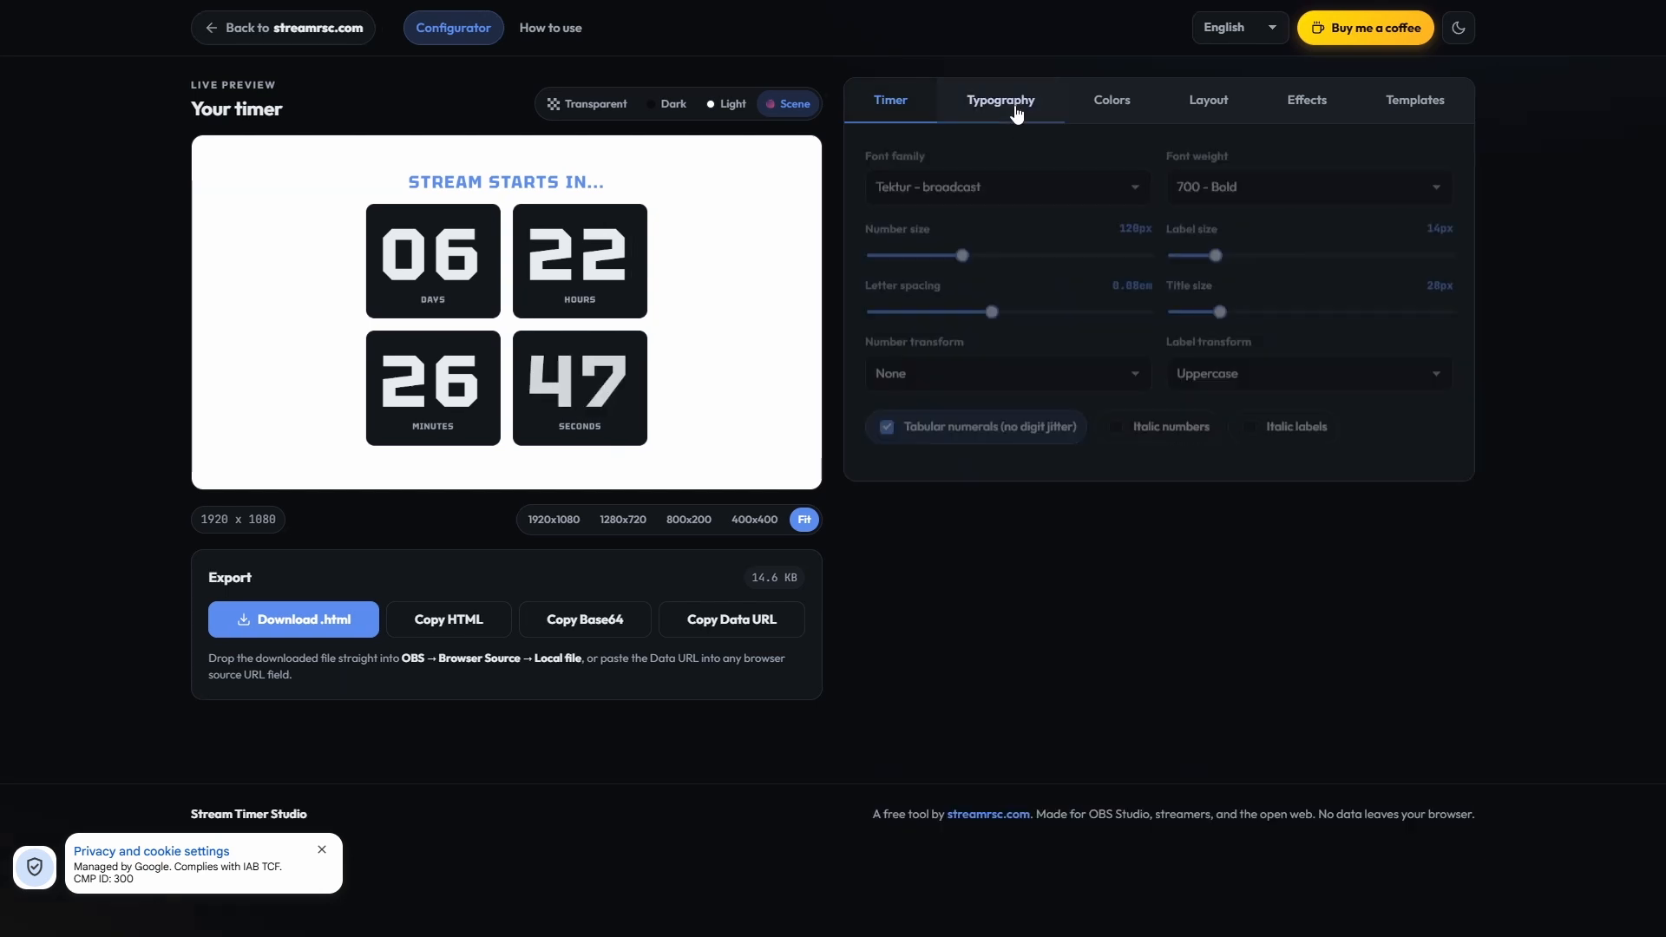
pyautogui.click(1113, 102)
pyautogui.click(1183, 182)
pyautogui.click(989, 184)
pyautogui.click(928, 236)
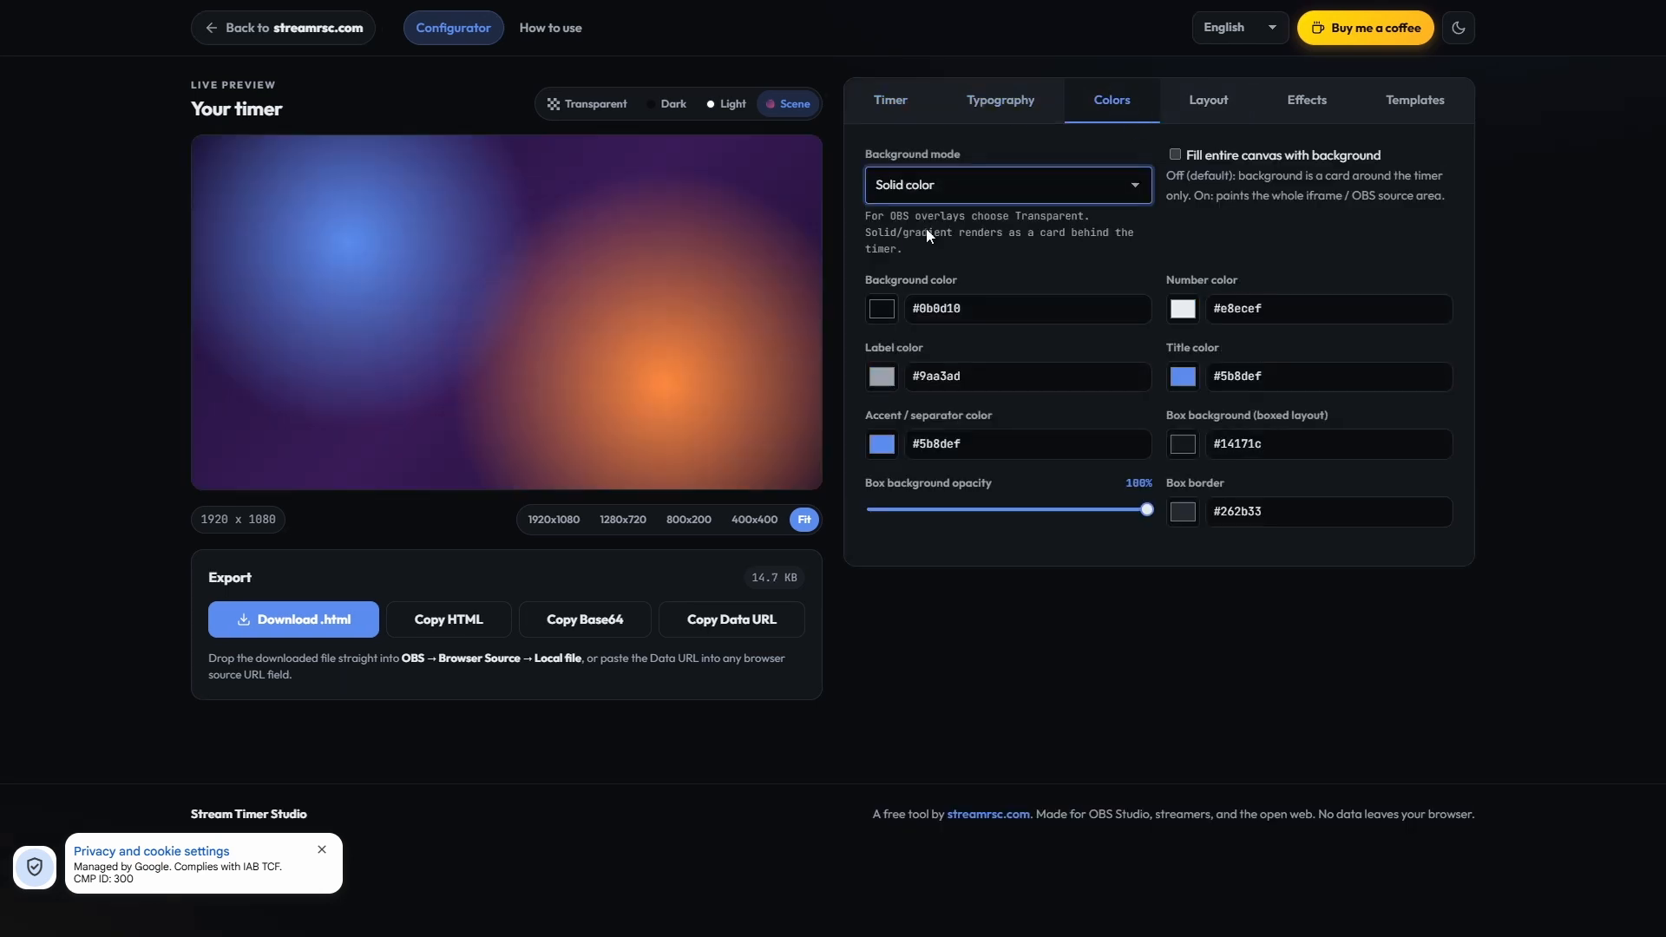
pyautogui.click(930, 187)
pyautogui.click(933, 212)
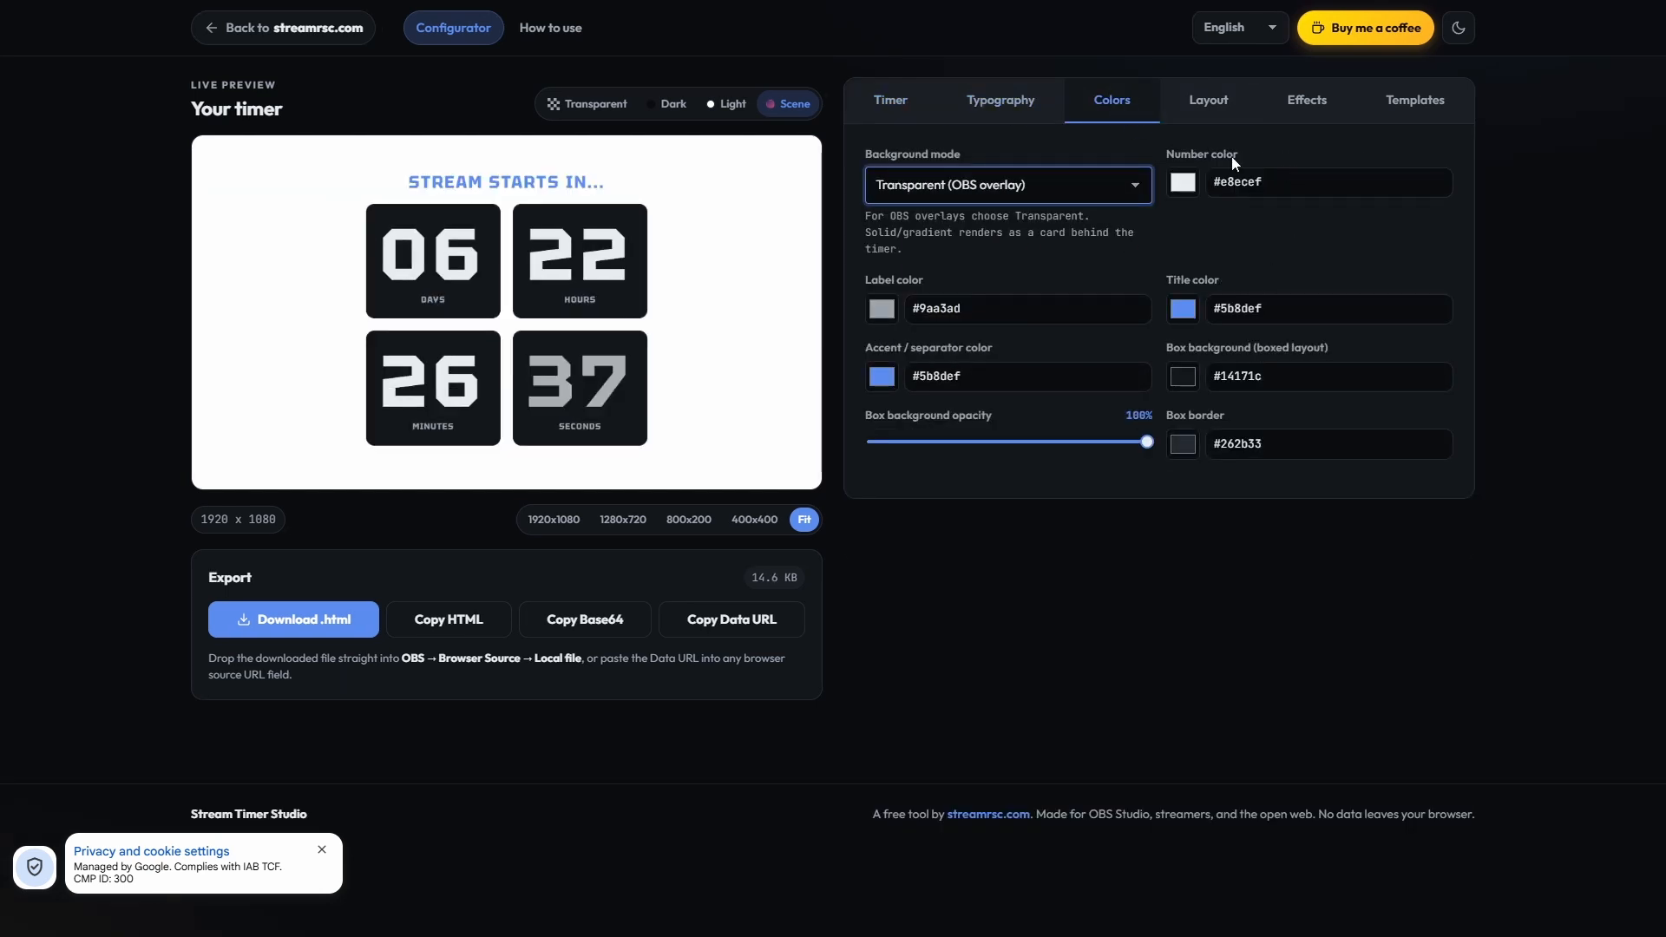
# Step: Set the locale for date and day names to Português (BR)
pyautogui.click(912, 111)
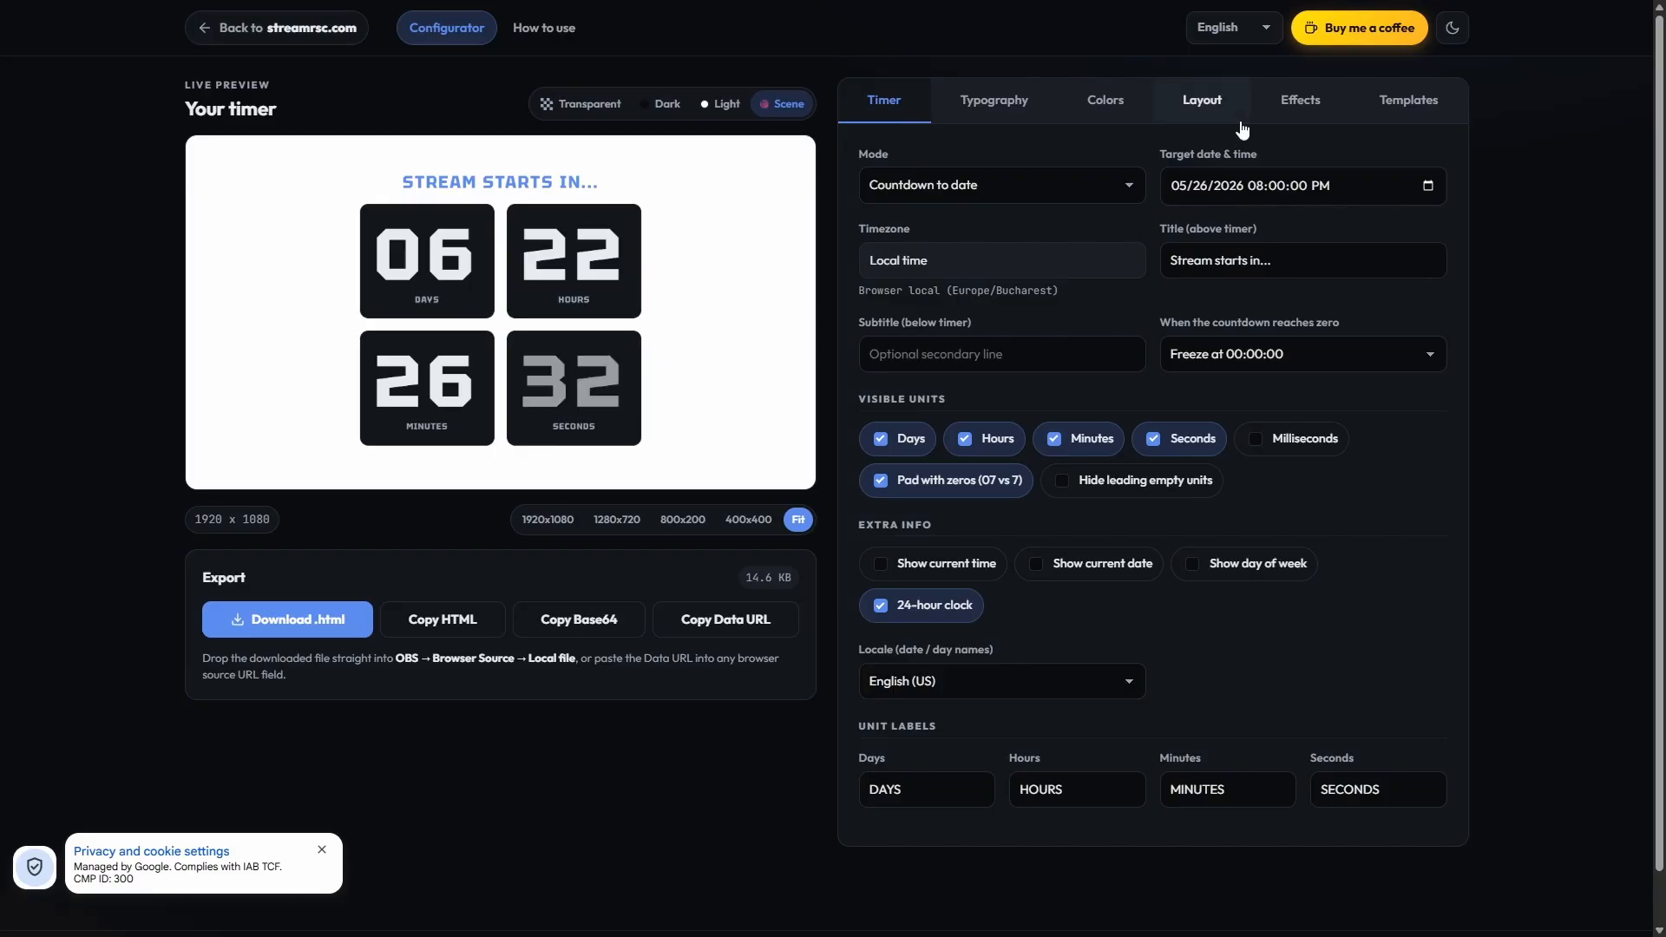
pyautogui.click(1053, 687)
pyautogui.click(961, 507)
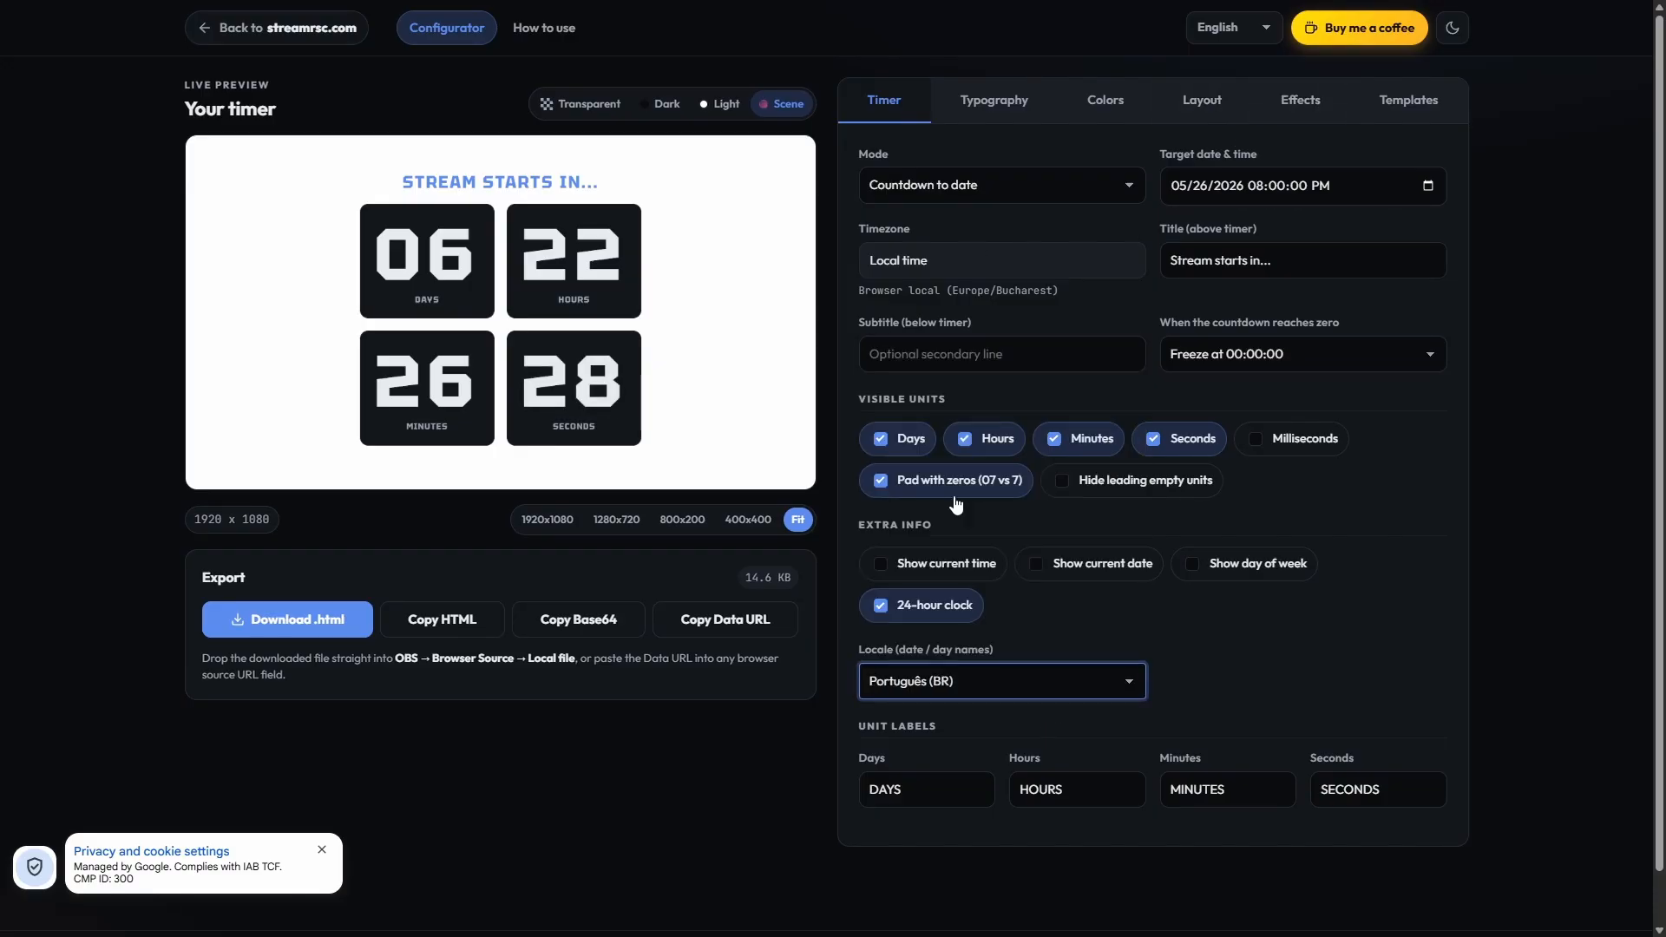
# Step: Change the timer's font family to a pixel-style typeface
pyautogui.click(993, 100)
pyautogui.click(992, 184)
pyautogui.click(954, 484)
# Step: Try adjusting the box background opacity in the color settings, ending at 100%
pyautogui.click(1142, 100)
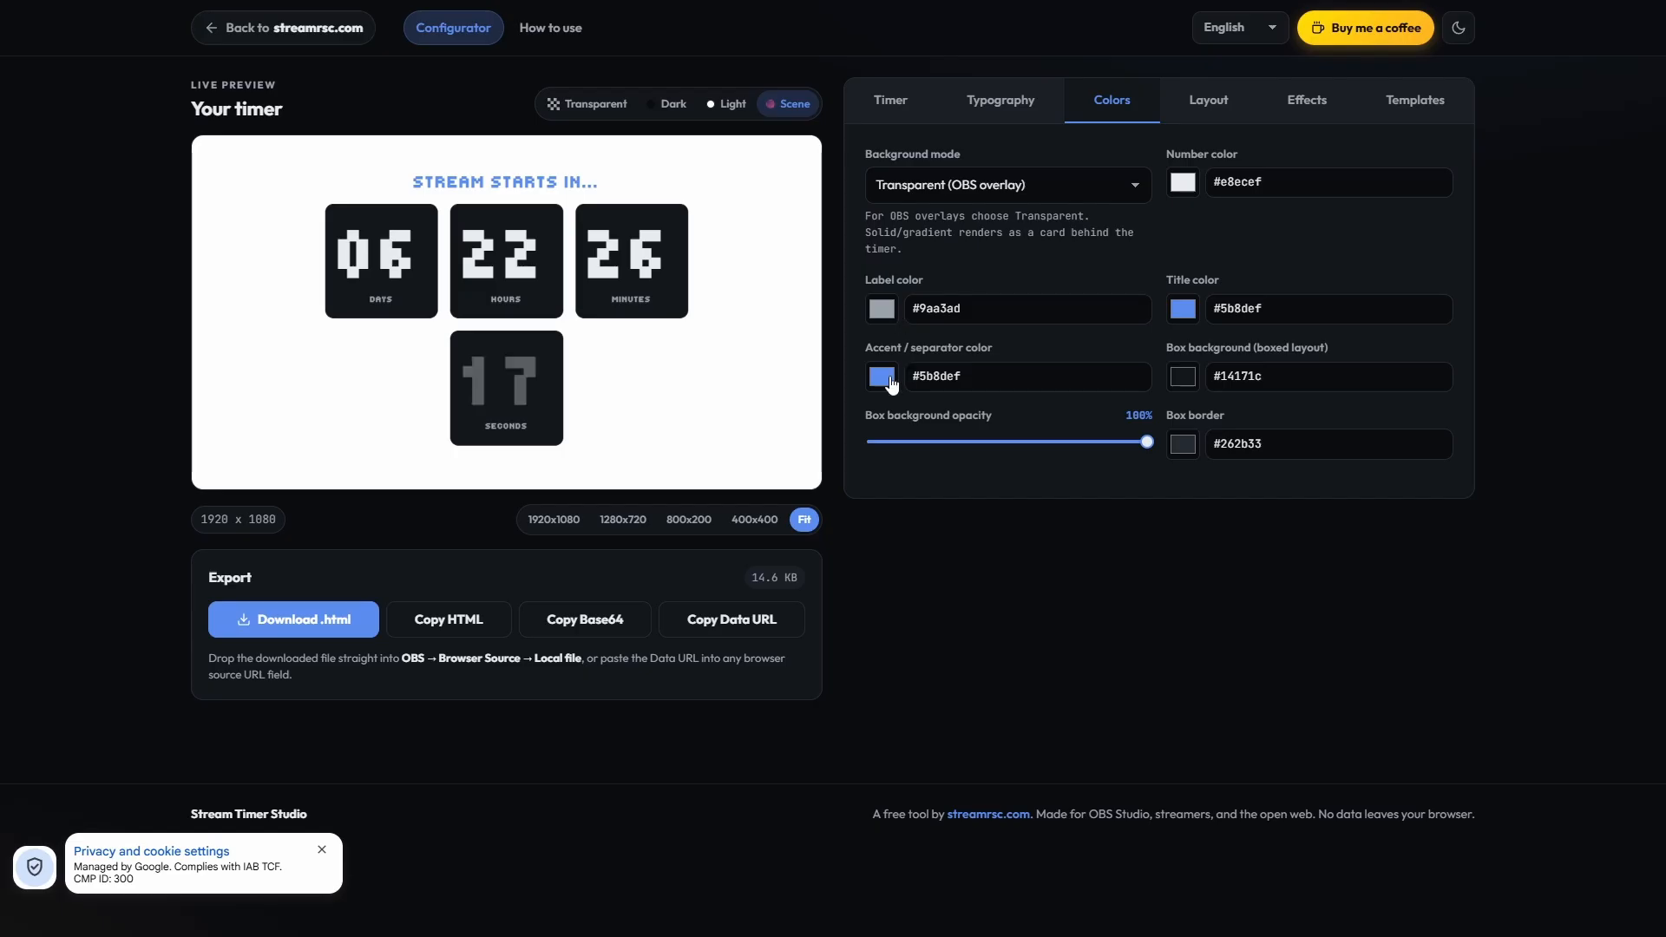
pyautogui.moveTo(1146, 442)
pyautogui.mouseDown()
pyautogui.moveTo(947, 462)
pyautogui.moveTo(1162, 460)
pyautogui.mouseUp()
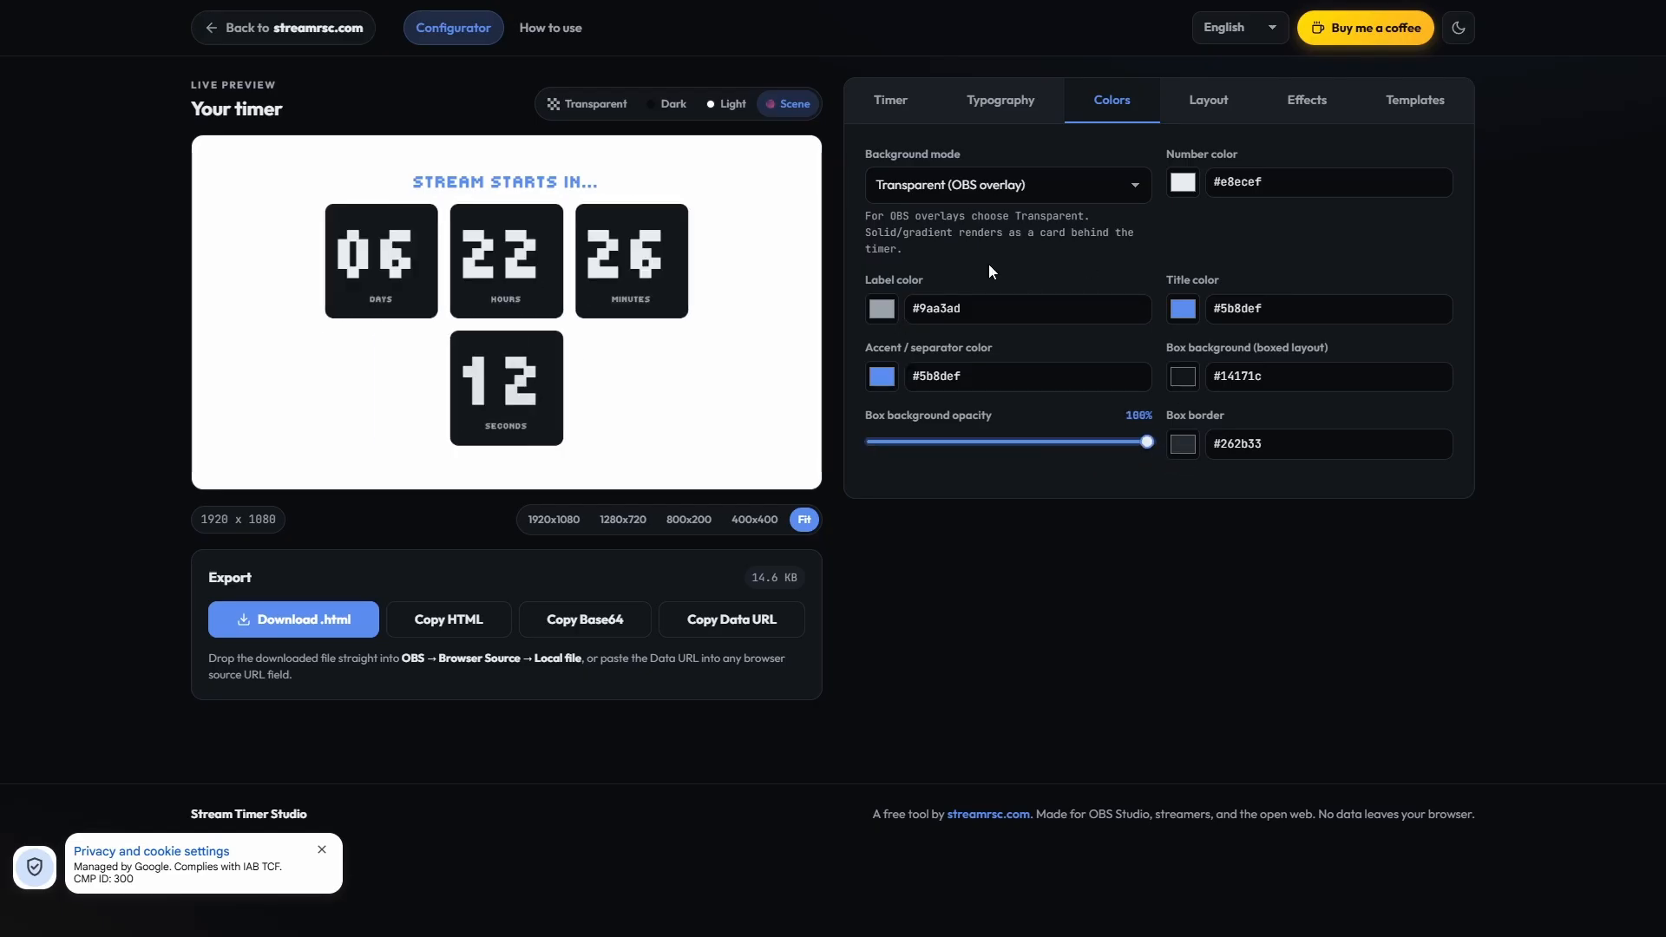
pyautogui.click(890, 100)
pyautogui.click(1128, 101)
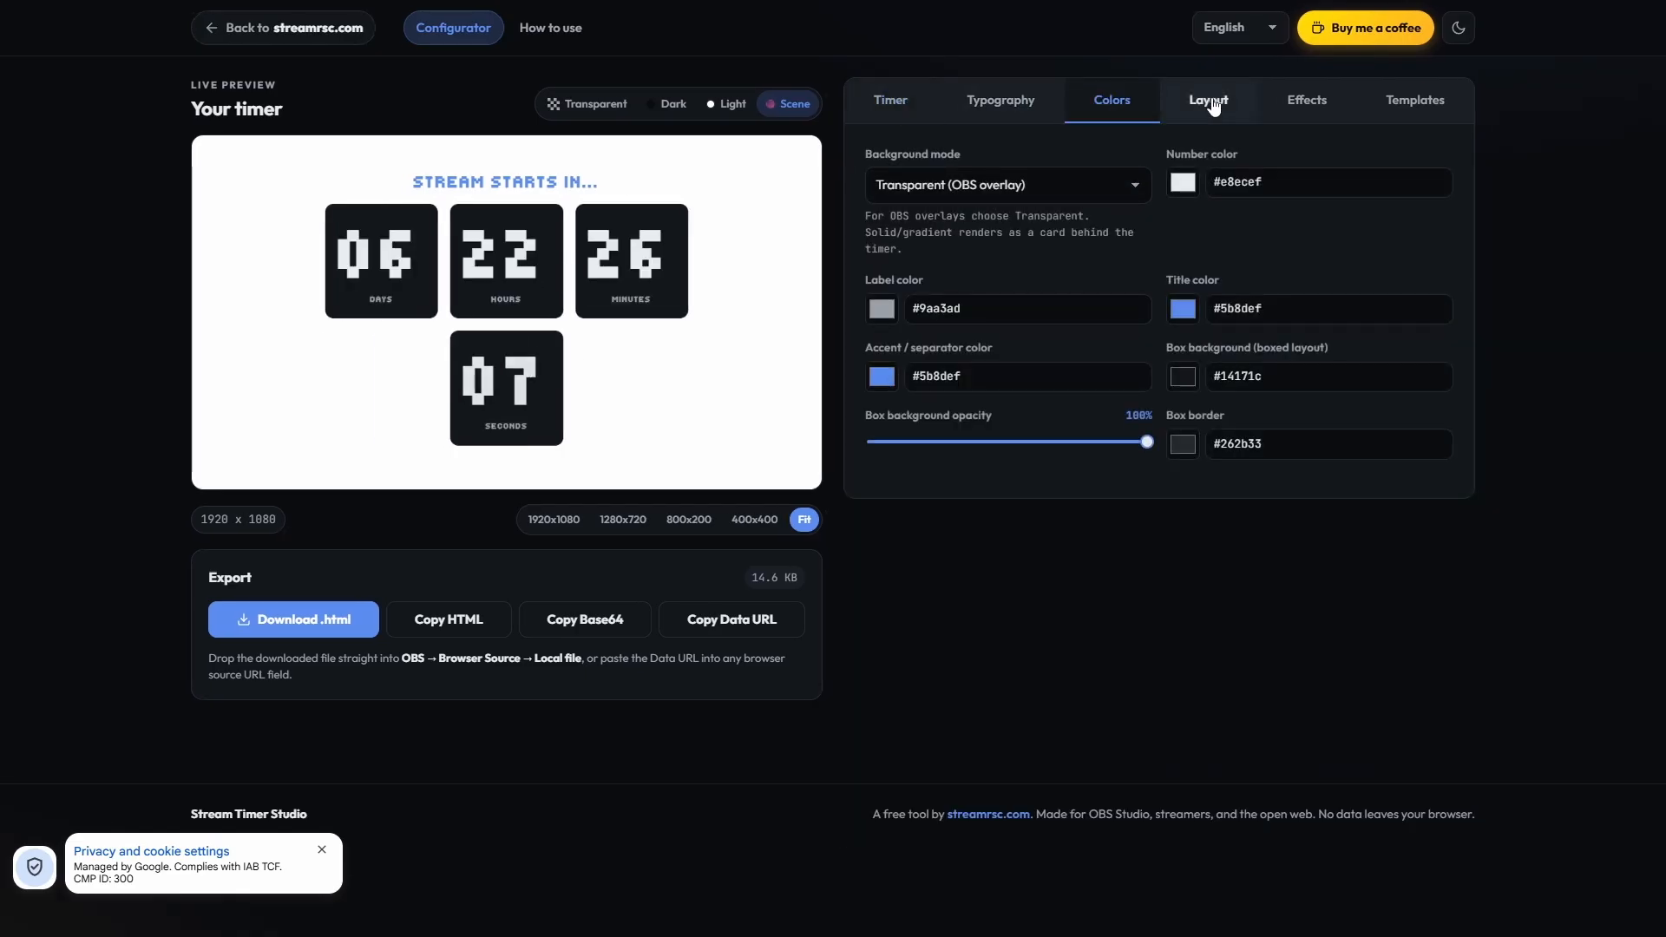
# Step: Set the boxed timer's alignment to Left and its vertical alignment to Top
pyautogui.click(1204, 101)
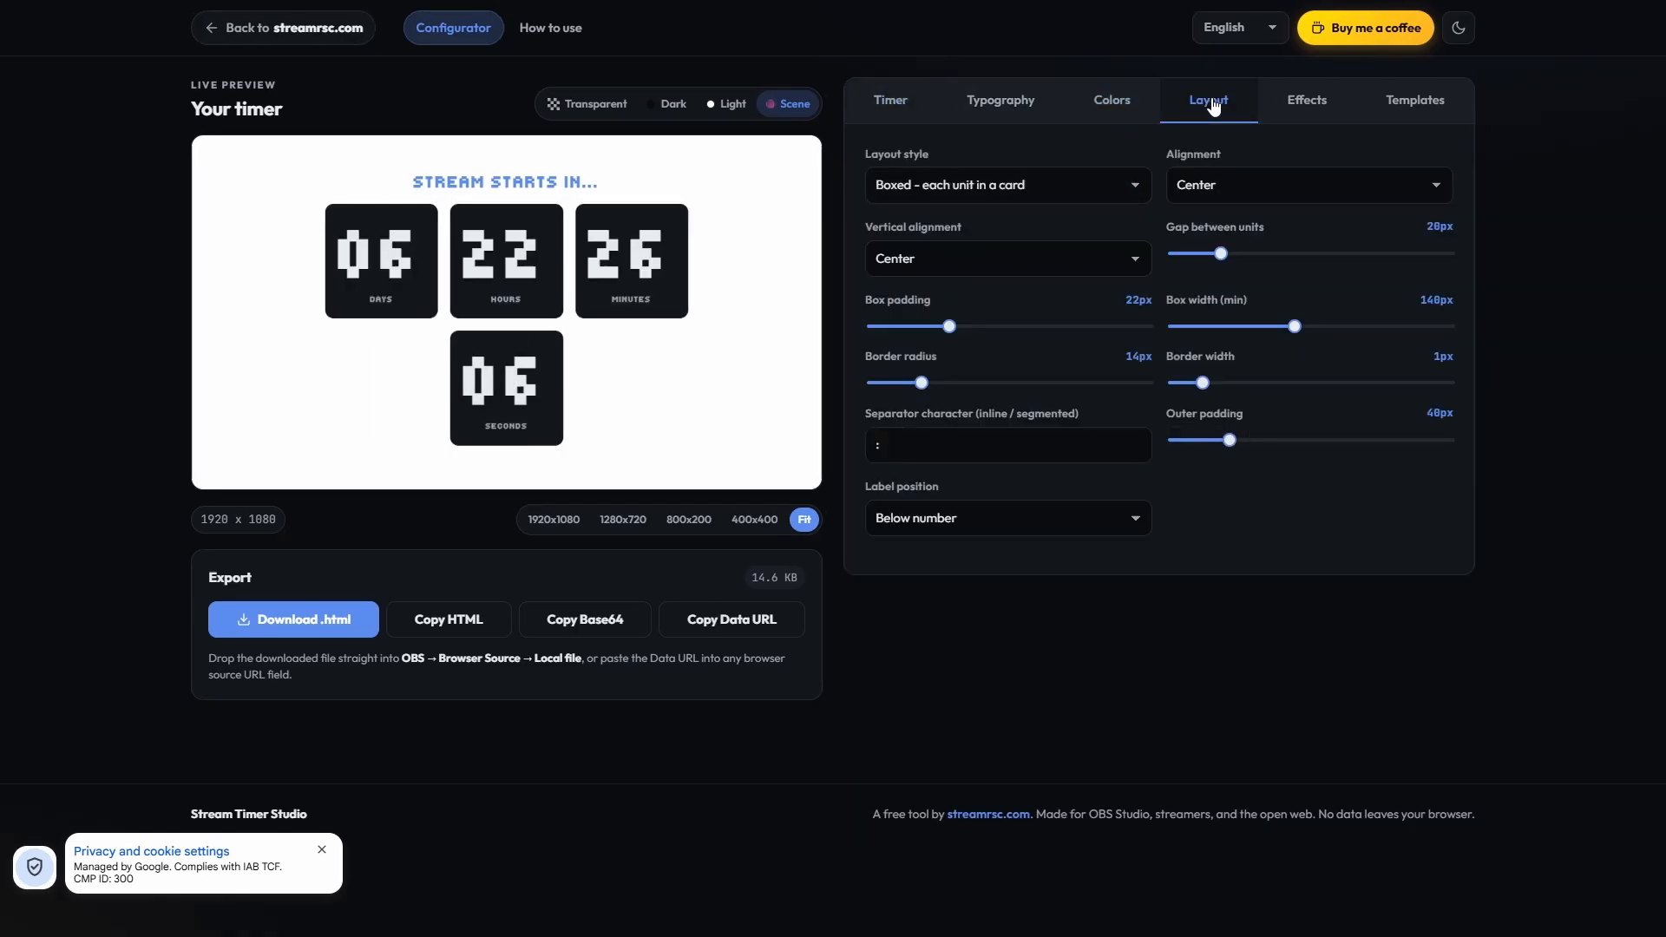
pyautogui.click(1226, 180)
pyautogui.click(1033, 259)
pyautogui.click(1098, 249)
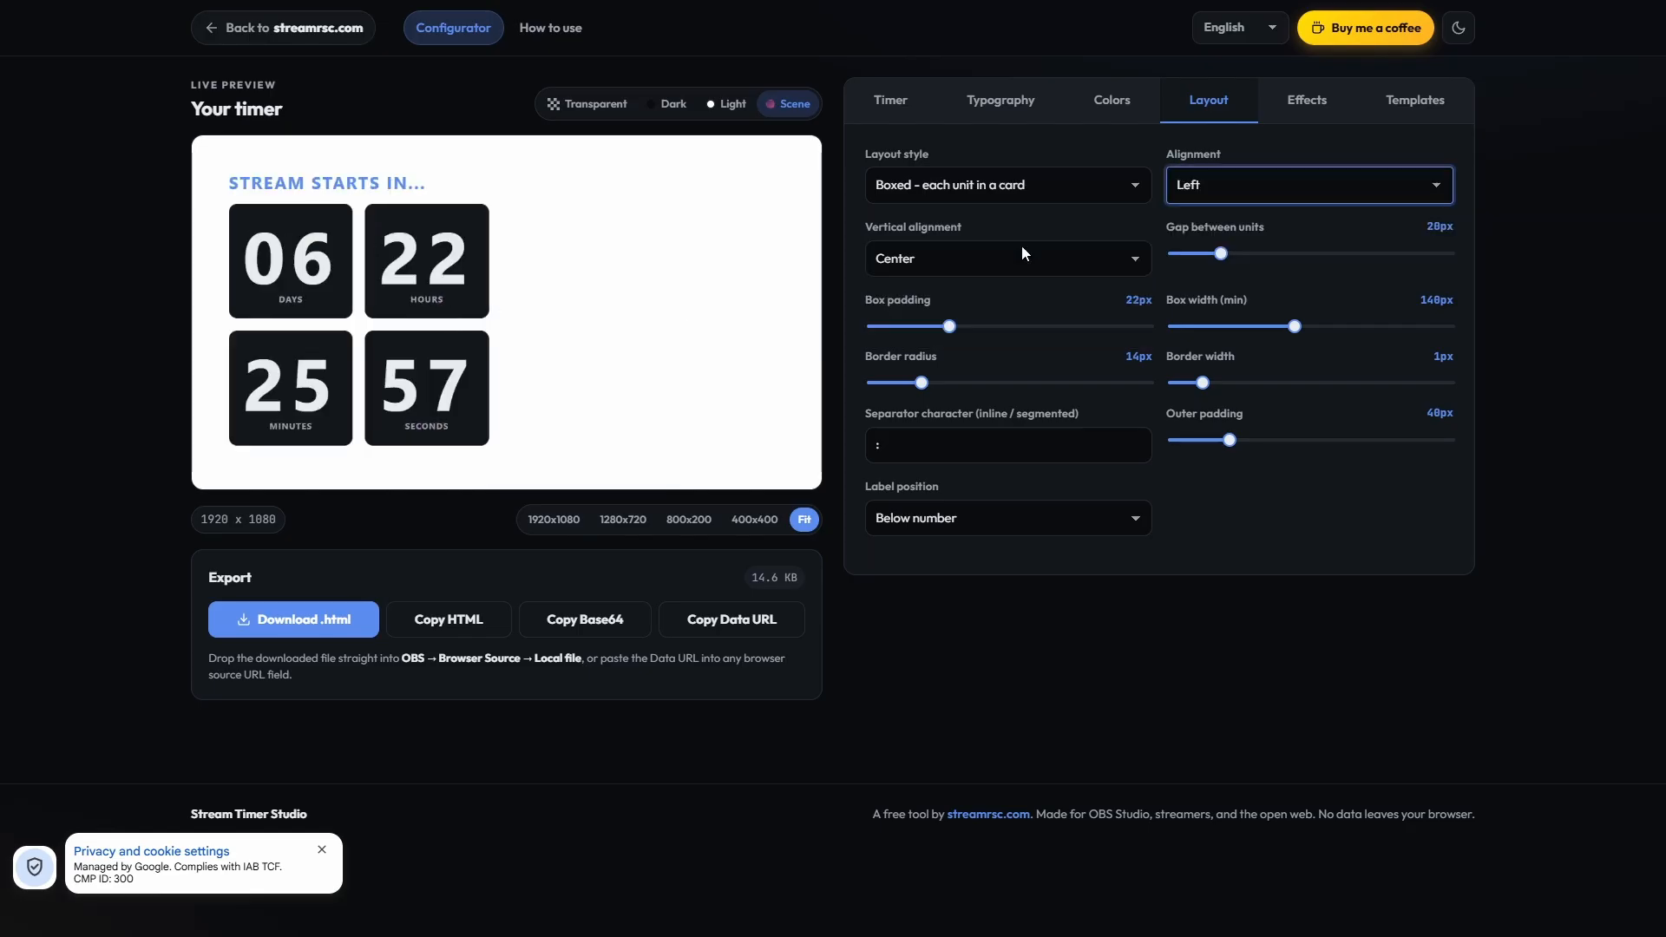
pyautogui.click(1022, 246)
pyautogui.click(907, 313)
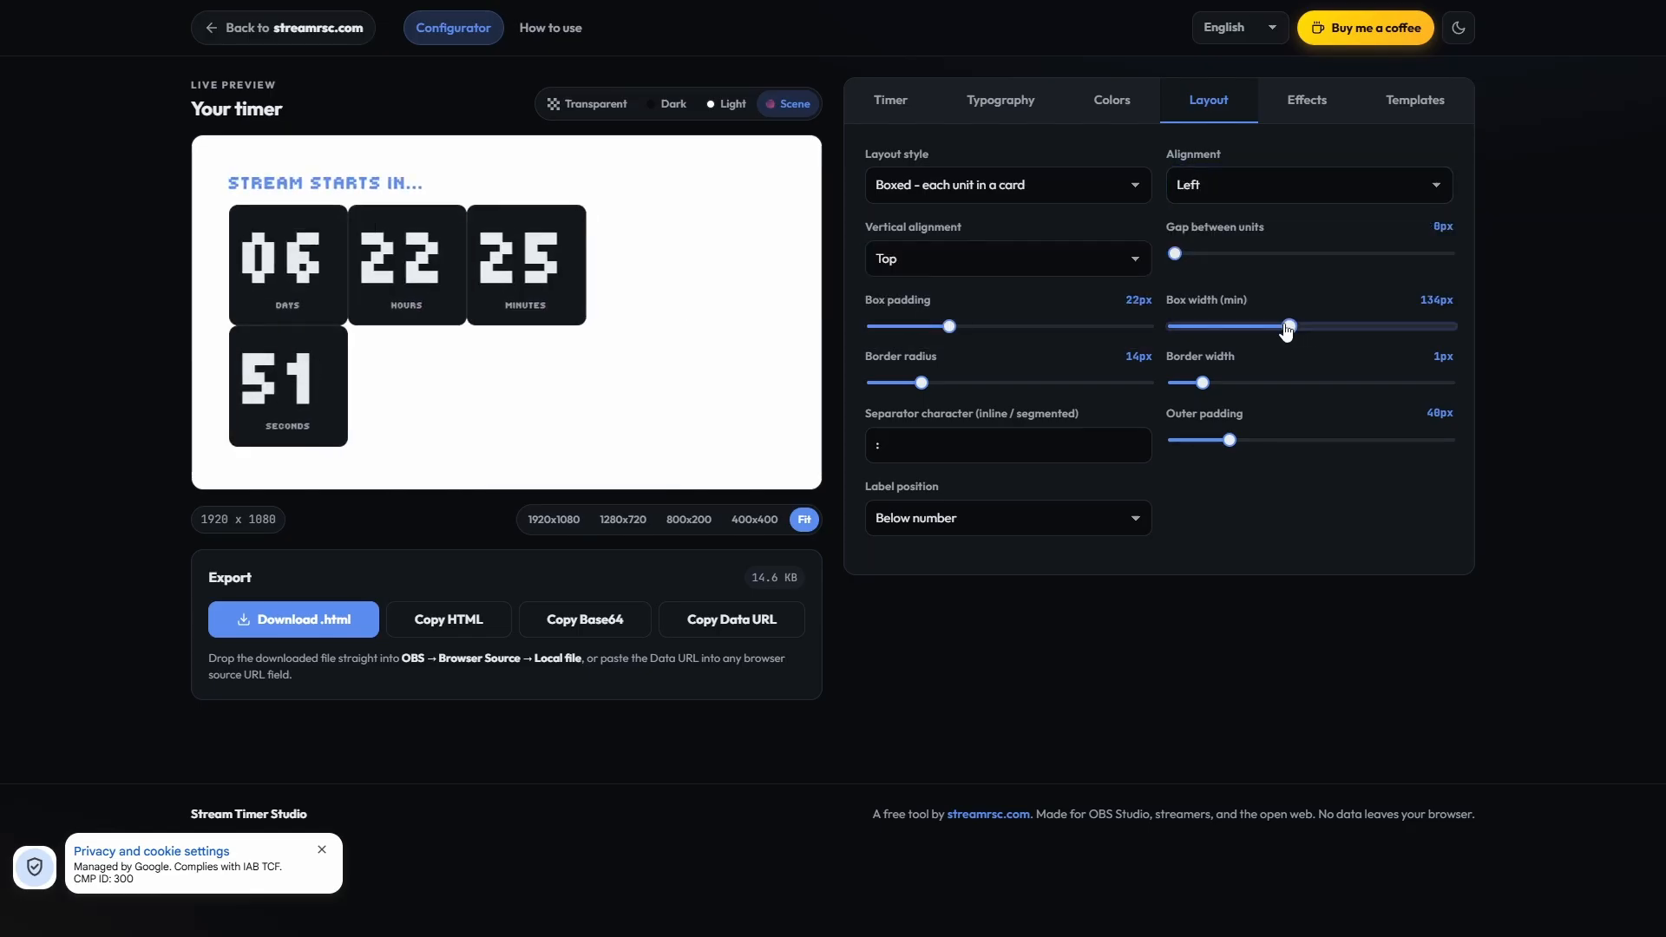
# Step: Restyle the unit boxes with a 220px minimum width, 5px gap, 80px border radius and 6px border width
pyautogui.moveTo(1286, 330); pyautogui.dragTo(1363, 328)
pyautogui.moveTo(1171, 261); pyautogui.dragTo(1188, 260)
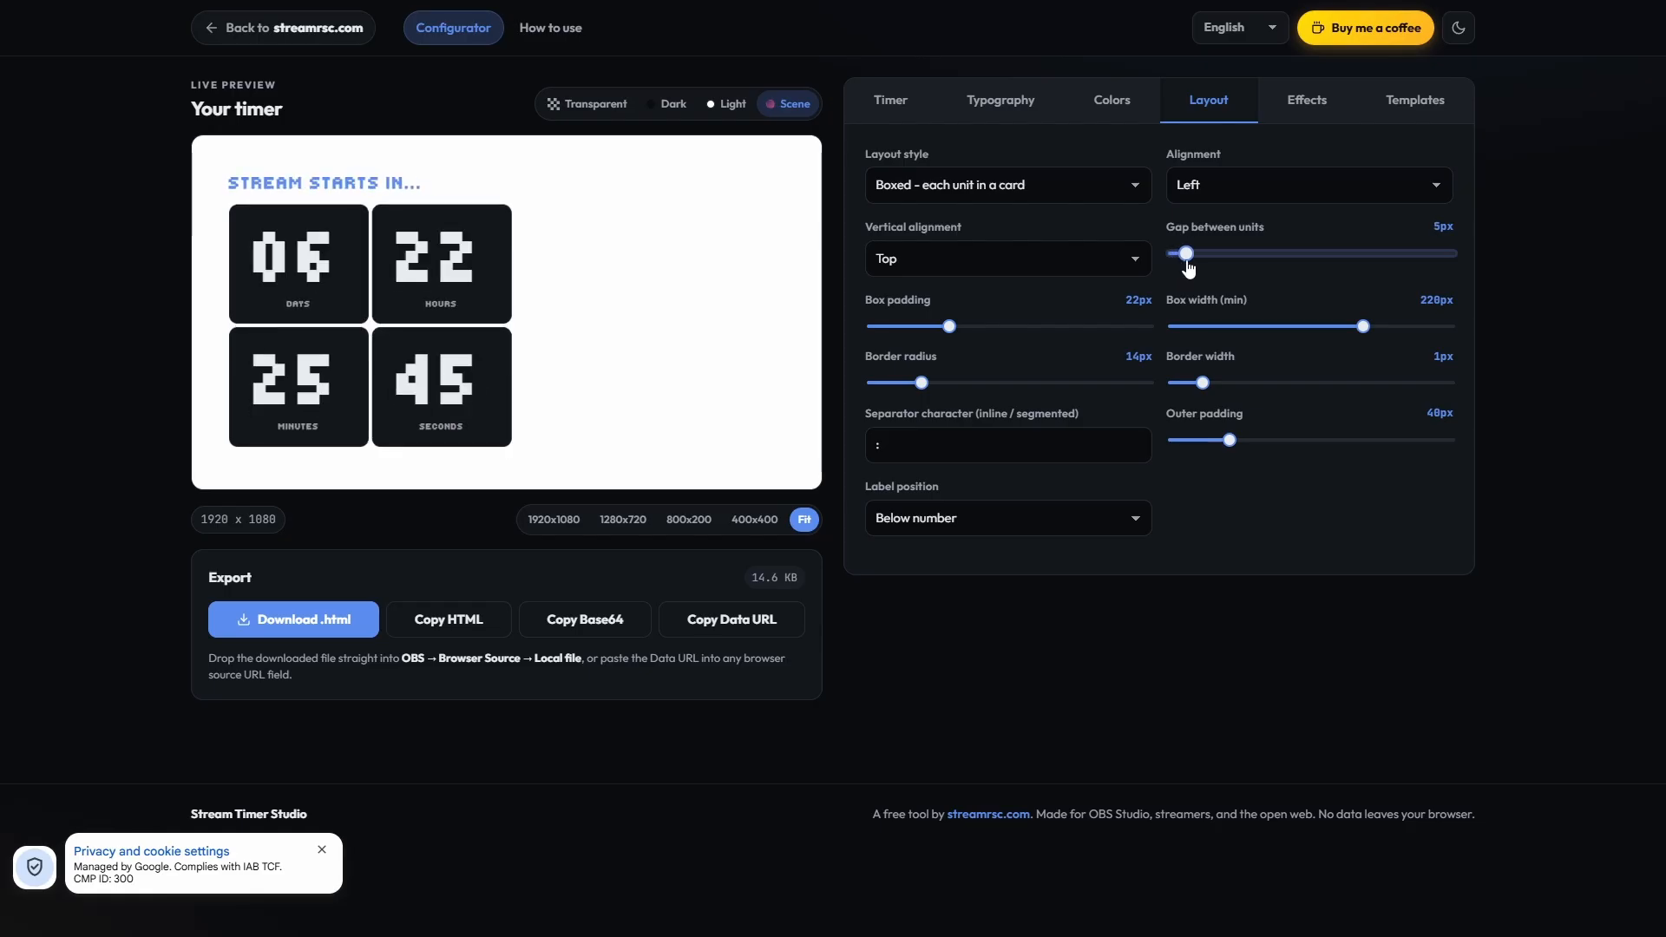
pyautogui.moveTo(920, 386); pyautogui.dragTo(1339, 382)
# Step: Set the timer's outer padding to 100px and choose a different label position
pyautogui.moveTo(1229, 440); pyautogui.dragTo(1311, 439)
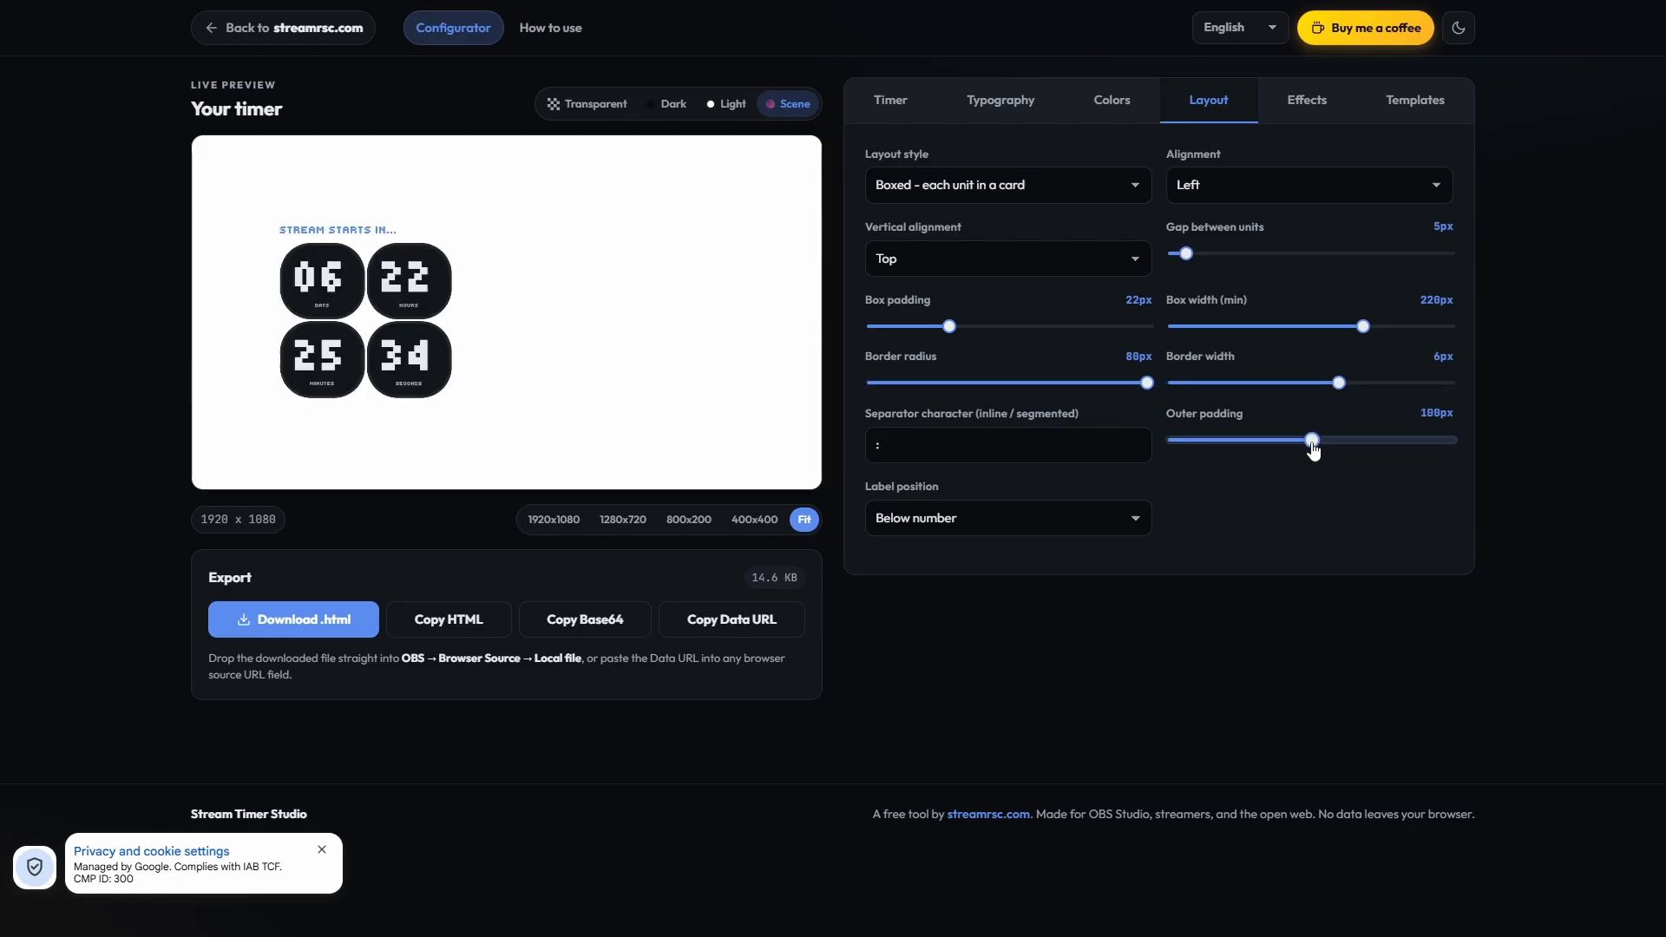
pyautogui.click(961, 514)
pyautogui.click(967, 598)
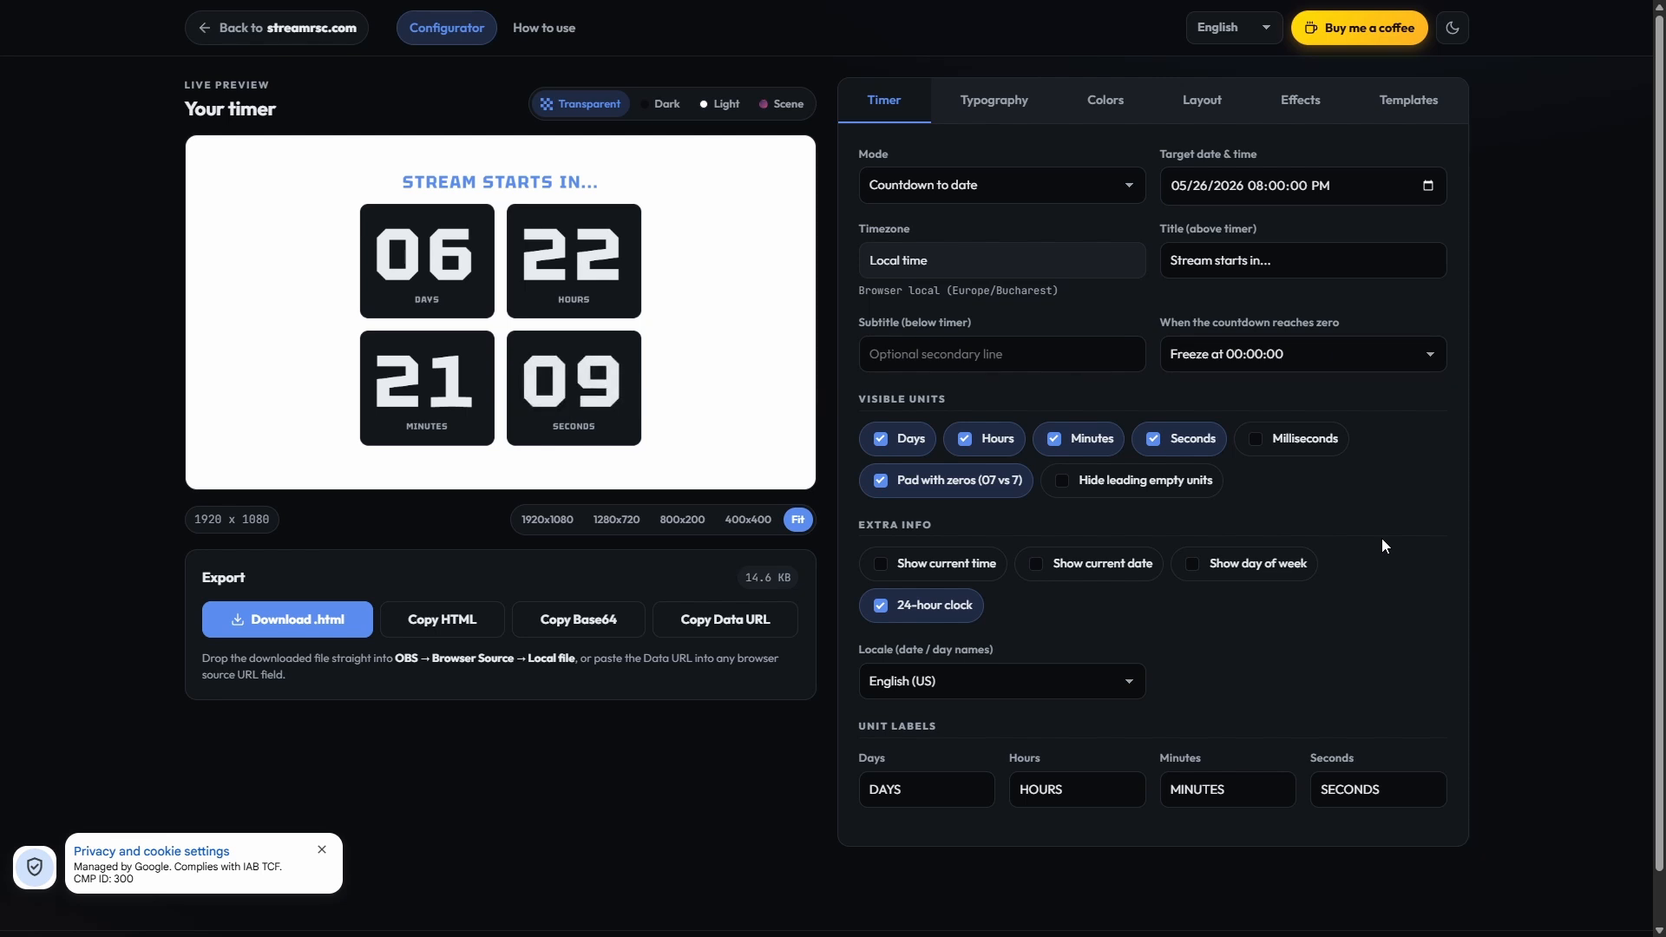
# Step: Try the Clock only mode and browse its available timezones without choosing a different one
pyautogui.click(1033, 201)
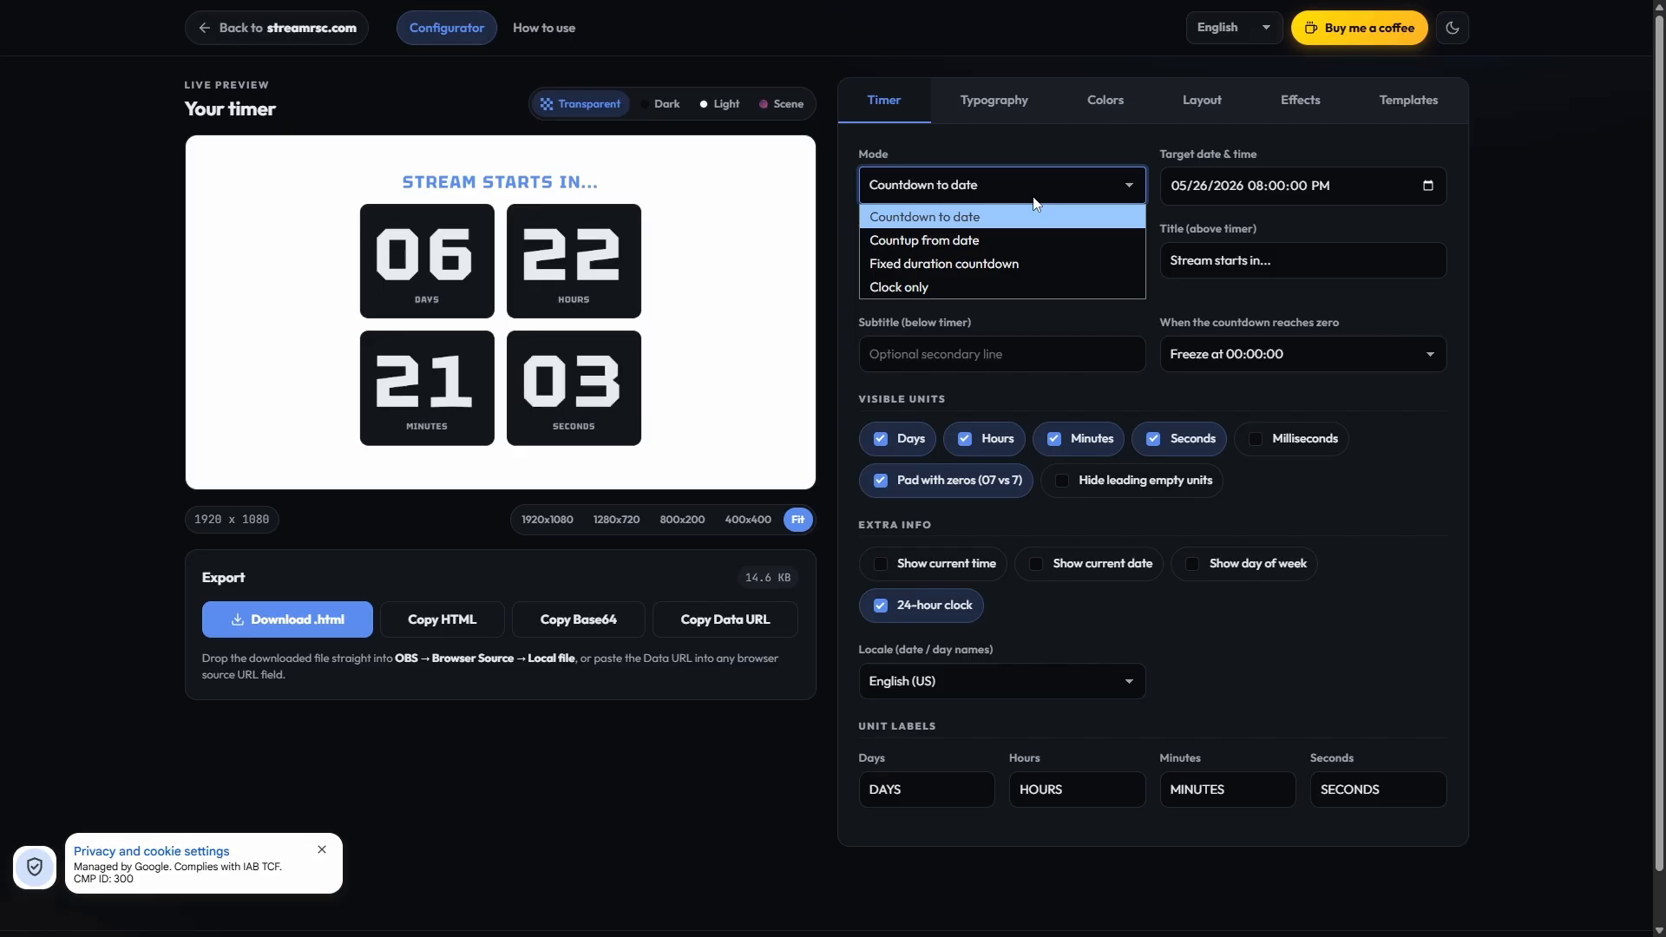
pyautogui.click(1006, 286)
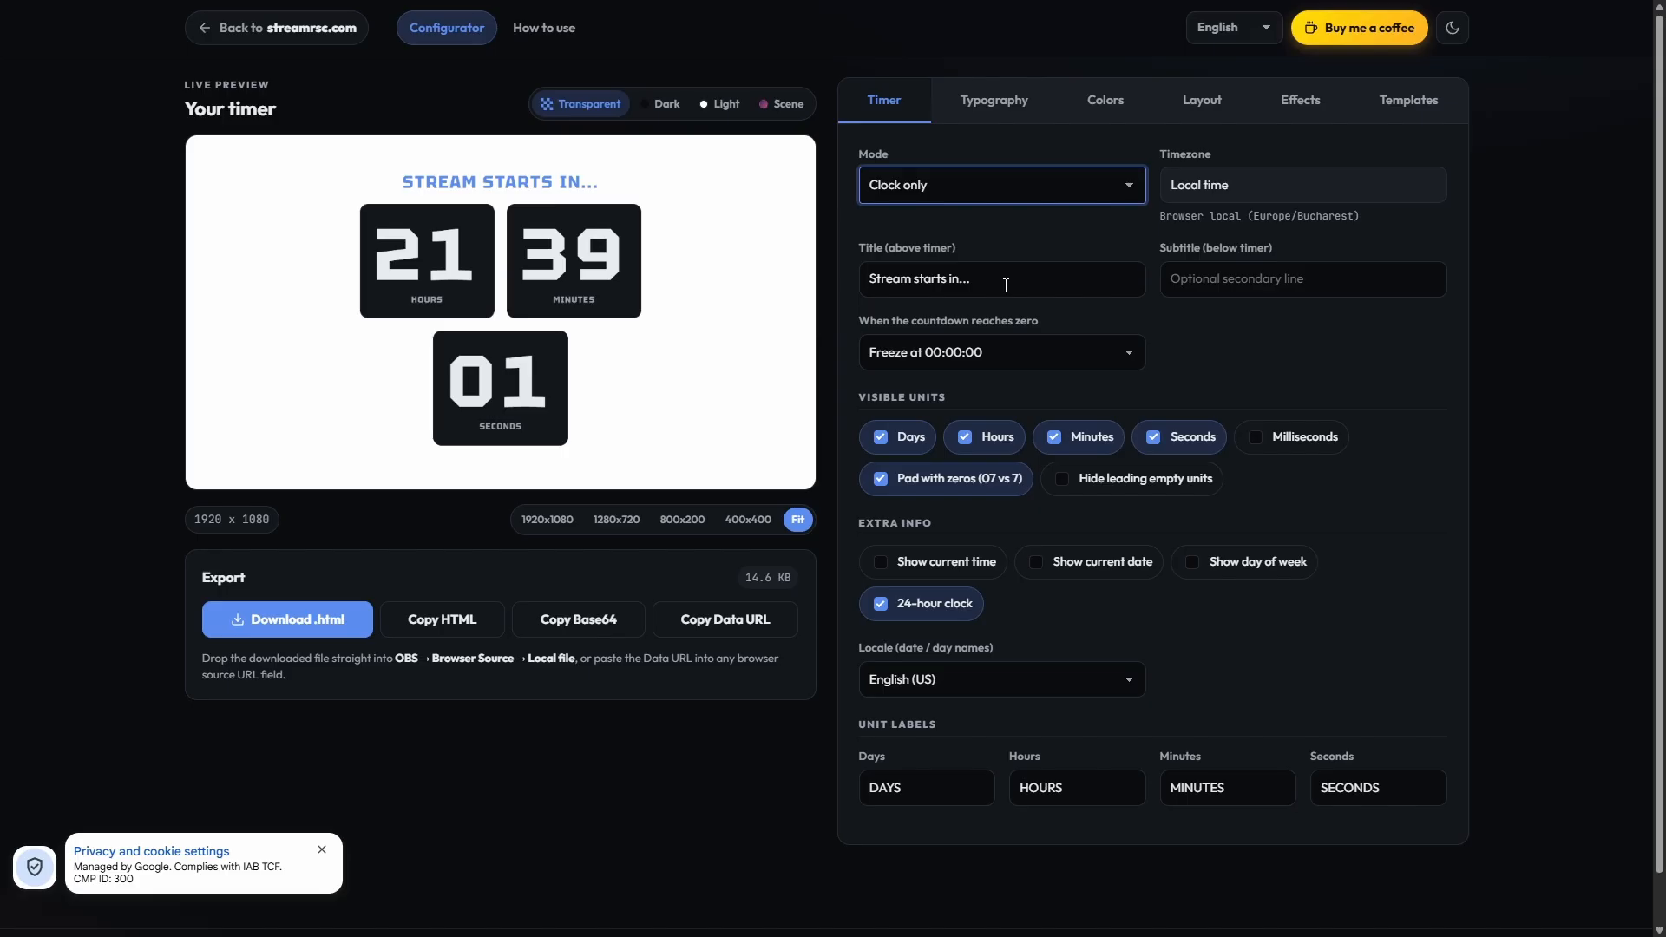
pyautogui.click(1275, 184)
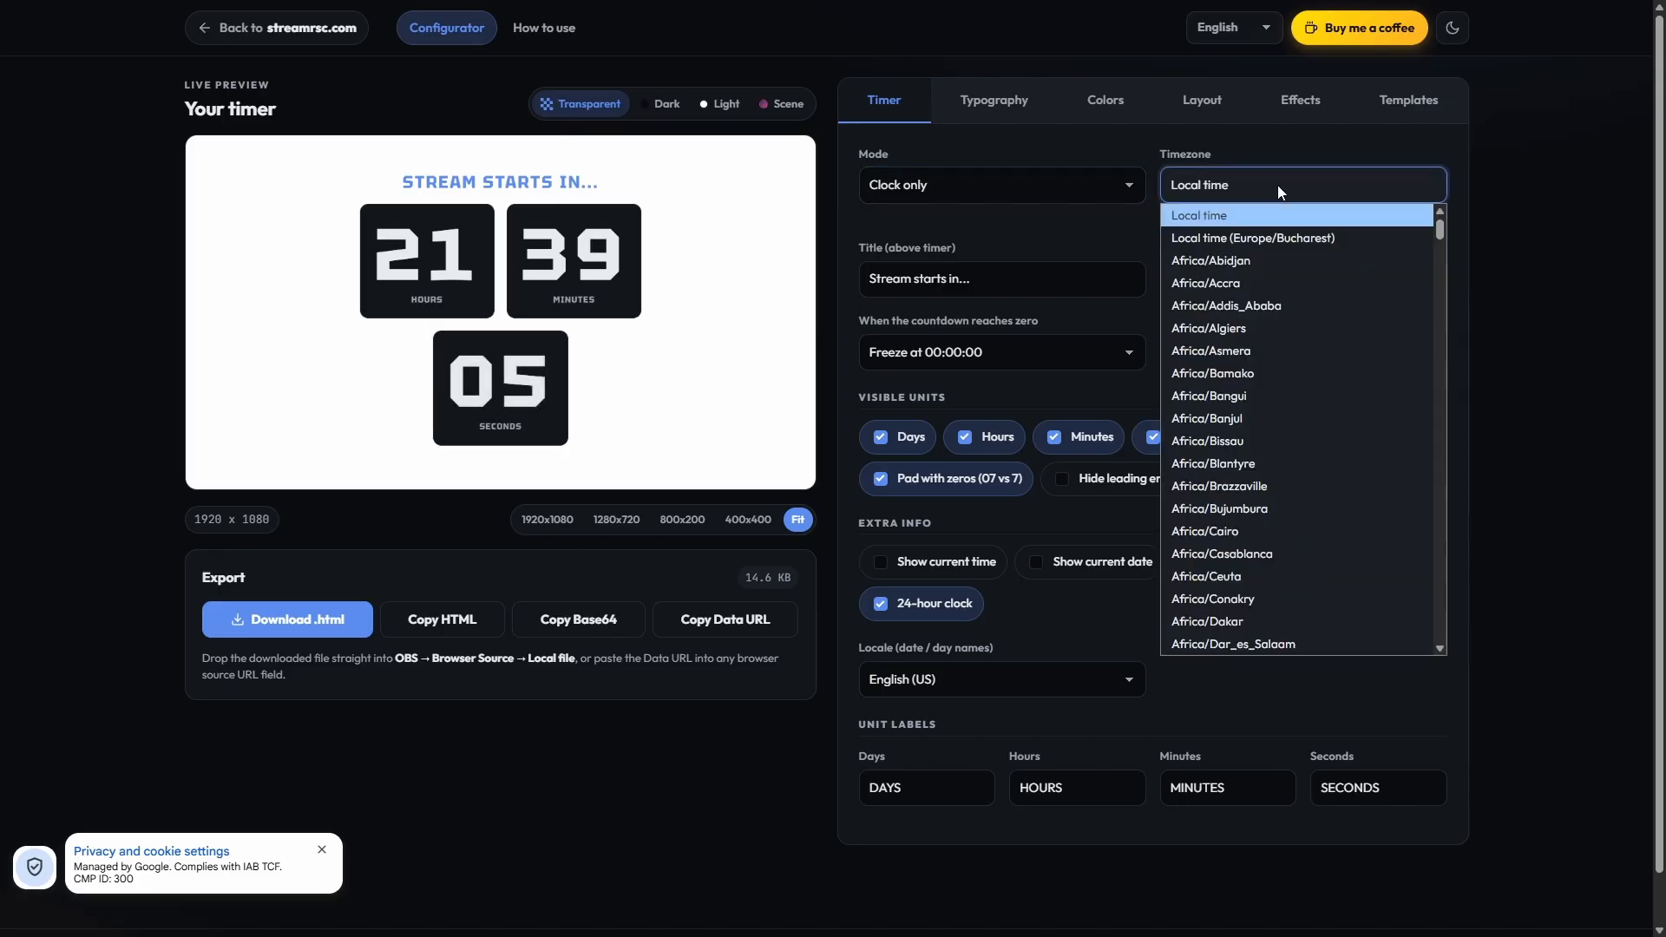
pyautogui.scroll(-8, 1427, 263)
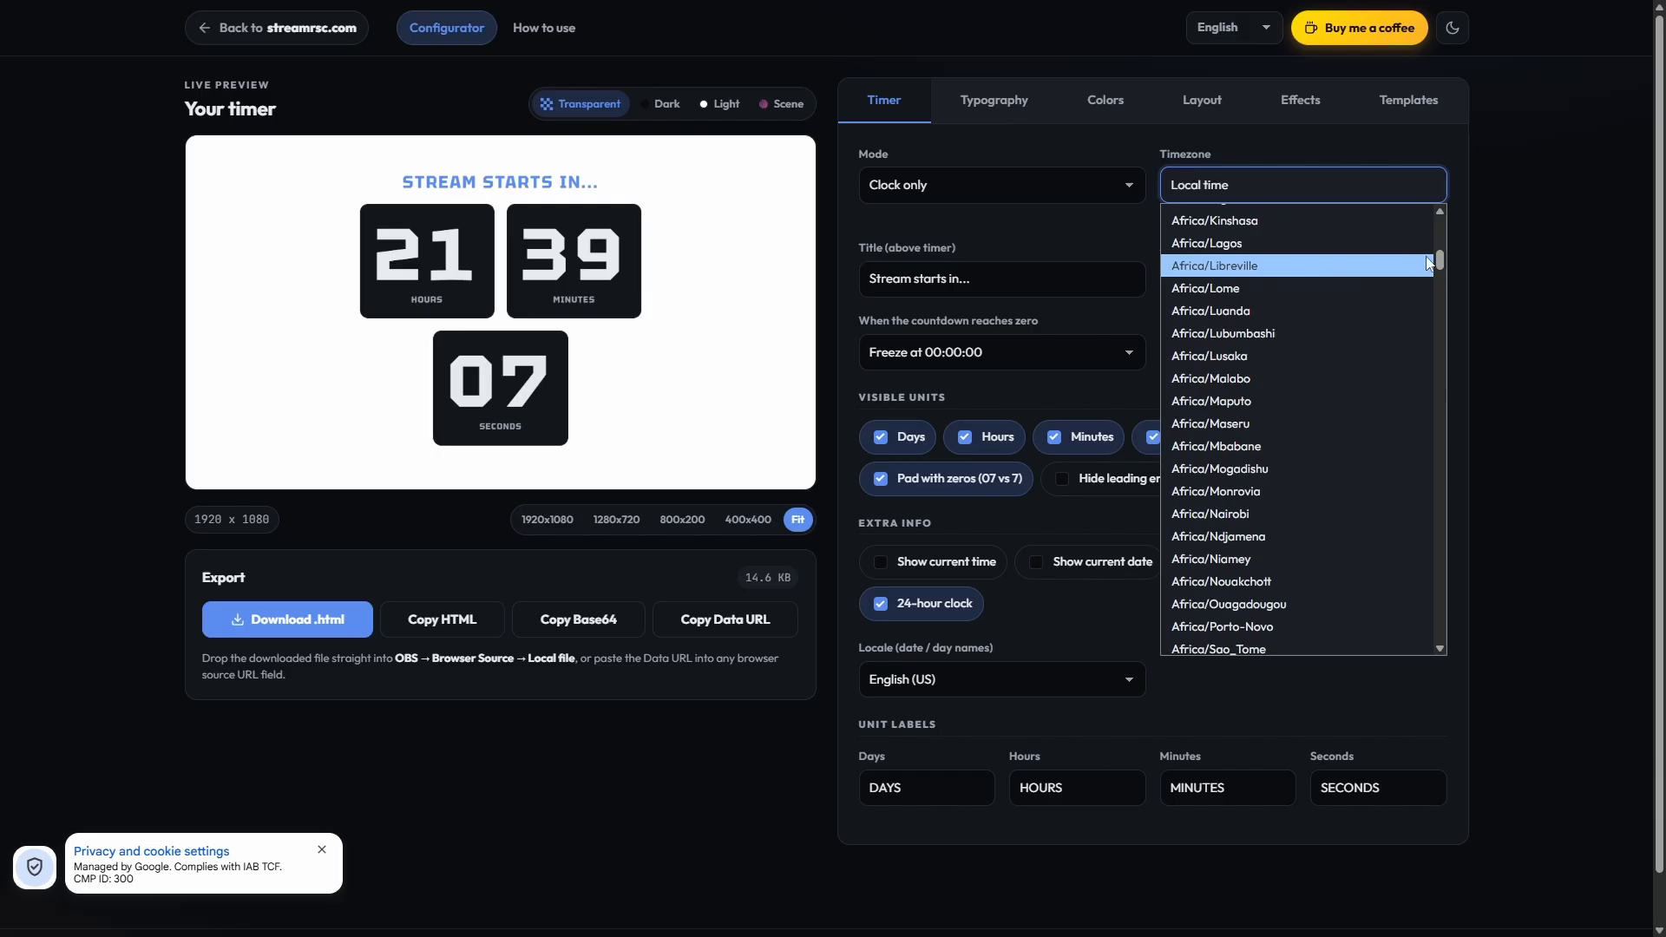
pyautogui.moveTo(1440, 261); pyautogui.dragTo(1431, 644)
pyautogui.click(1289, 144)
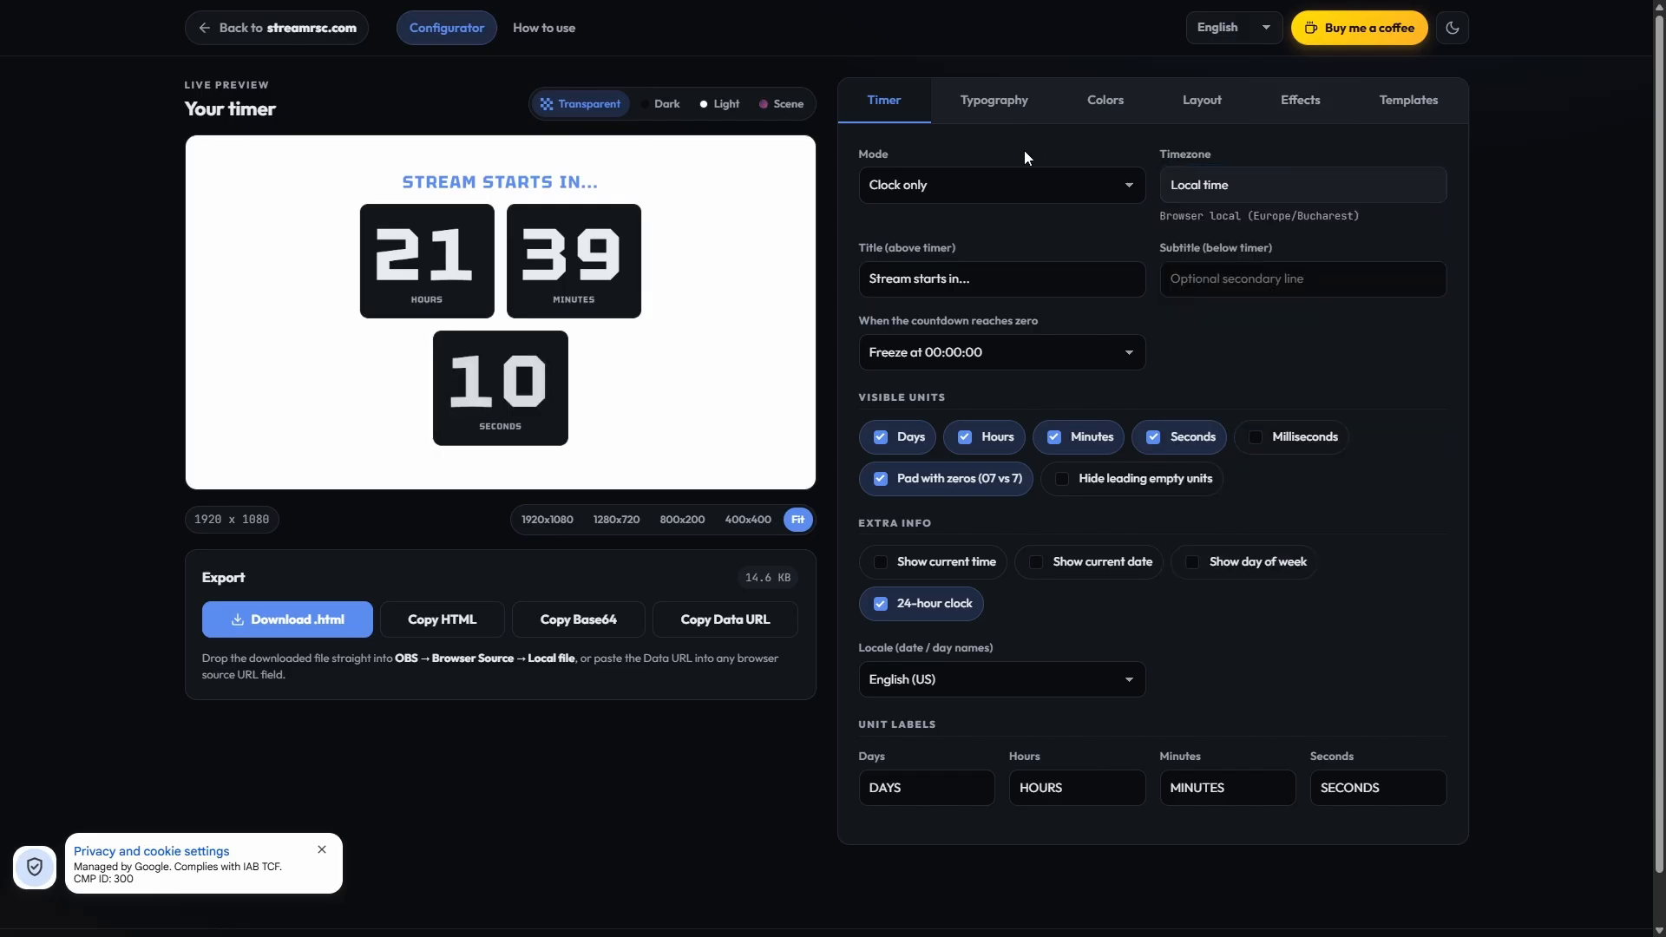
# Step: Set the timer mode to Fixed duration countdown
pyautogui.click(998, 185)
pyautogui.click(909, 277)
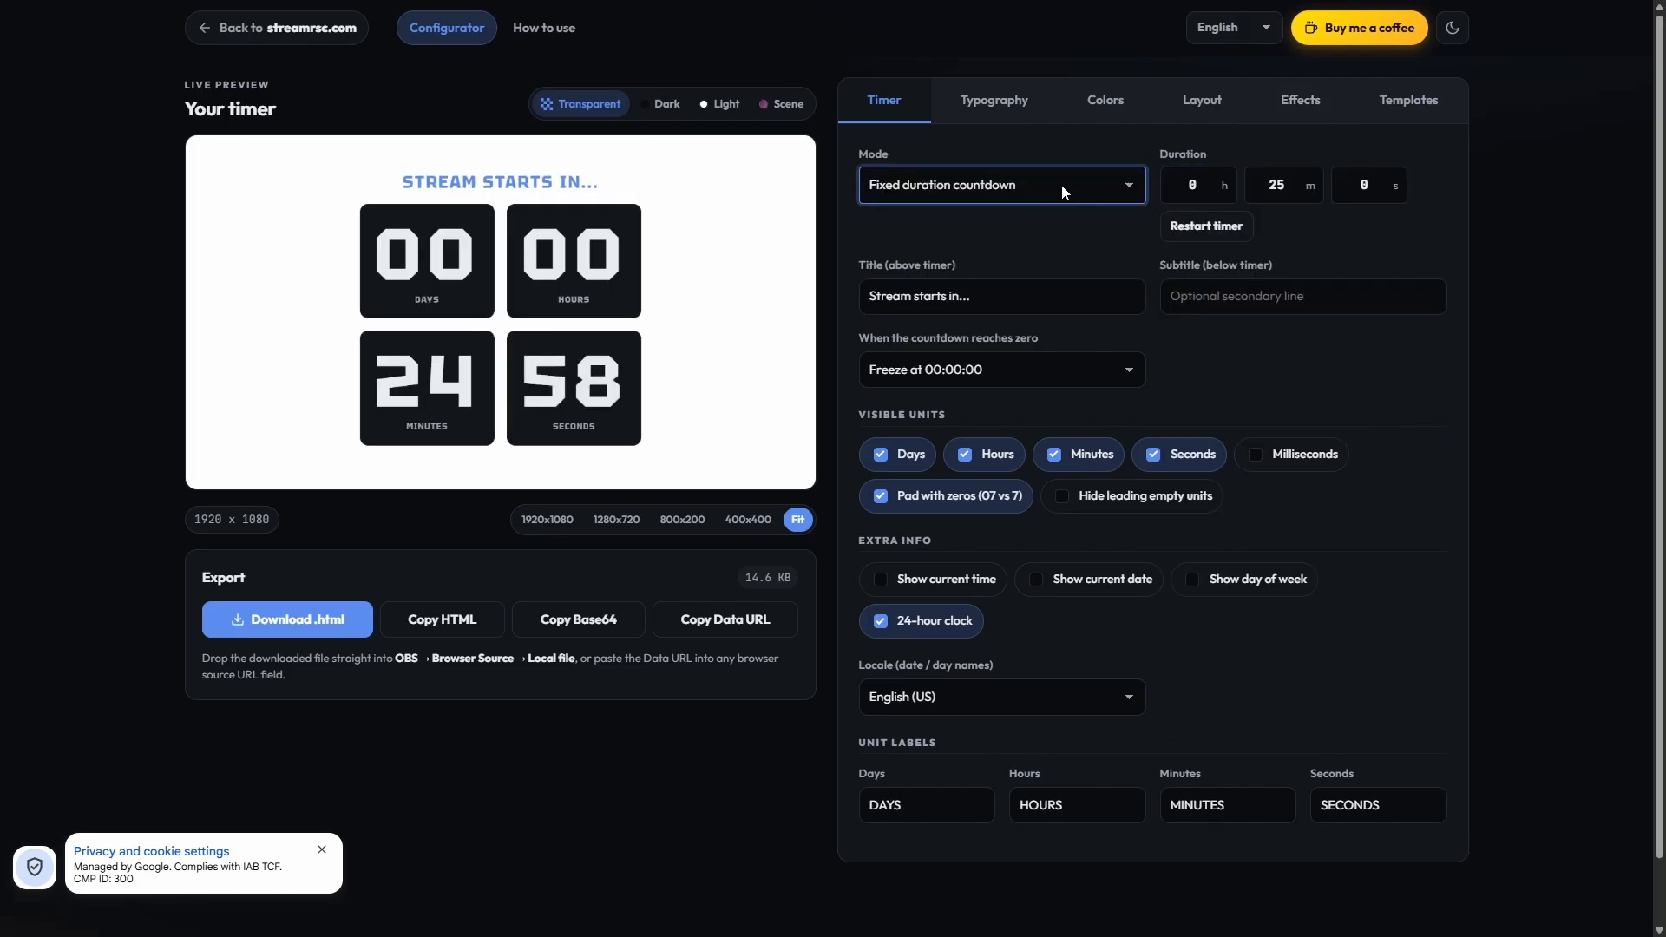
pyautogui.click(1274, 195)
# Step: Clear the title text above the timer
pyautogui.click(1027, 298)
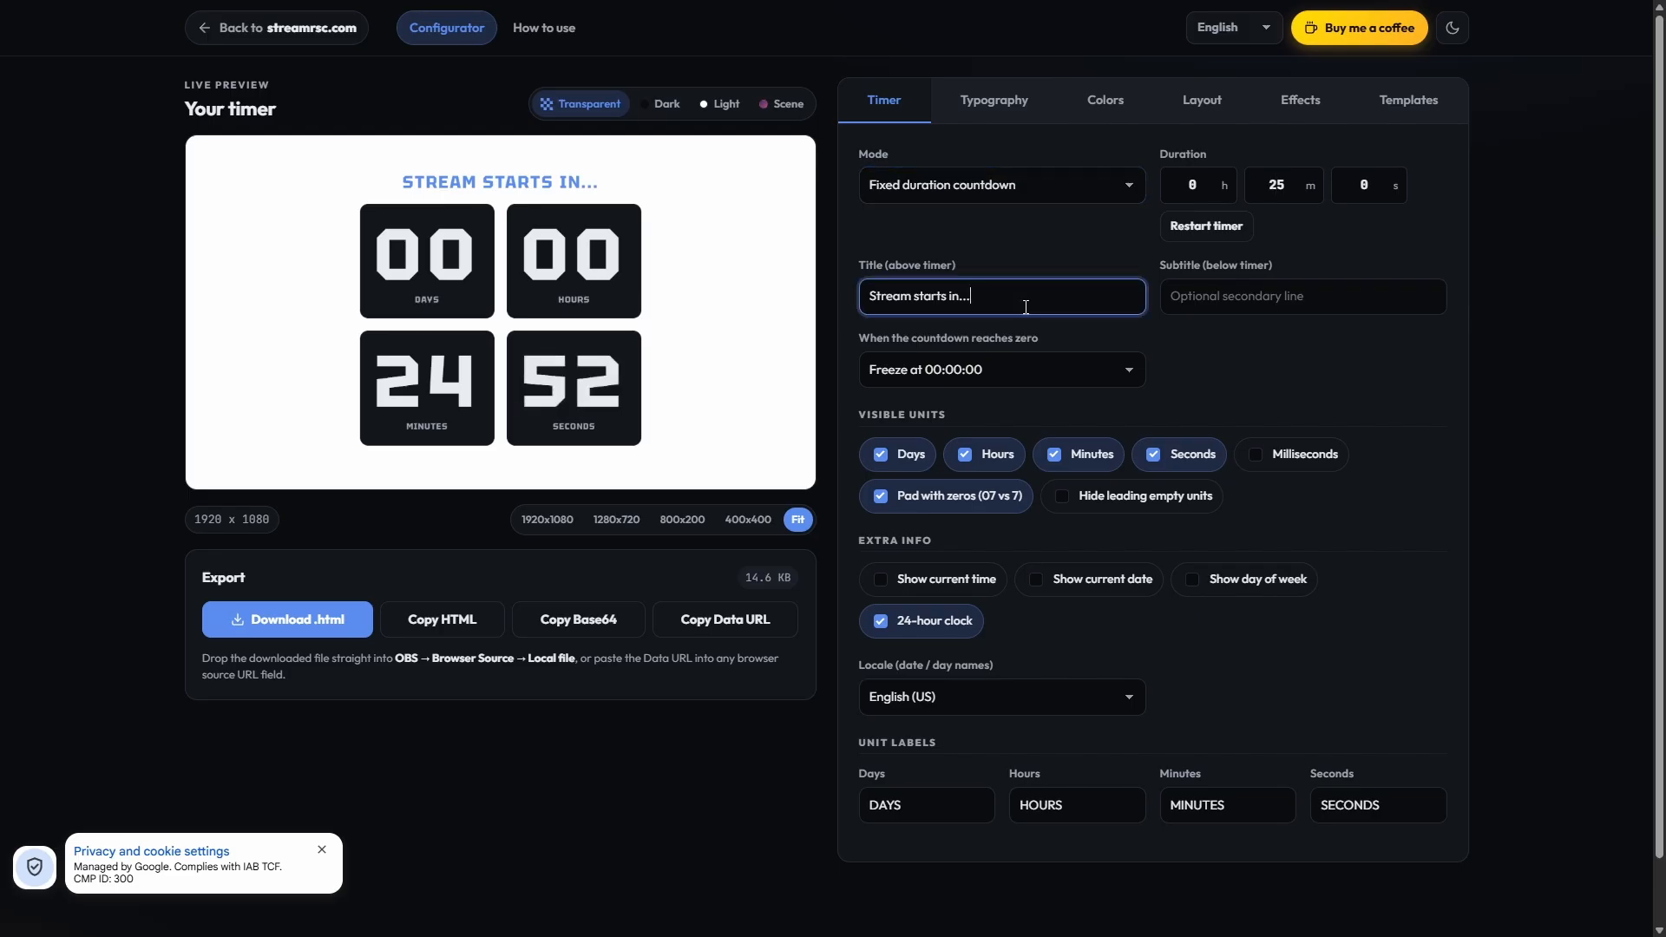
pyautogui.moveTo(1026, 298); pyautogui.dragTo(776, 305)
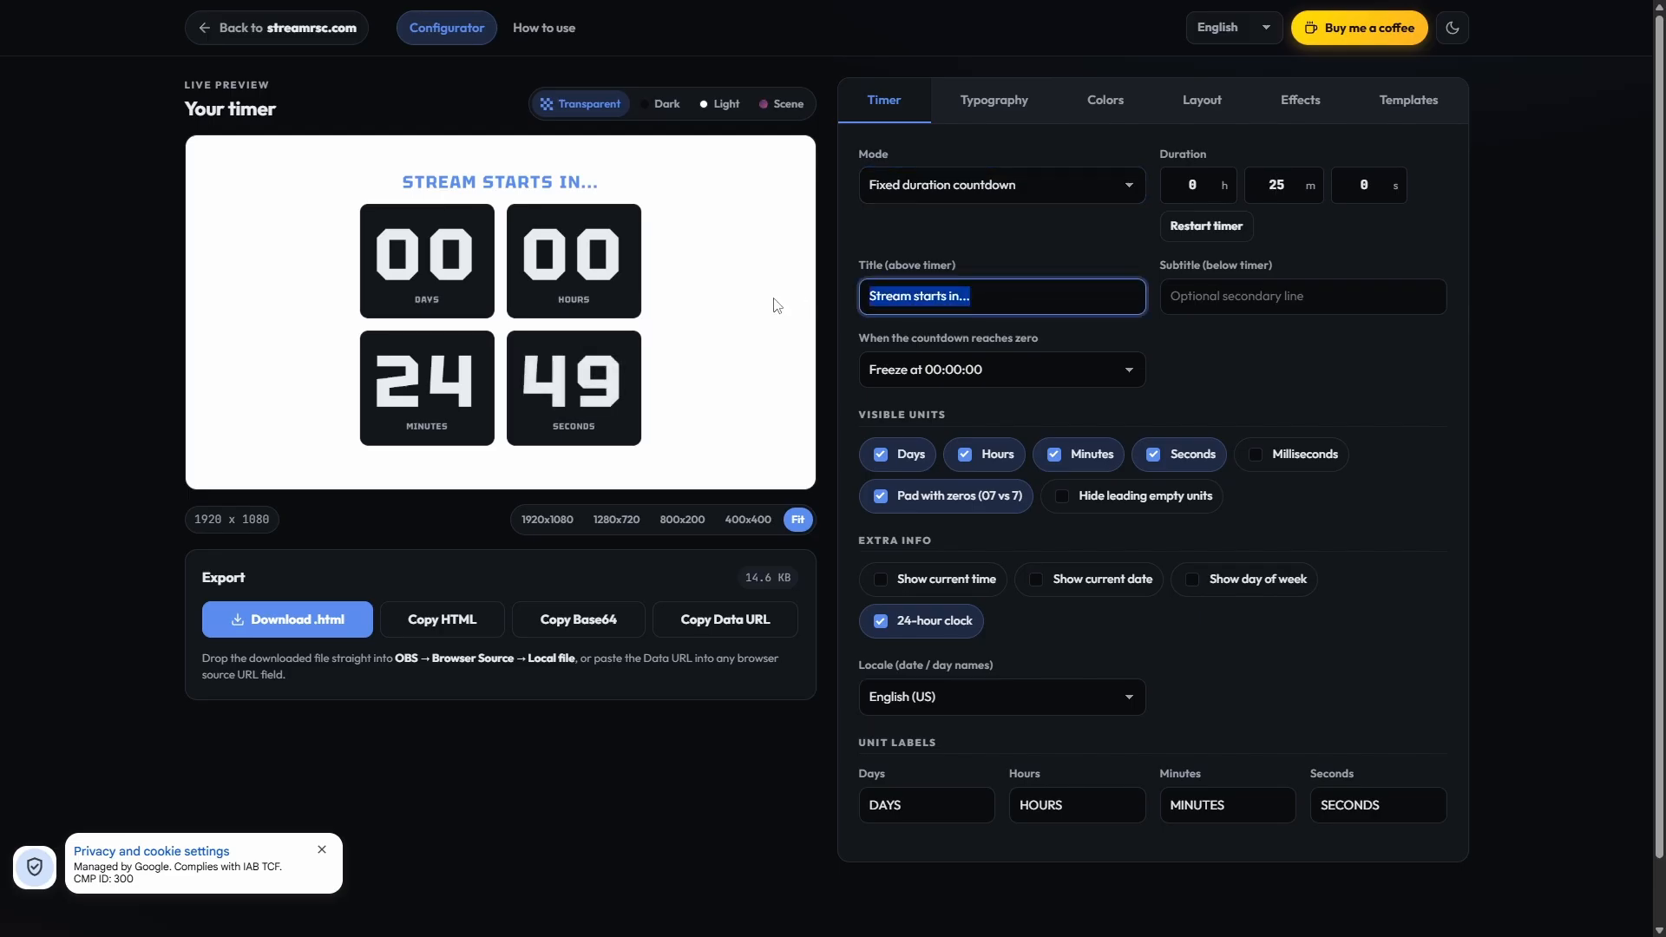
pyautogui.press('BackSpace')
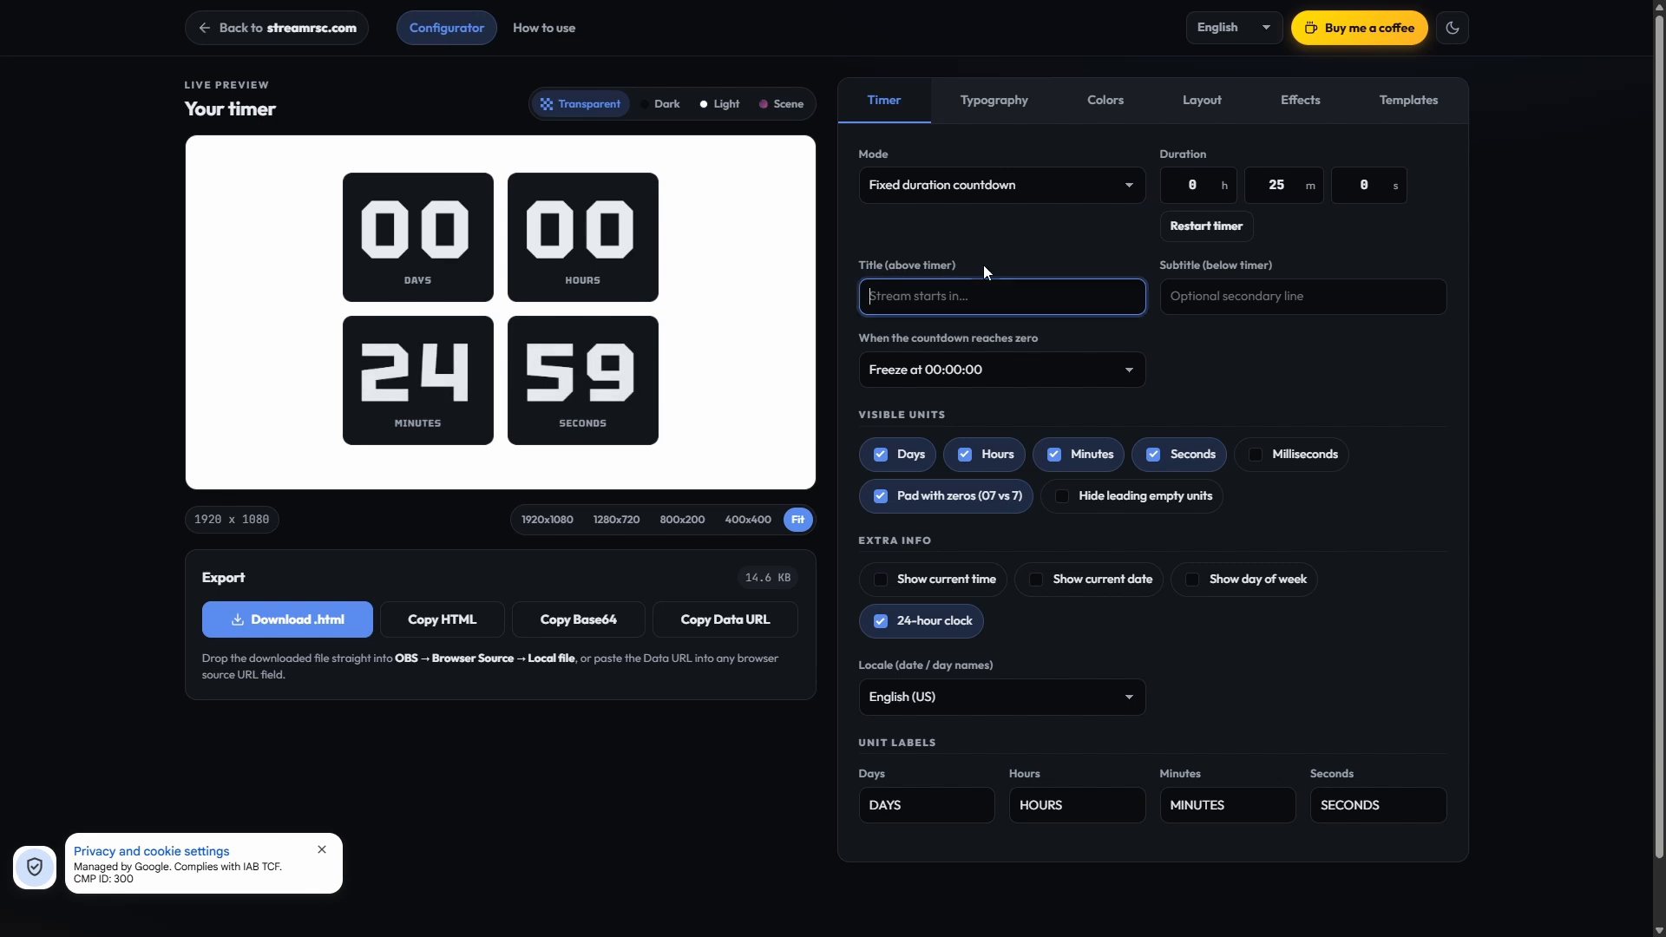
# Step: Set the subtitle below the timer to "To my livestream"
pyautogui.click(1235, 295)
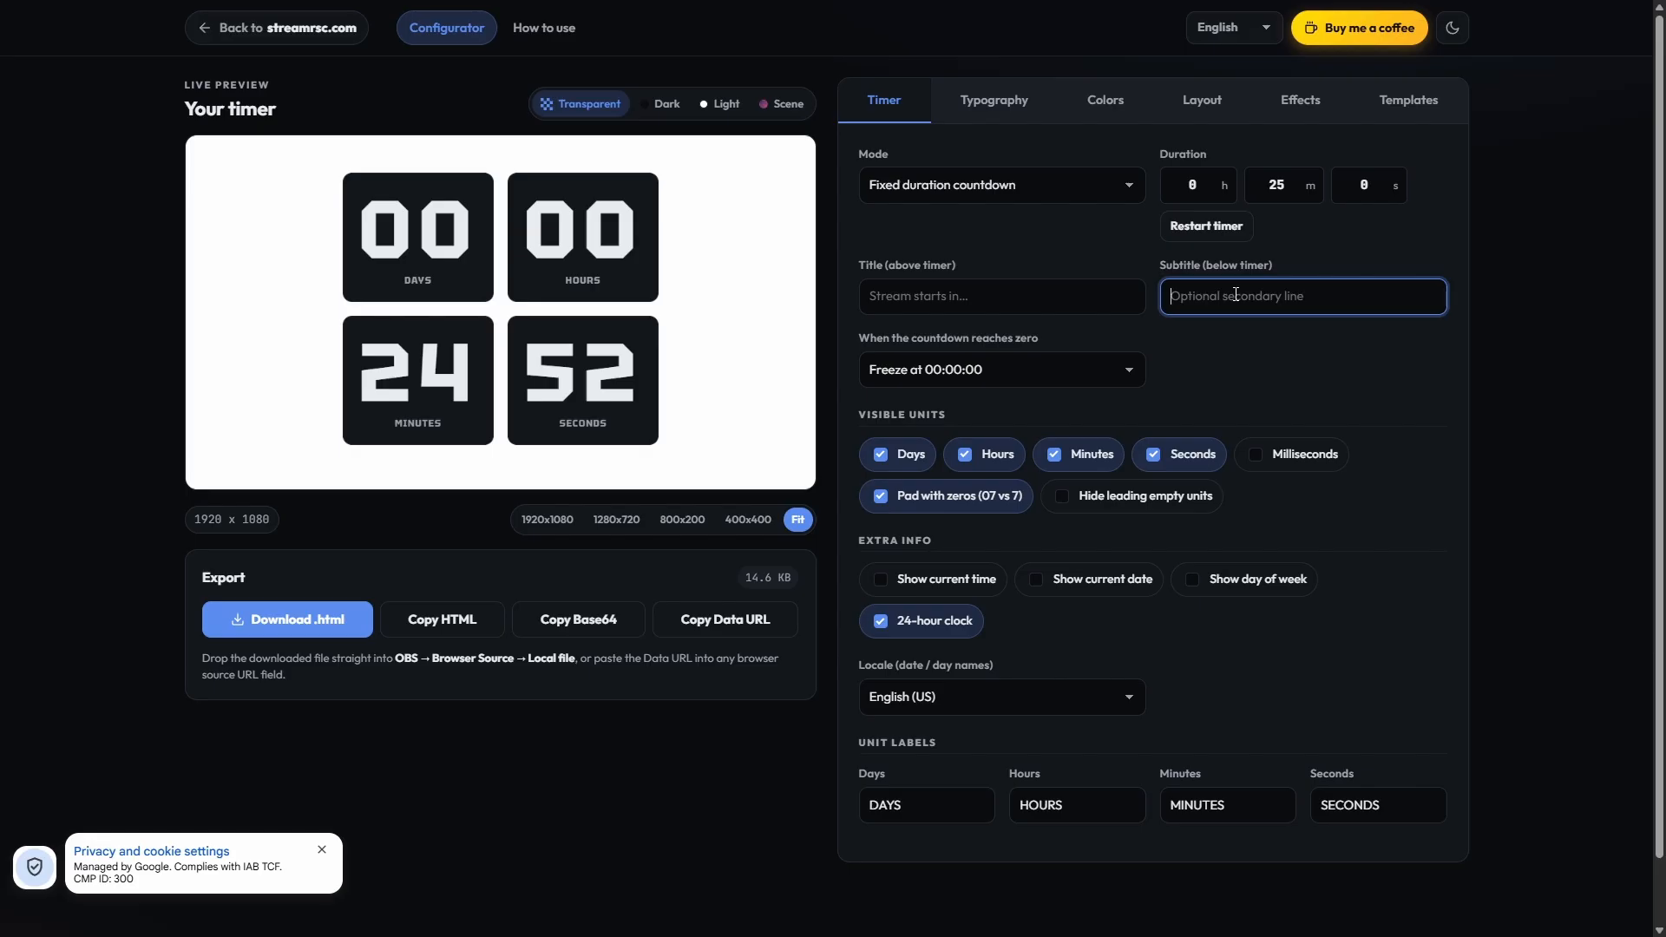
pyautogui.write('To my l')
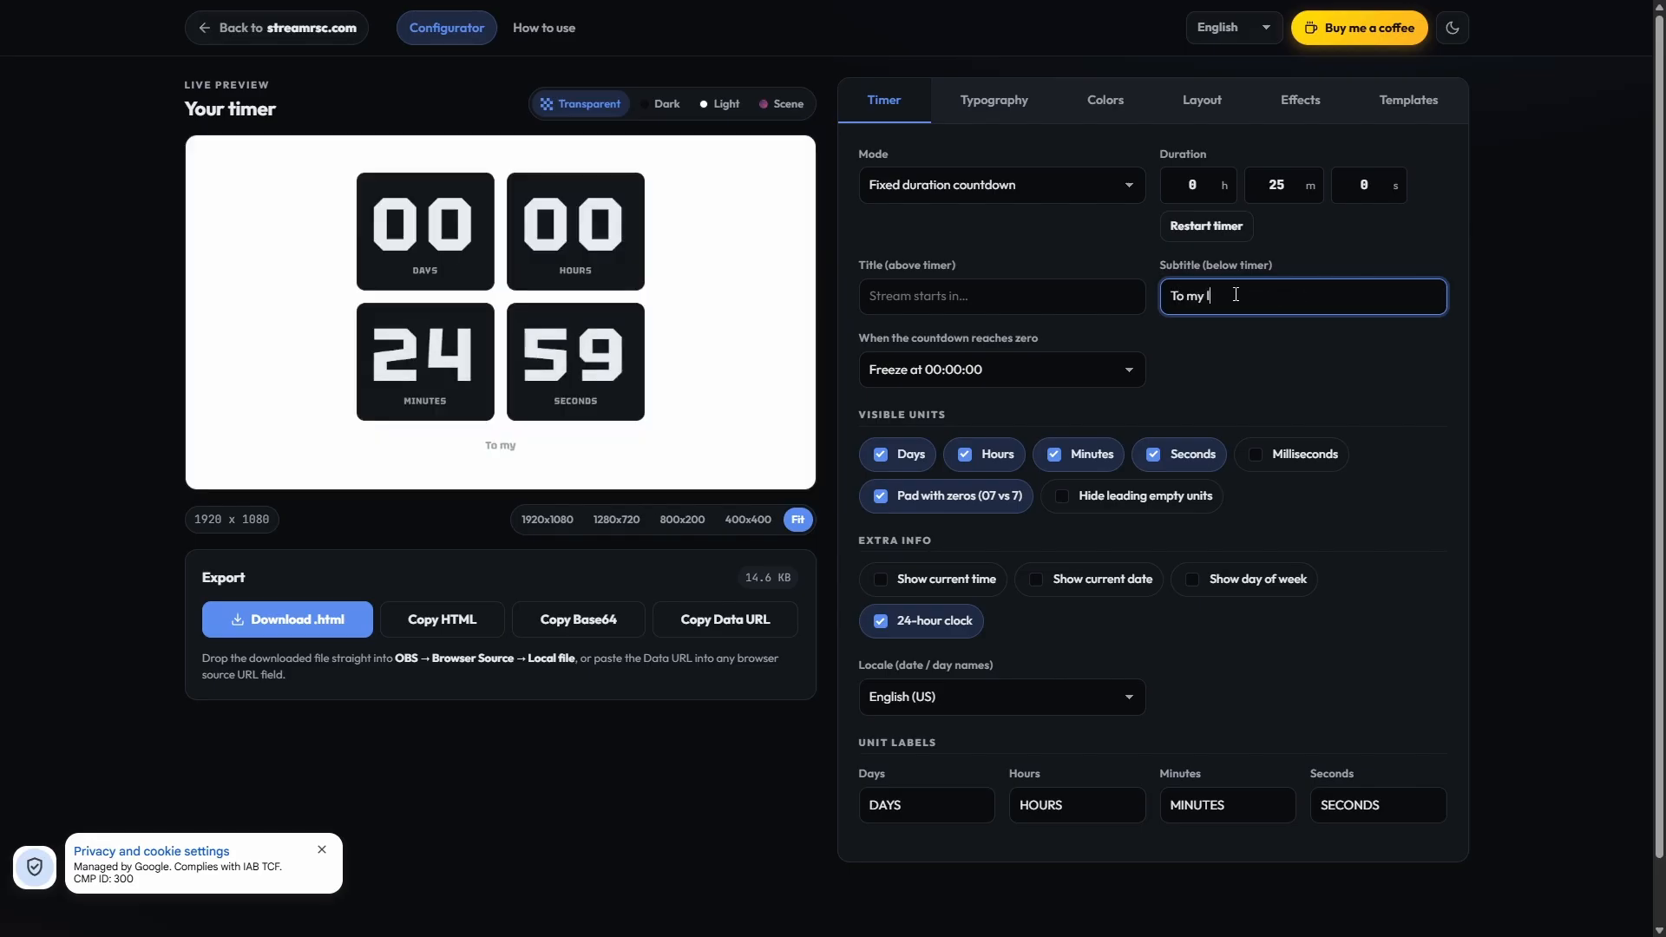
pyautogui.write('ivestrea')
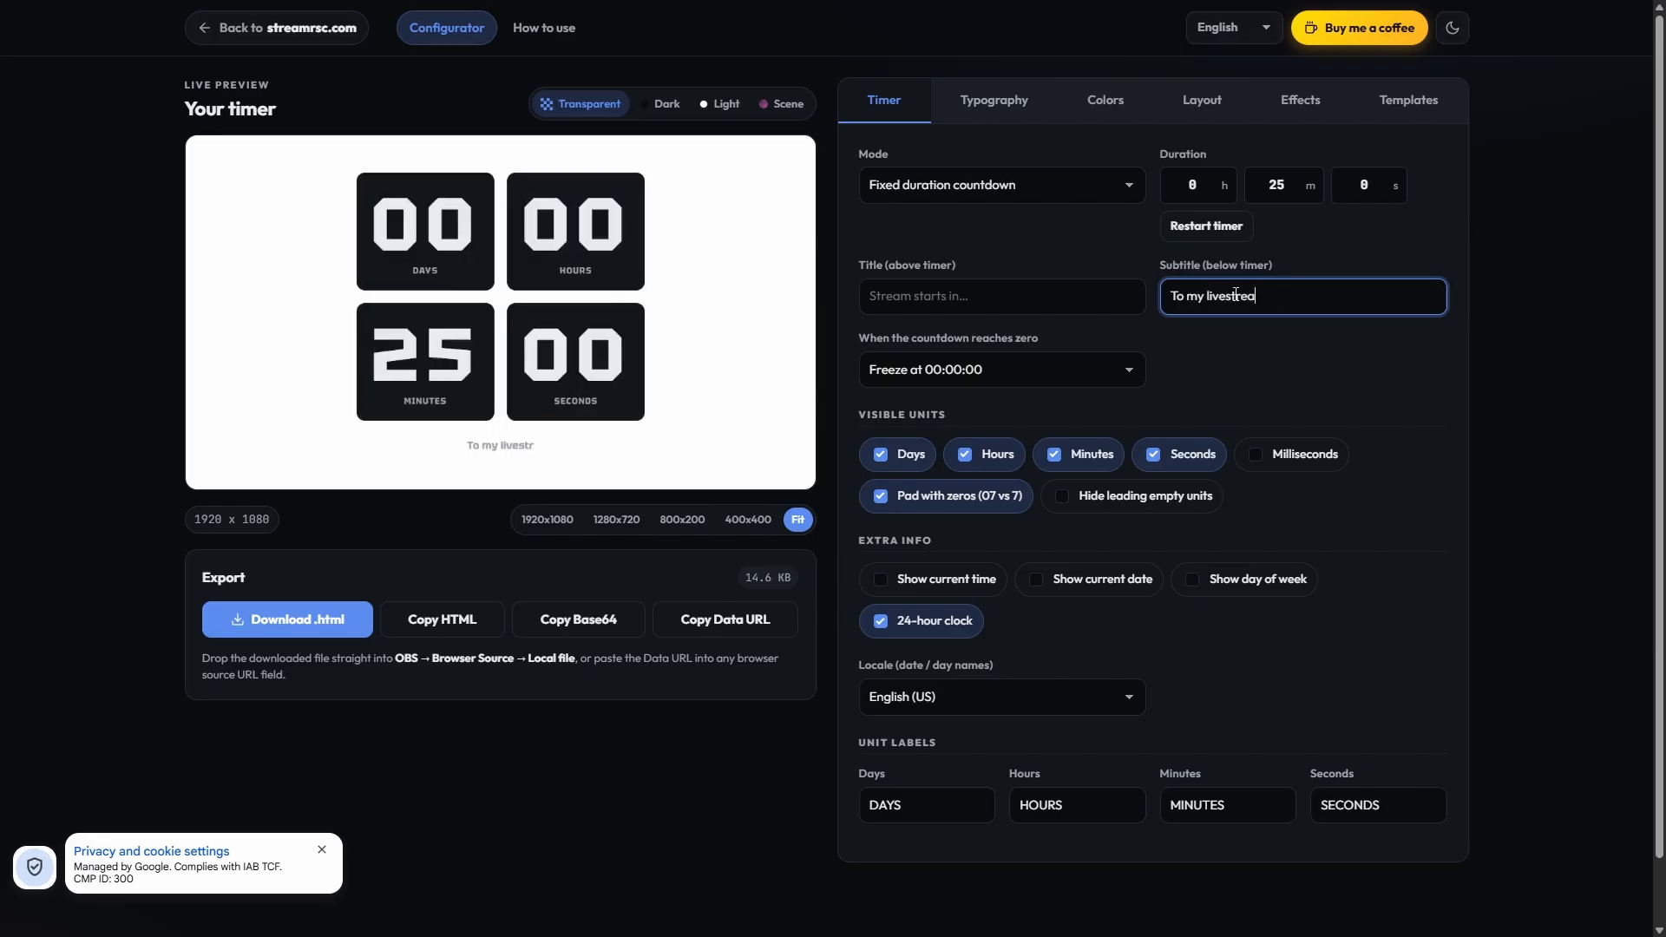
pyautogui.write('m')
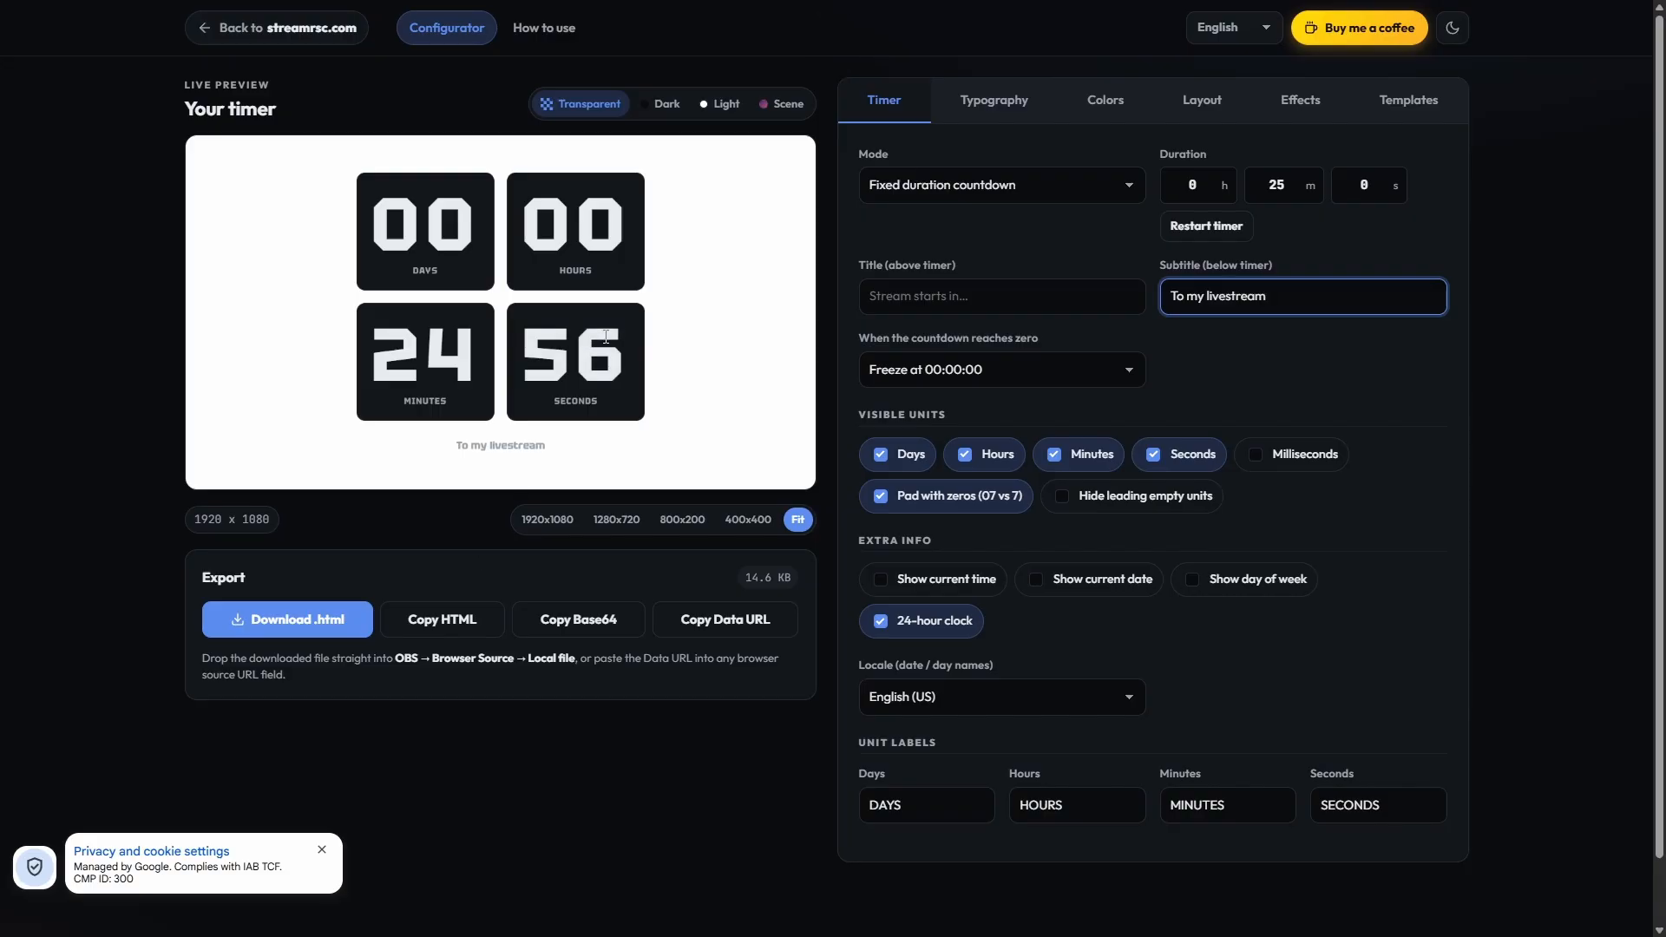
# Step: Review the available behaviors for when the countdown reaches zero
pyautogui.click(1044, 361)
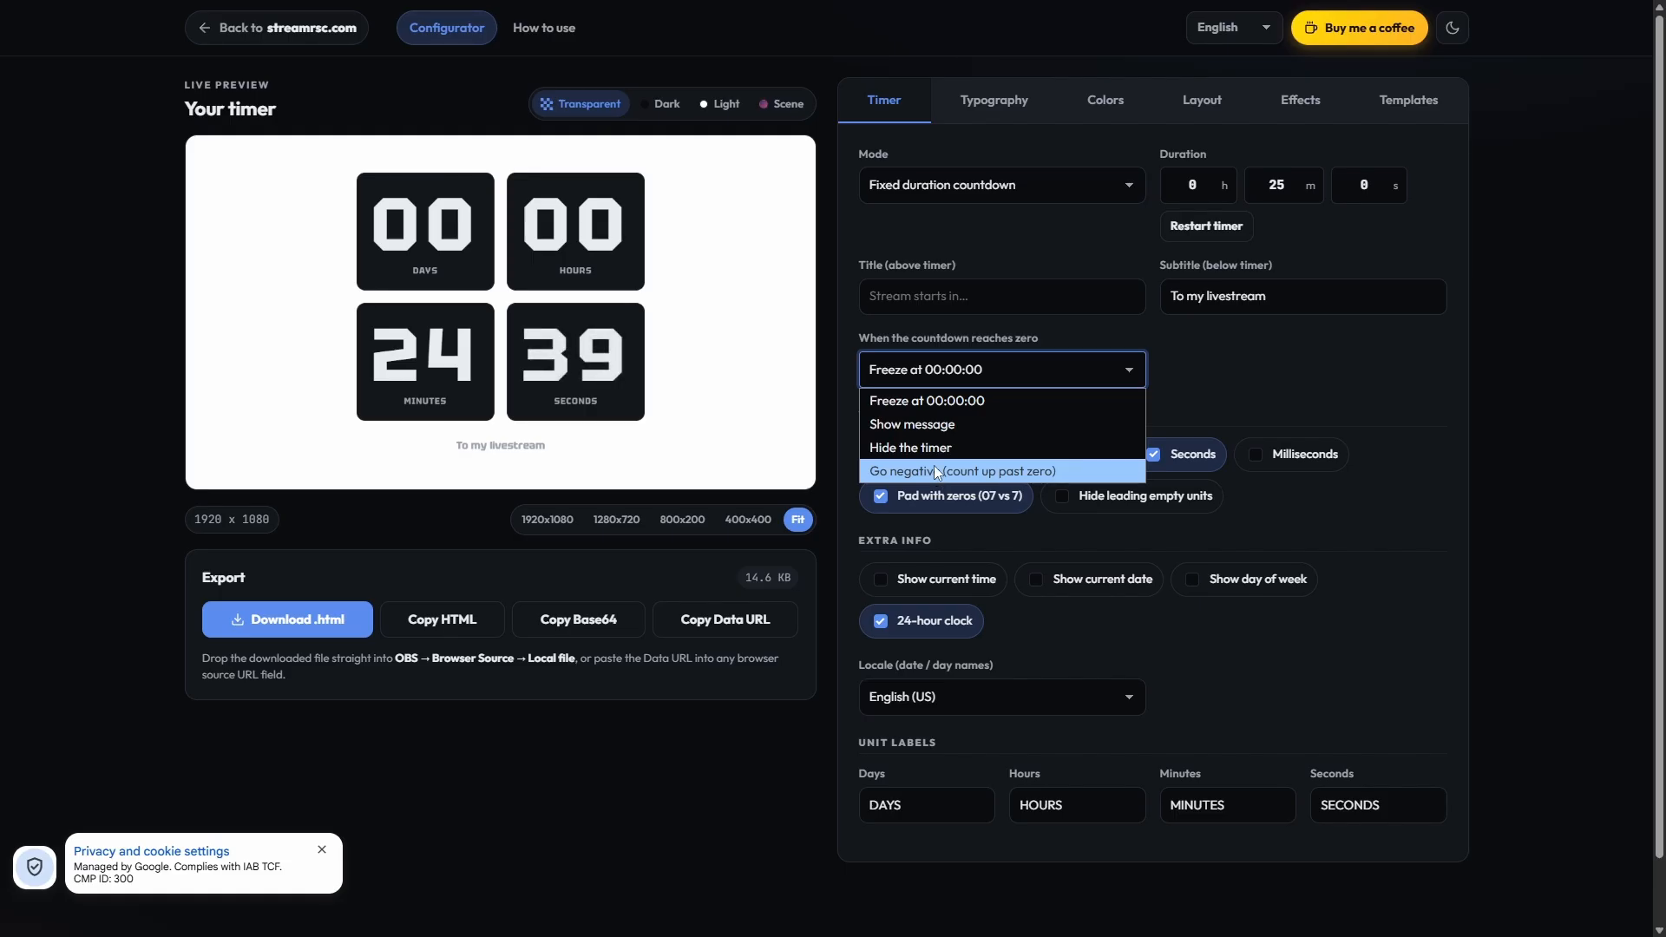
pyautogui.click(1393, 387)
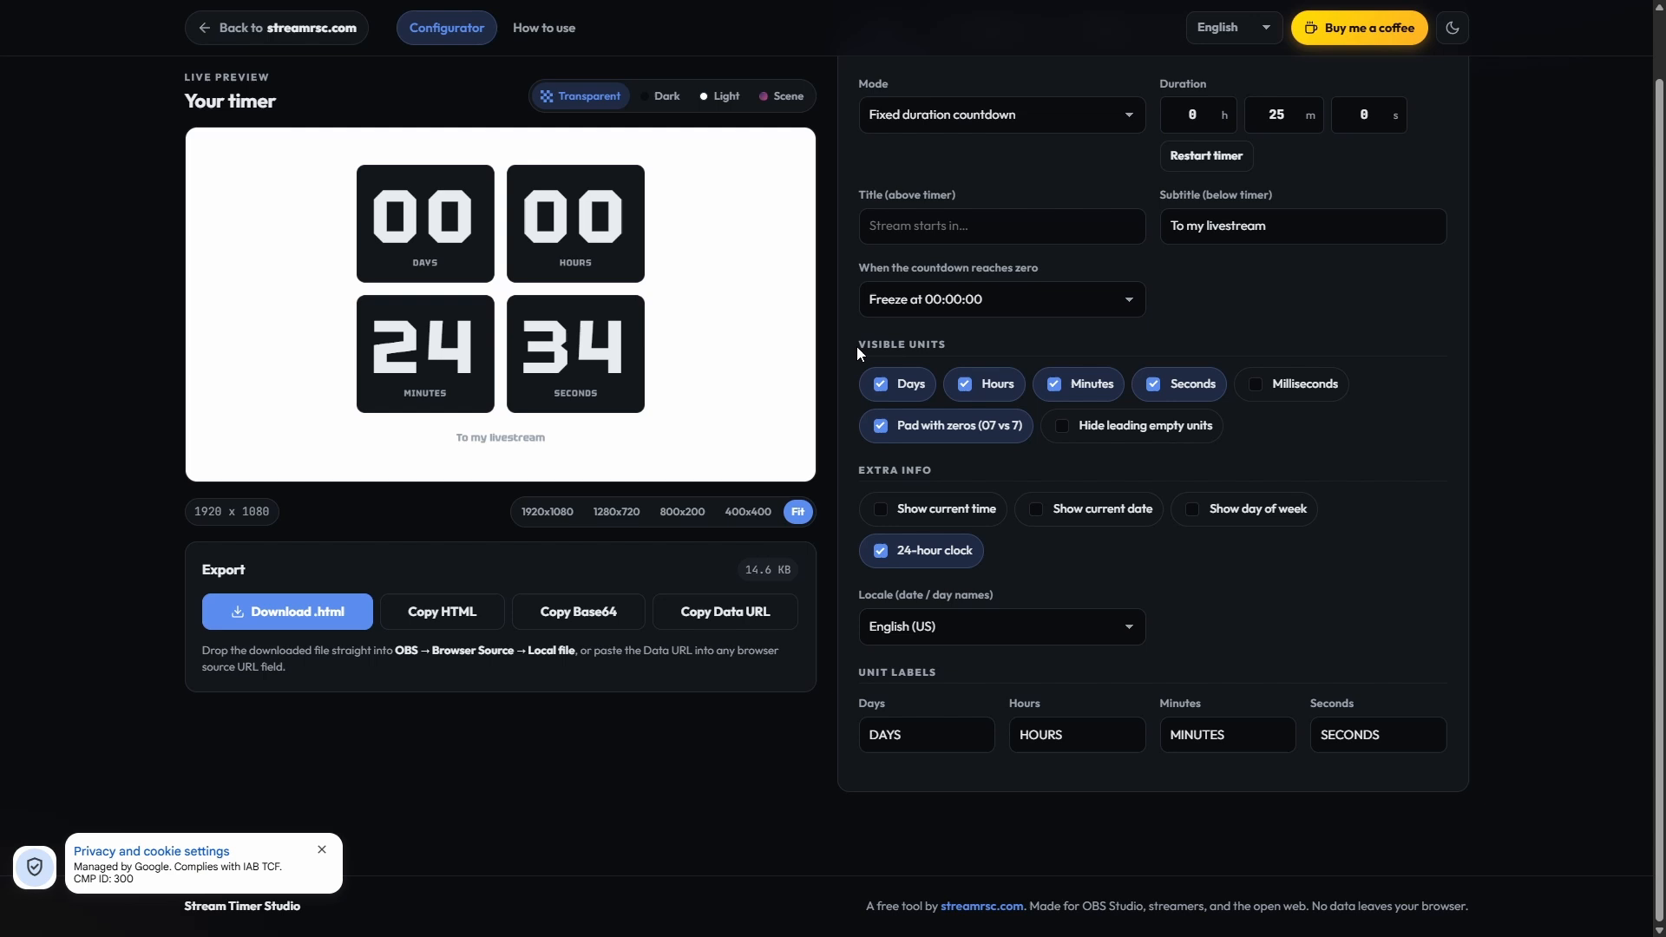
# Step: Add milliseconds to the timer's visible units
pyautogui.moveTo(857, 346); pyautogui.dragTo(955, 348)
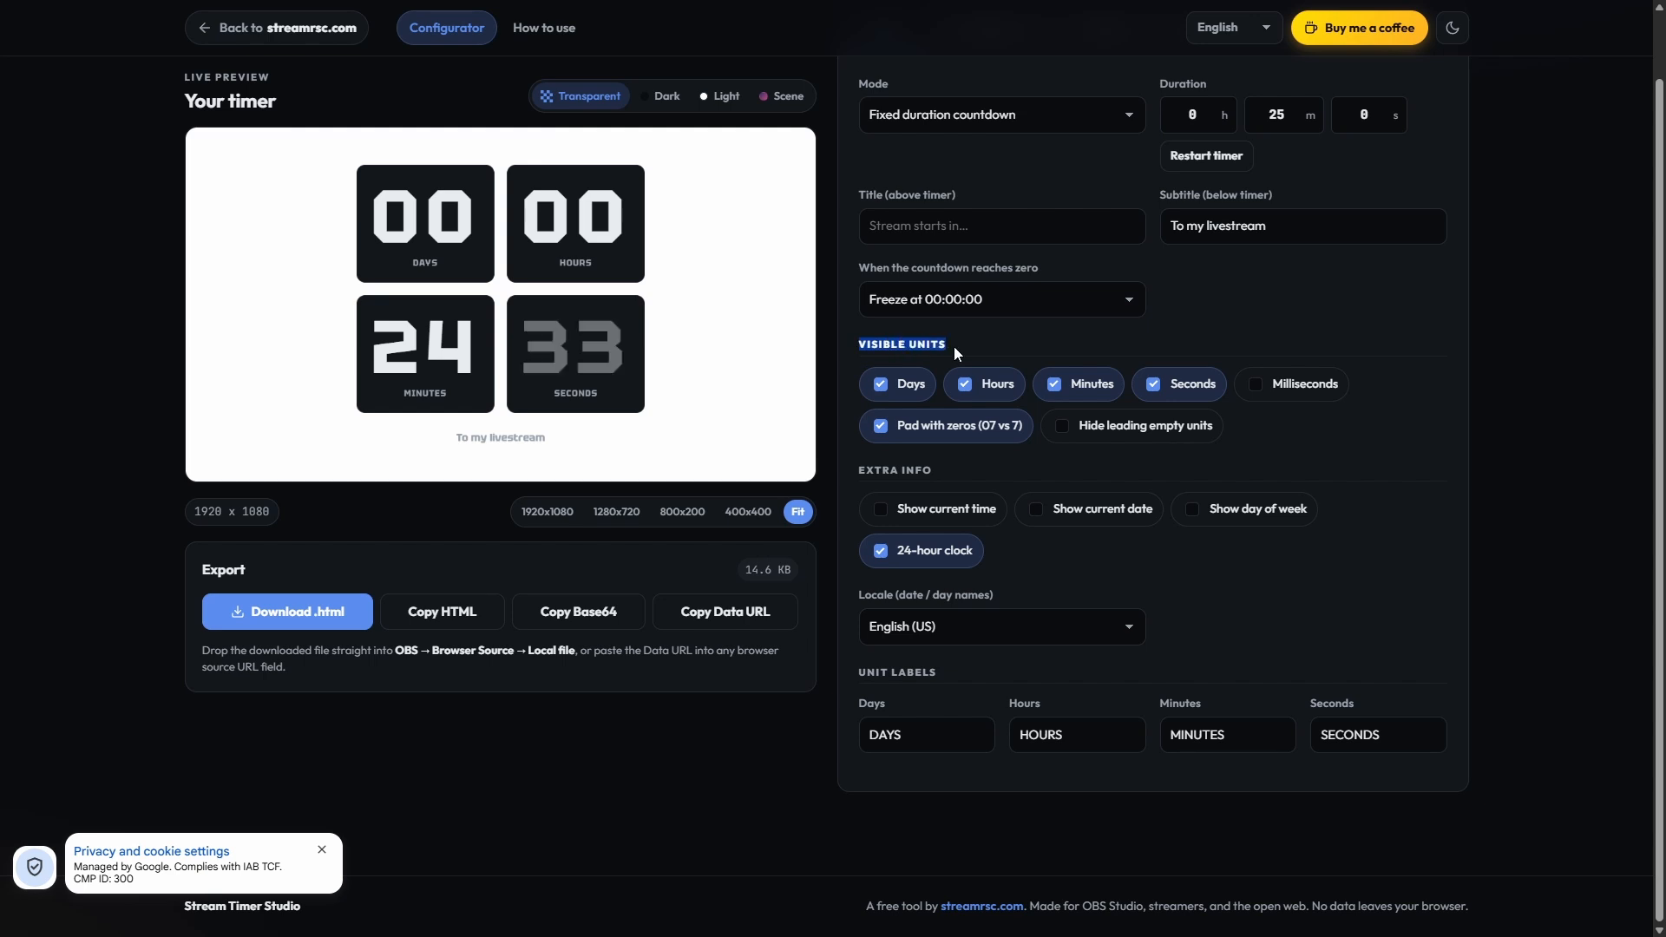
pyautogui.click(955, 346)
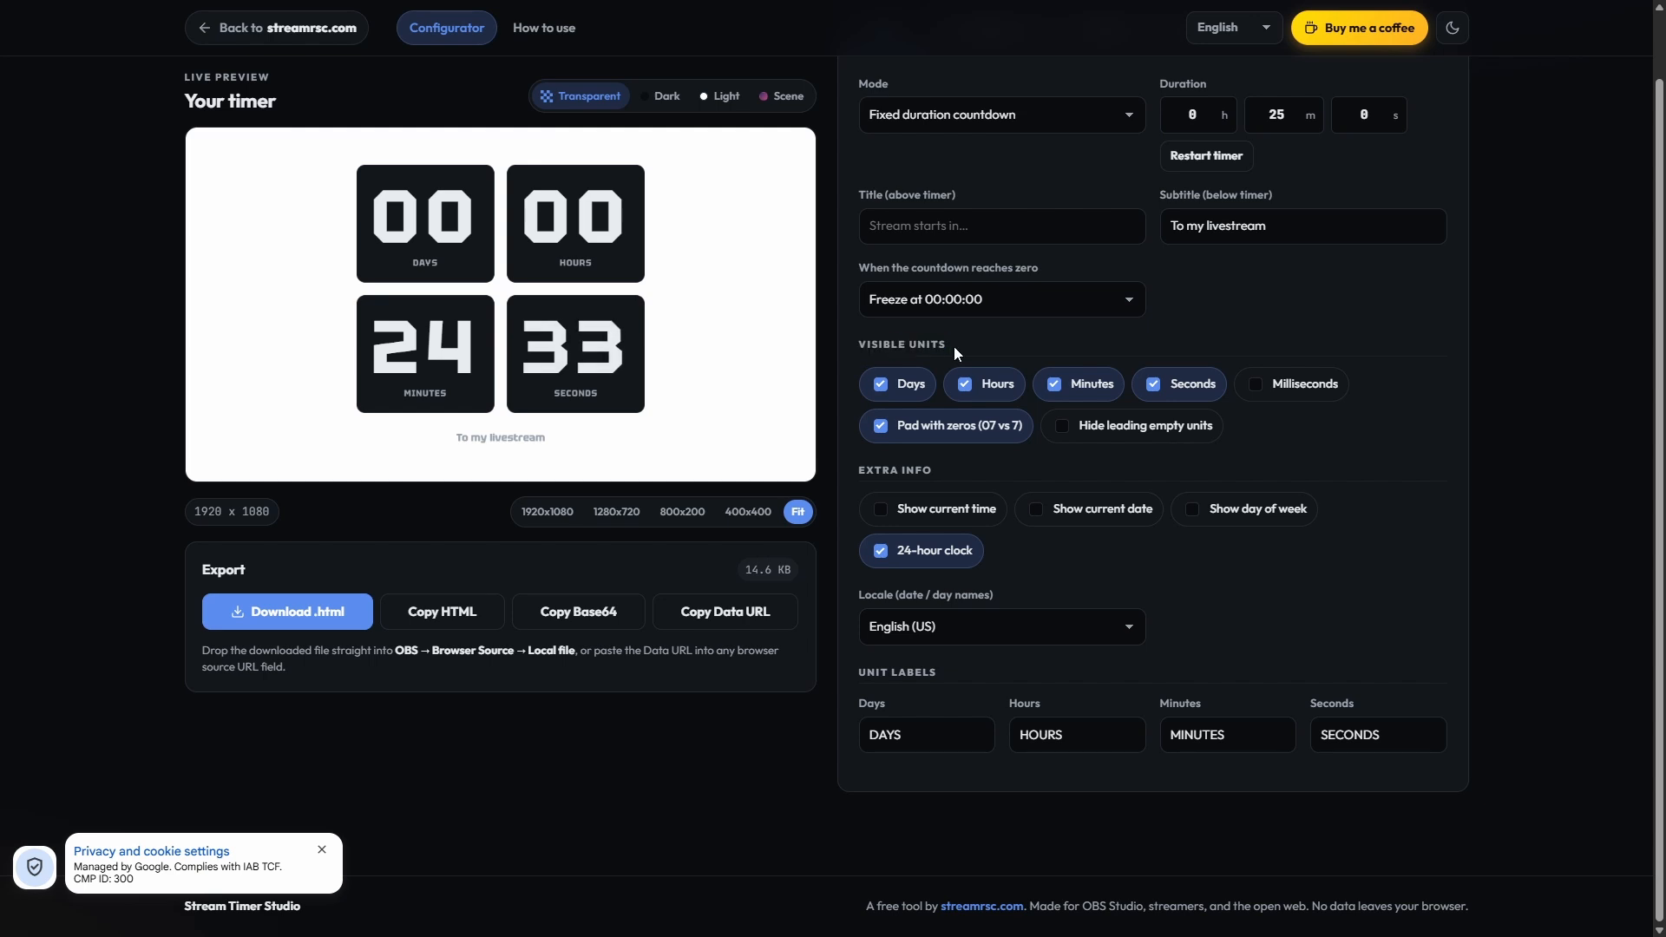
pyautogui.click(1283, 385)
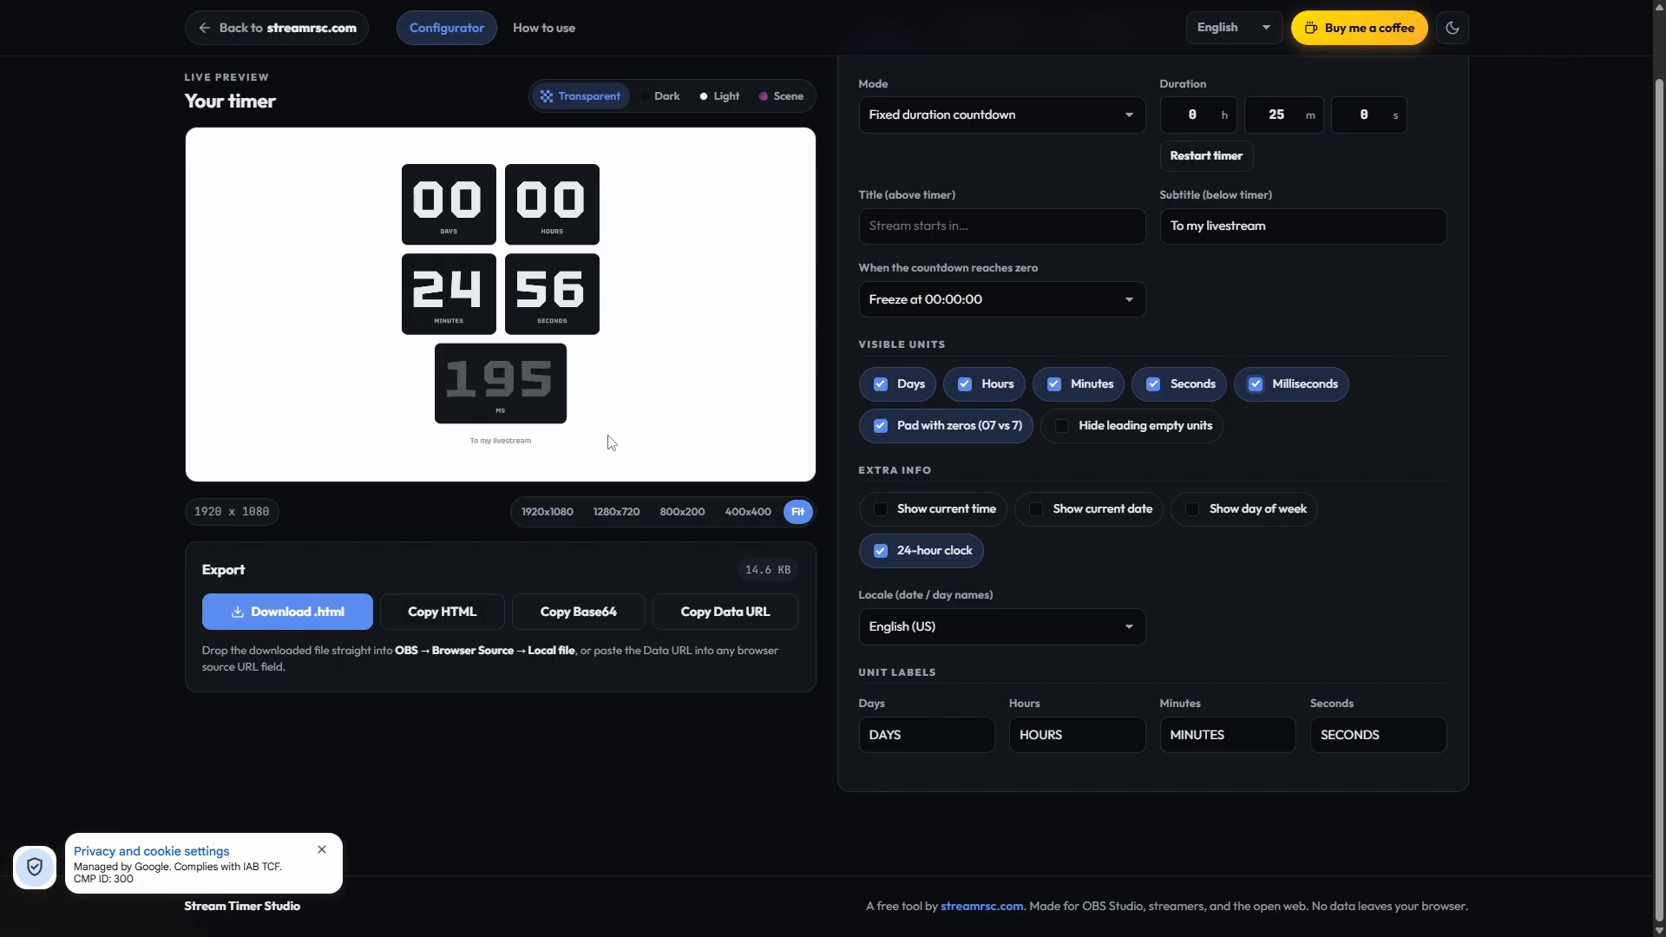
# Step: Try hiding leading empty units and showing numbers without zero padding, restoring each option after its preview
pyautogui.click(1072, 428)
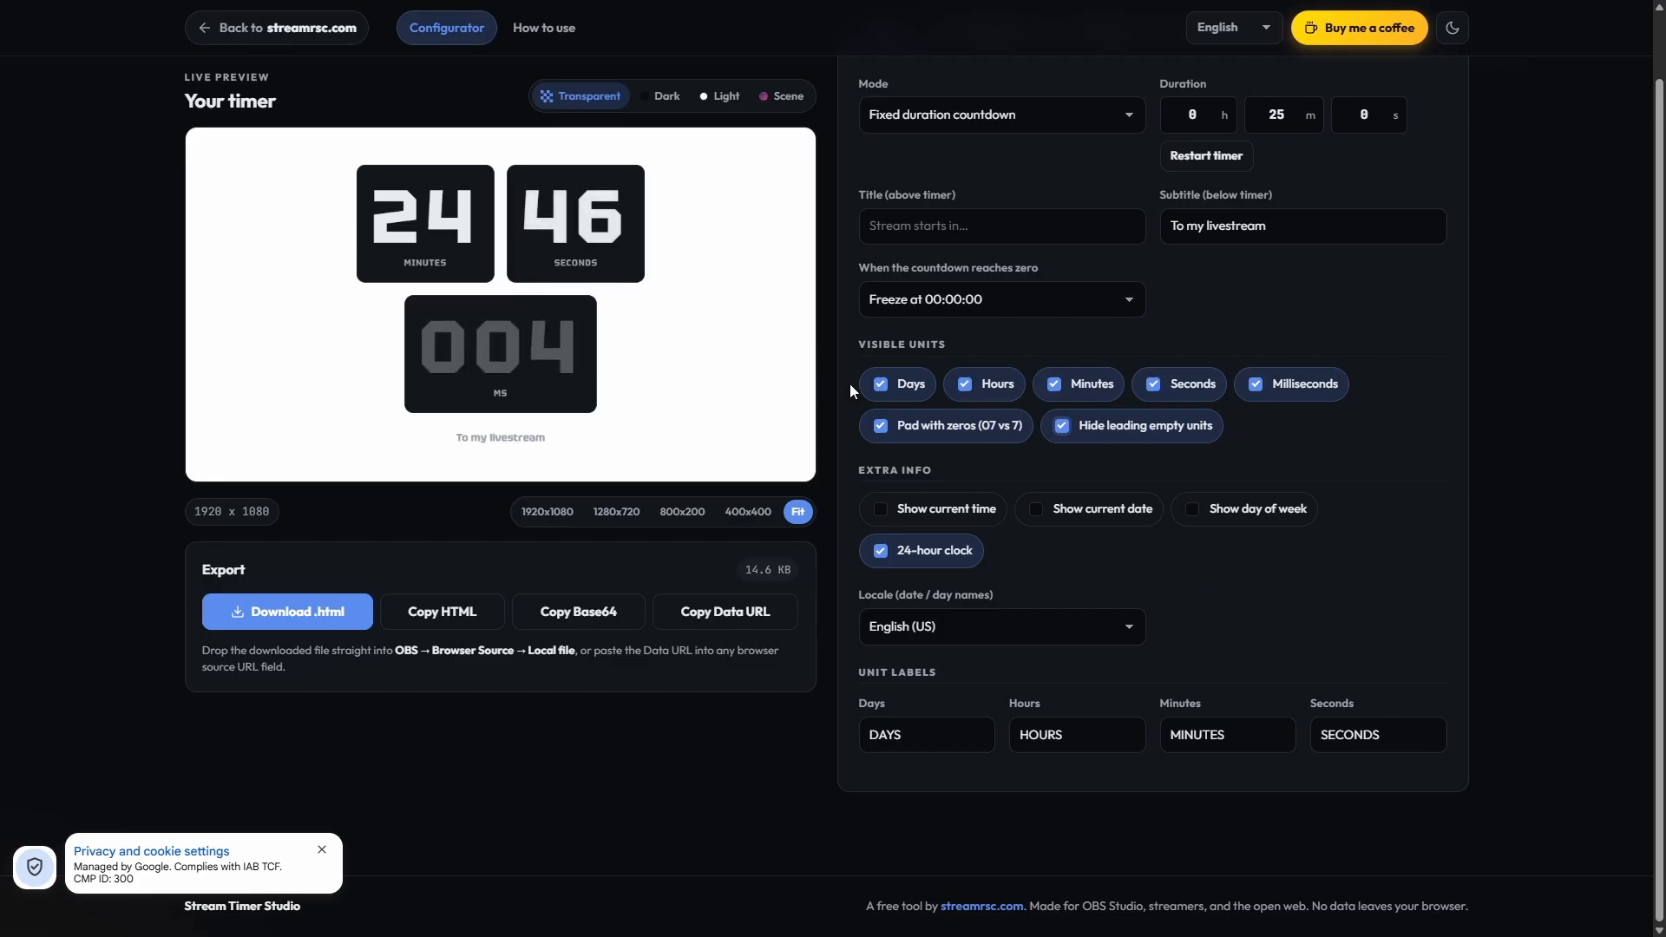
pyautogui.click(1095, 430)
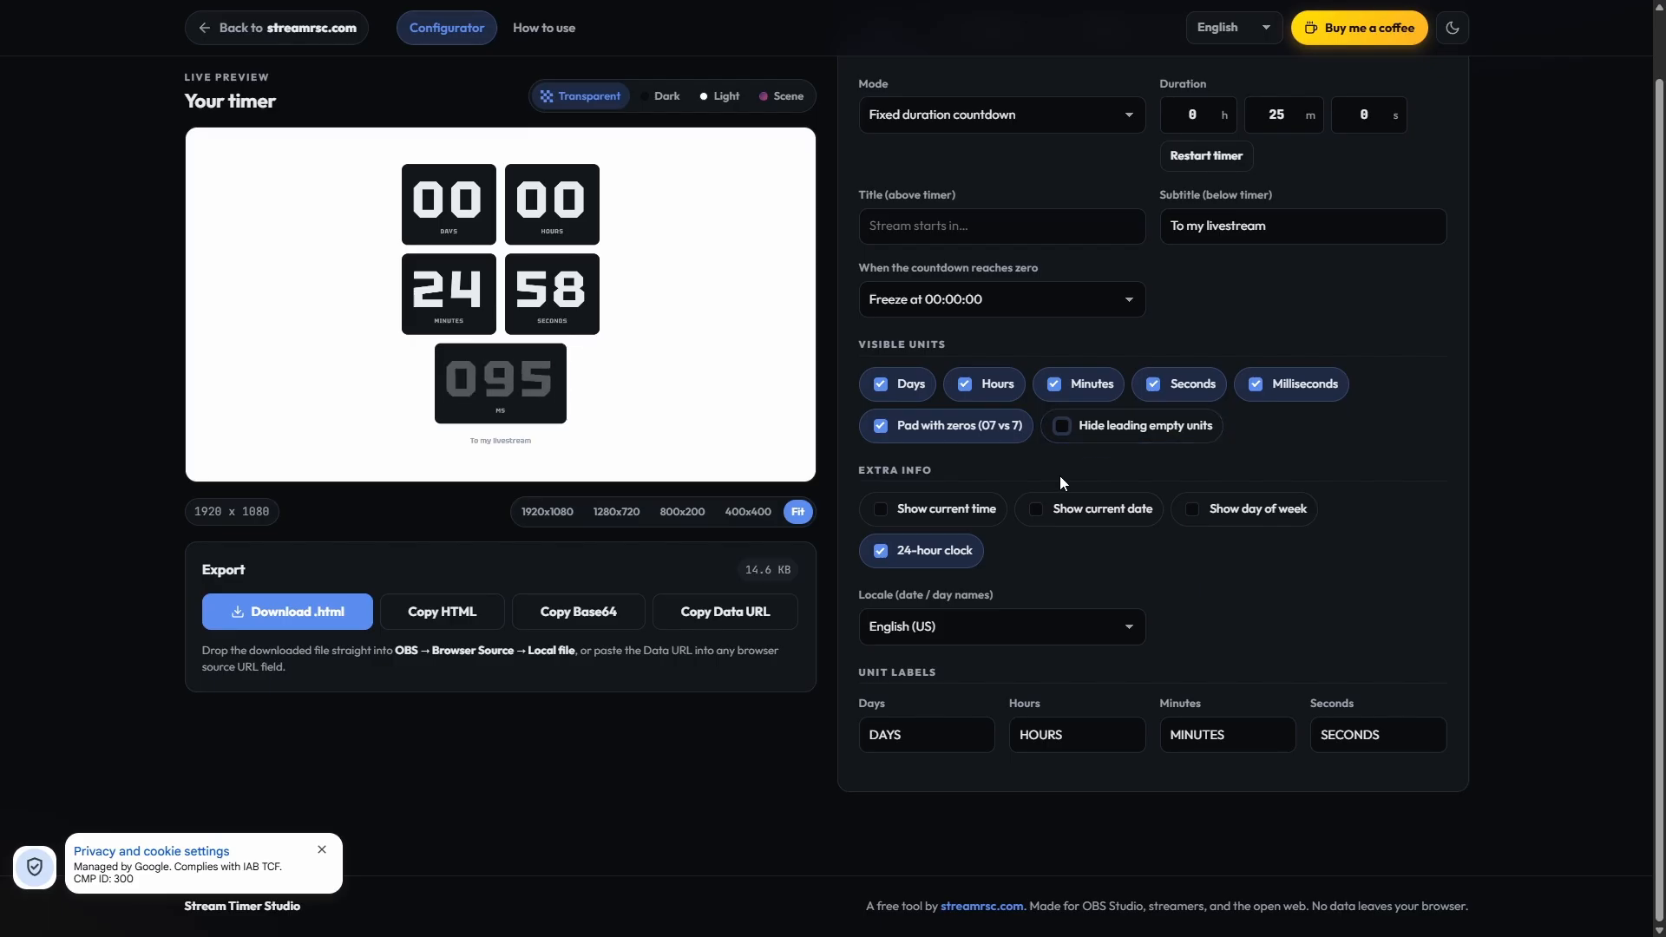
pyautogui.click(911, 429)
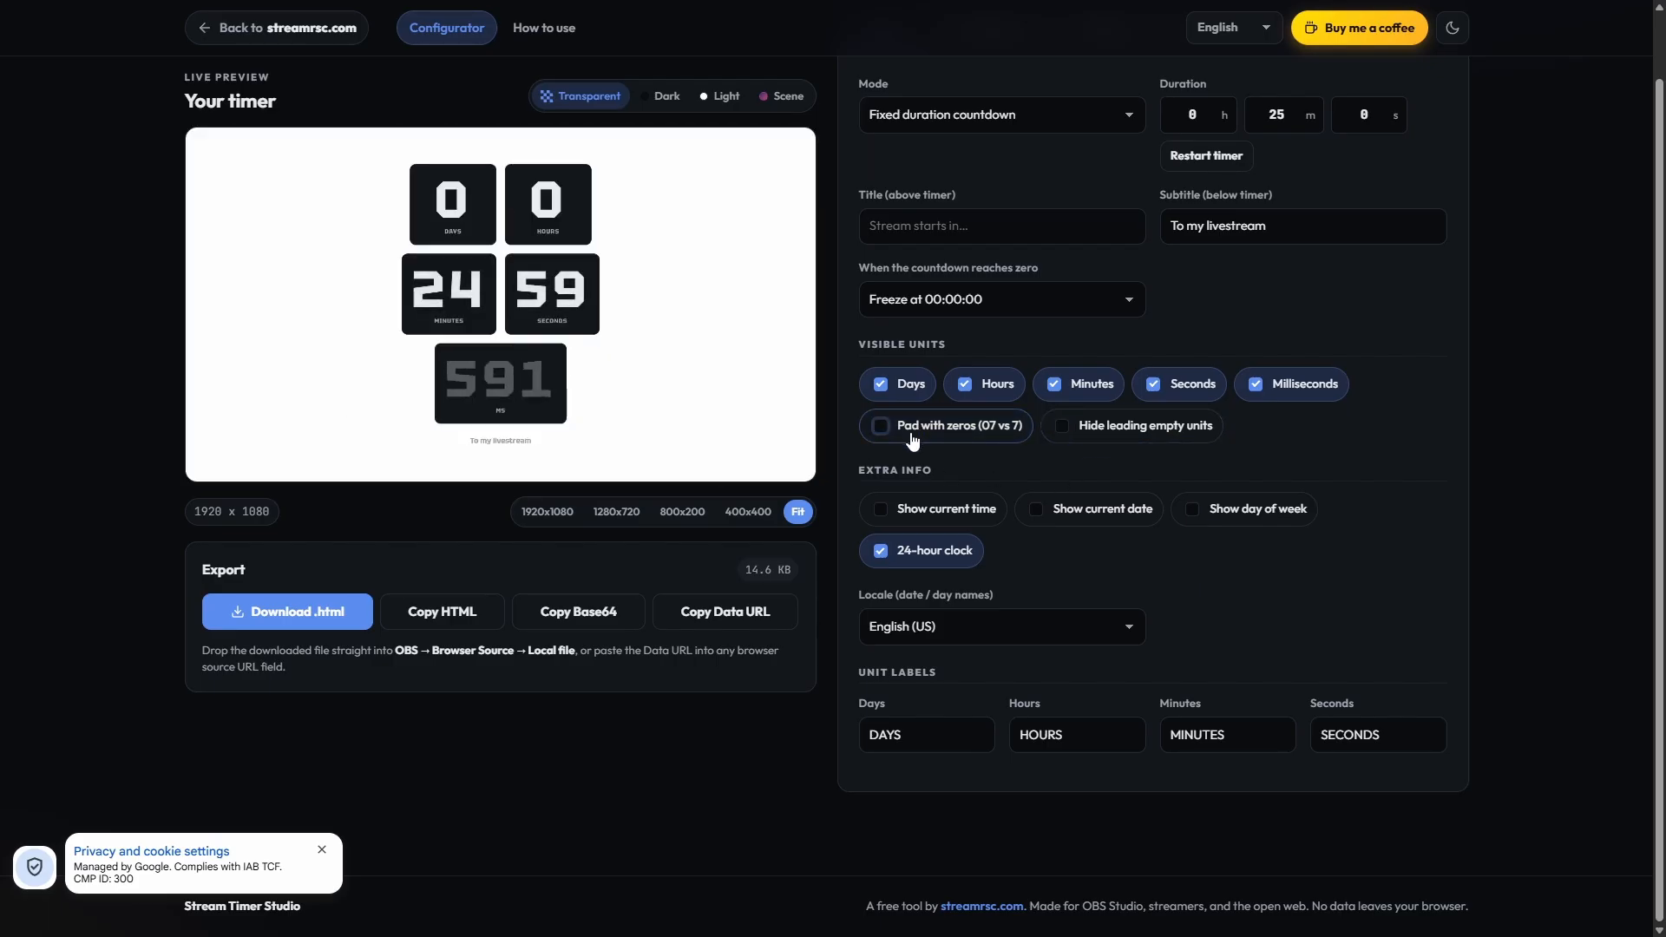
pyautogui.click(885, 431)
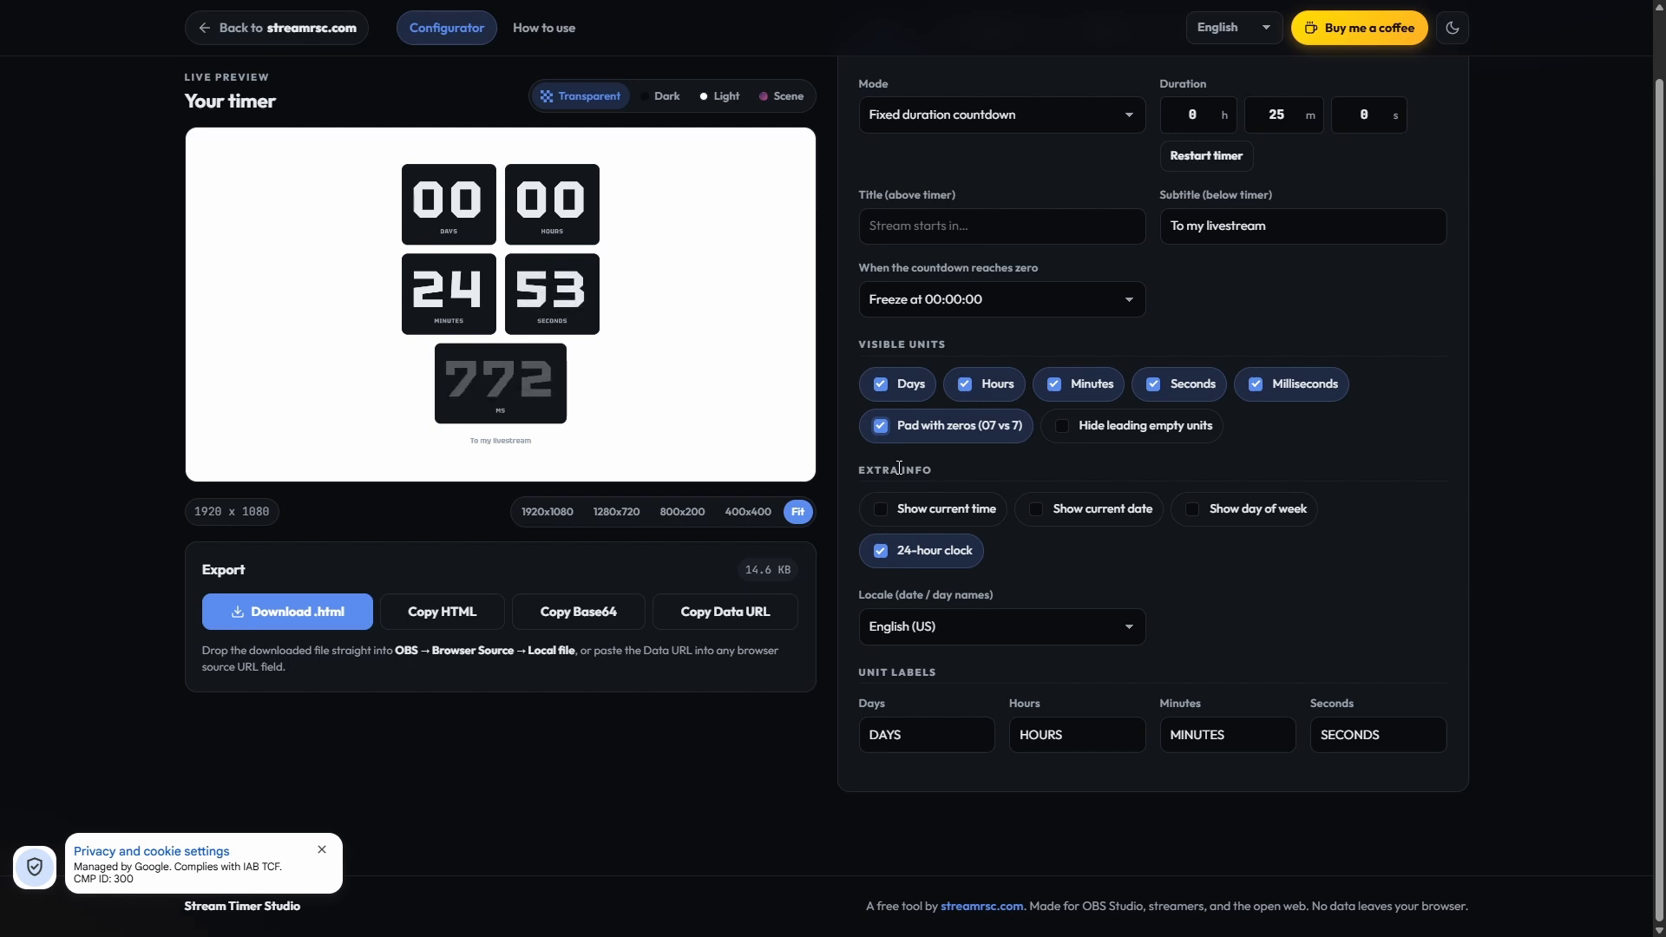
# Step: Enable the current time, current date and day of week as extra info on the timer
pyautogui.click(957, 511)
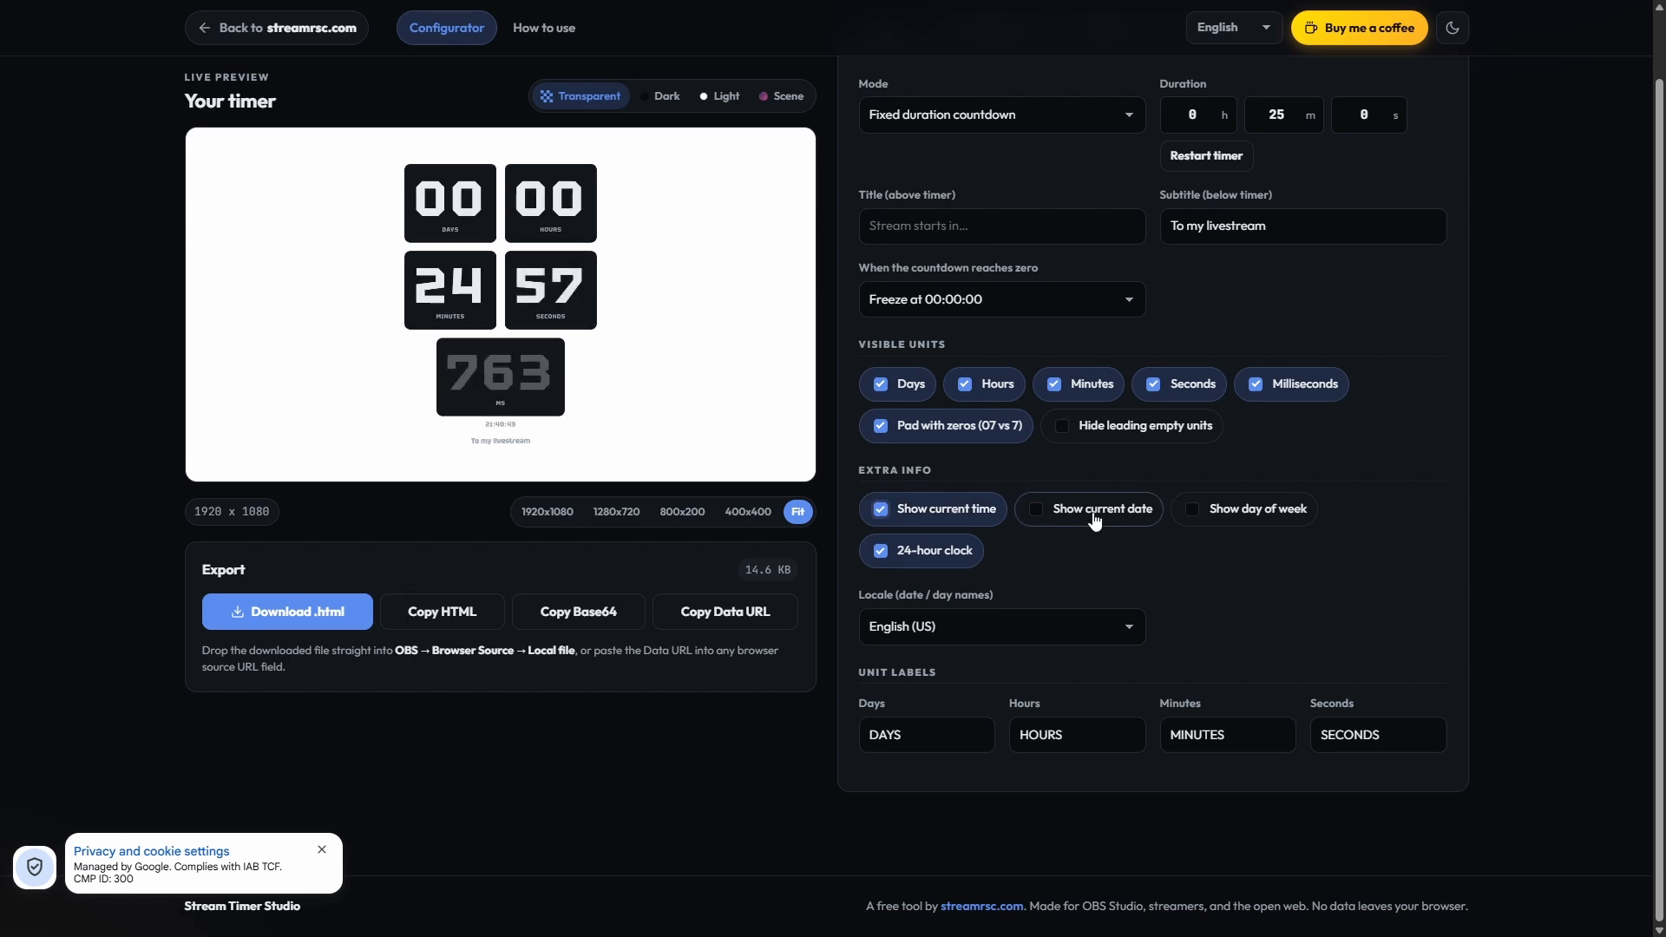
pyautogui.click(1098, 508)
pyautogui.click(1292, 510)
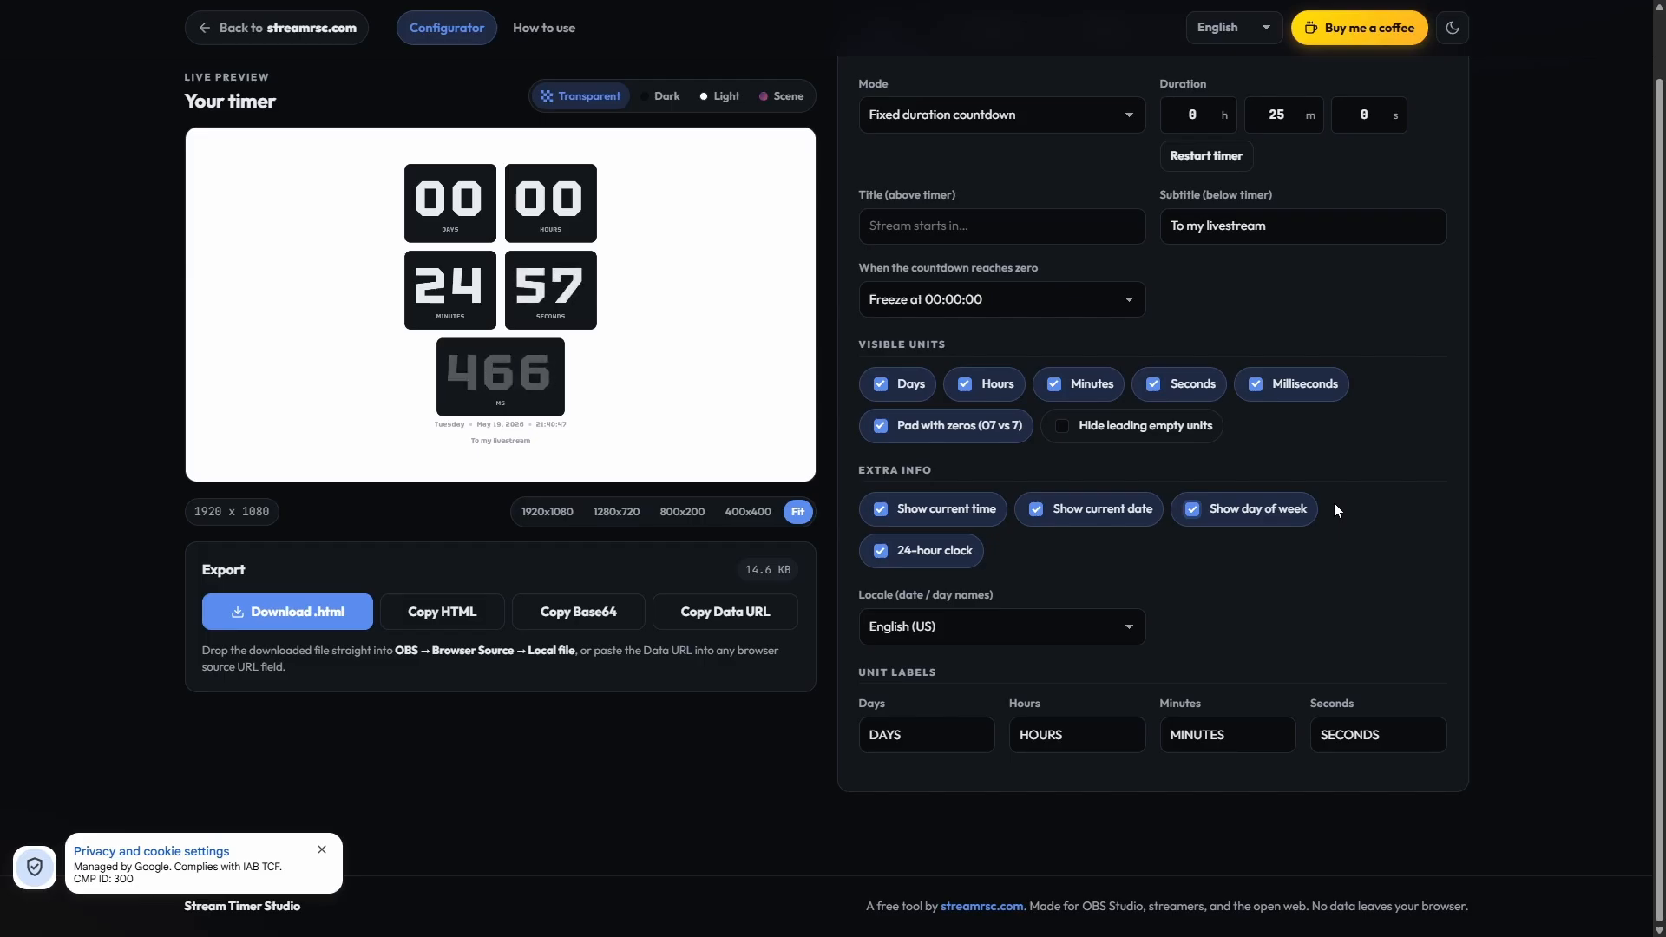
pyautogui.click(950, 628)
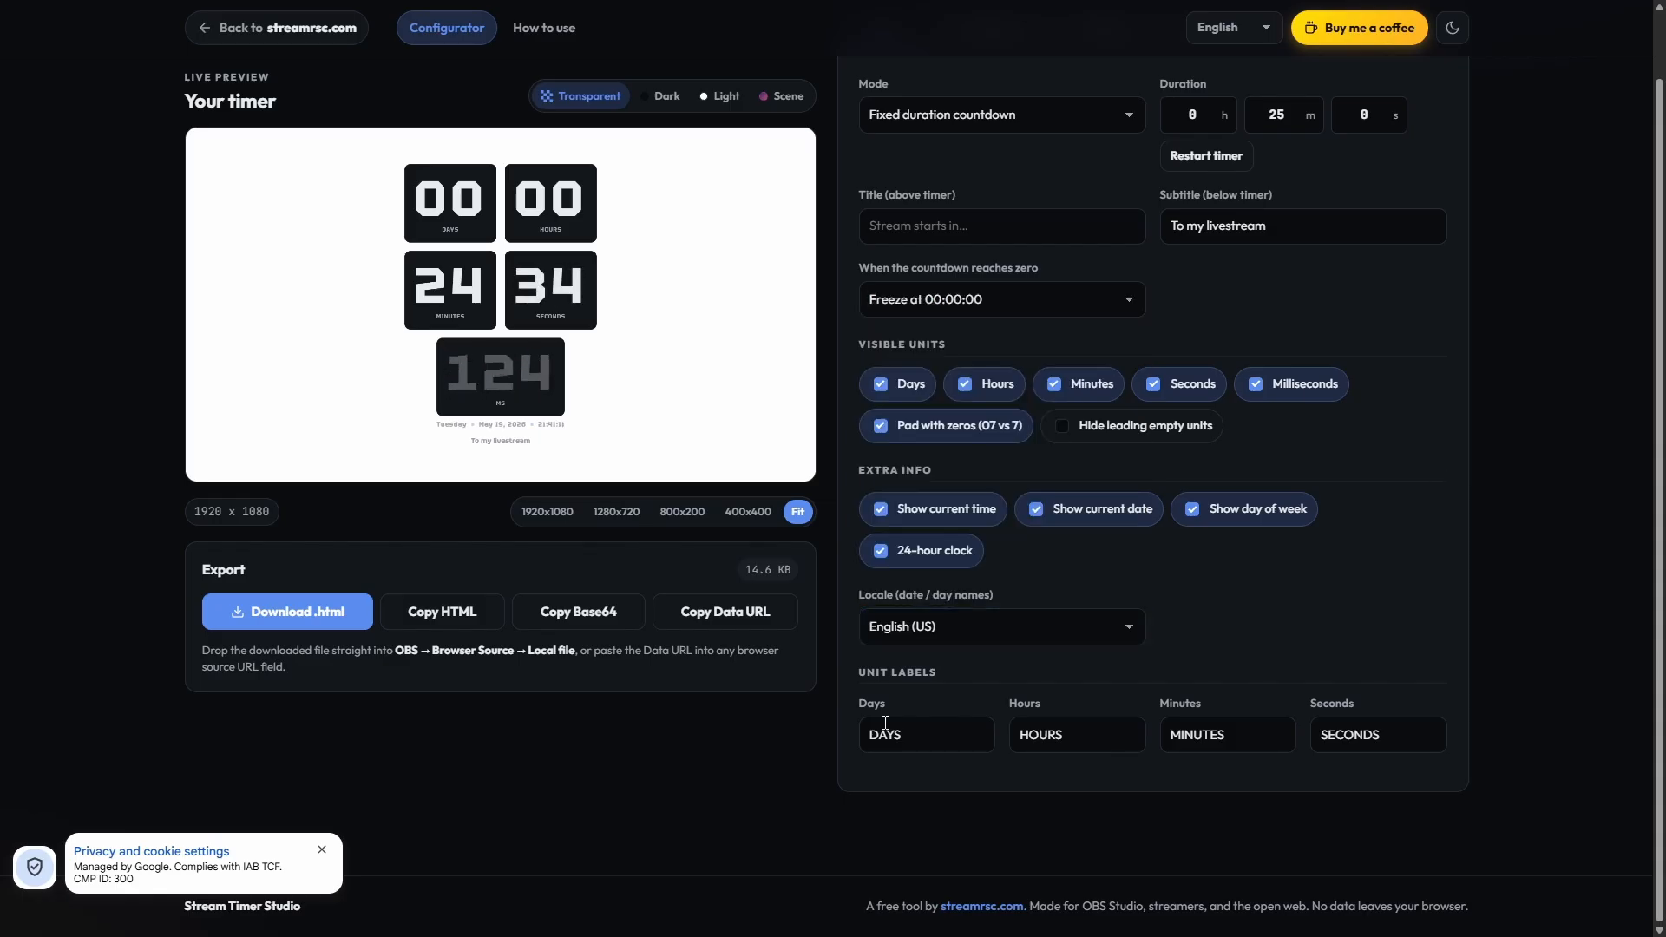
# Step: Clear the Days, Hours, Minutes and Seconds unit label texts
pyautogui.click(1428, 696)
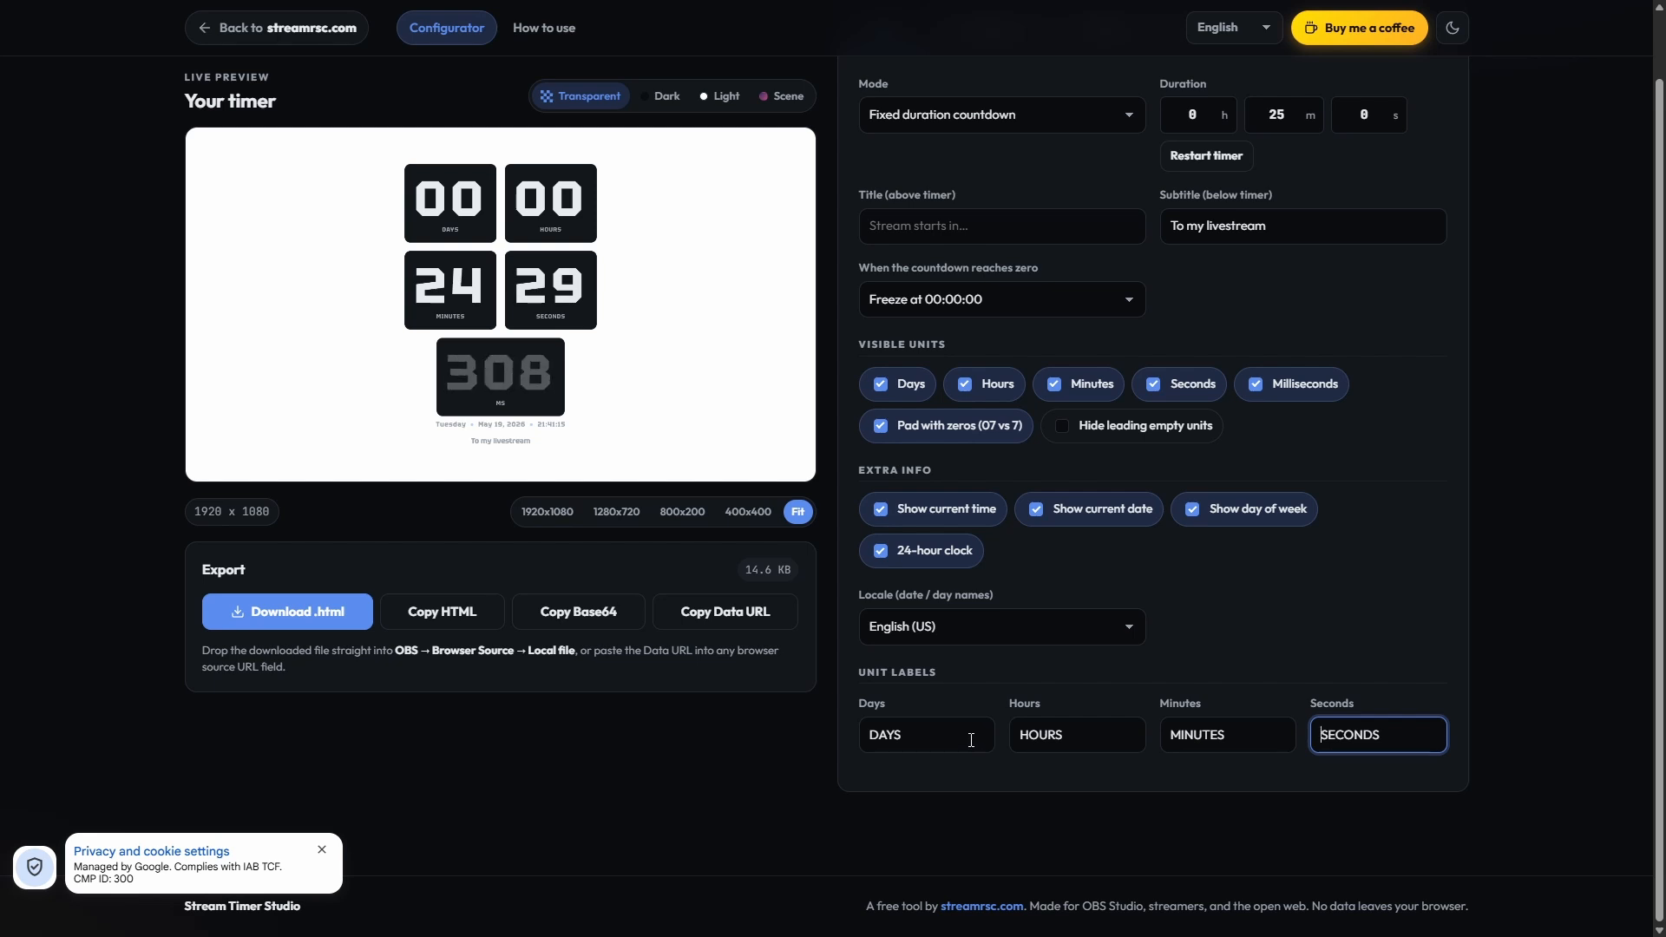
pyautogui.moveTo(965, 733); pyautogui.dragTo(726, 753)
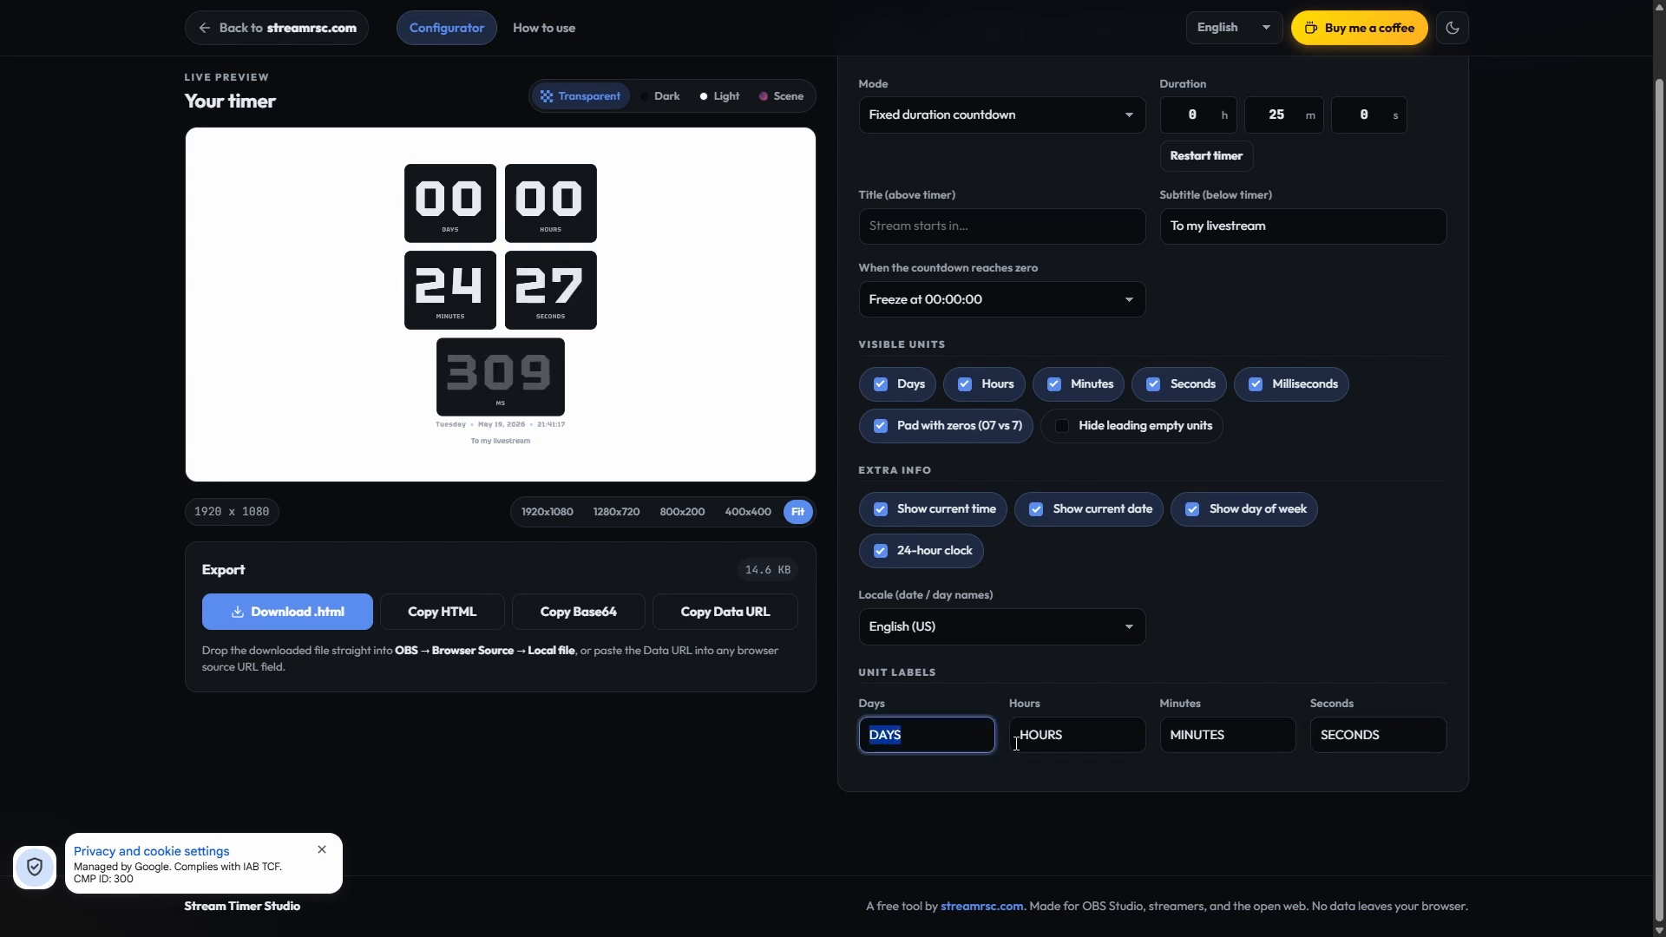
pyautogui.press('BackSpace')
pyautogui.moveTo(1097, 740); pyautogui.dragTo(985, 743)
pyautogui.press('BackSpace')
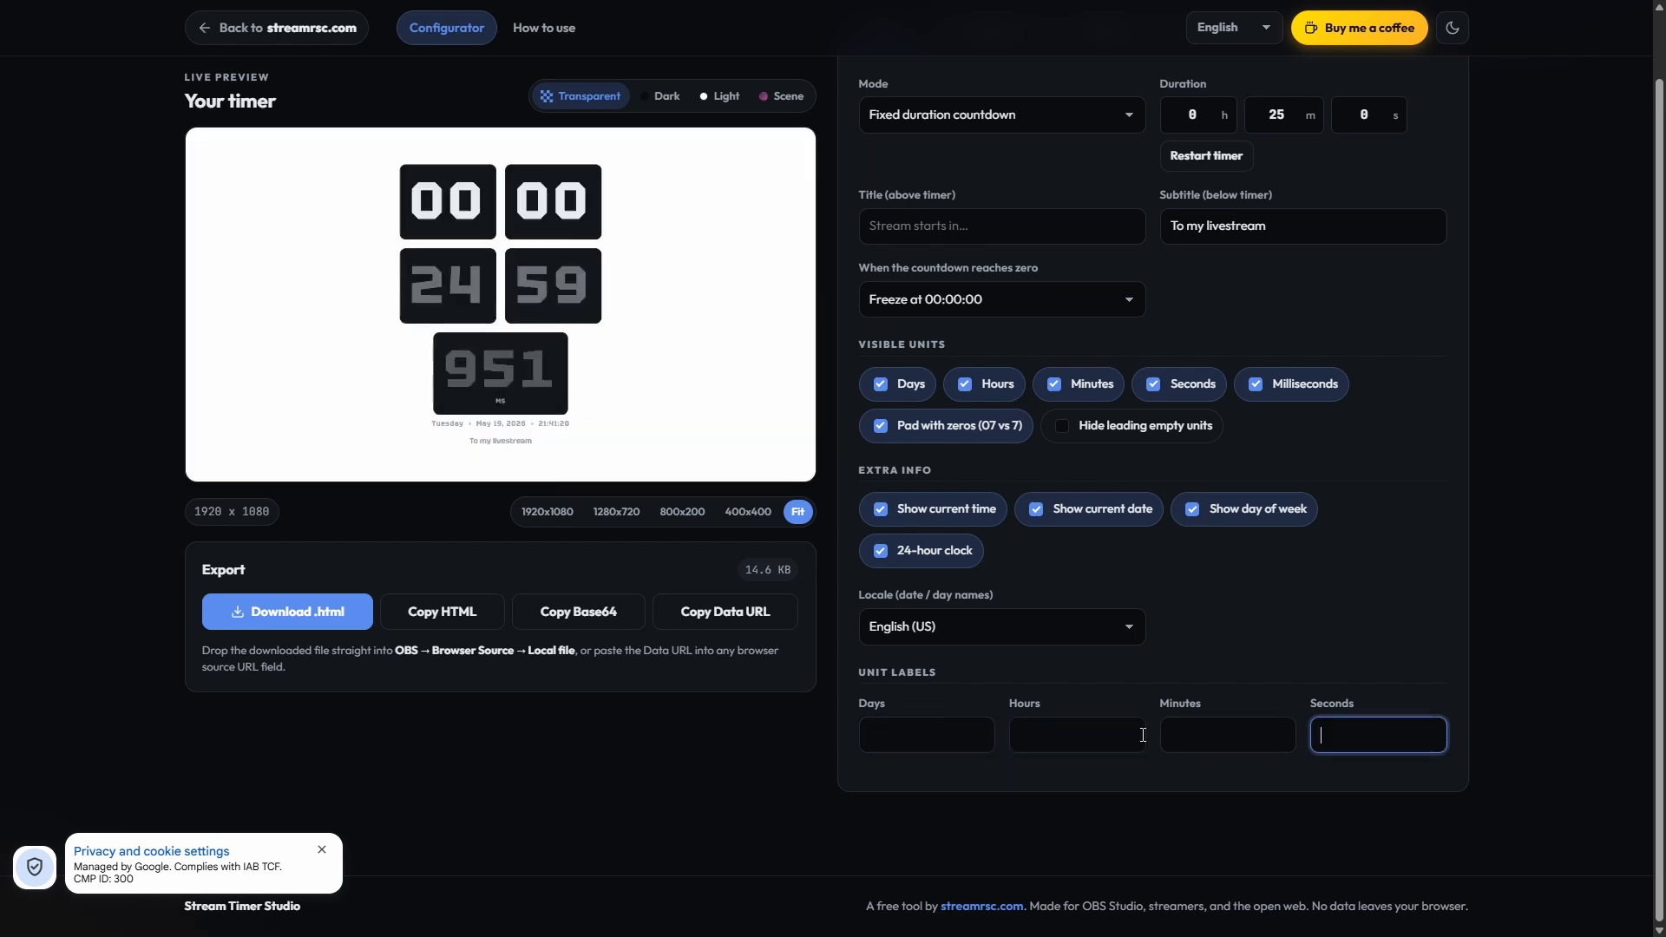
pyautogui.click(1223, 652)
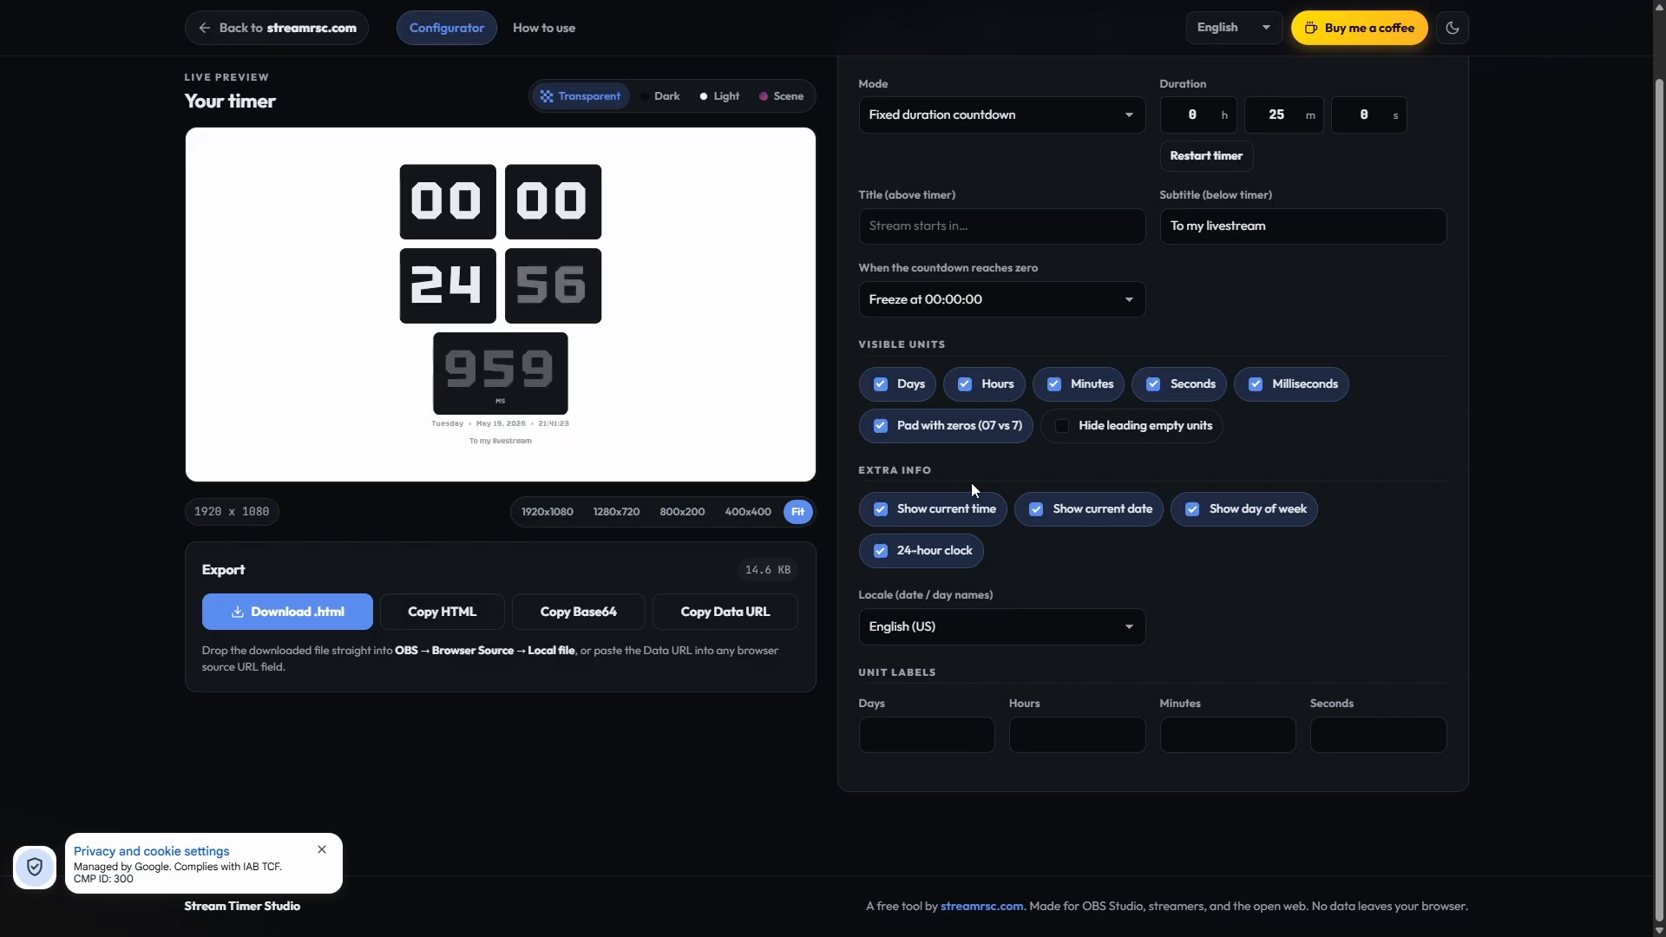
# Step: Browse the typography font families, try Jersey 25 - wide pixel, and set the font to Pixelify Sans - modern pixel
pyautogui.scroll(1, 989, 347)
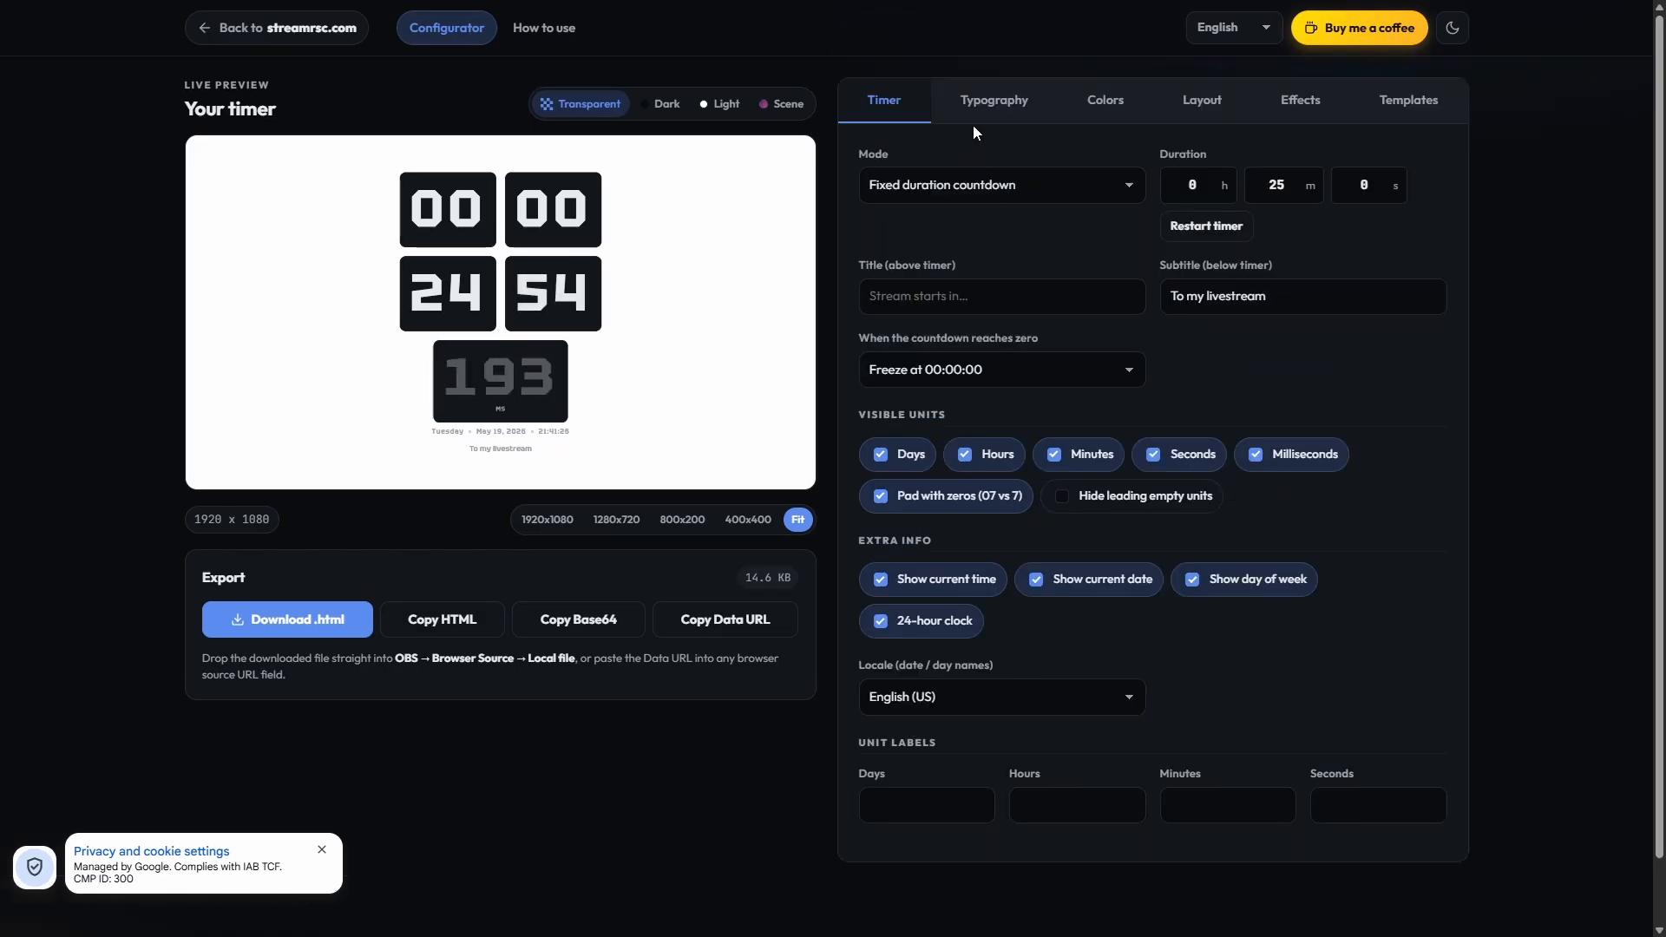
pyautogui.click(976, 111)
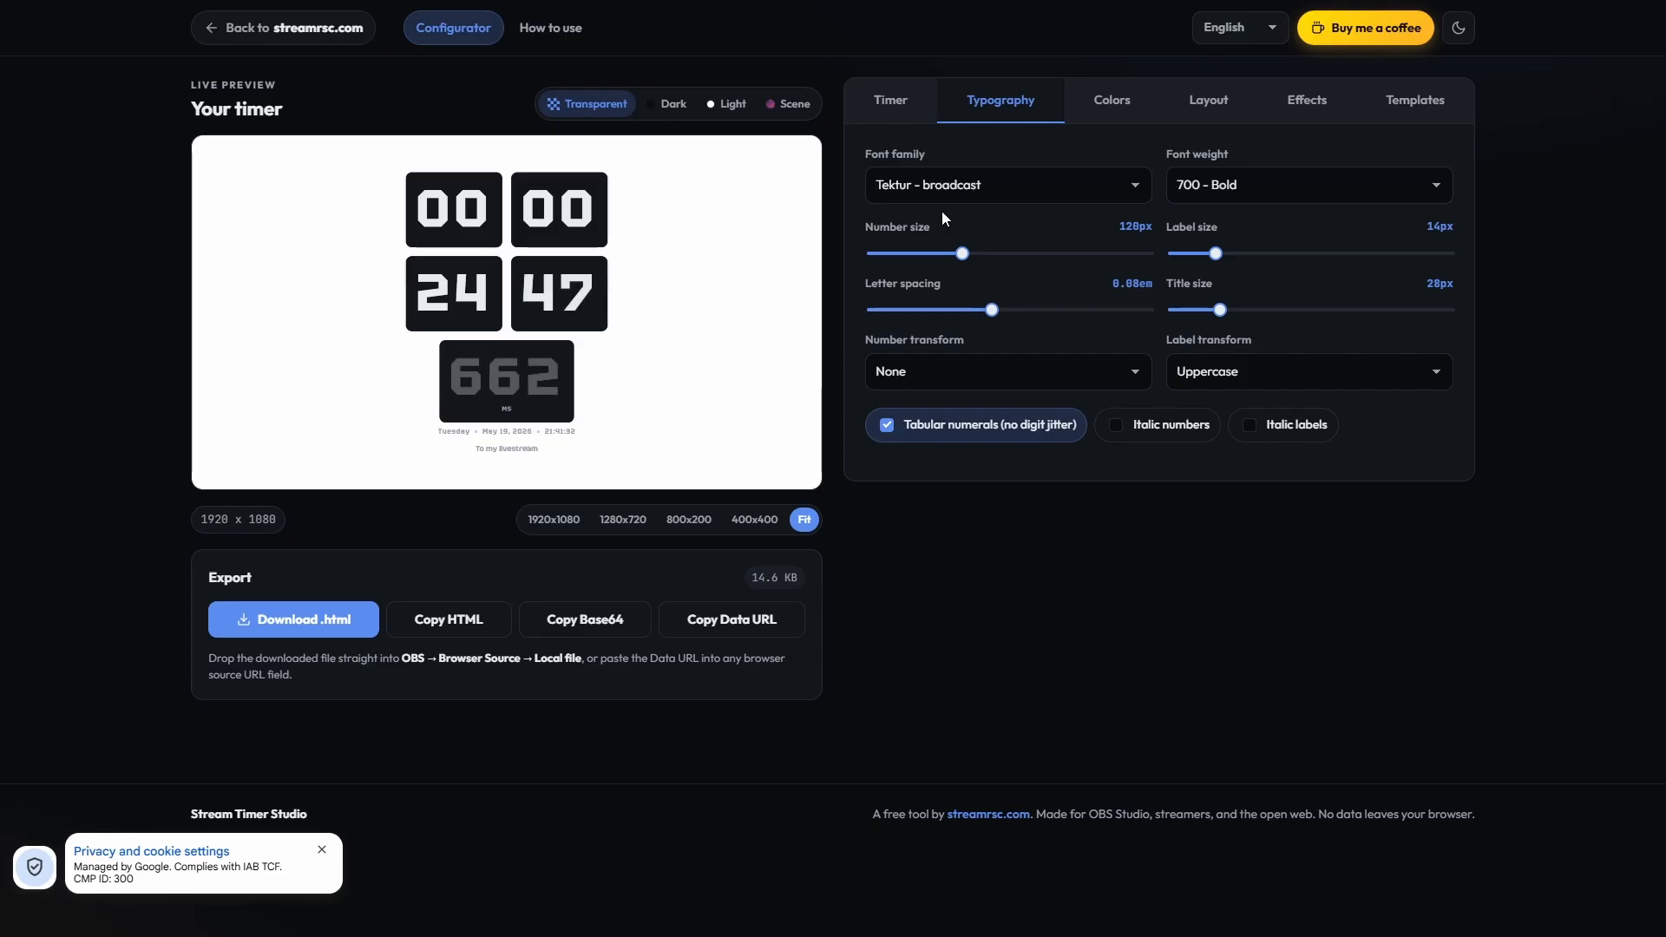
pyautogui.click(1006, 179)
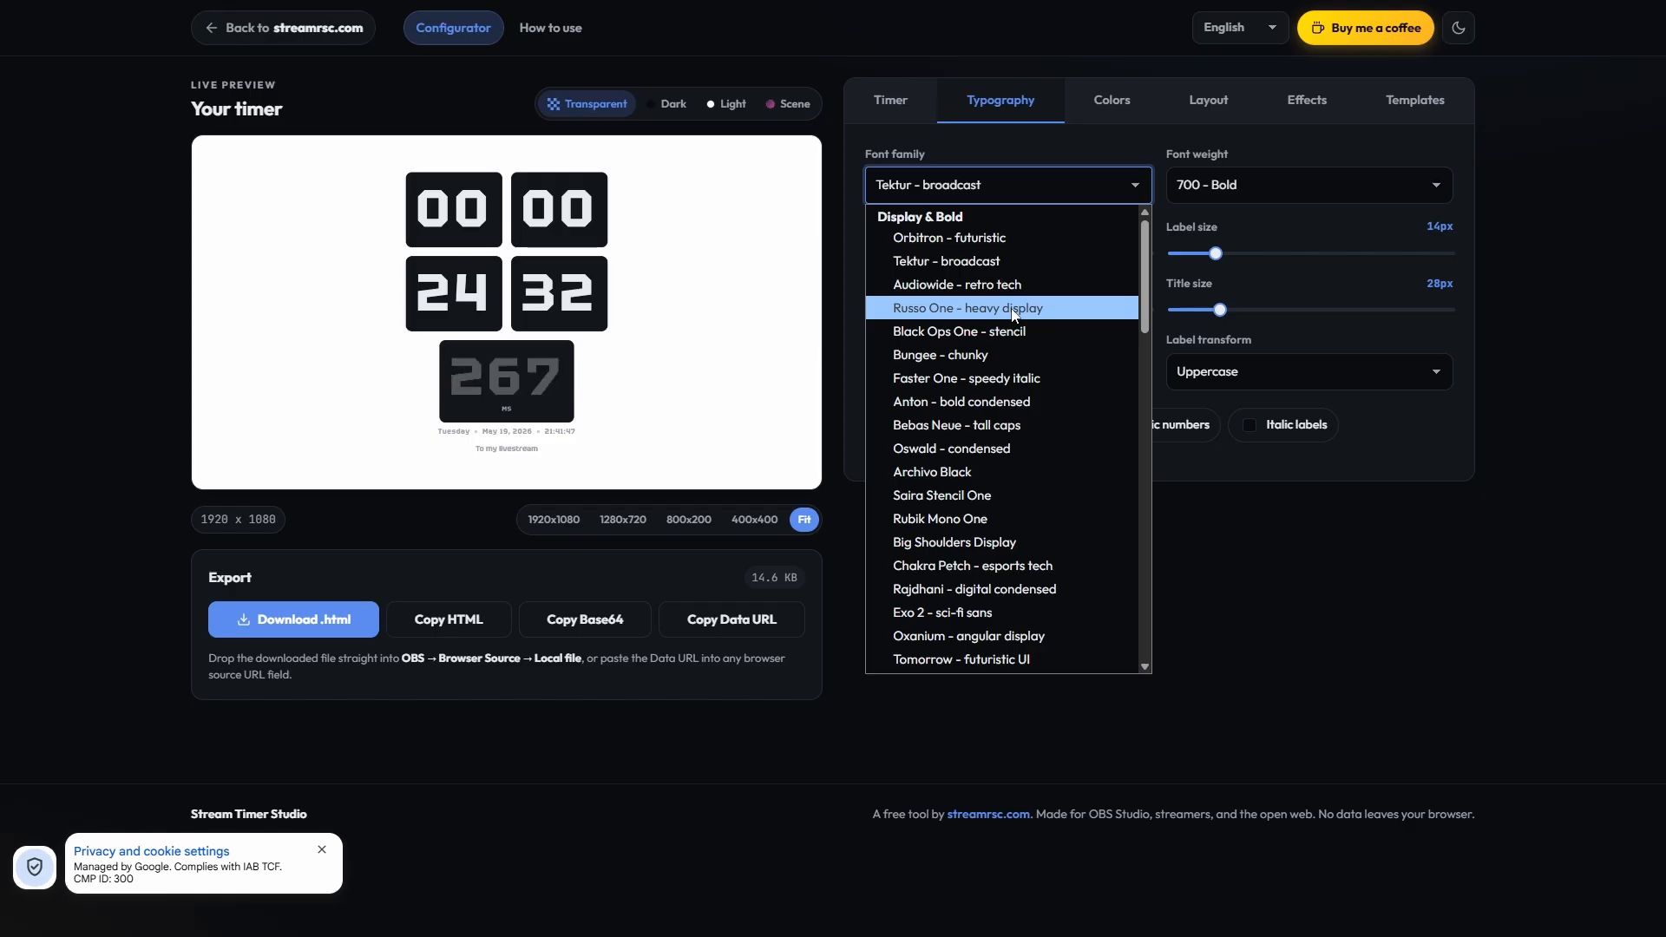
pyautogui.scroll(-2, 1011, 314)
pyautogui.scroll(-5, 1011, 311)
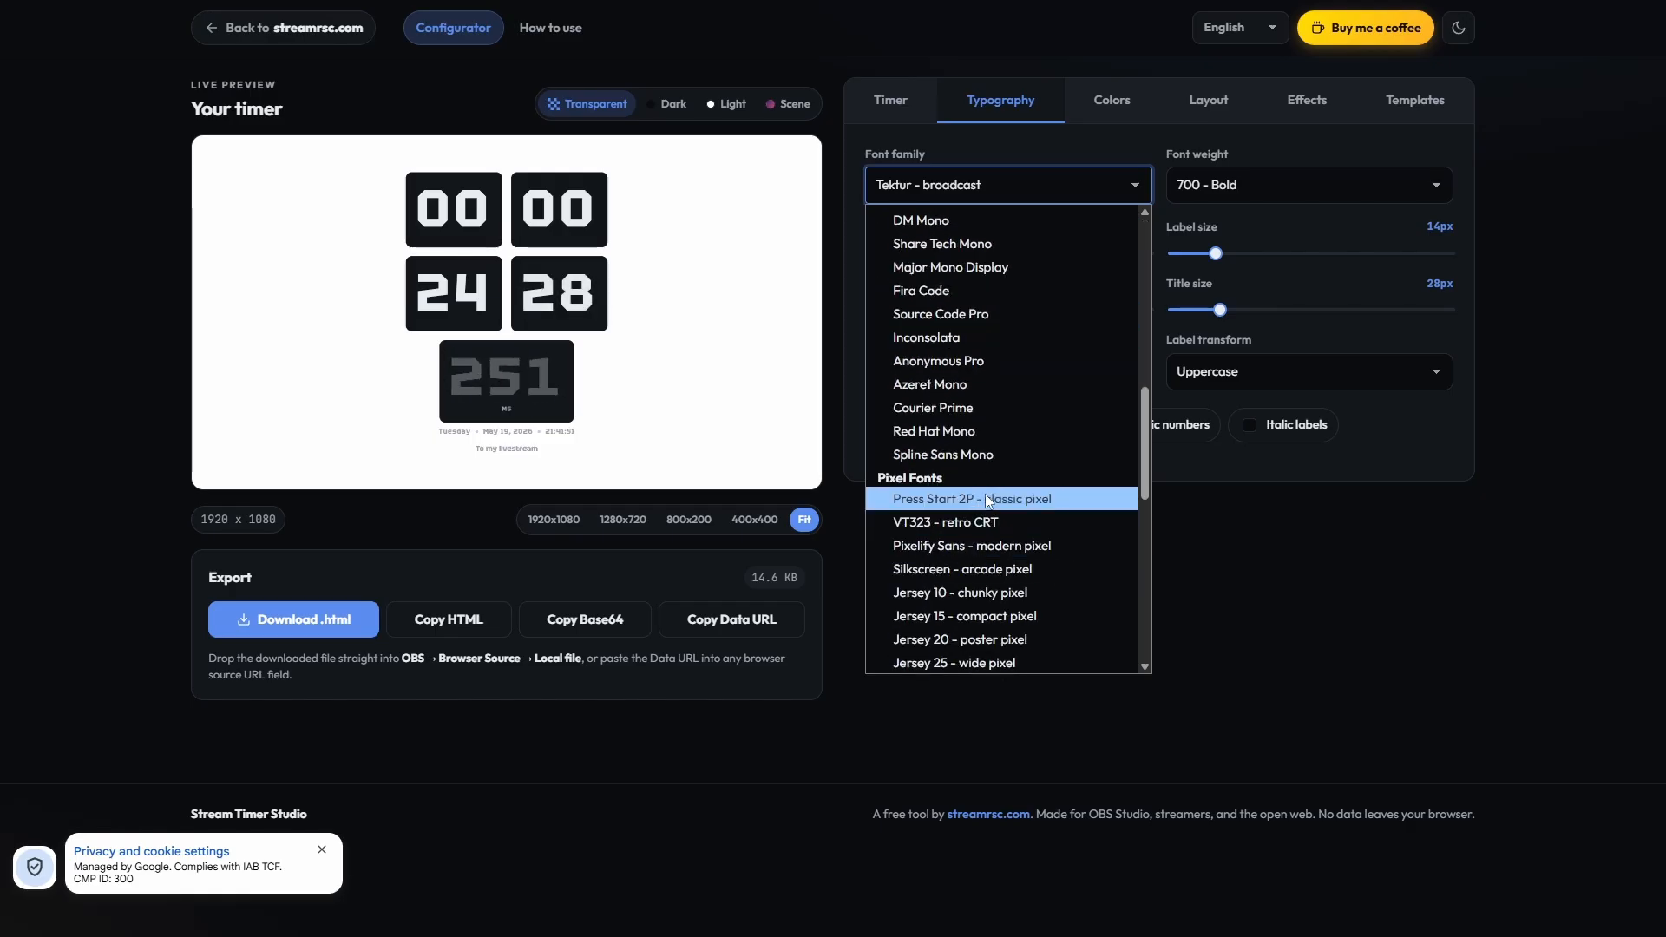
pyautogui.scroll(-3, 989, 482)
pyautogui.scroll(2, 994, 486)
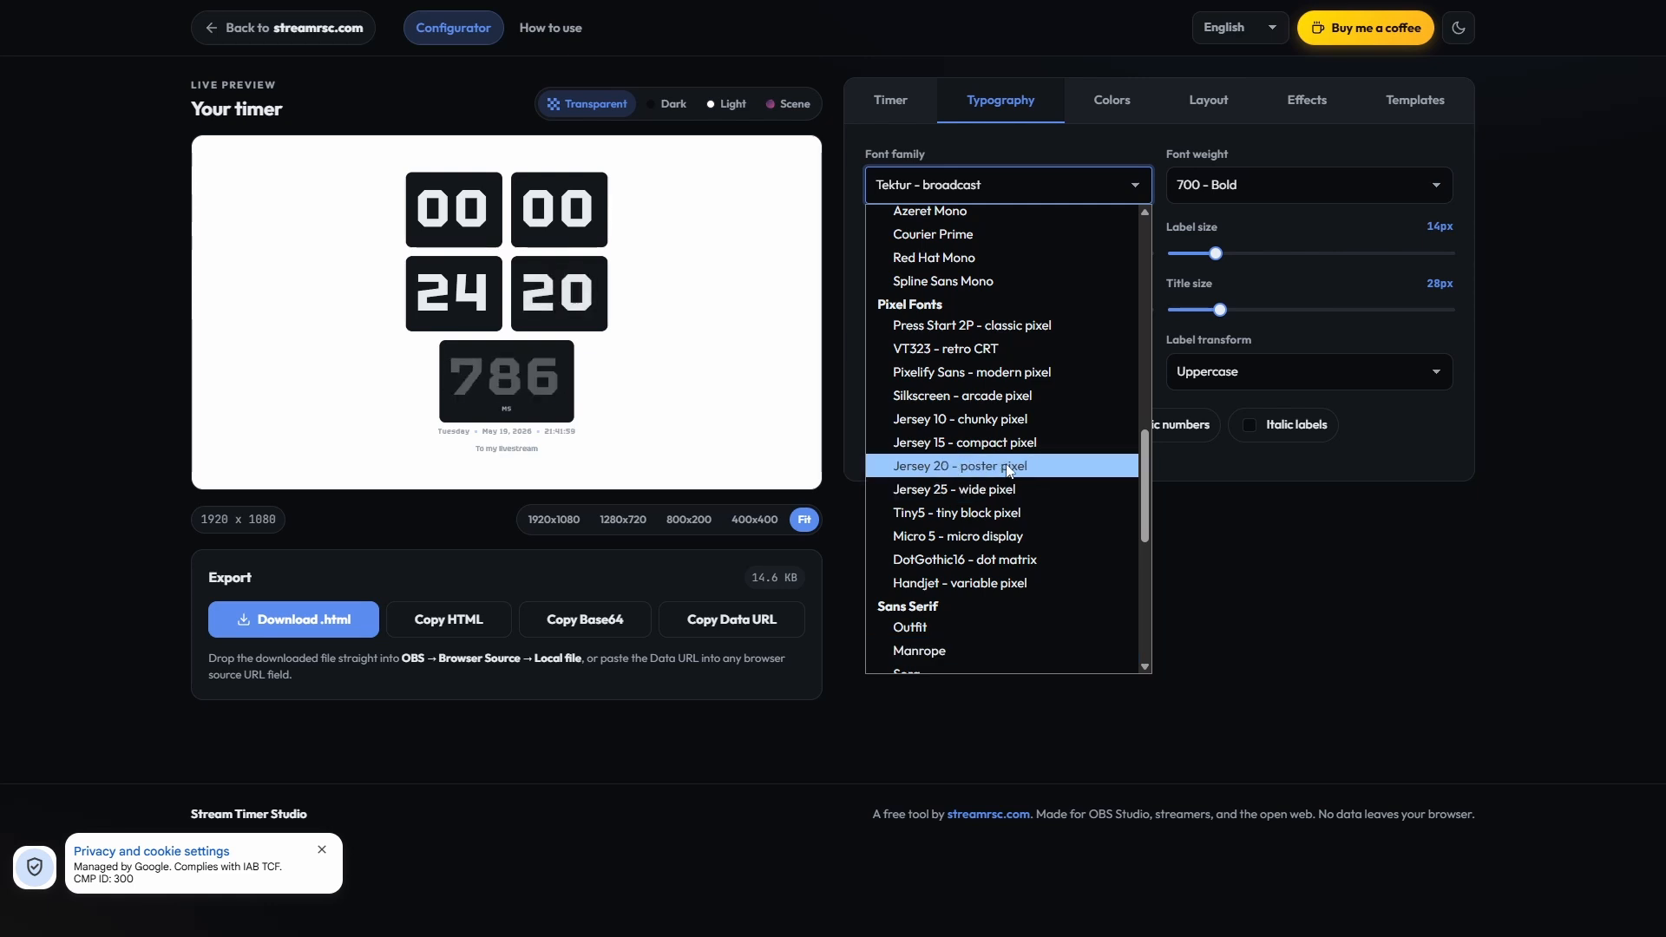
pyautogui.click(992, 491)
pyautogui.click(998, 189)
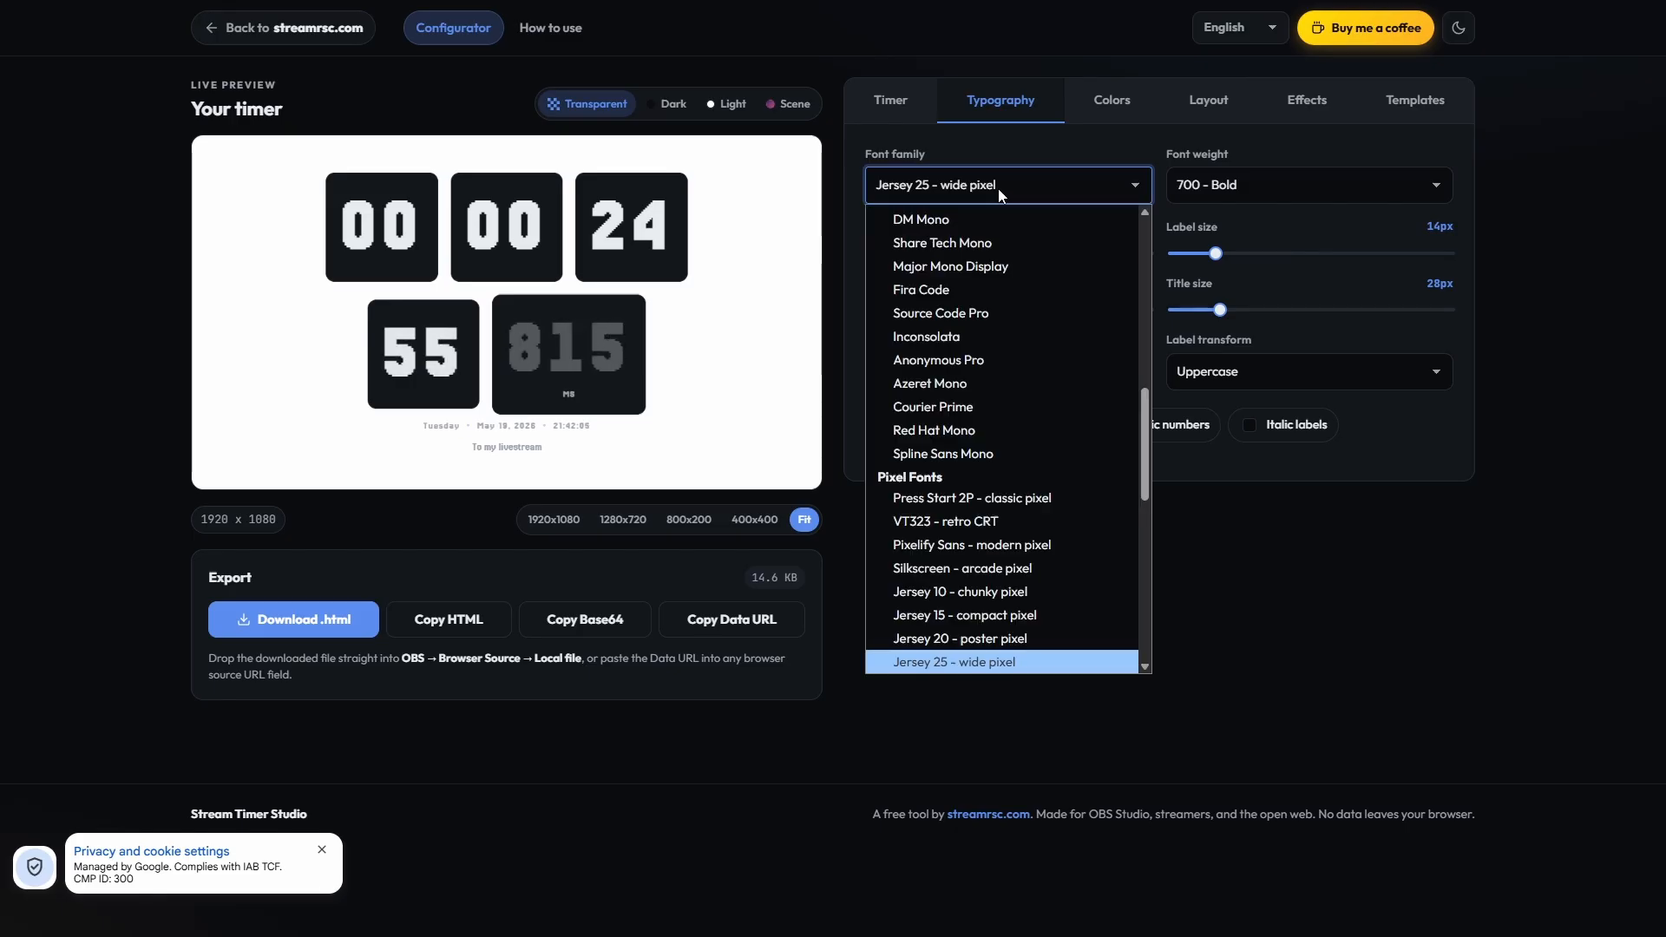
pyautogui.click(949, 541)
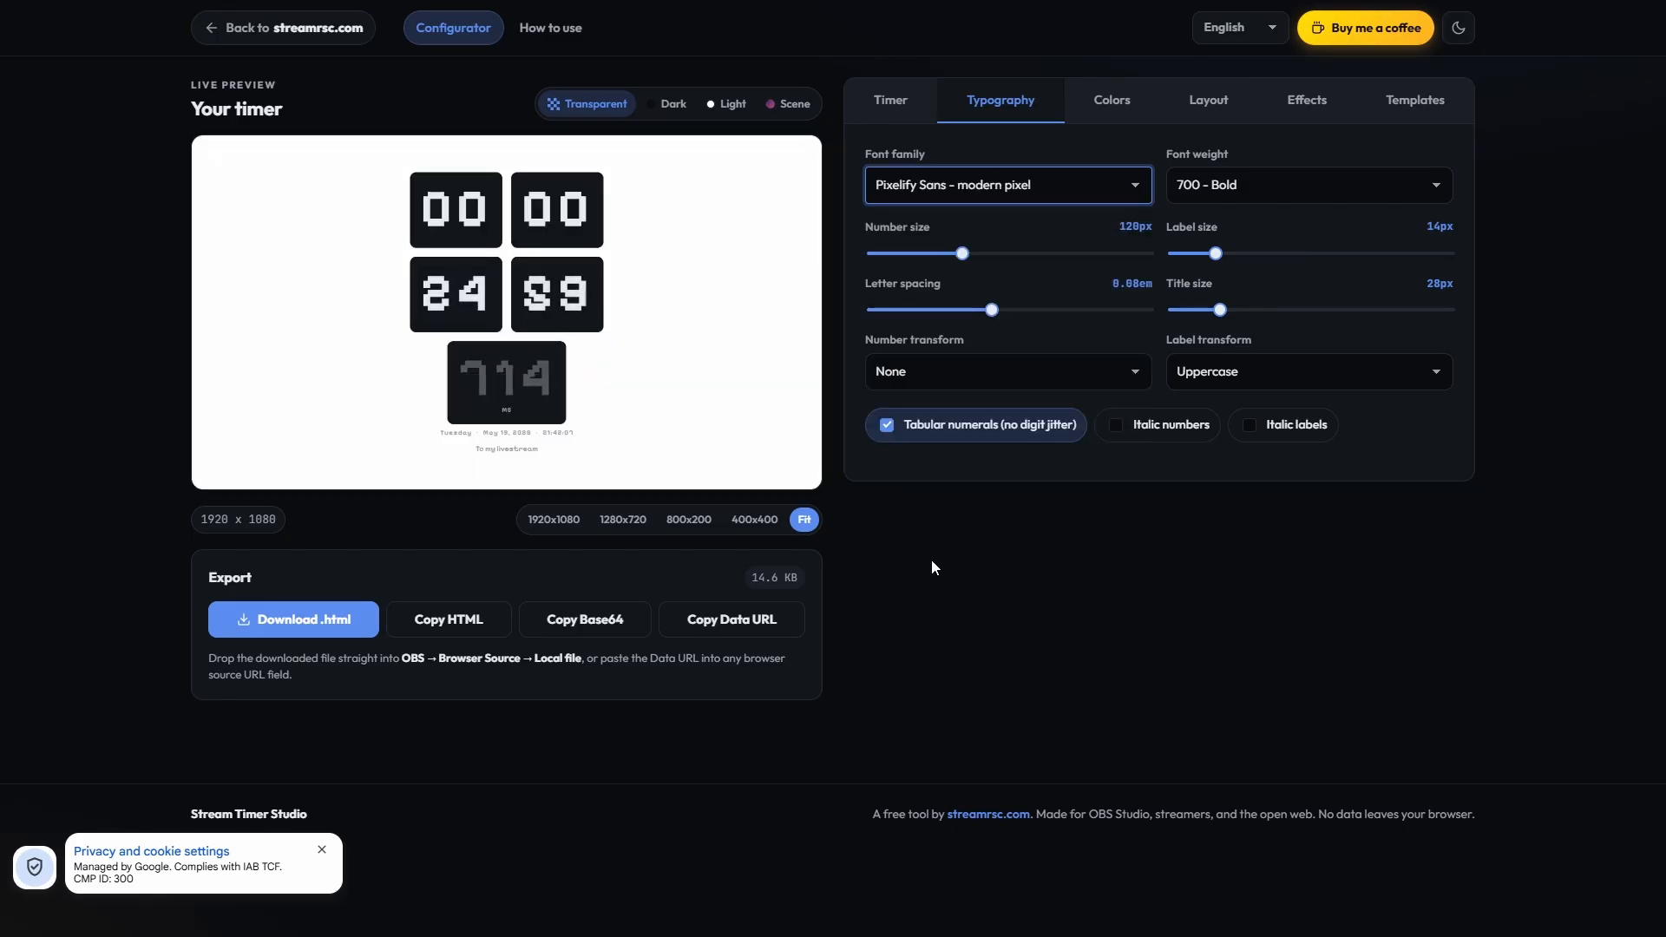
# Step: Set the timer's number size to 88px and its label size to 19px
pyautogui.moveTo(962, 253)
pyautogui.mouseDown()
pyautogui.moveTo(1084, 254)
pyautogui.moveTo(933, 254)
pyautogui.mouseUp()
pyautogui.click(1264, 253)
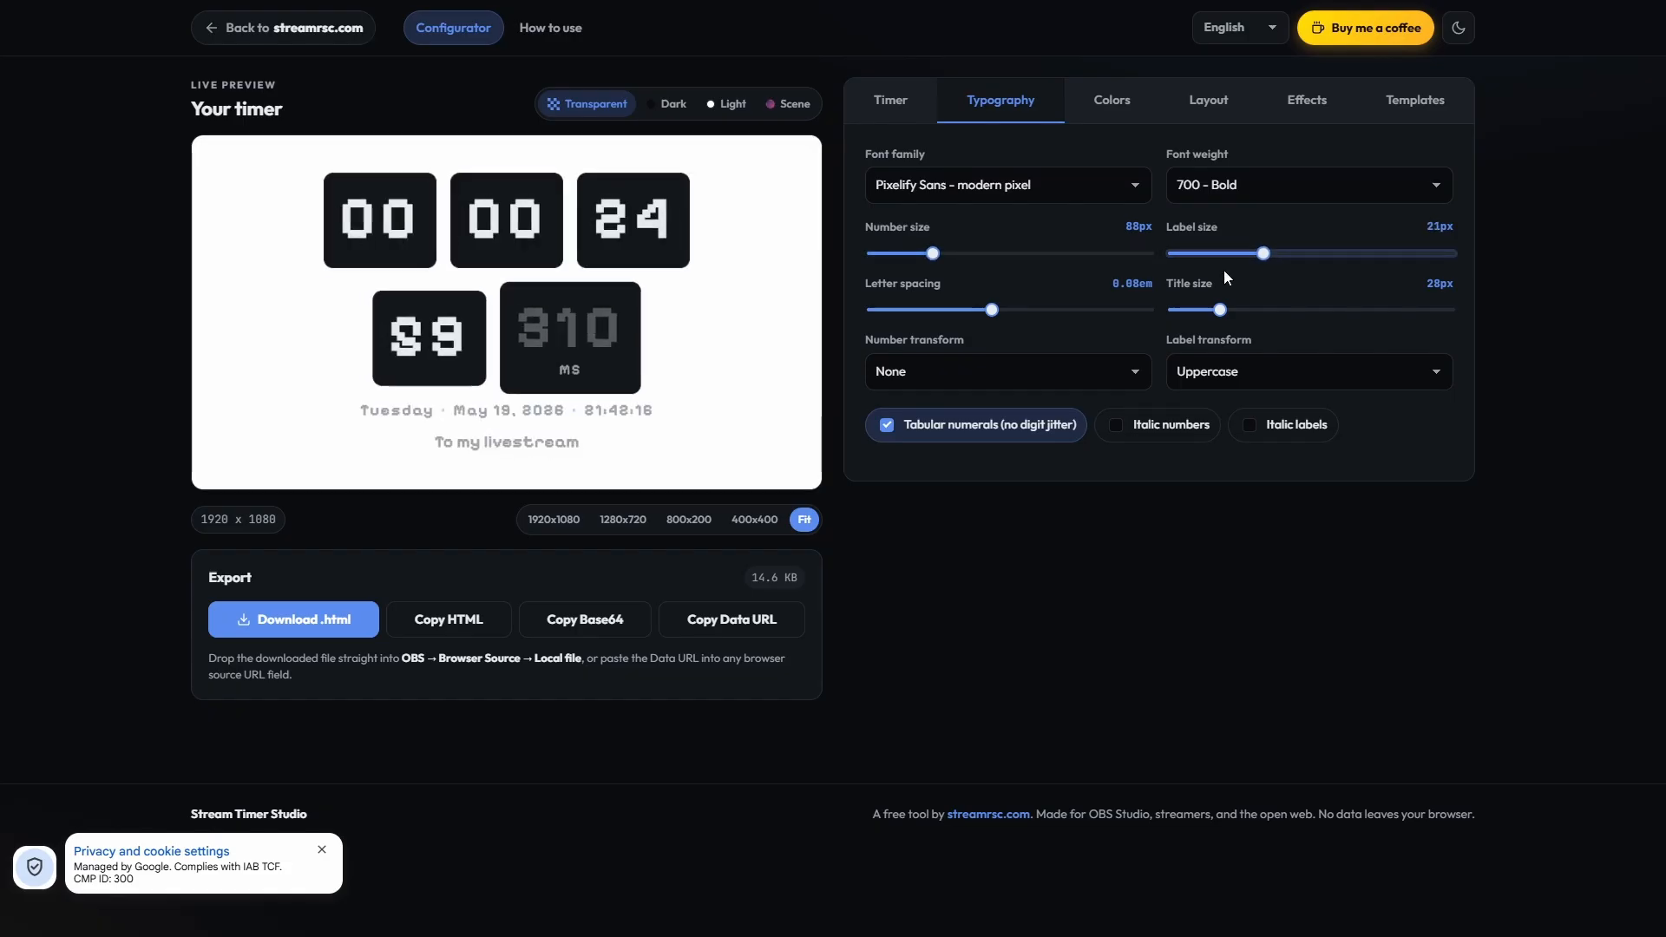
pyautogui.moveTo(1265, 254)
pyautogui.mouseDown()
pyautogui.moveTo(1210, 254)
pyautogui.moveTo(1250, 256)
pyautogui.mouseUp()
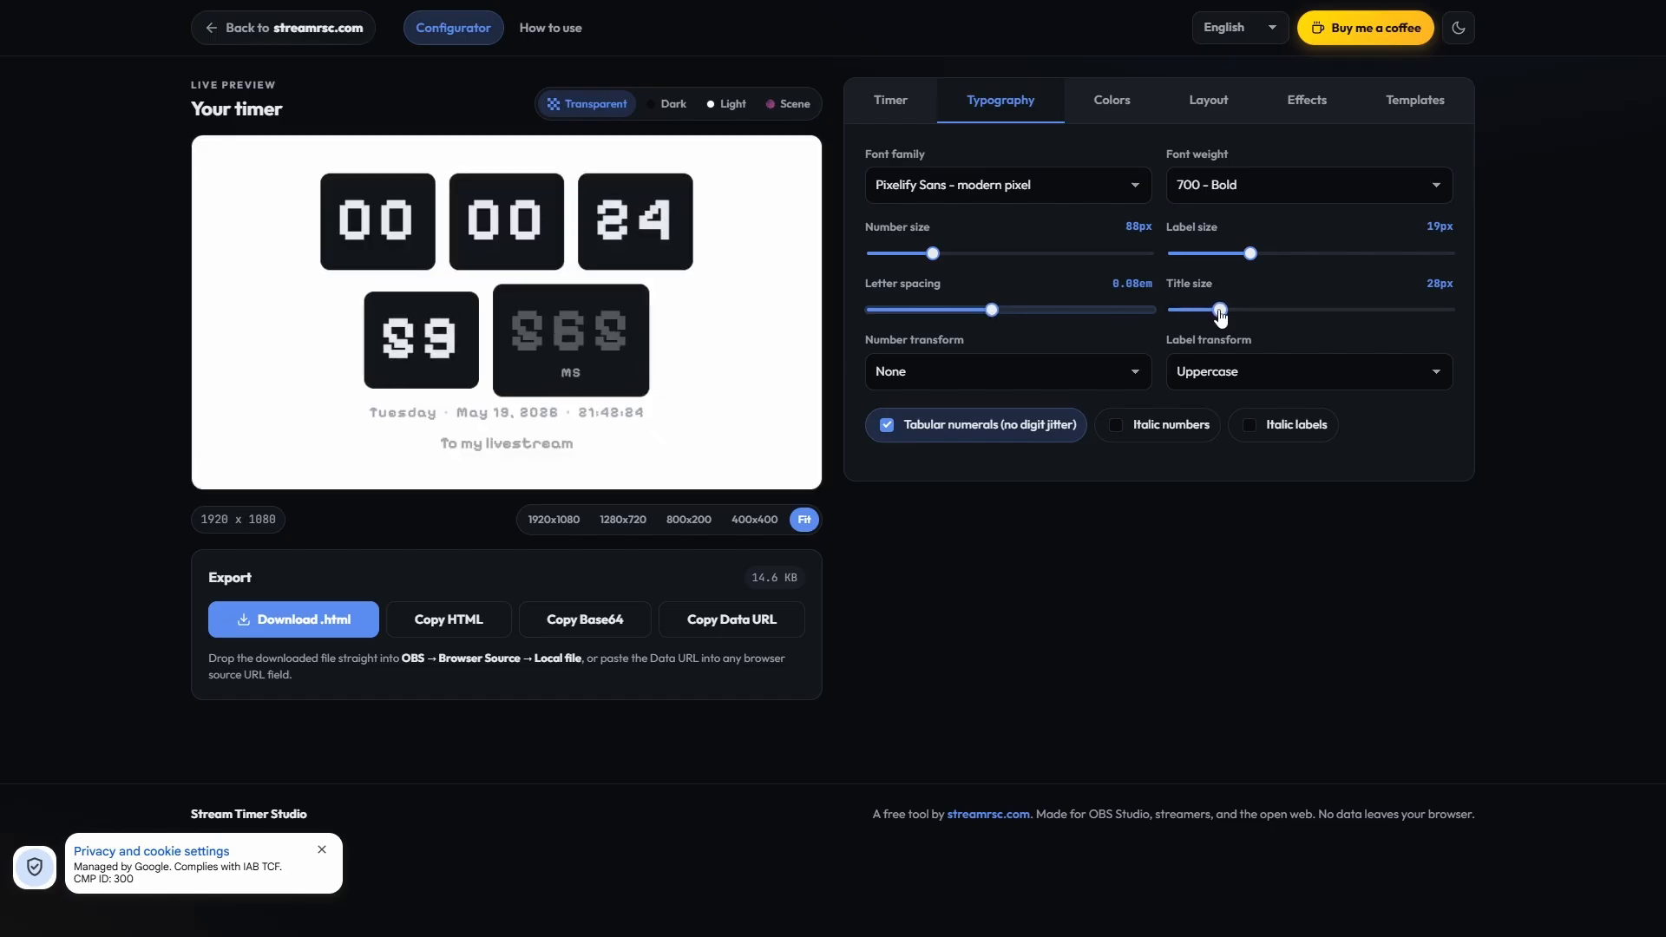
# Step: Add the title text "Add a title" above the timer and set the title size to 90px
pyautogui.moveTo(1221, 309); pyautogui.dragTo(1260, 310)
pyautogui.click(926, 102)
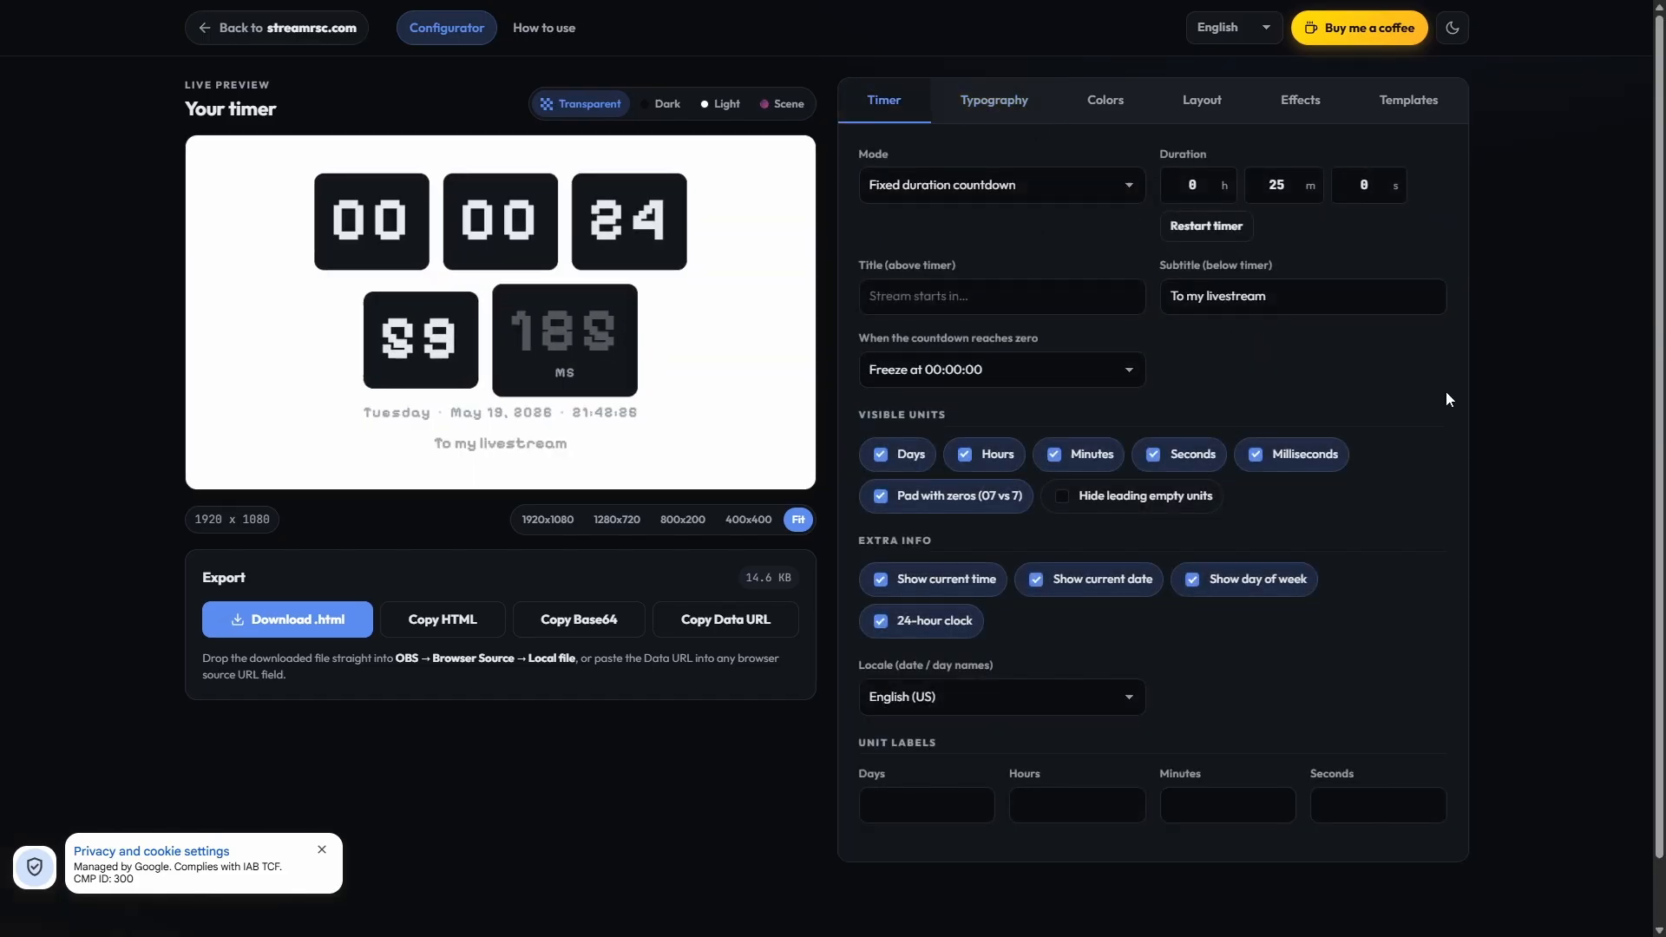
pyautogui.click(1059, 287)
pyautogui.write('Add a title')
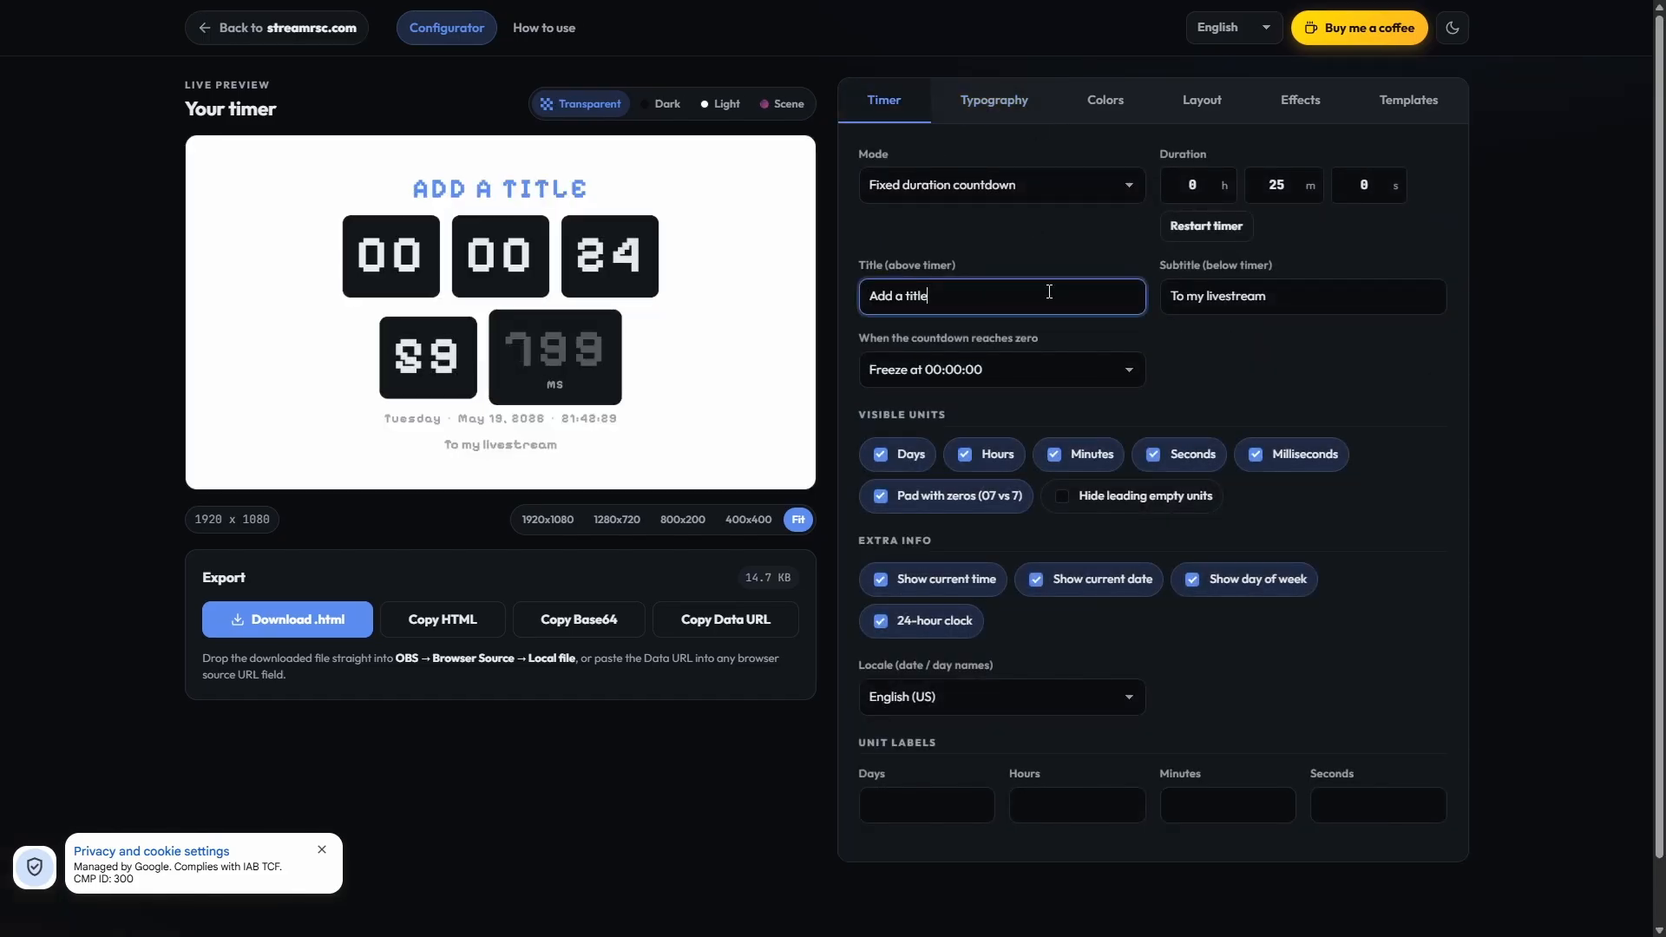
pyautogui.click(995, 100)
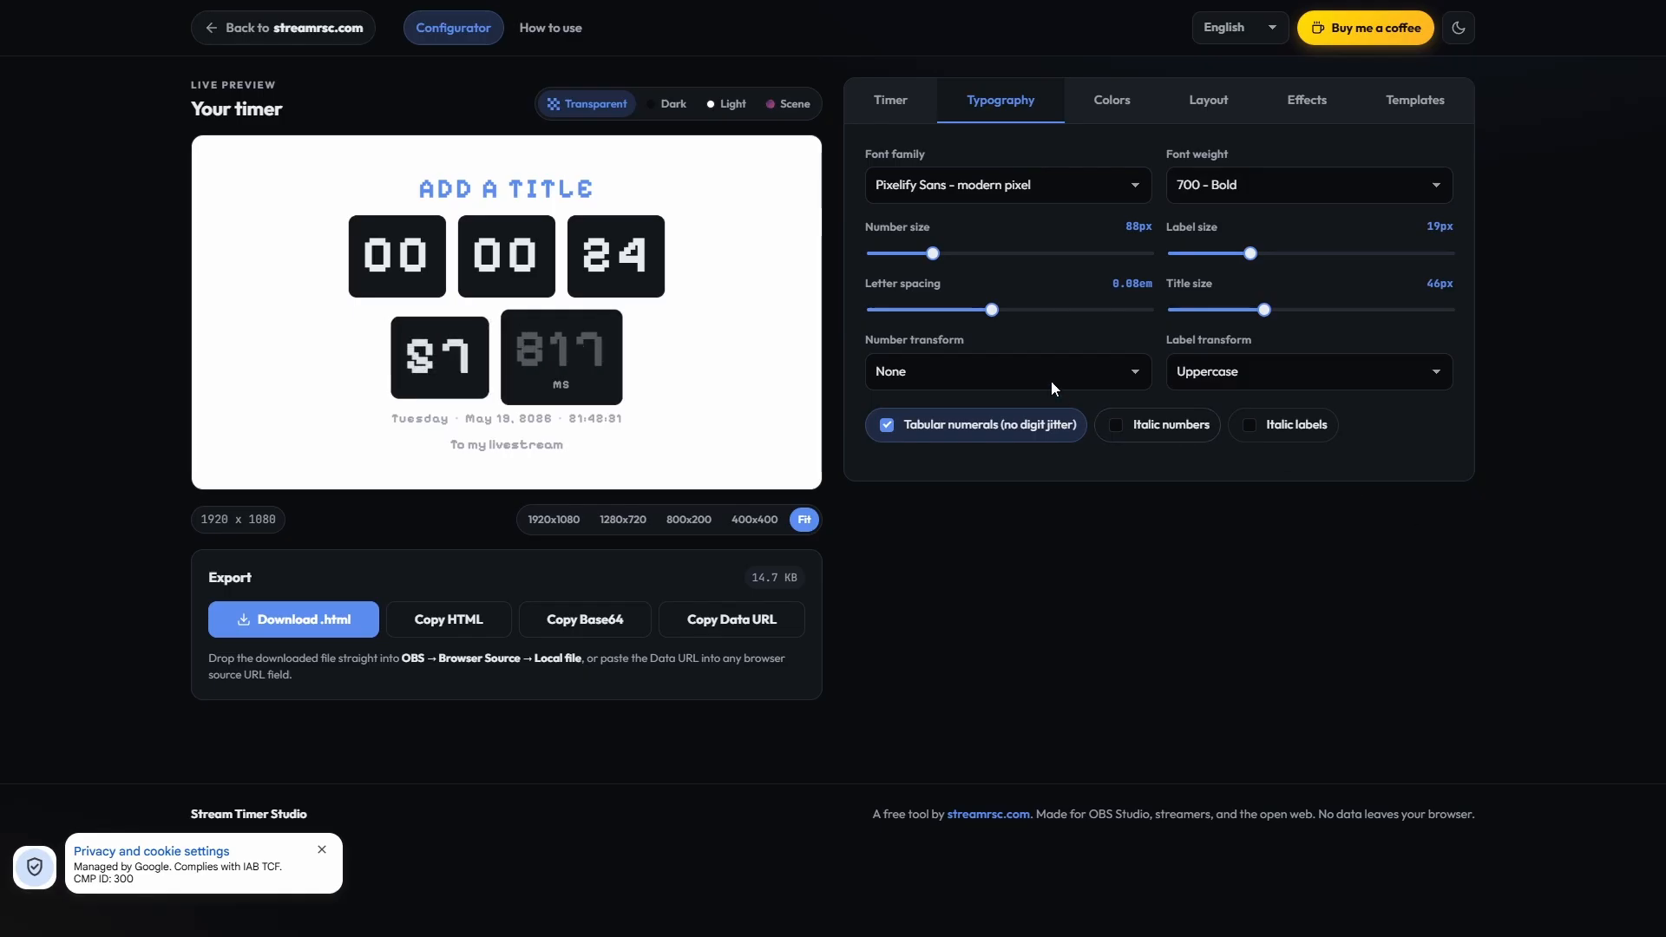
pyautogui.moveTo(1262, 319); pyautogui.dragTo(1377, 319)
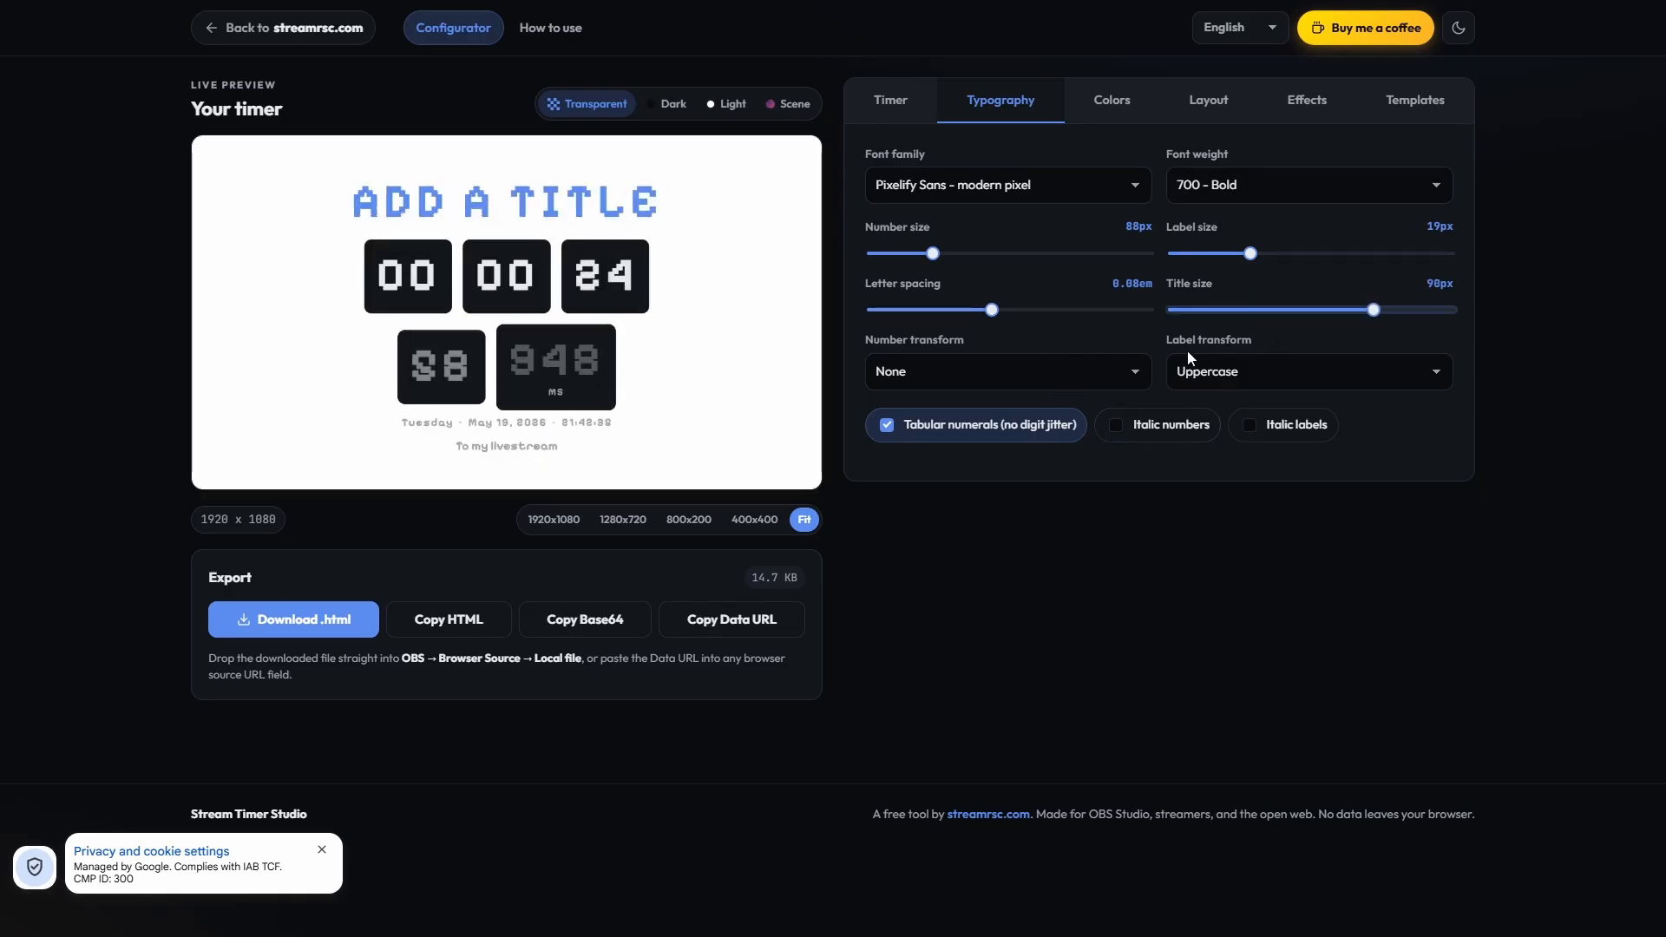
# Step: Set the number transform to Uppercase and the label transform to Capitalize
pyautogui.click(1023, 368)
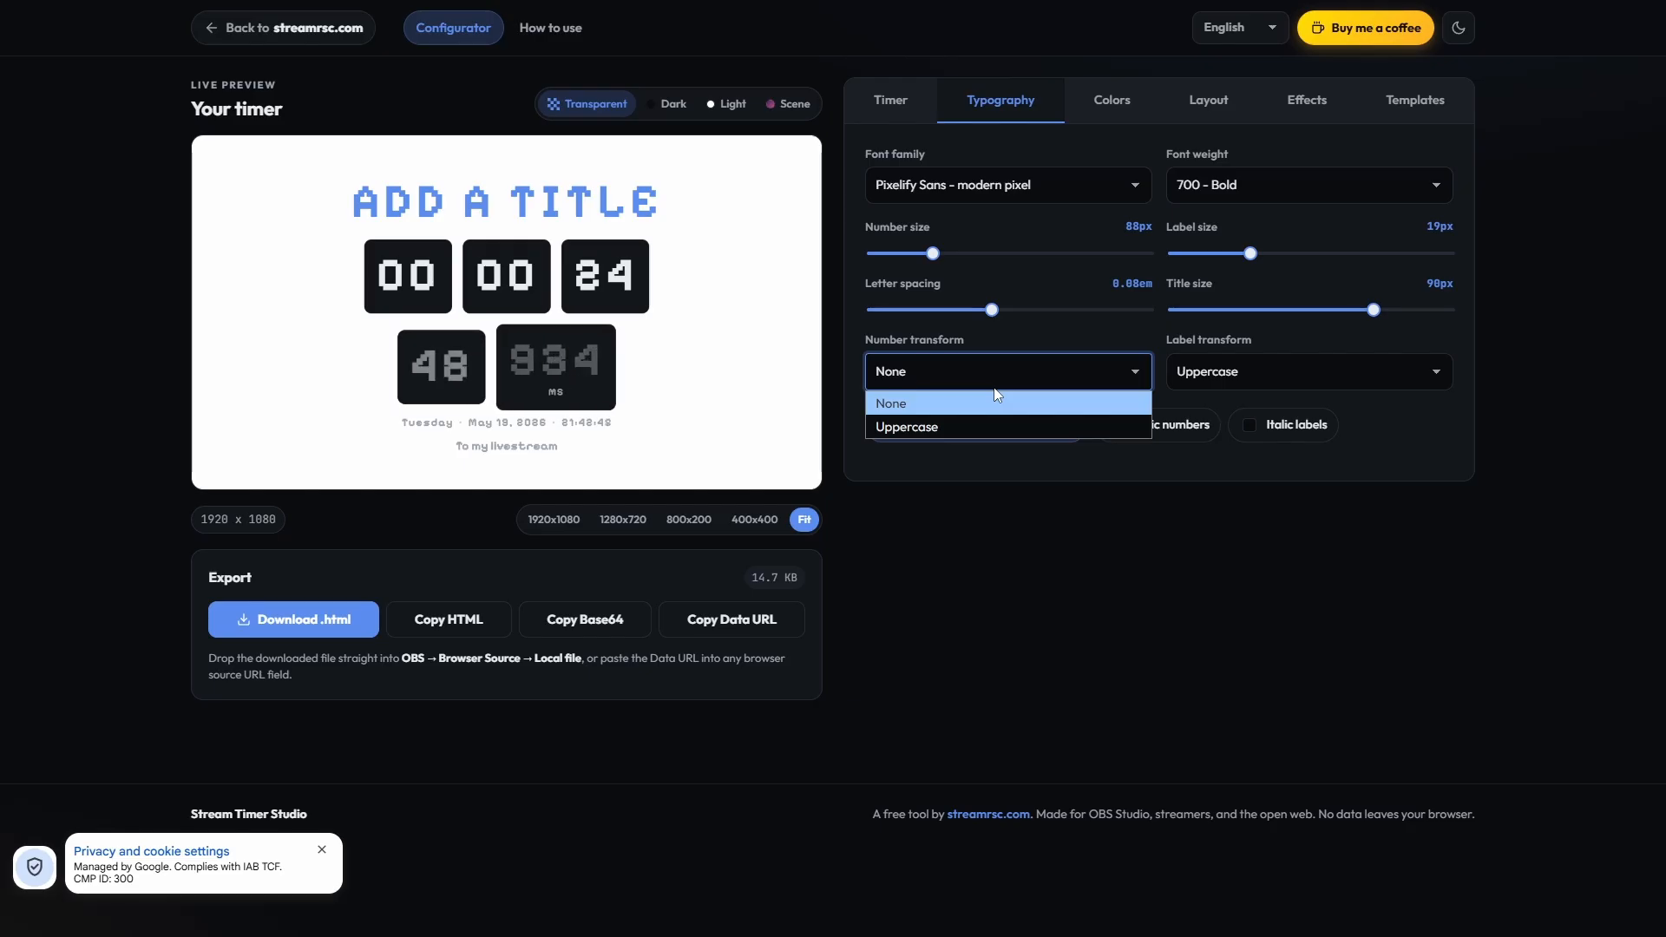
pyautogui.click(965, 434)
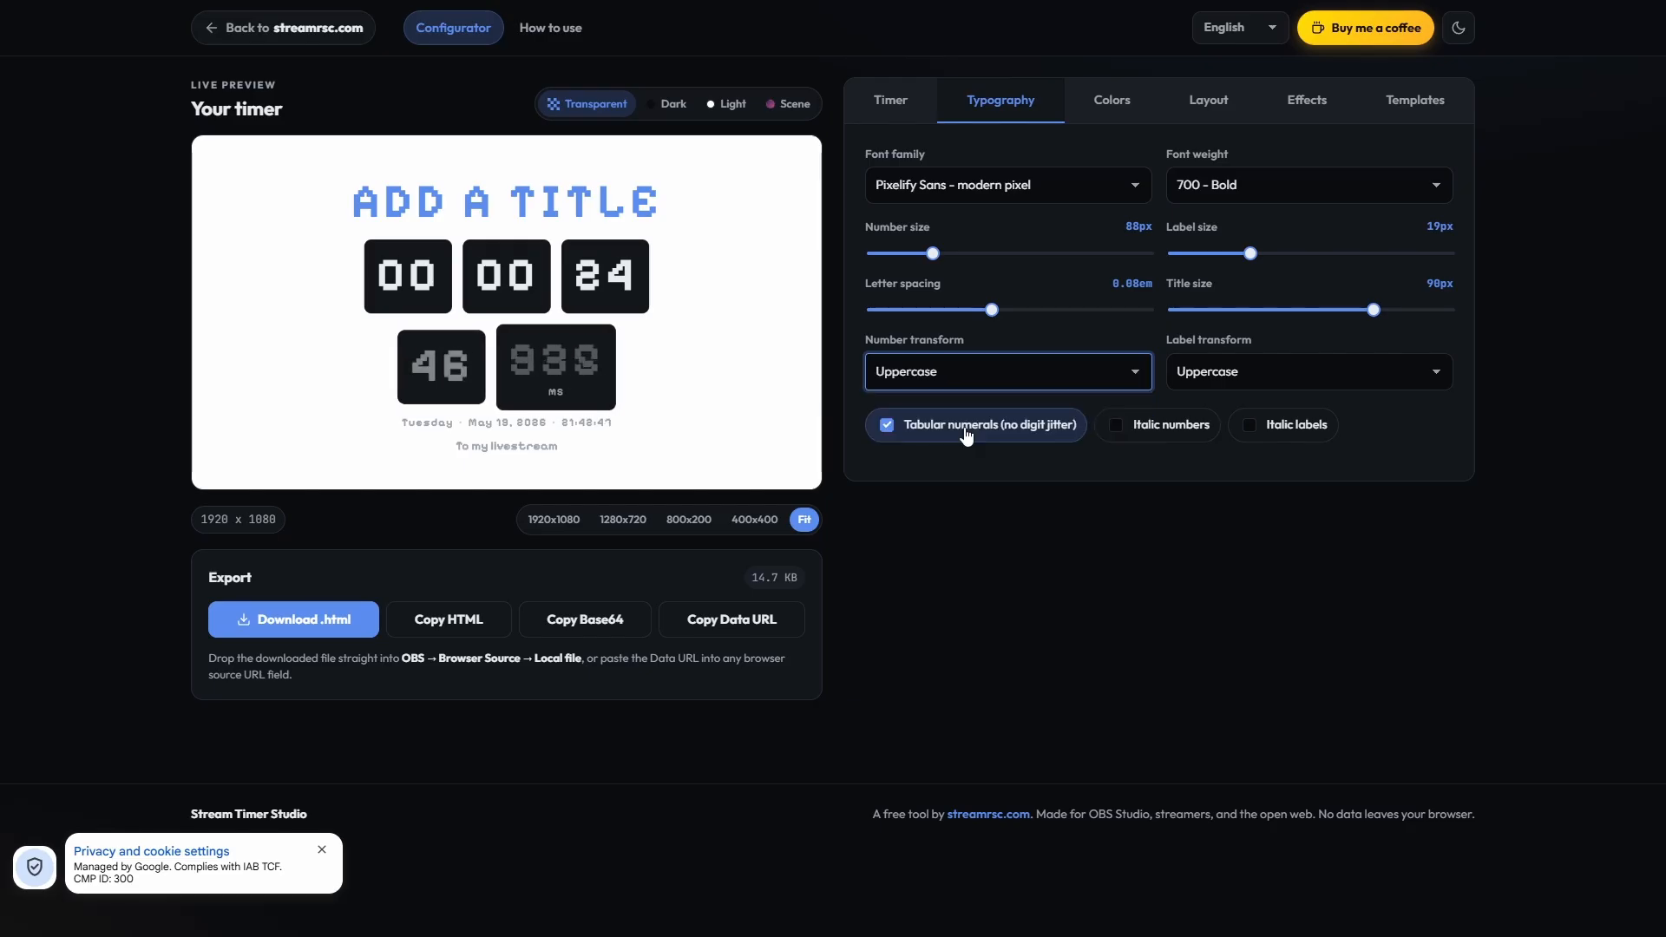
pyautogui.click(1268, 374)
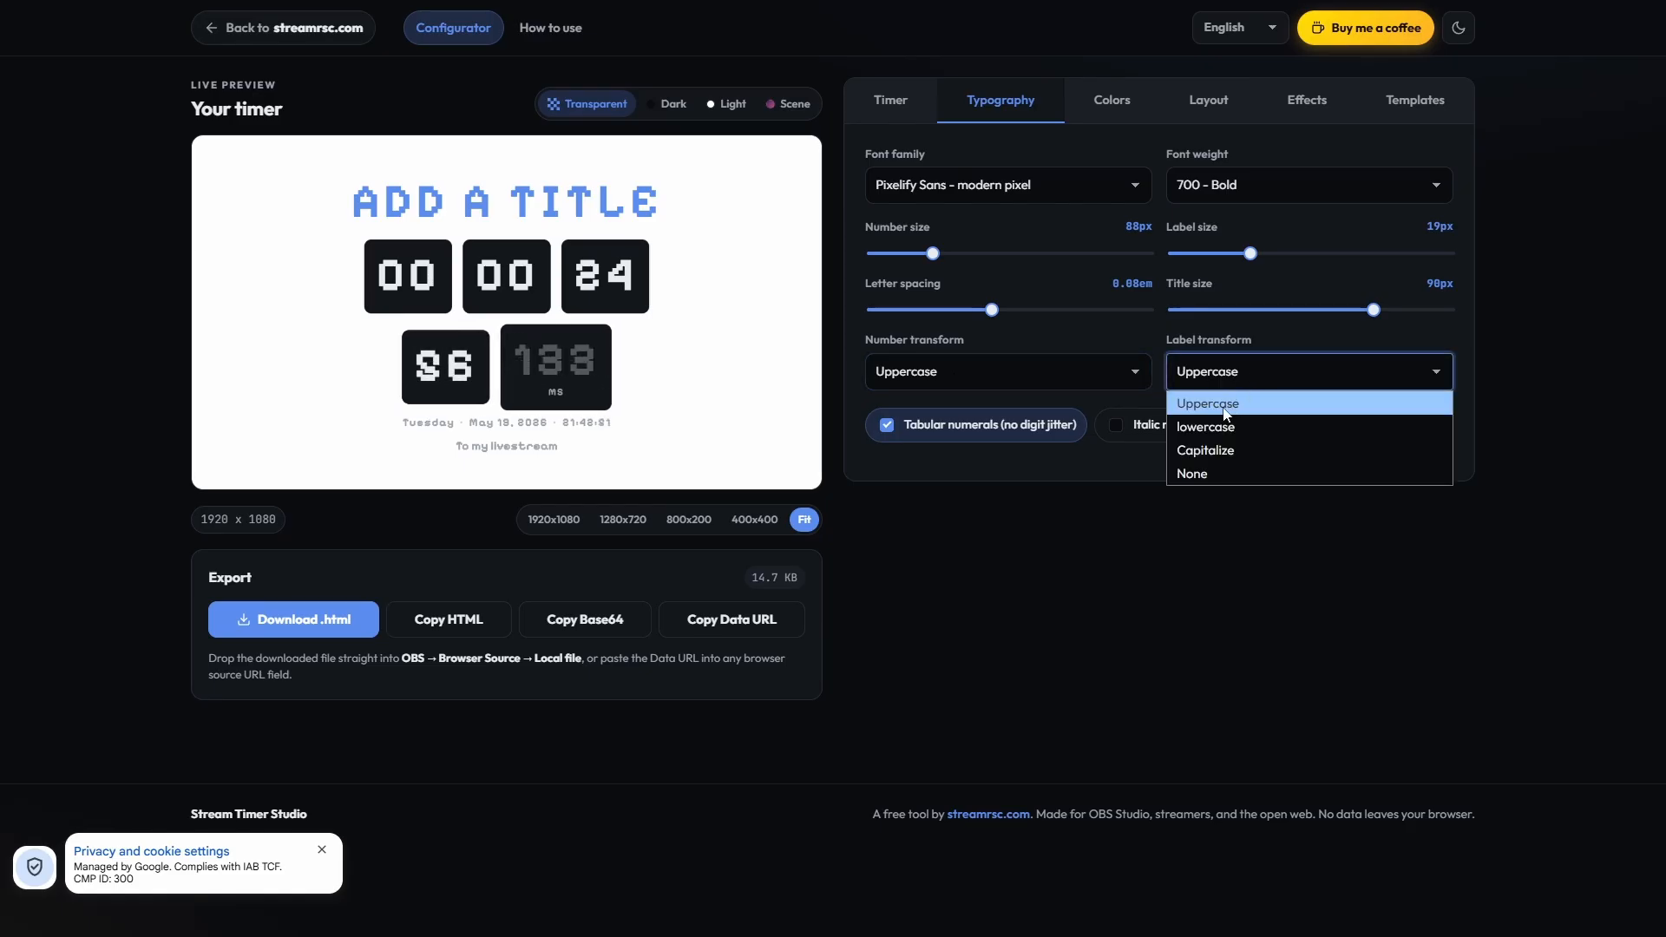
pyautogui.click(1208, 451)
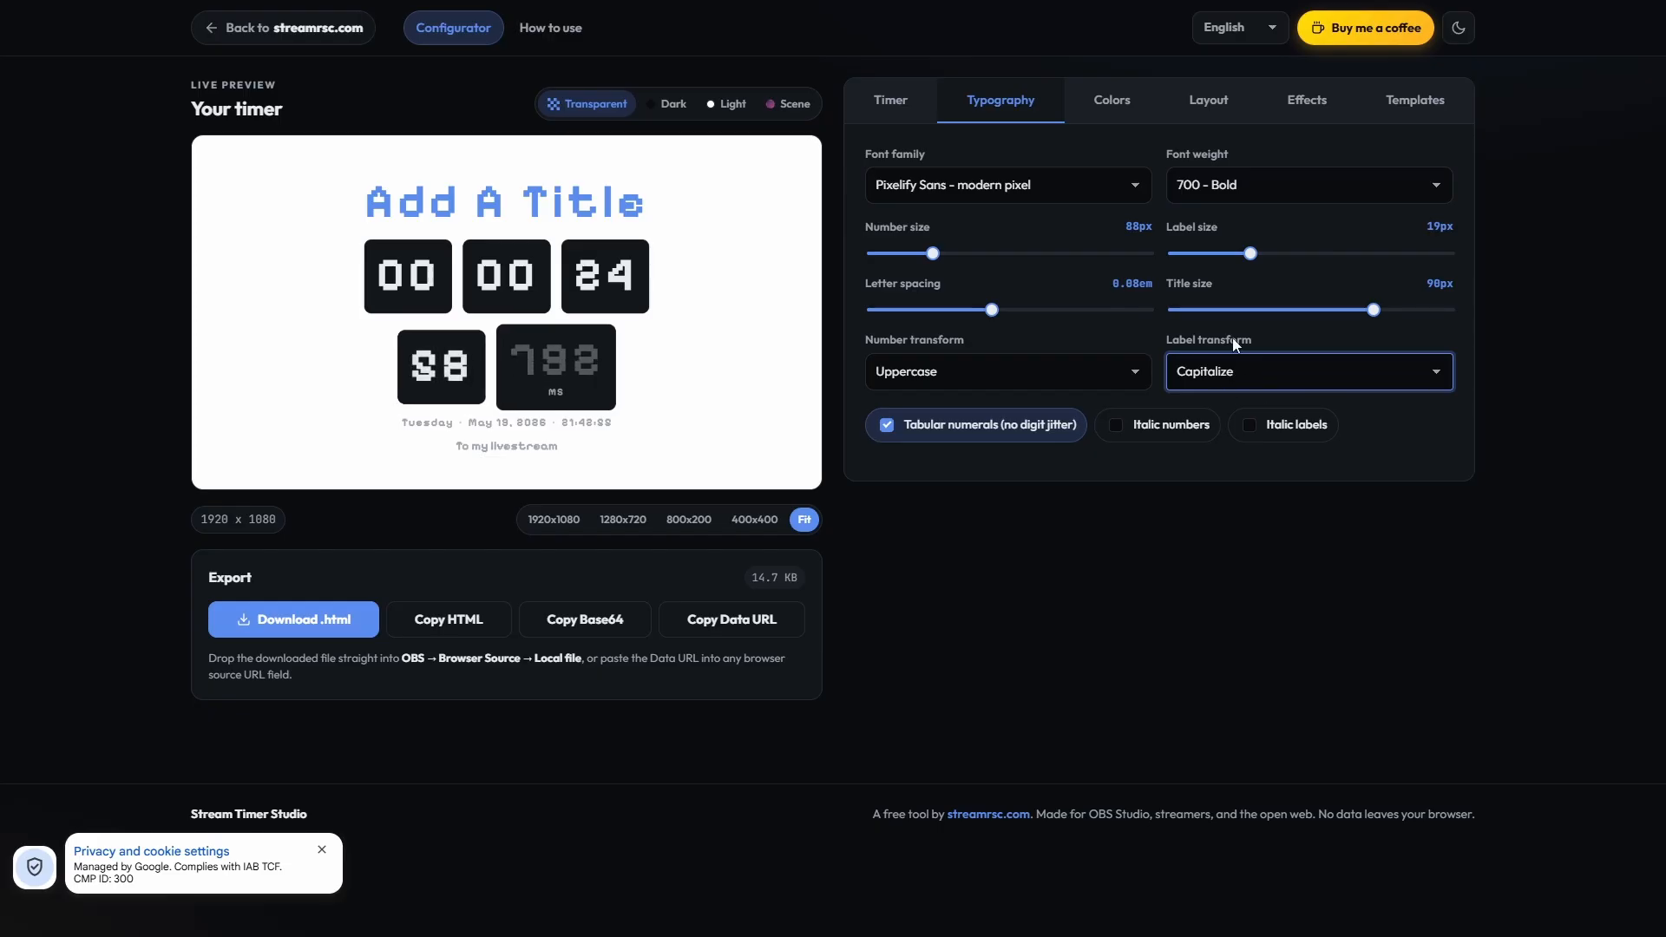
# Step: Fill in the unit labels as "Days", "hours", "MiNuTes" and "SeConds"
pyautogui.click(890, 100)
pyautogui.click(937, 806)
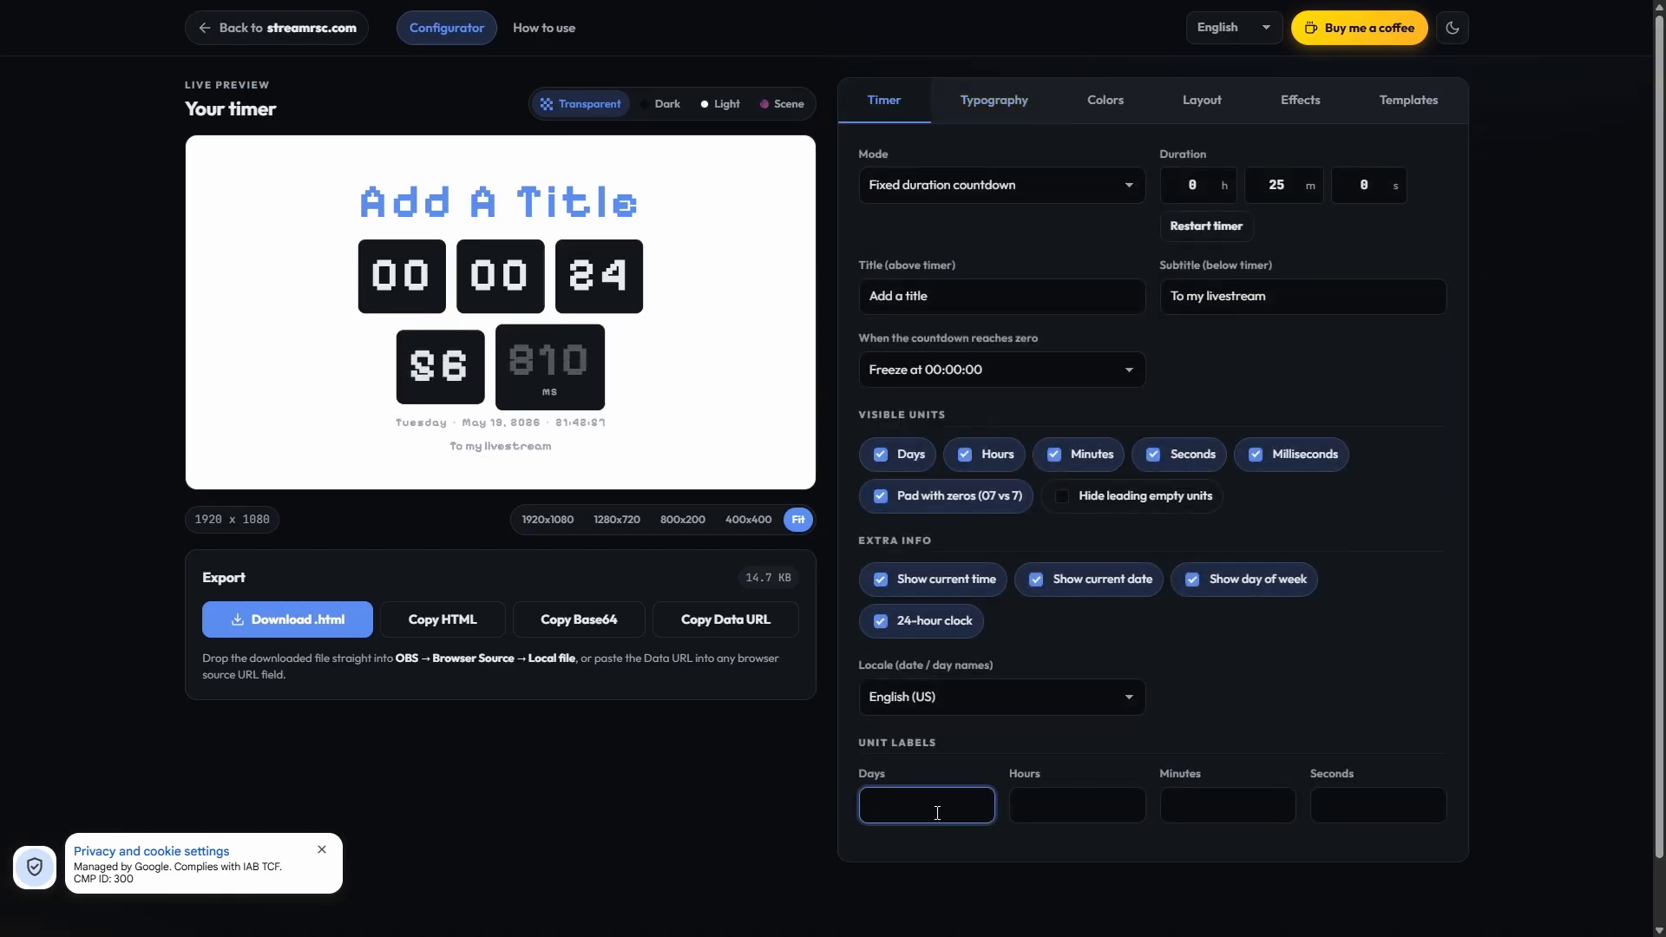
pyautogui.write('Days')
pyautogui.press('Tab')
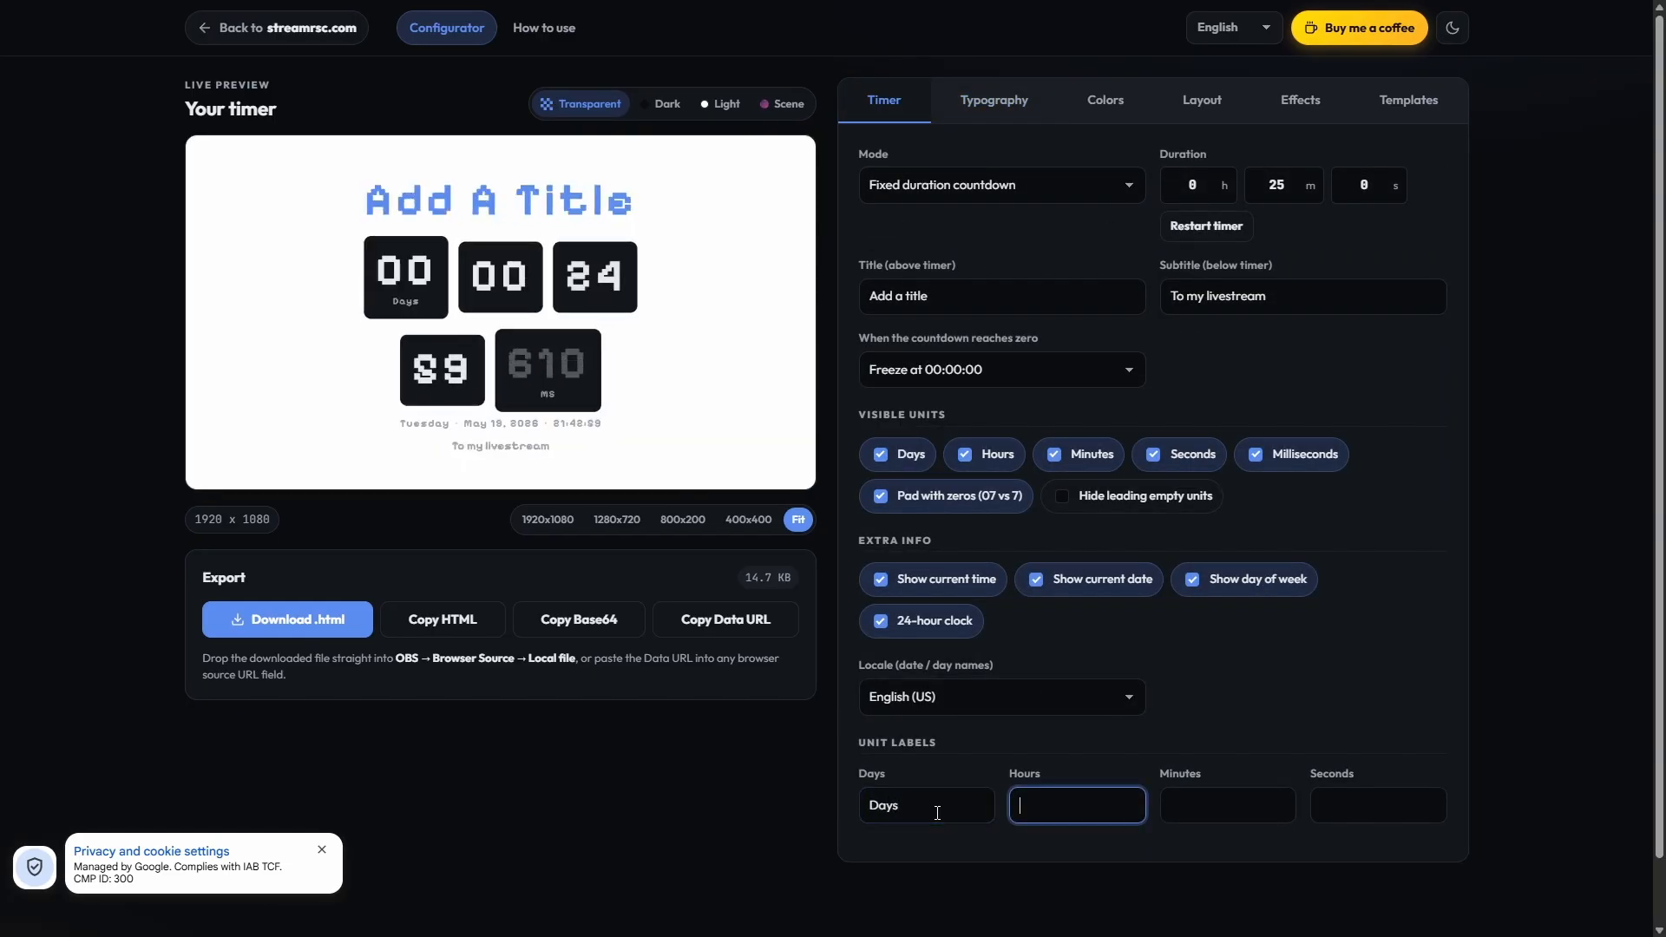
pyautogui.write('hours')
pyautogui.press('Tab')
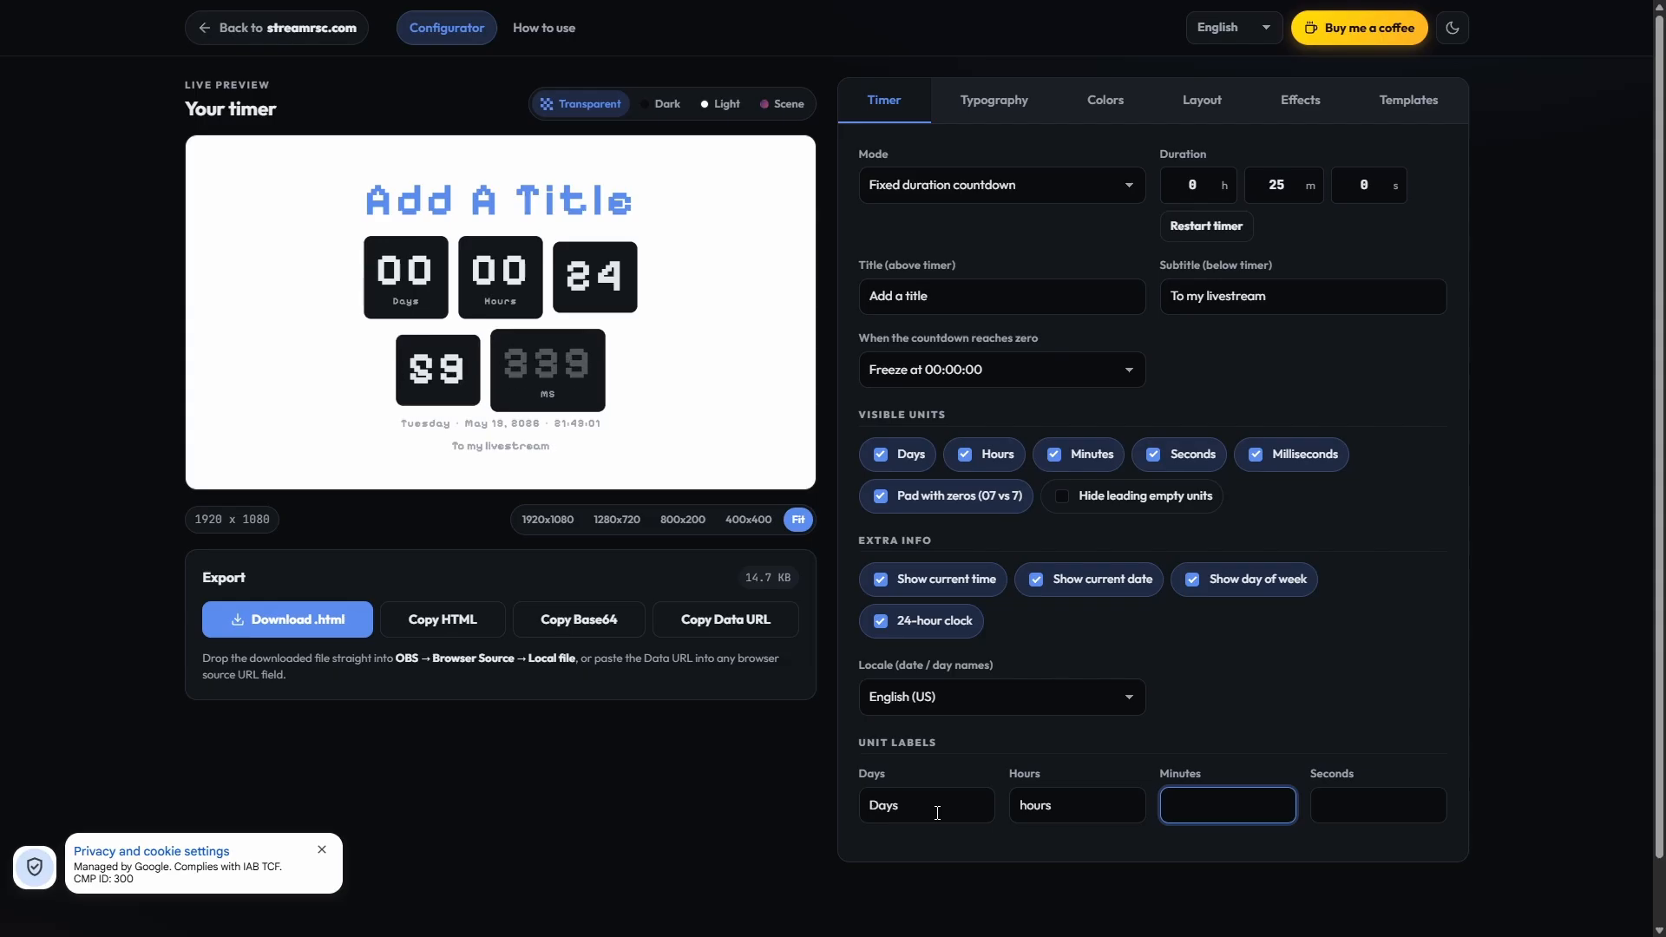
pyautogui.write('MiNuTes')
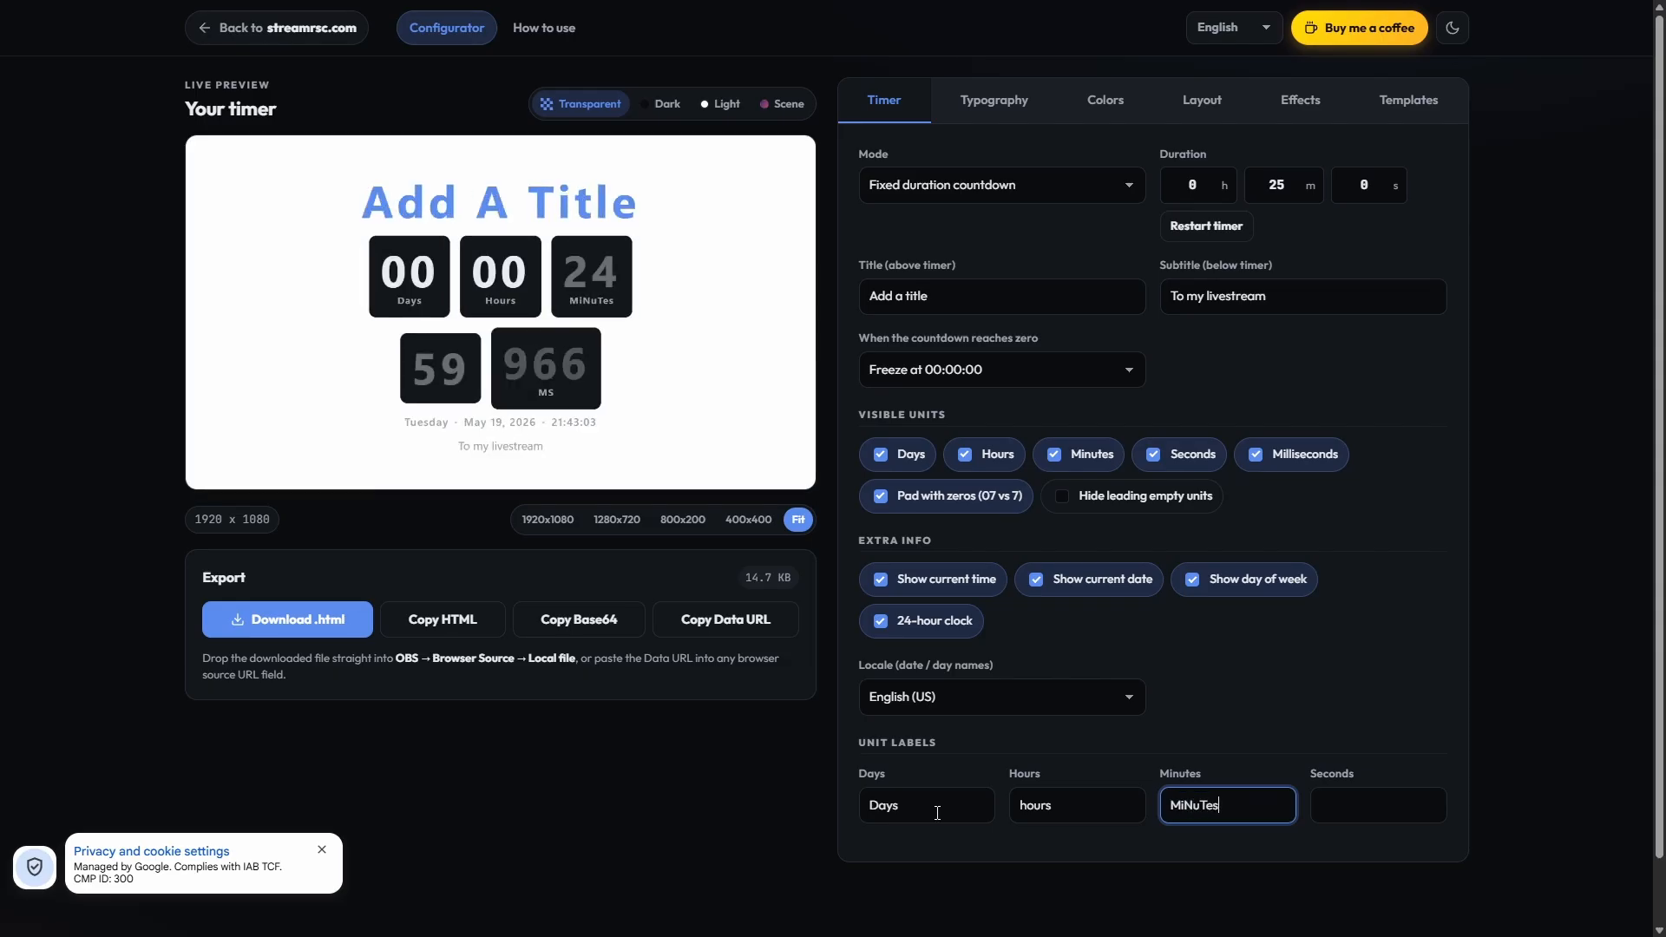
pyautogui.press('Tab')
pyautogui.write('S')
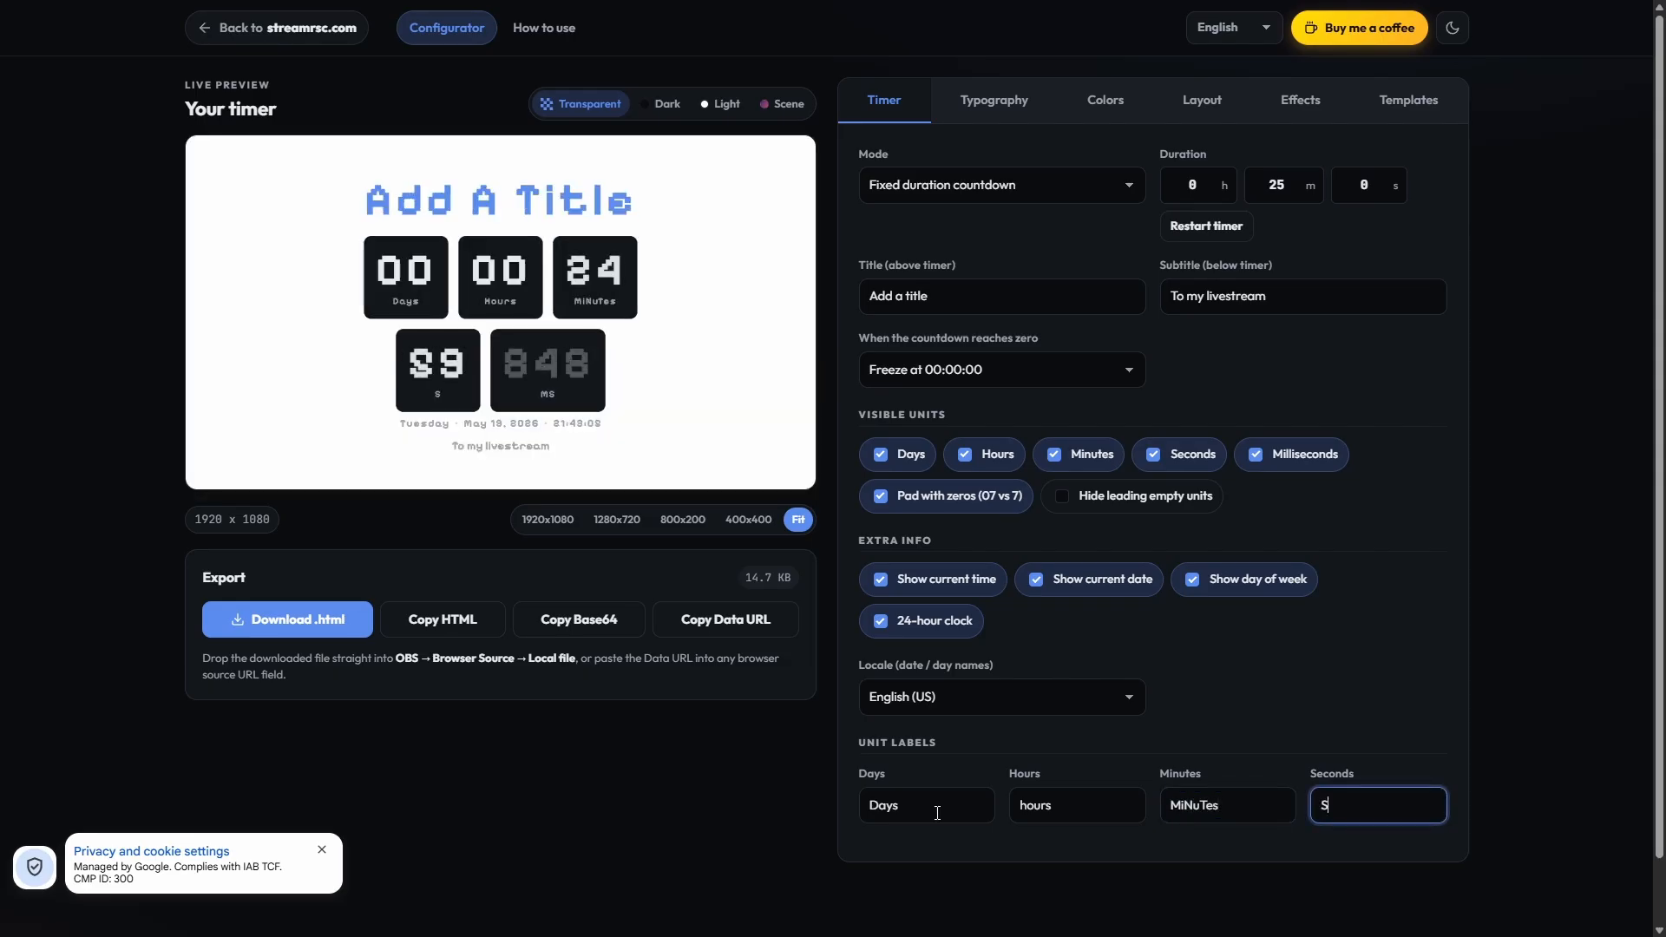
pyautogui.write('eCon')
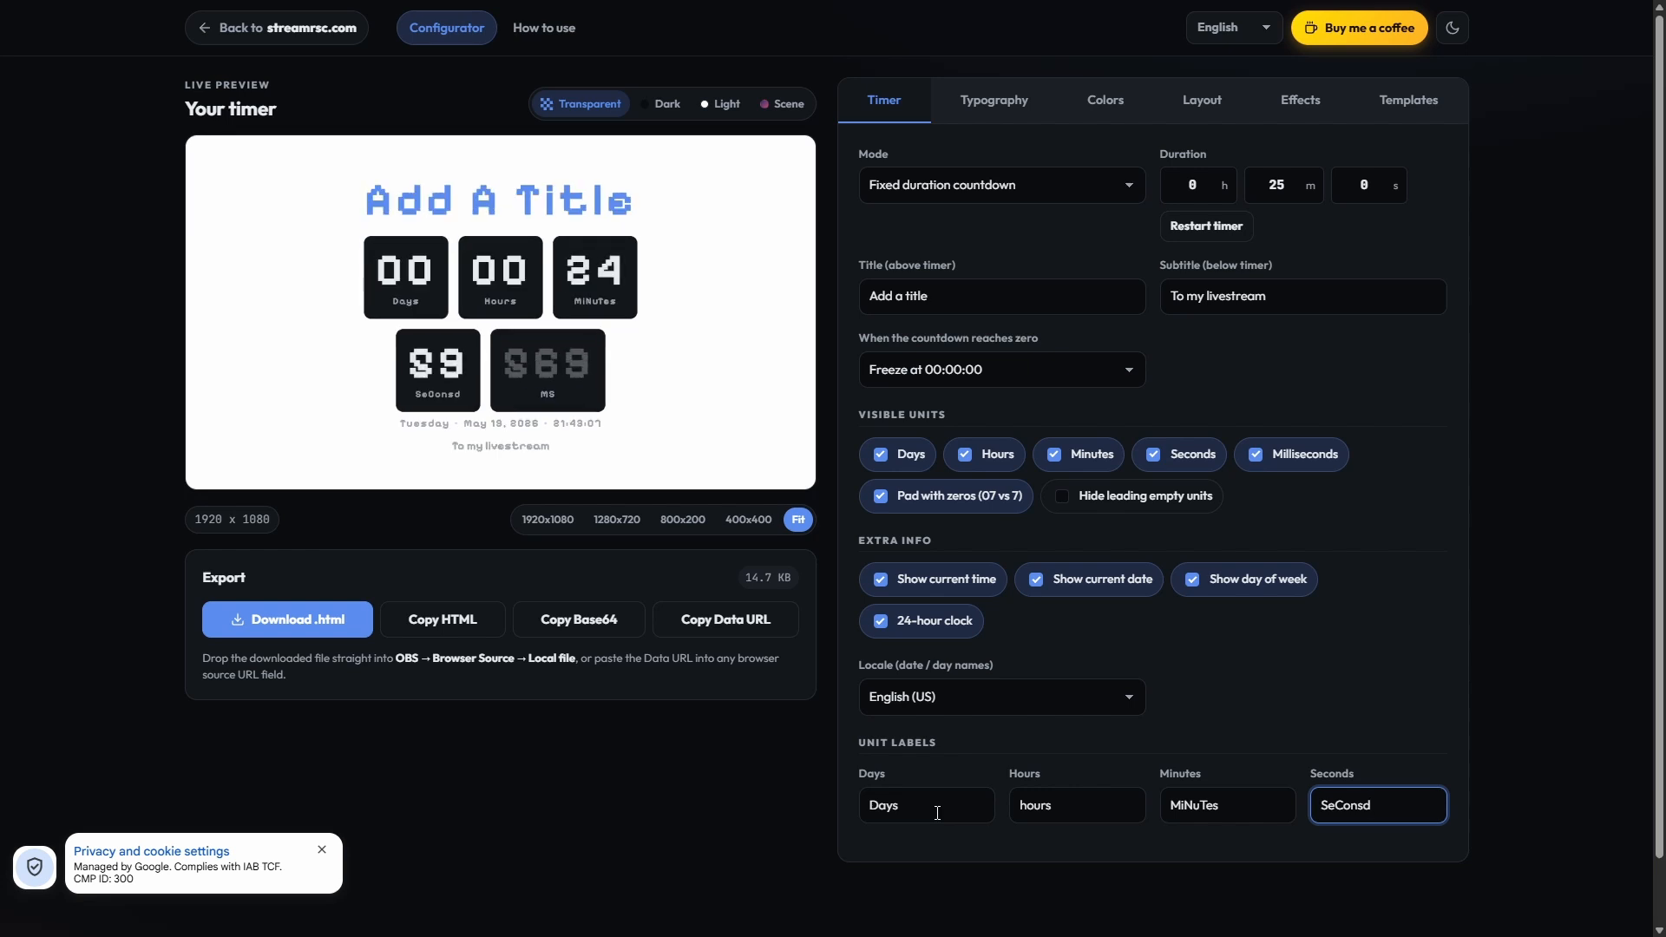
pyautogui.write('ds')
# Step: Try the lowercase label transform in the typography settings and switch it back to Capitalize
pyautogui.click(996, 105)
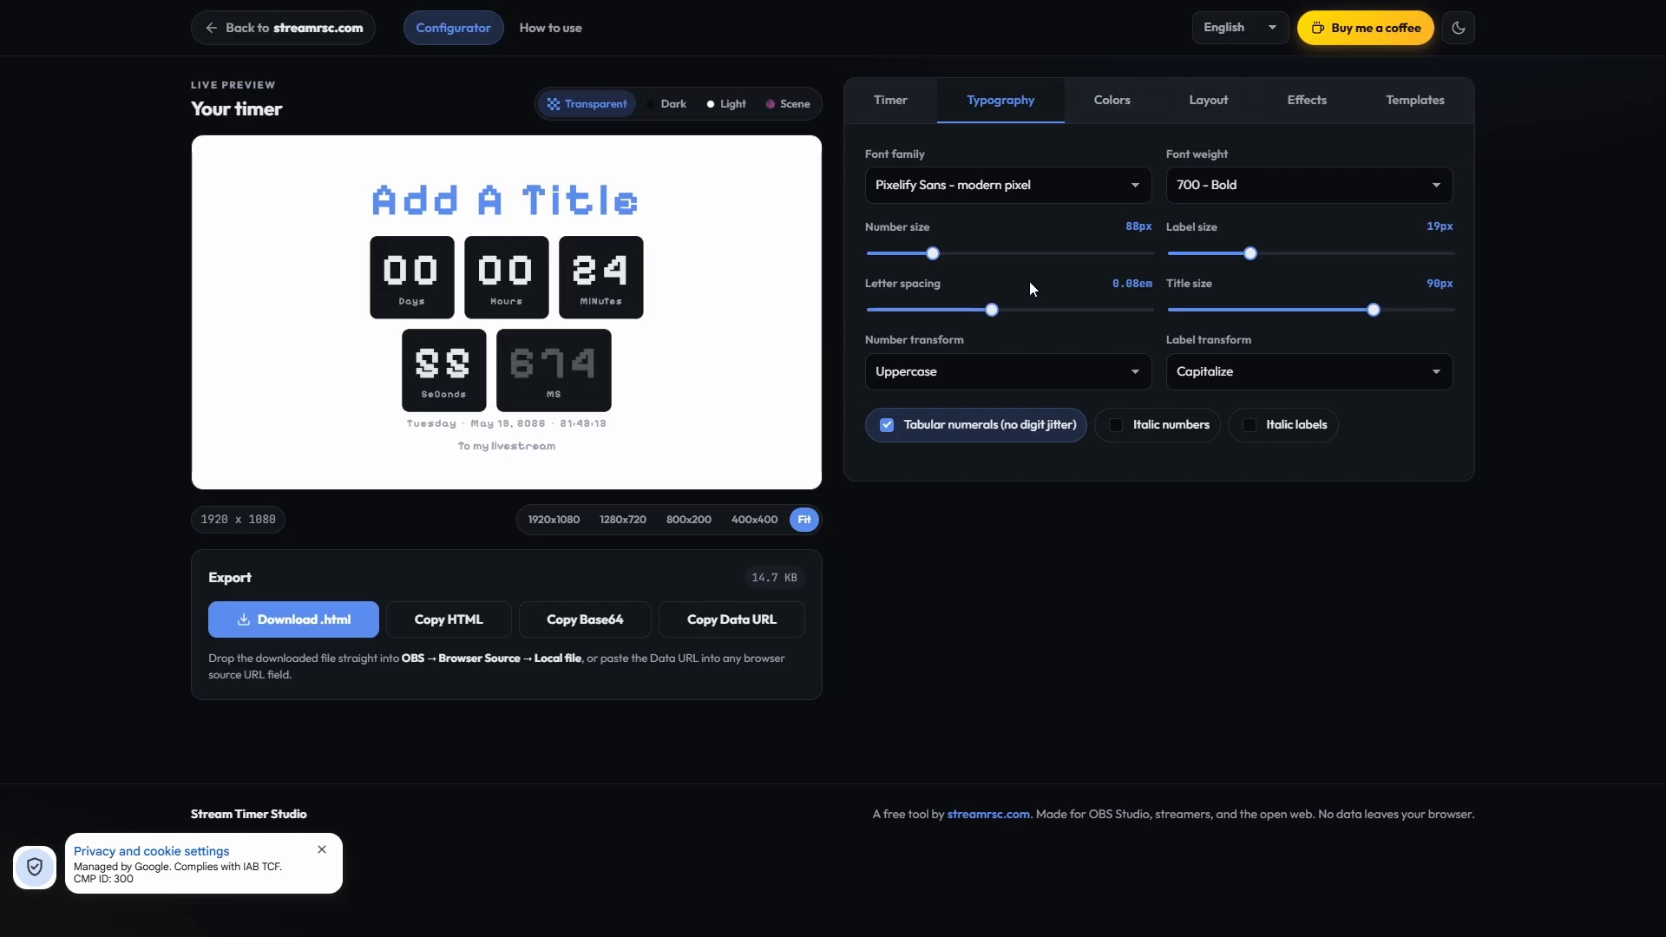
pyautogui.click(1211, 382)
pyautogui.click(1233, 430)
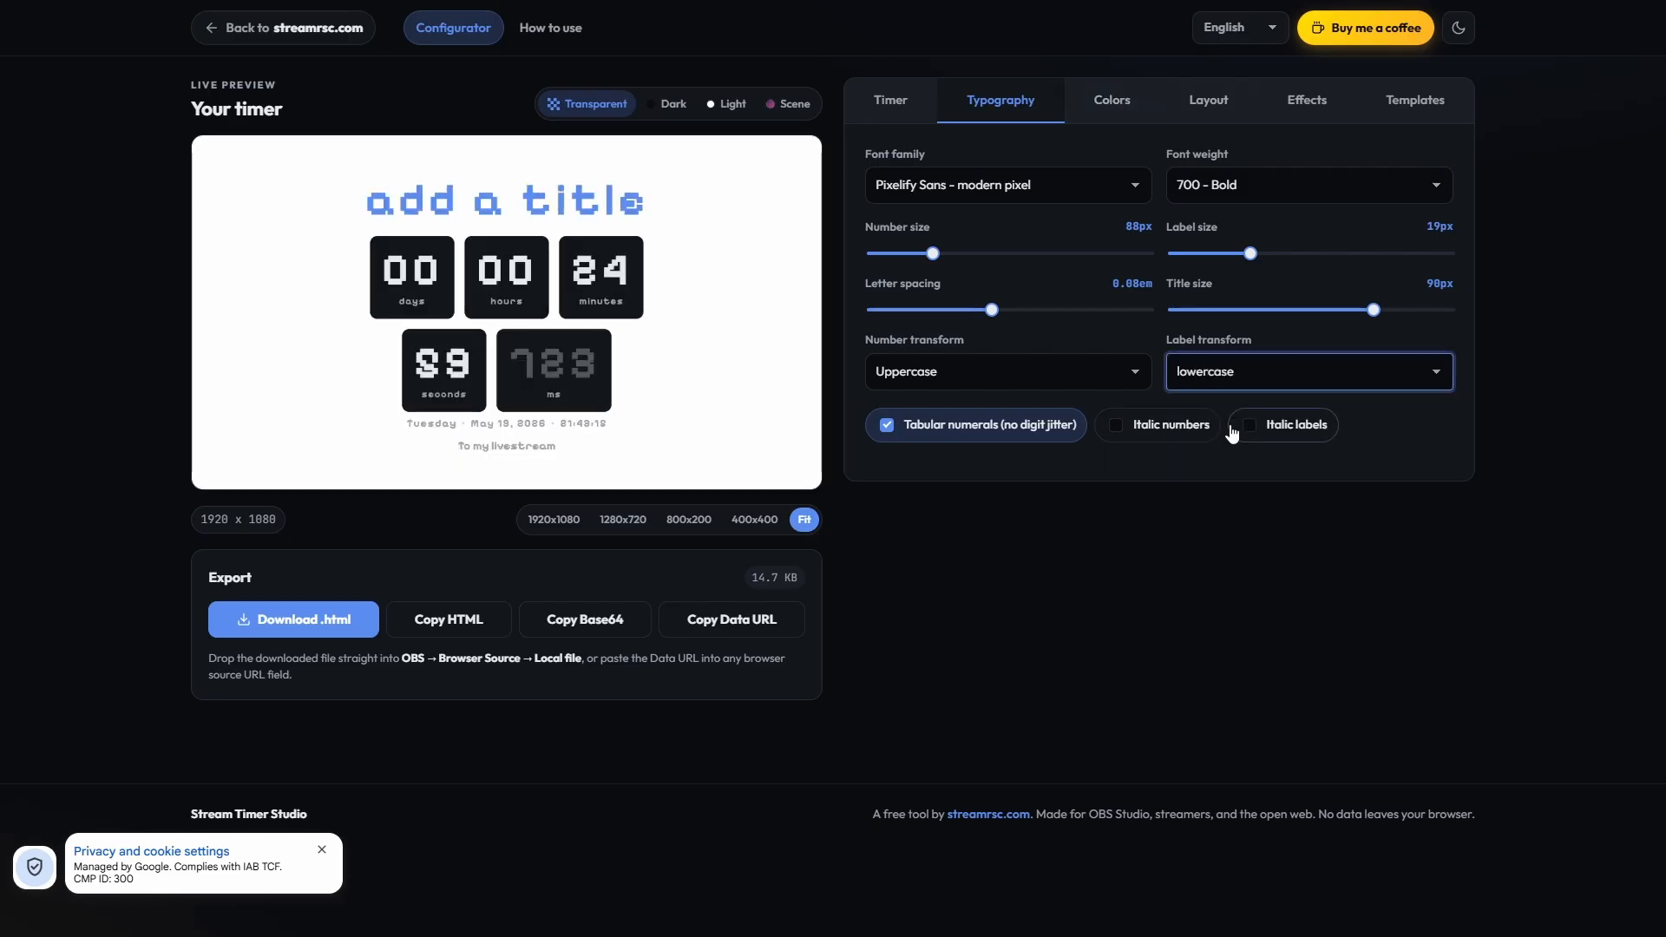
pyautogui.click(1229, 369)
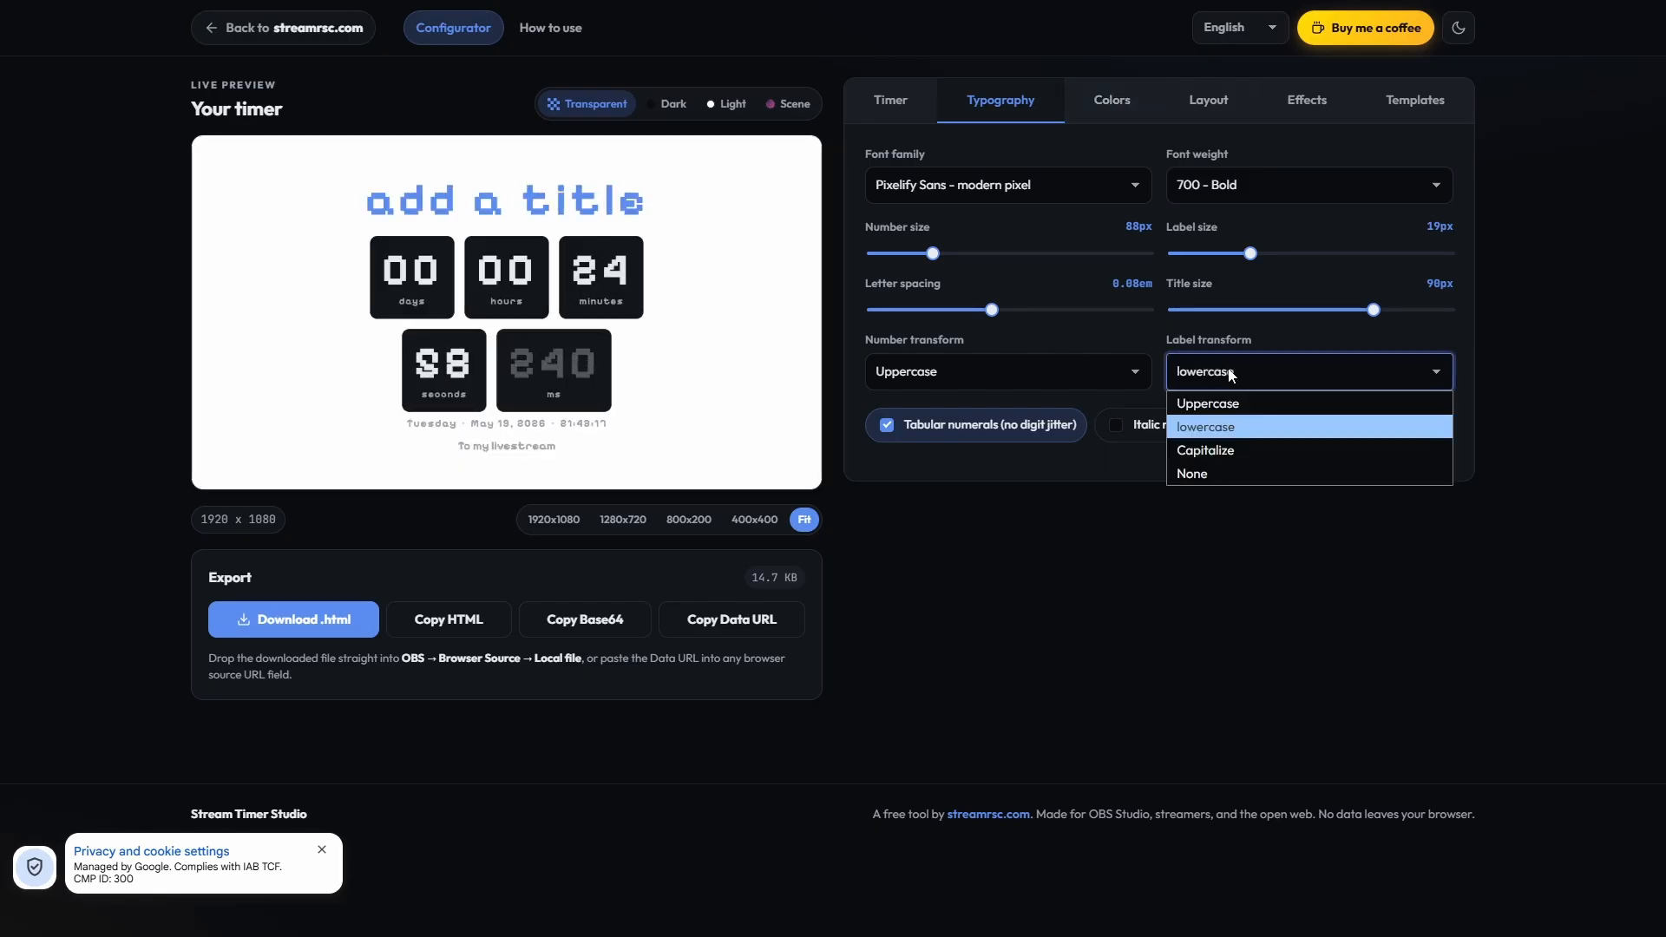
pyautogui.click(1211, 449)
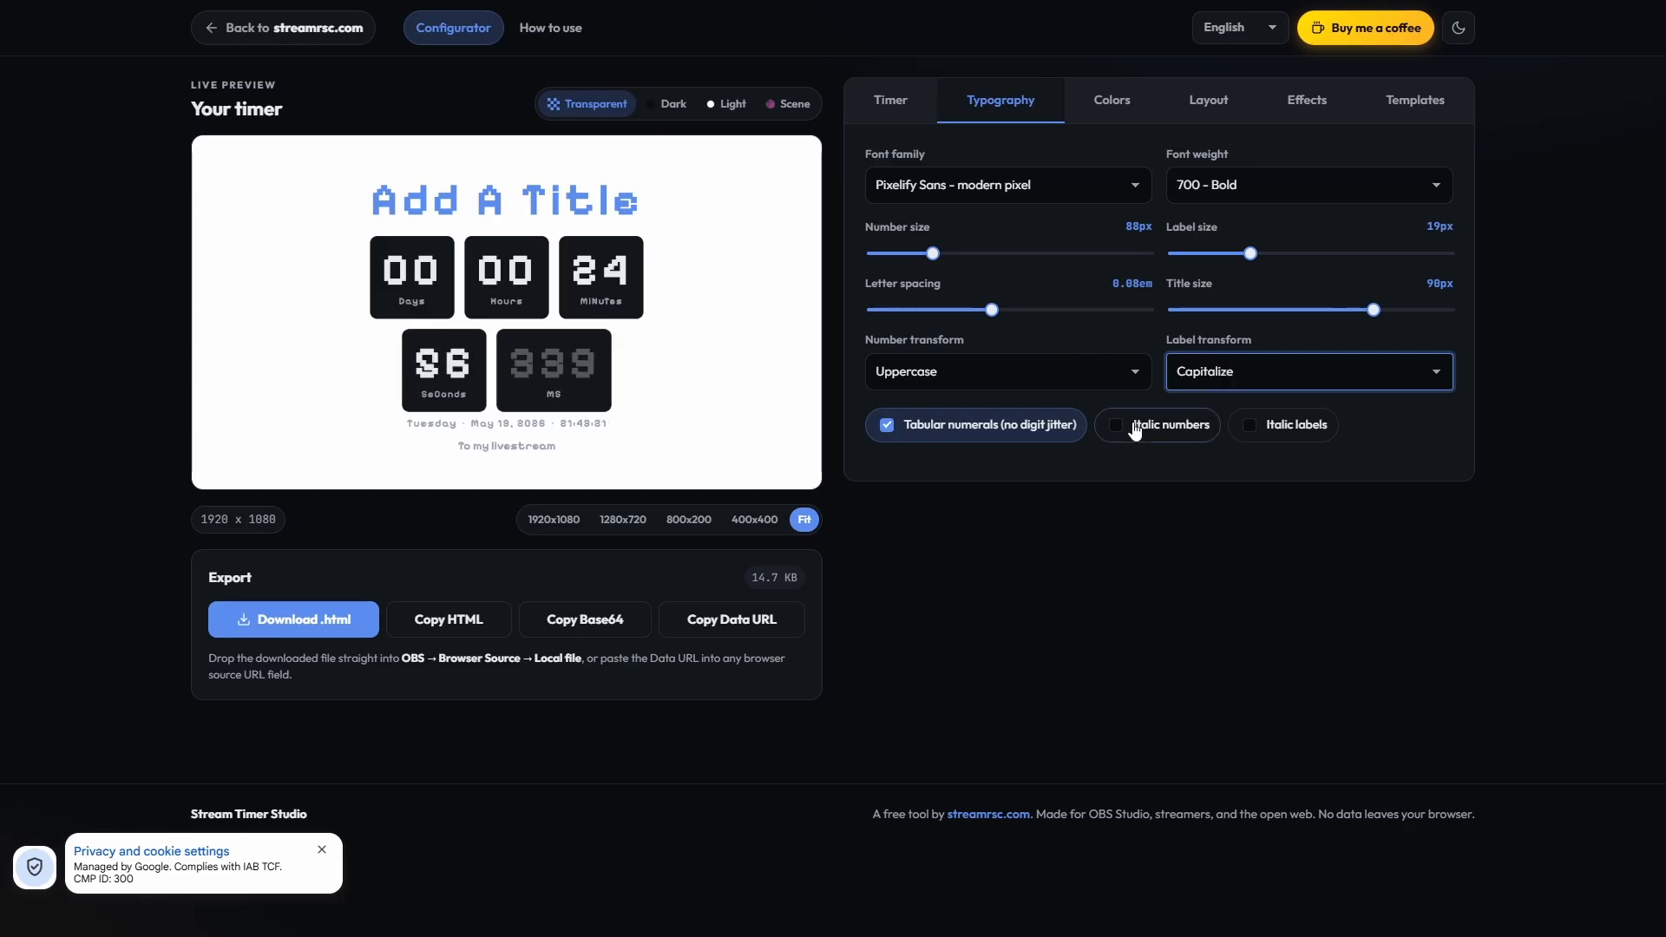
# Step: Try turning tabular numerals off and italic numbers and labels on, and restore all three options
pyautogui.click(946, 436)
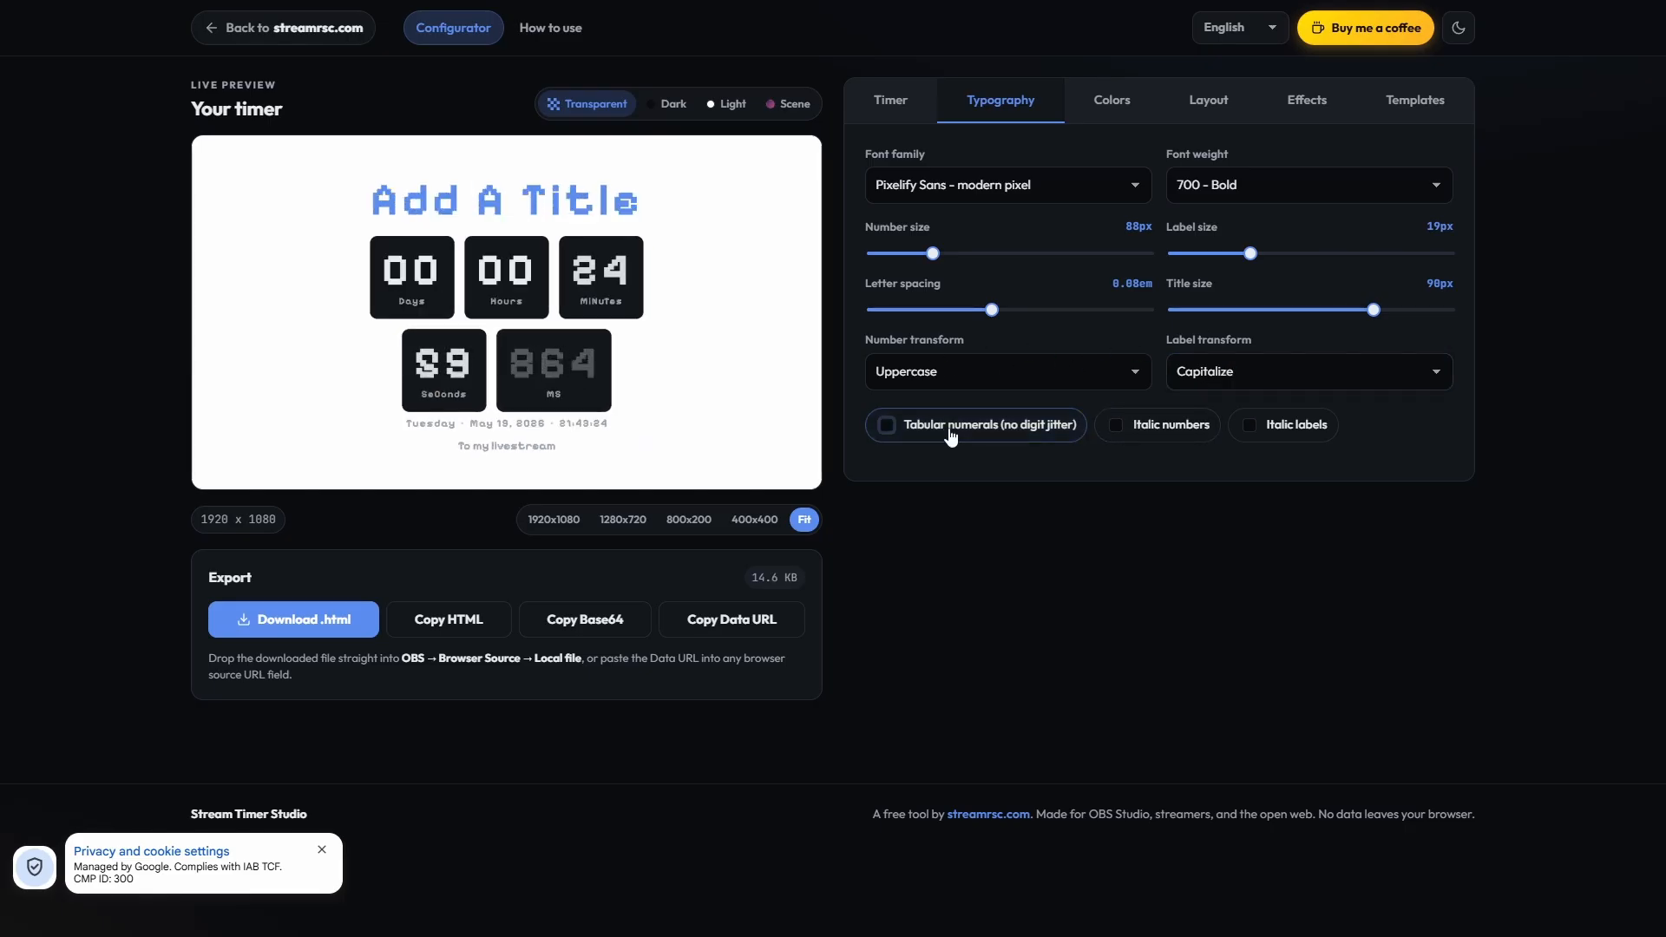
pyautogui.click(1154, 429)
pyautogui.click(1244, 441)
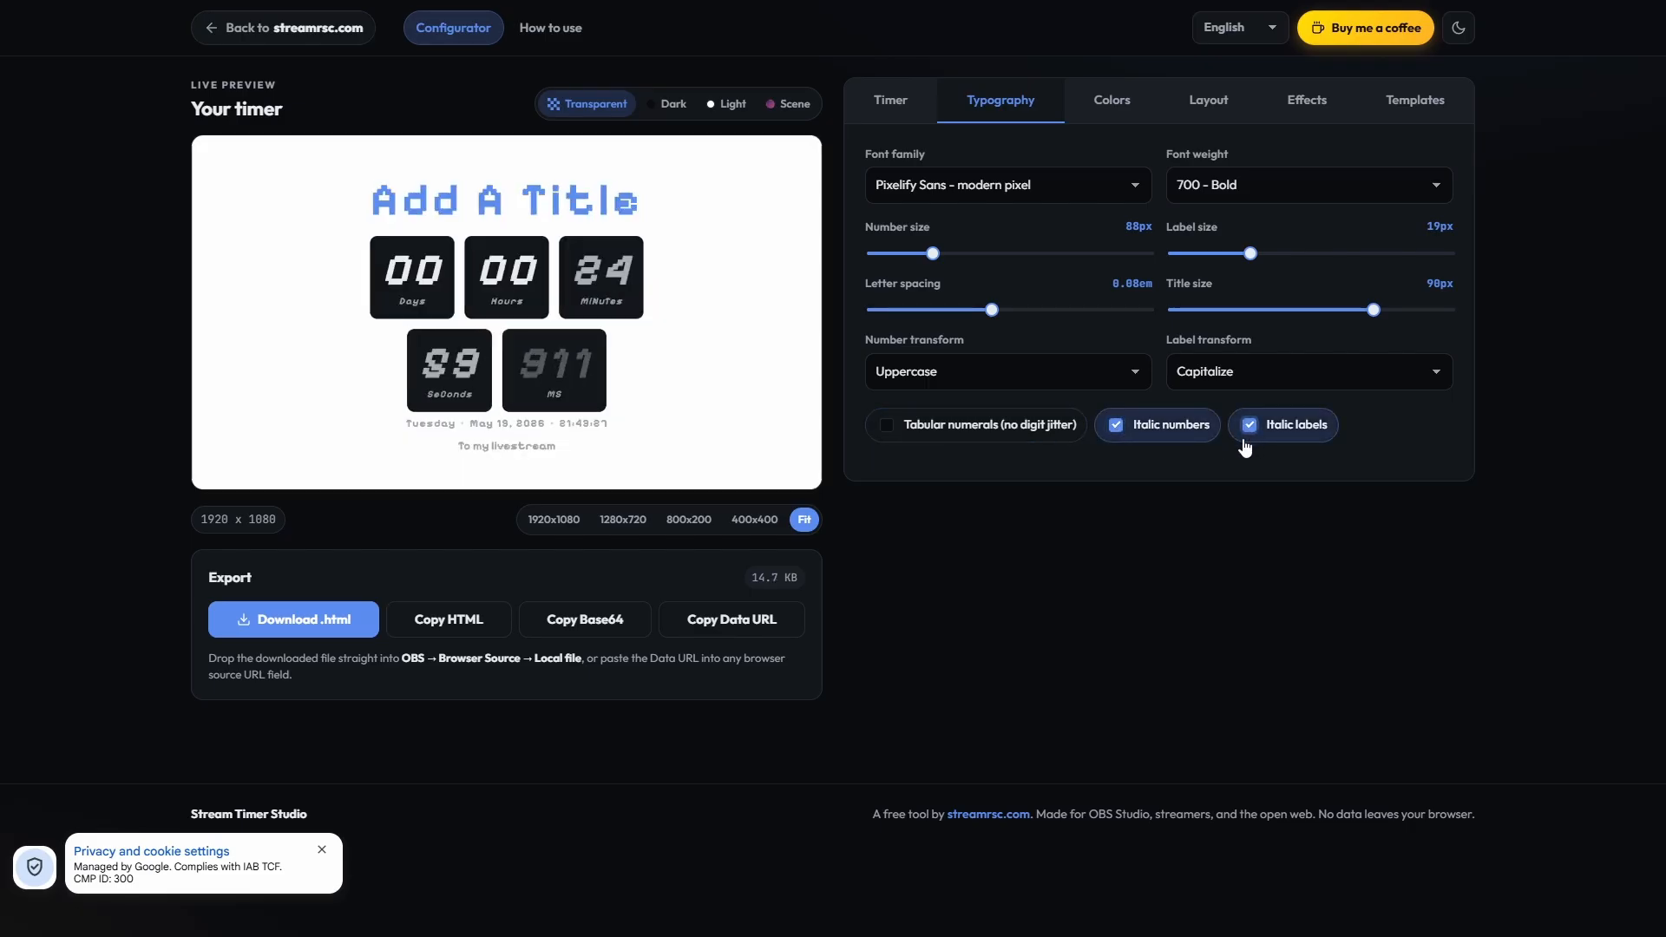
pyautogui.click(907, 425)
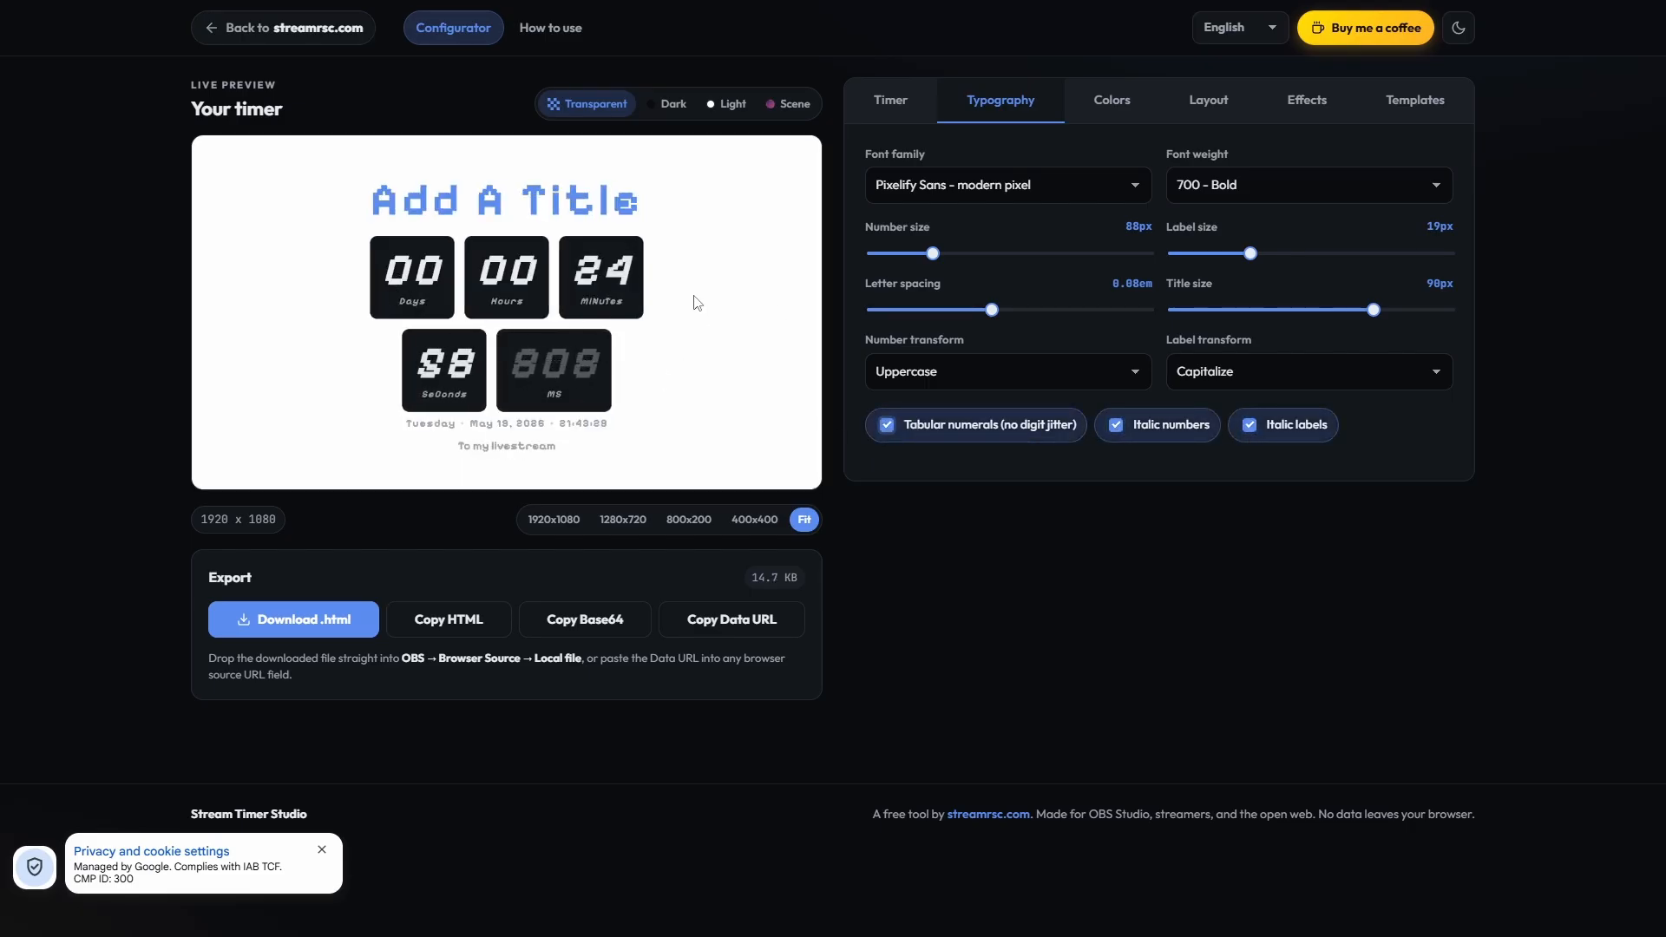
pyautogui.click(1275, 427)
pyautogui.click(1127, 424)
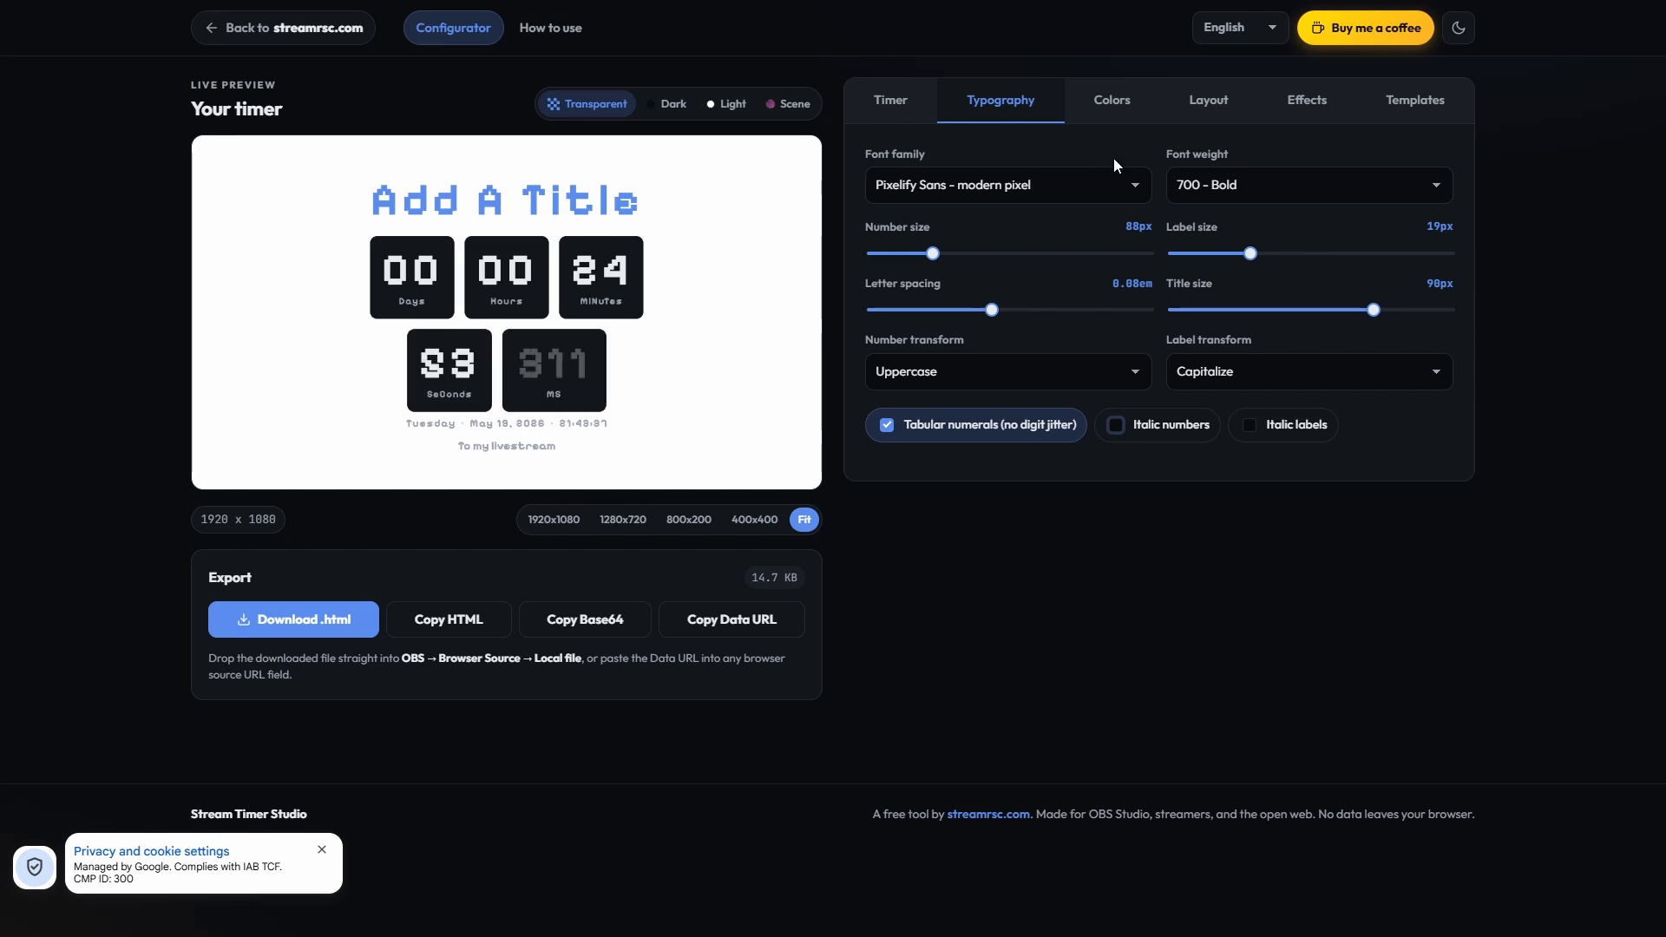
# Step: Review the background mode options in the color settings and keep Transparent (OBS overlay)
pyautogui.click(1114, 102)
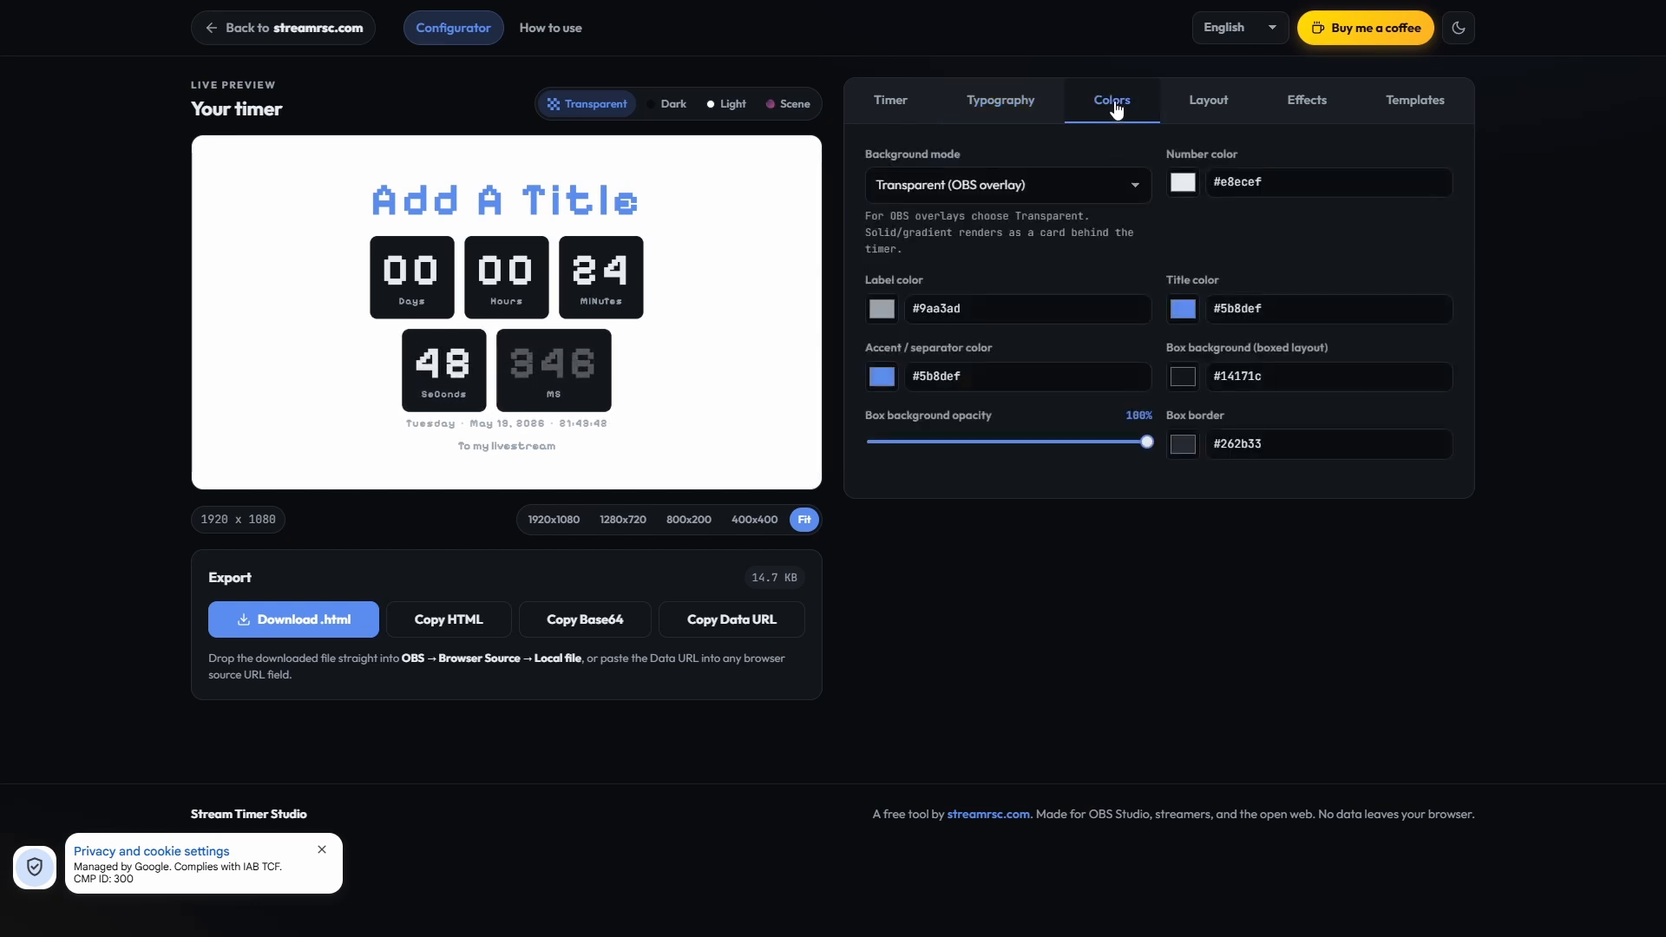
pyautogui.click(1076, 178)
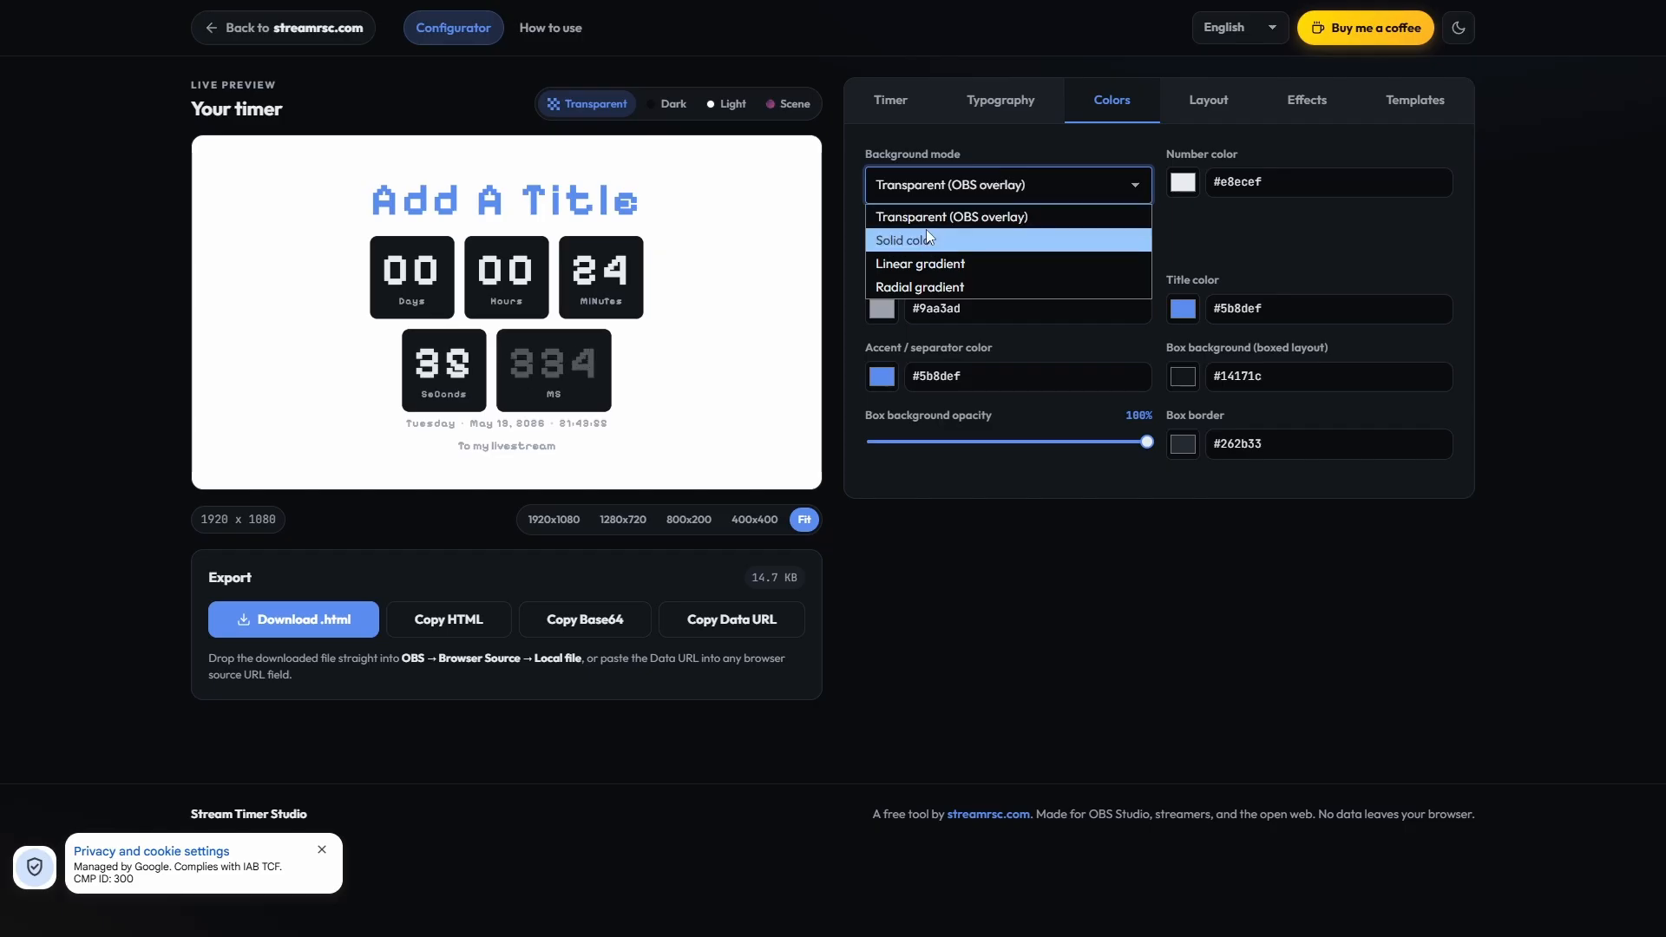
pyautogui.click(987, 218)
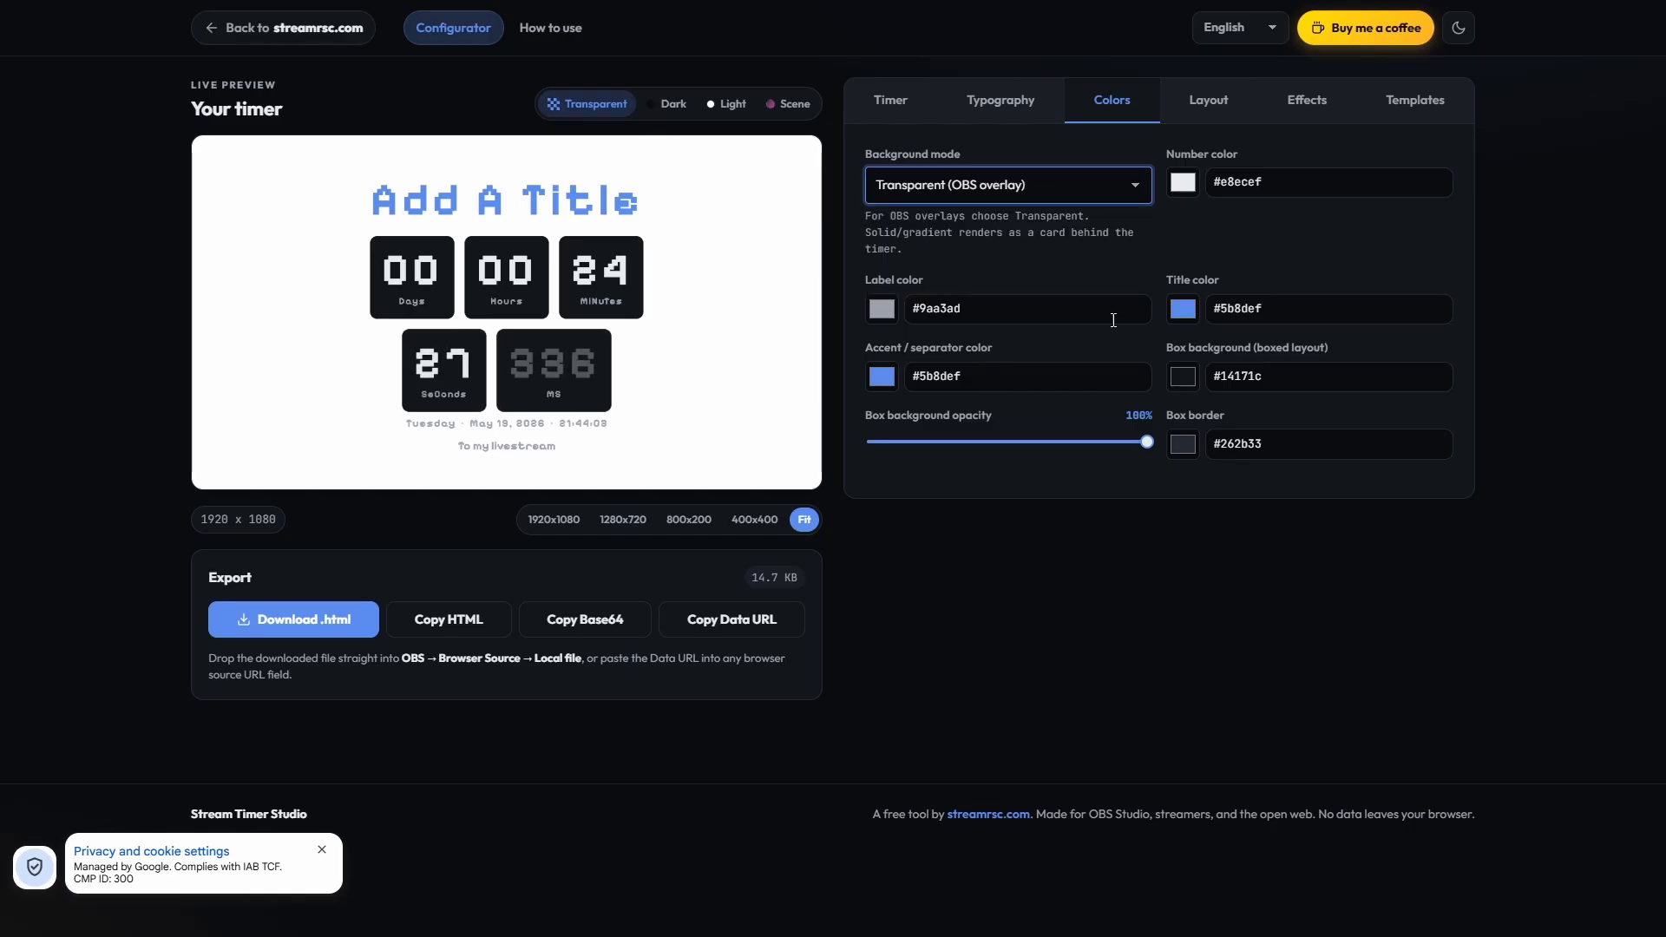
# Step: Try purple #4d13b9 as the number color and replace it with the blue #5b8def sampled from the title in the preview
pyautogui.click(1183, 182)
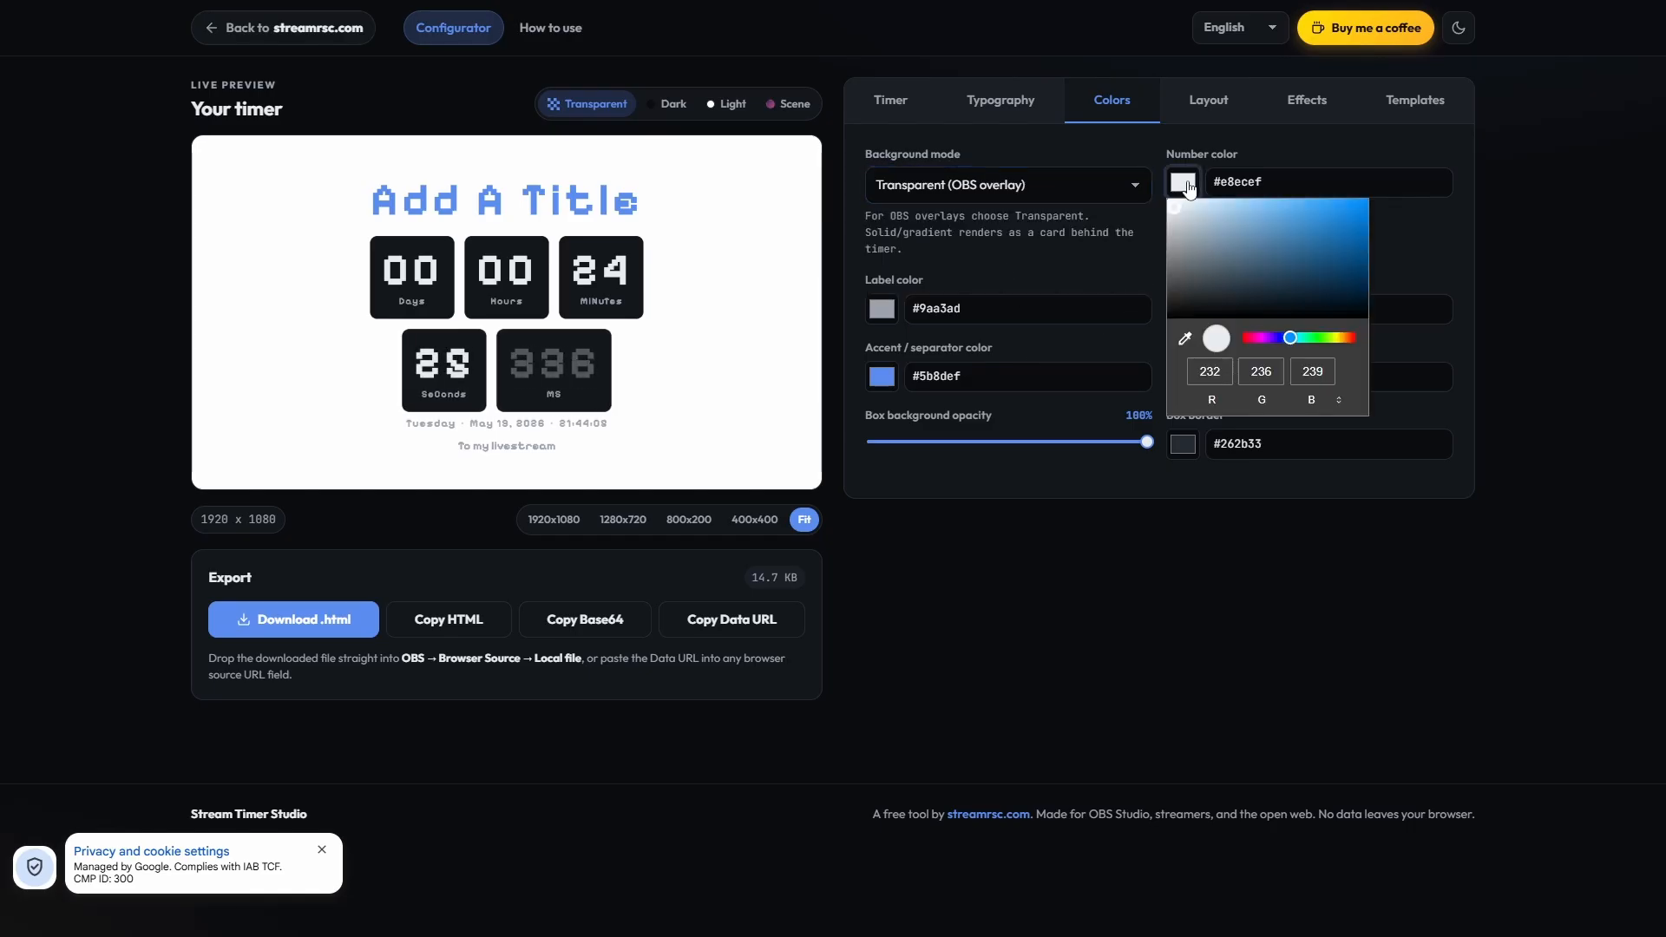
pyautogui.click(1274, 338)
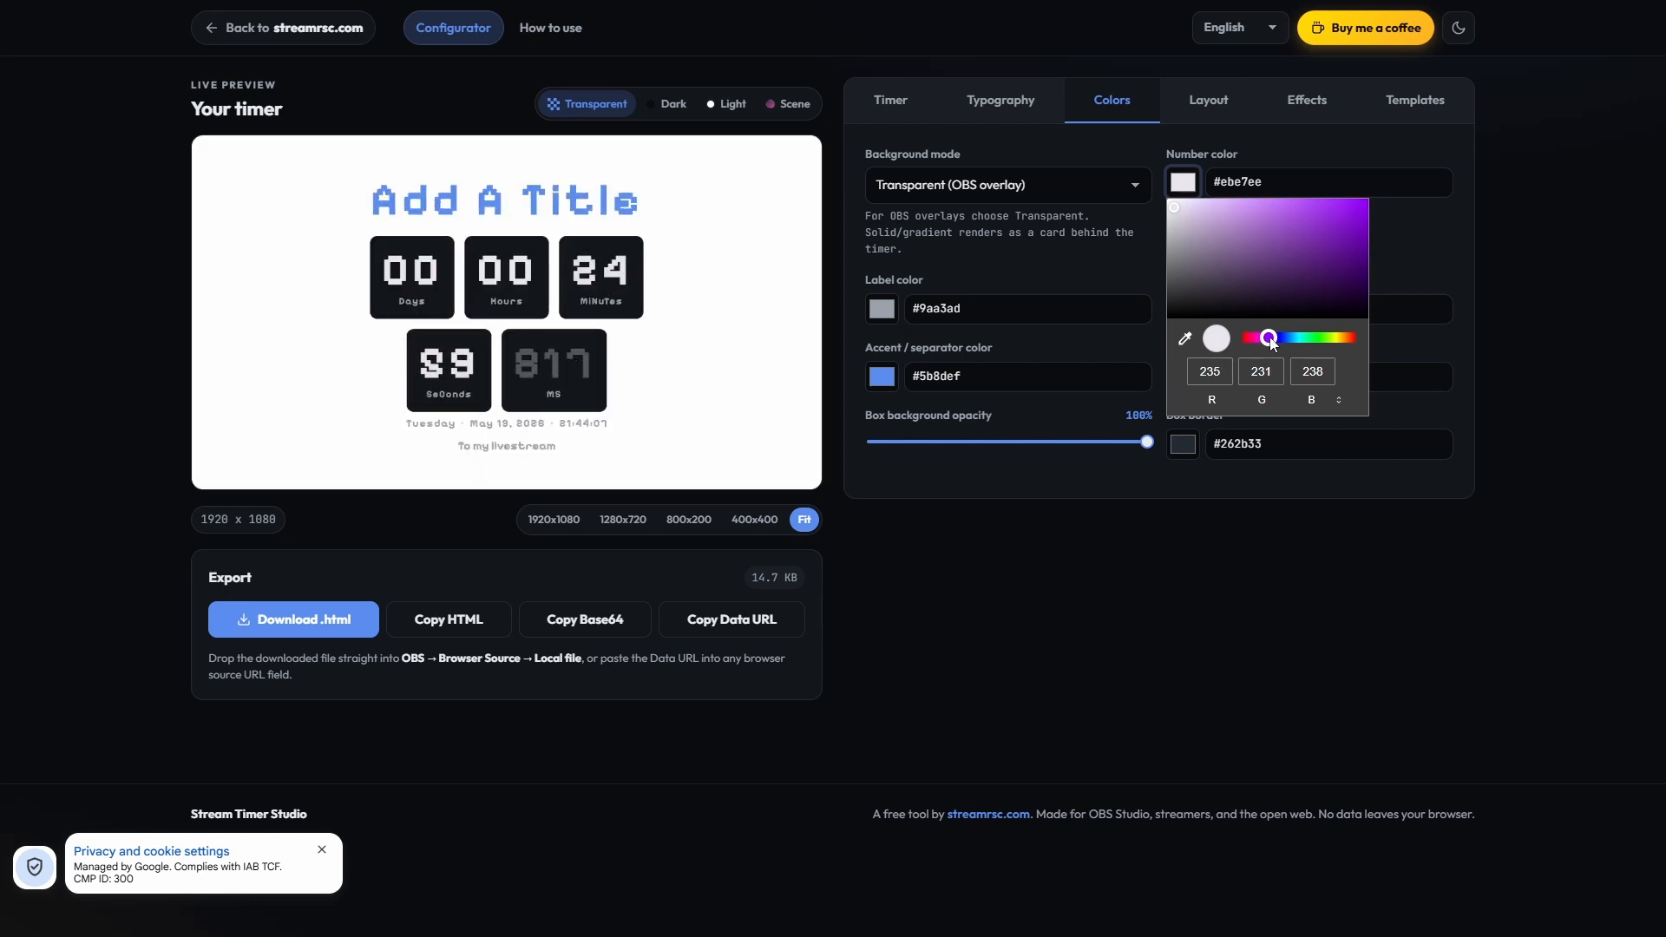
pyautogui.click(1275, 344)
pyautogui.moveTo(1271, 339); pyautogui.dragTo(1274, 338)
pyautogui.moveTo(1335, 287); pyautogui.dragTo(1346, 232)
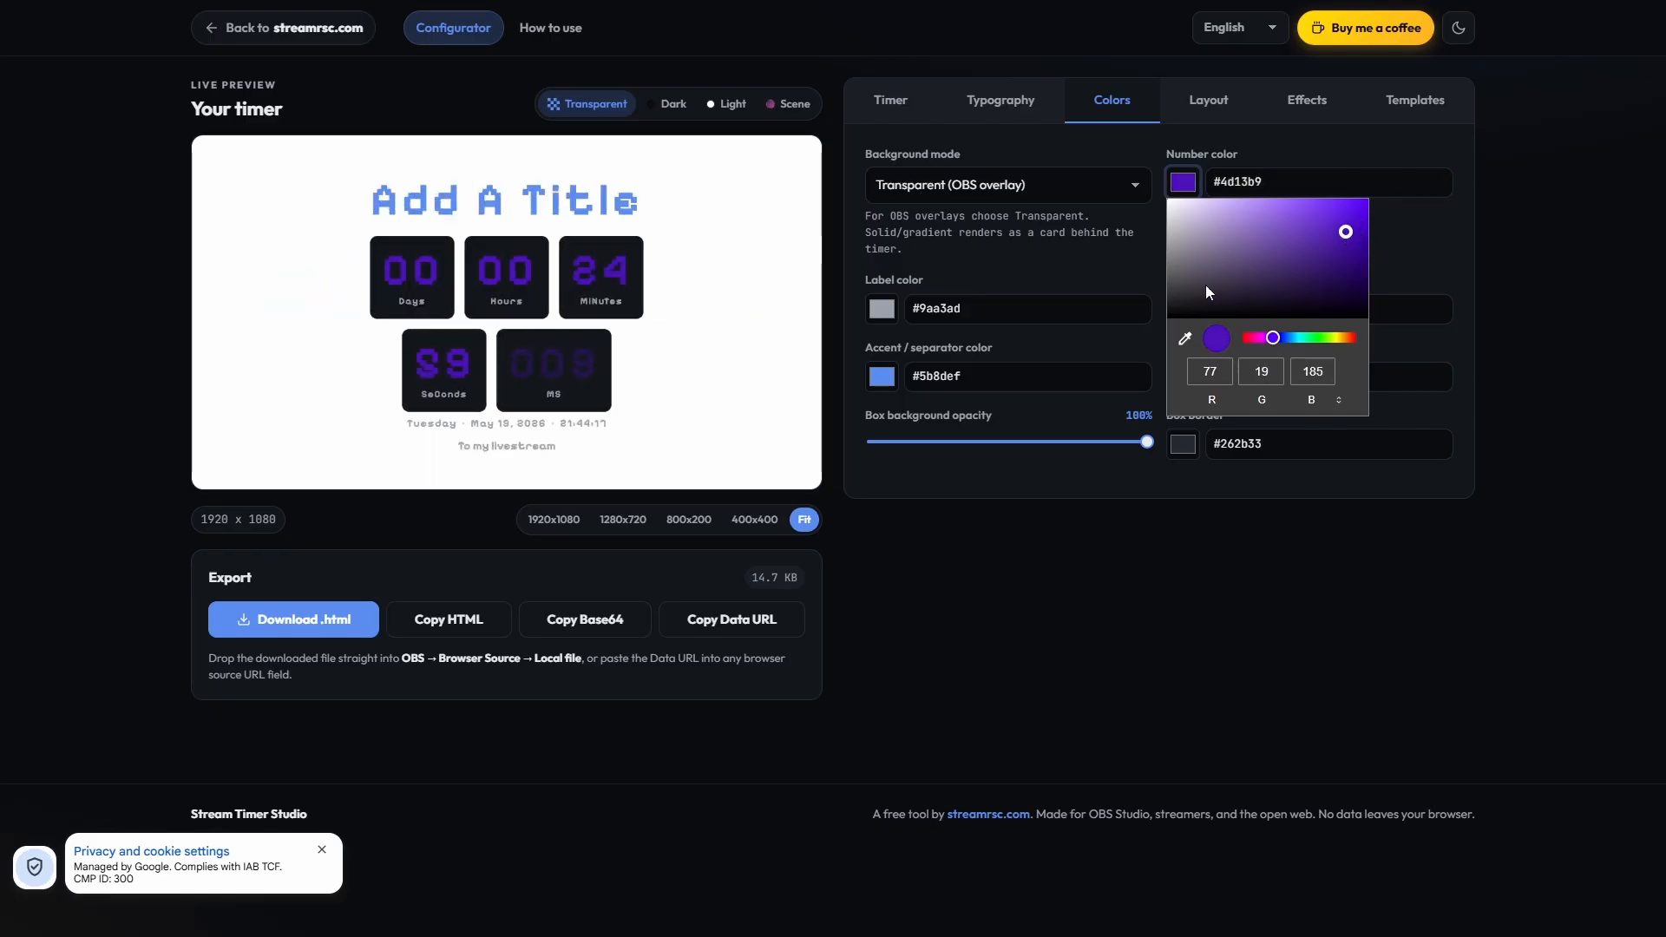
pyautogui.click(1184, 338)
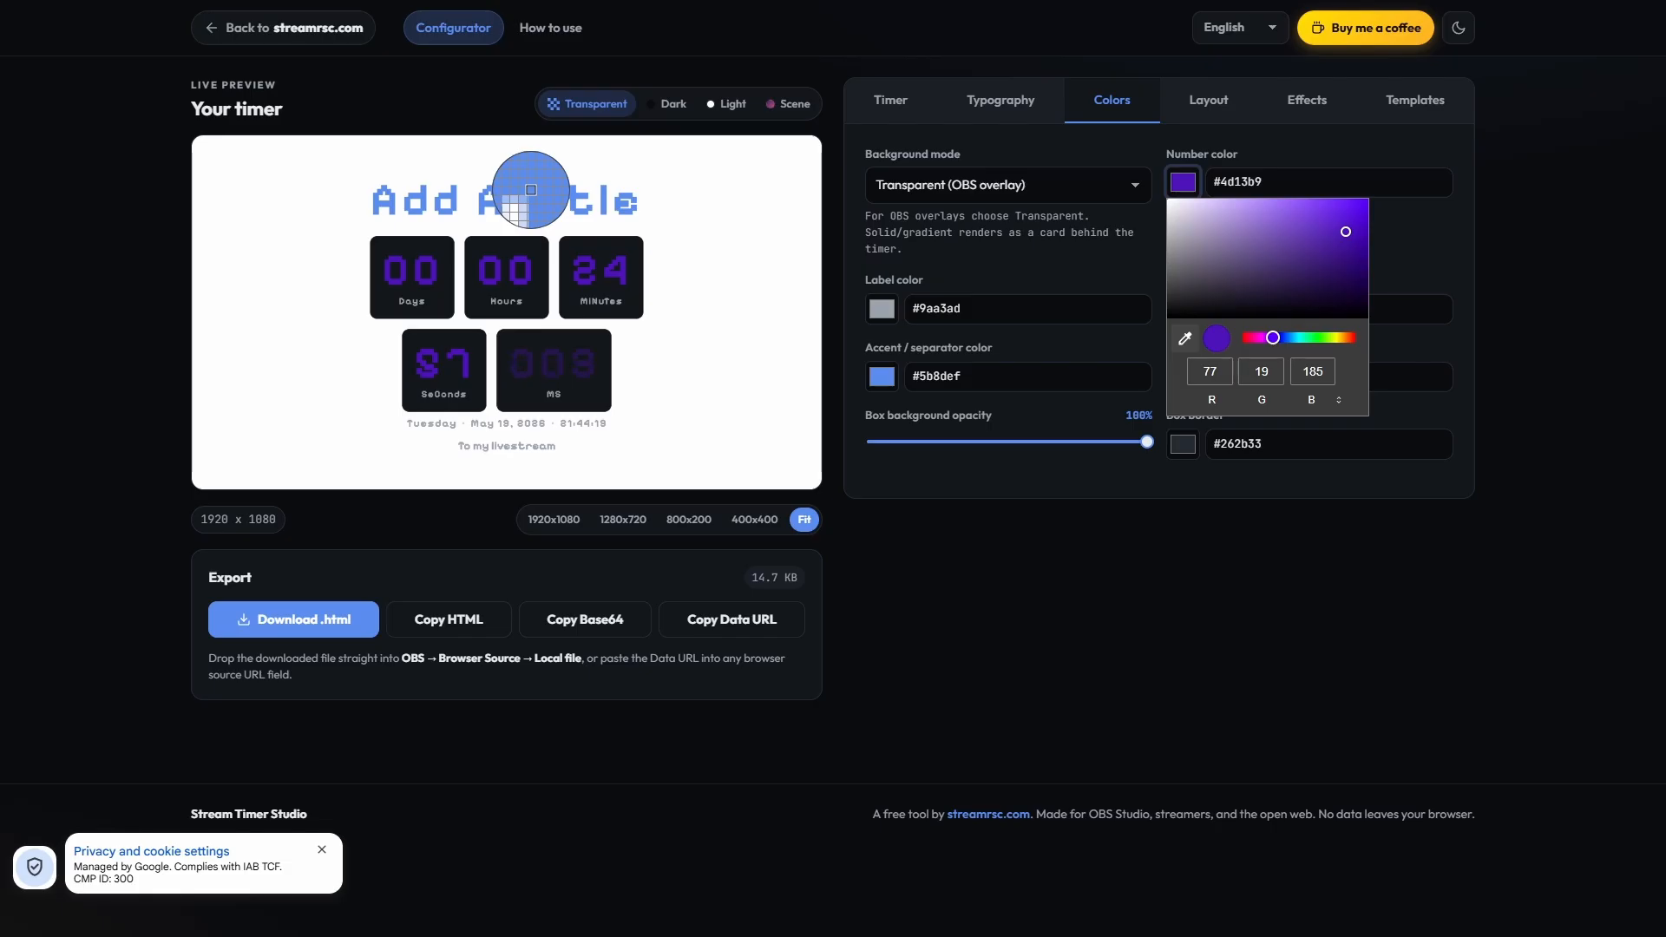
pyautogui.click(531, 190)
pyautogui.click(1417, 269)
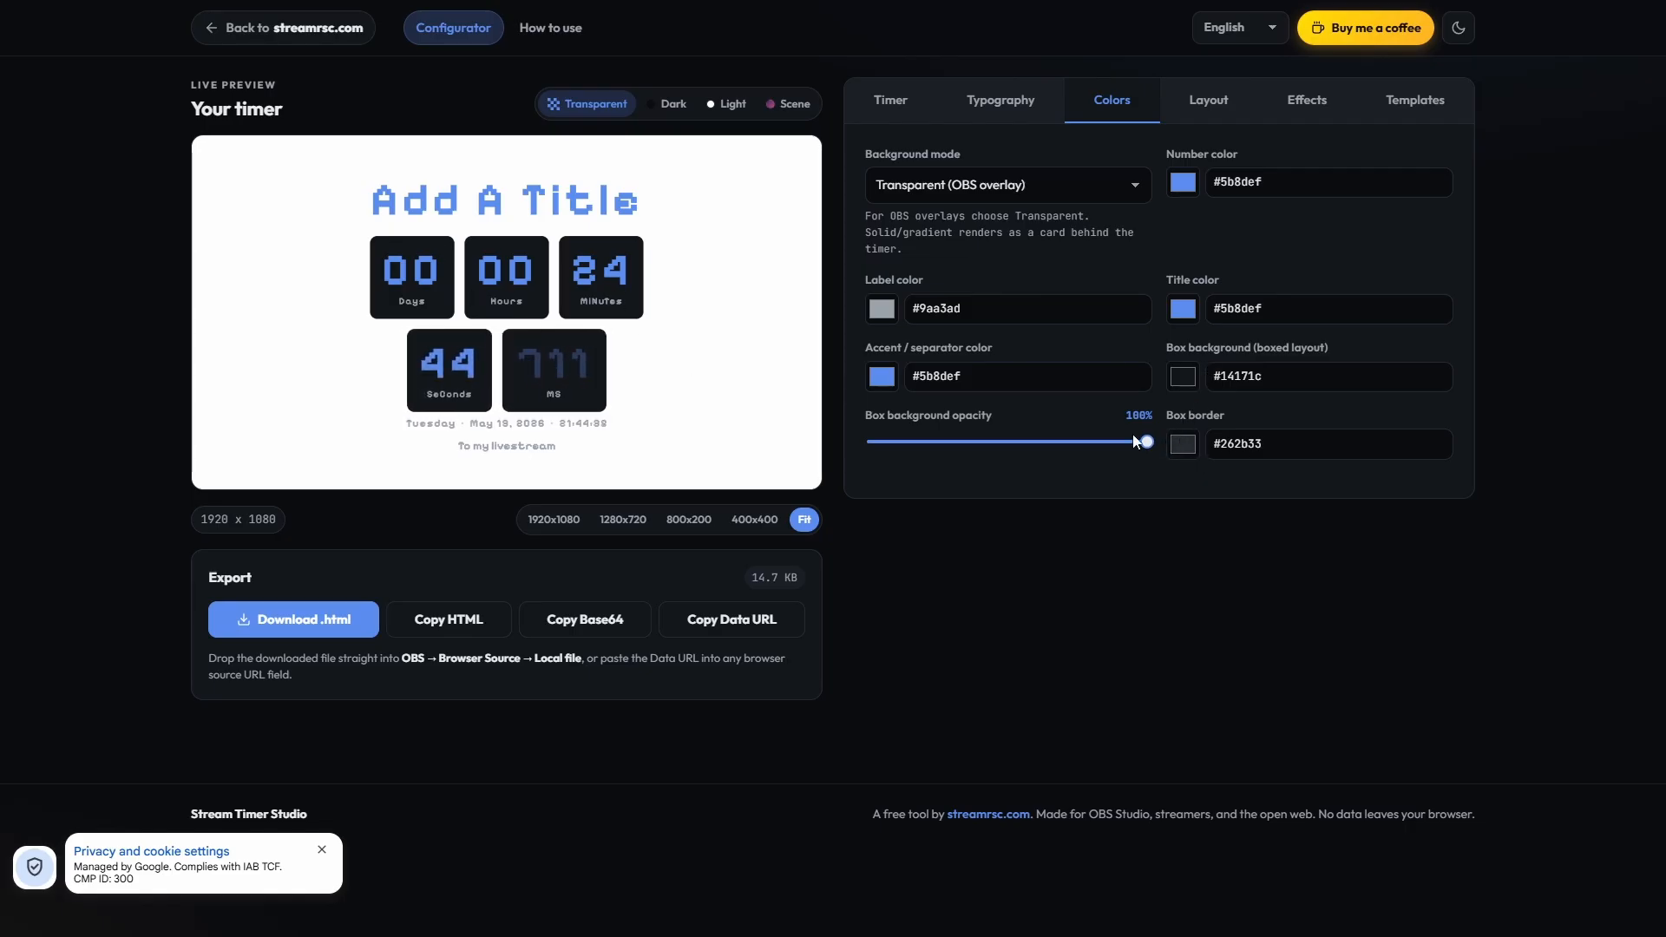
# Step: Try a box background opacity of 98% and restore it to 100%
pyautogui.moveTo(1148, 442)
pyautogui.mouseDown()
pyautogui.moveTo(874, 443)
pyautogui.moveTo(1142, 443)
pyautogui.mouseUp()
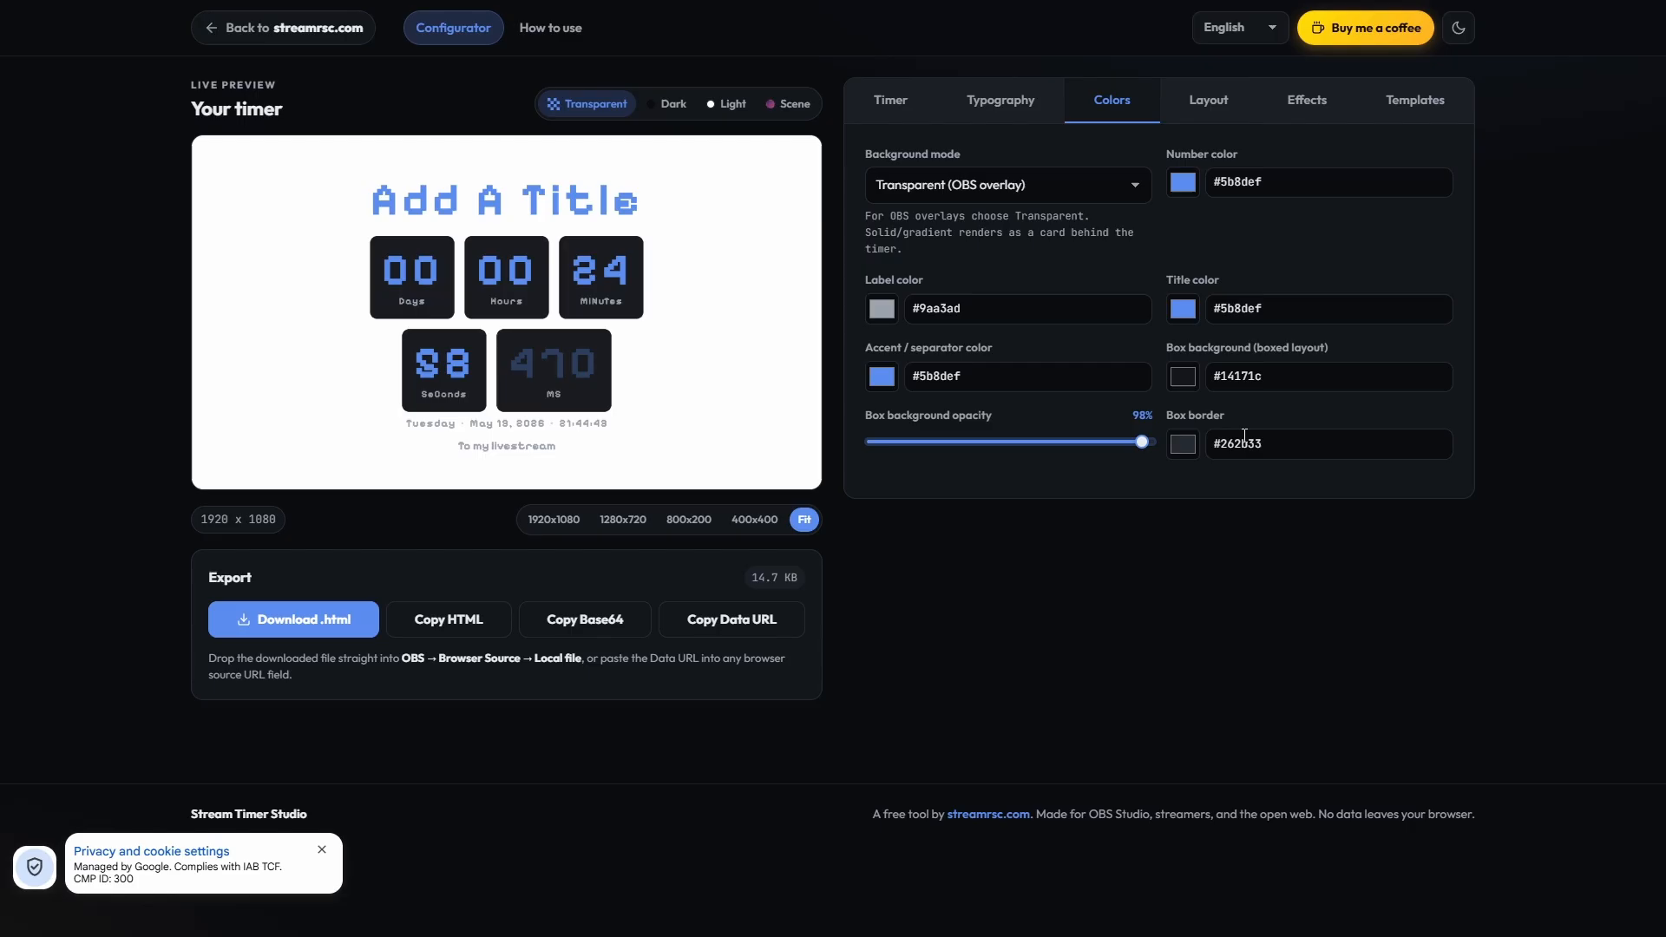
pyautogui.click(1148, 442)
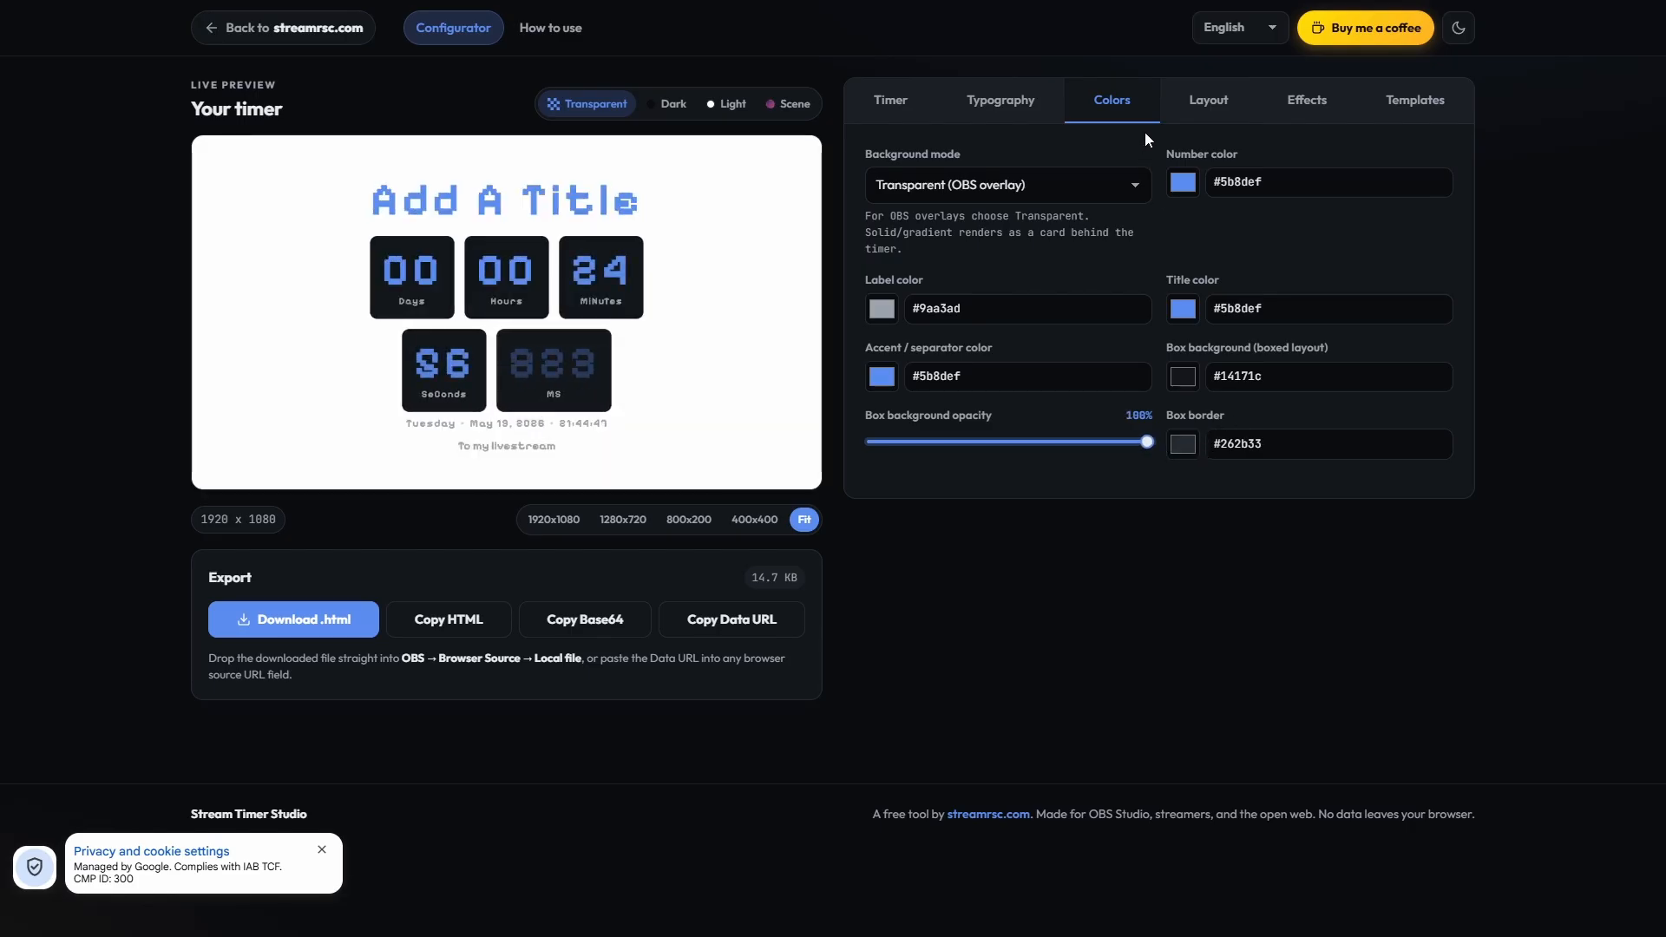
# Step: Change the timer's layout style to Inline - 12:34:56
pyautogui.click(1215, 109)
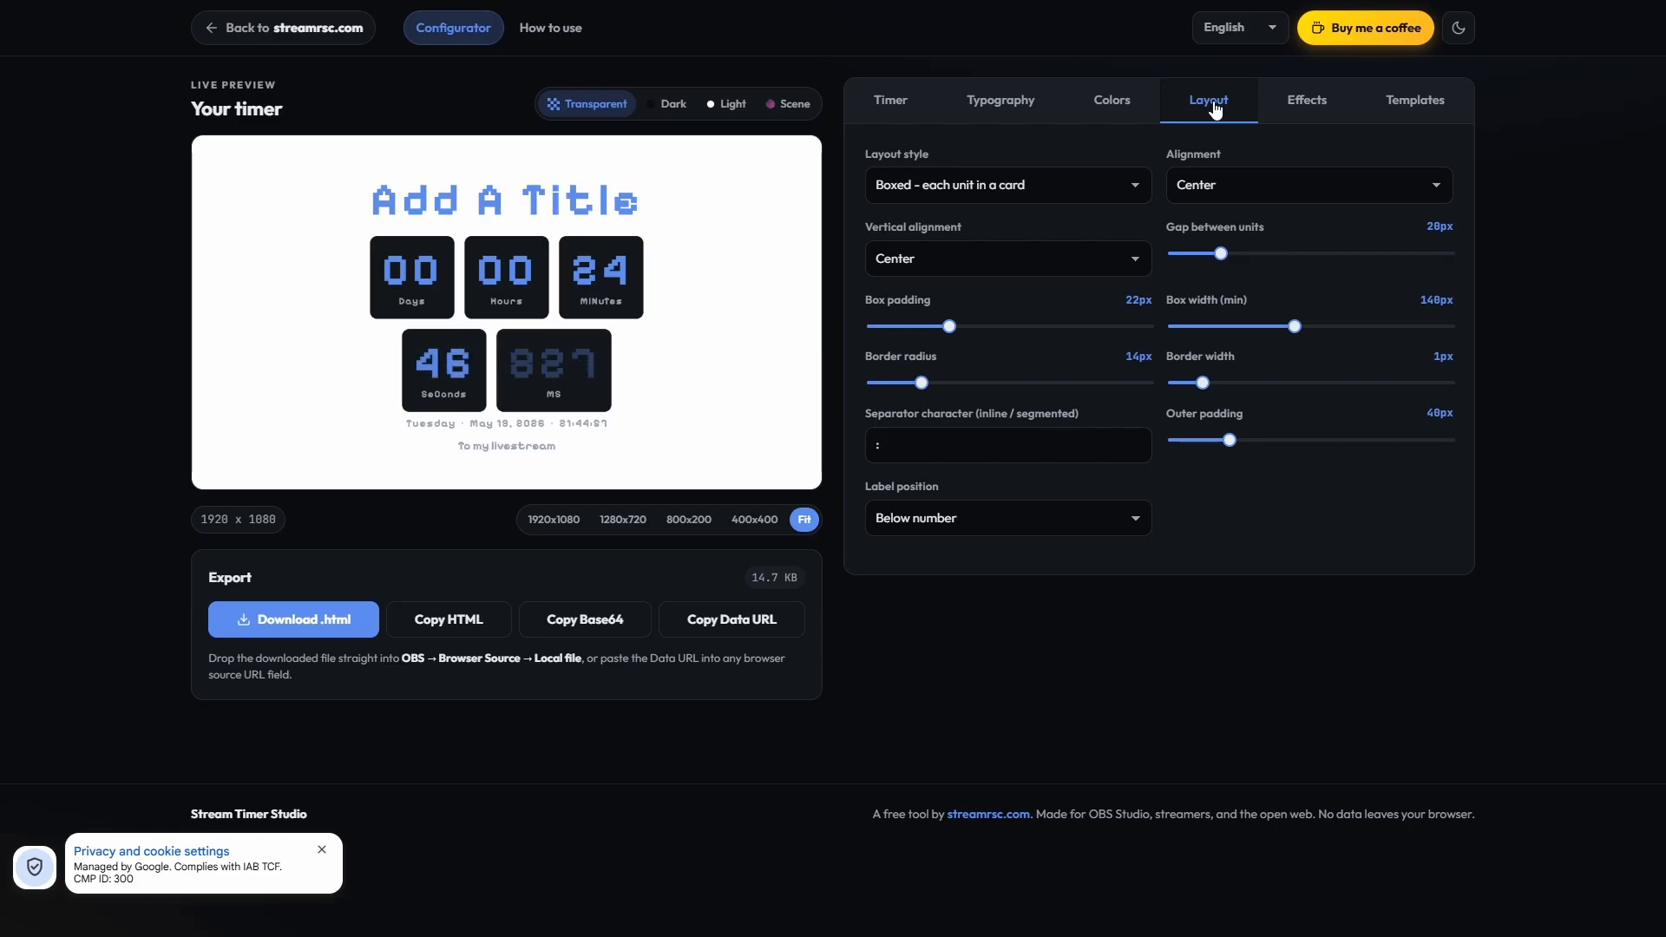
pyautogui.click(983, 198)
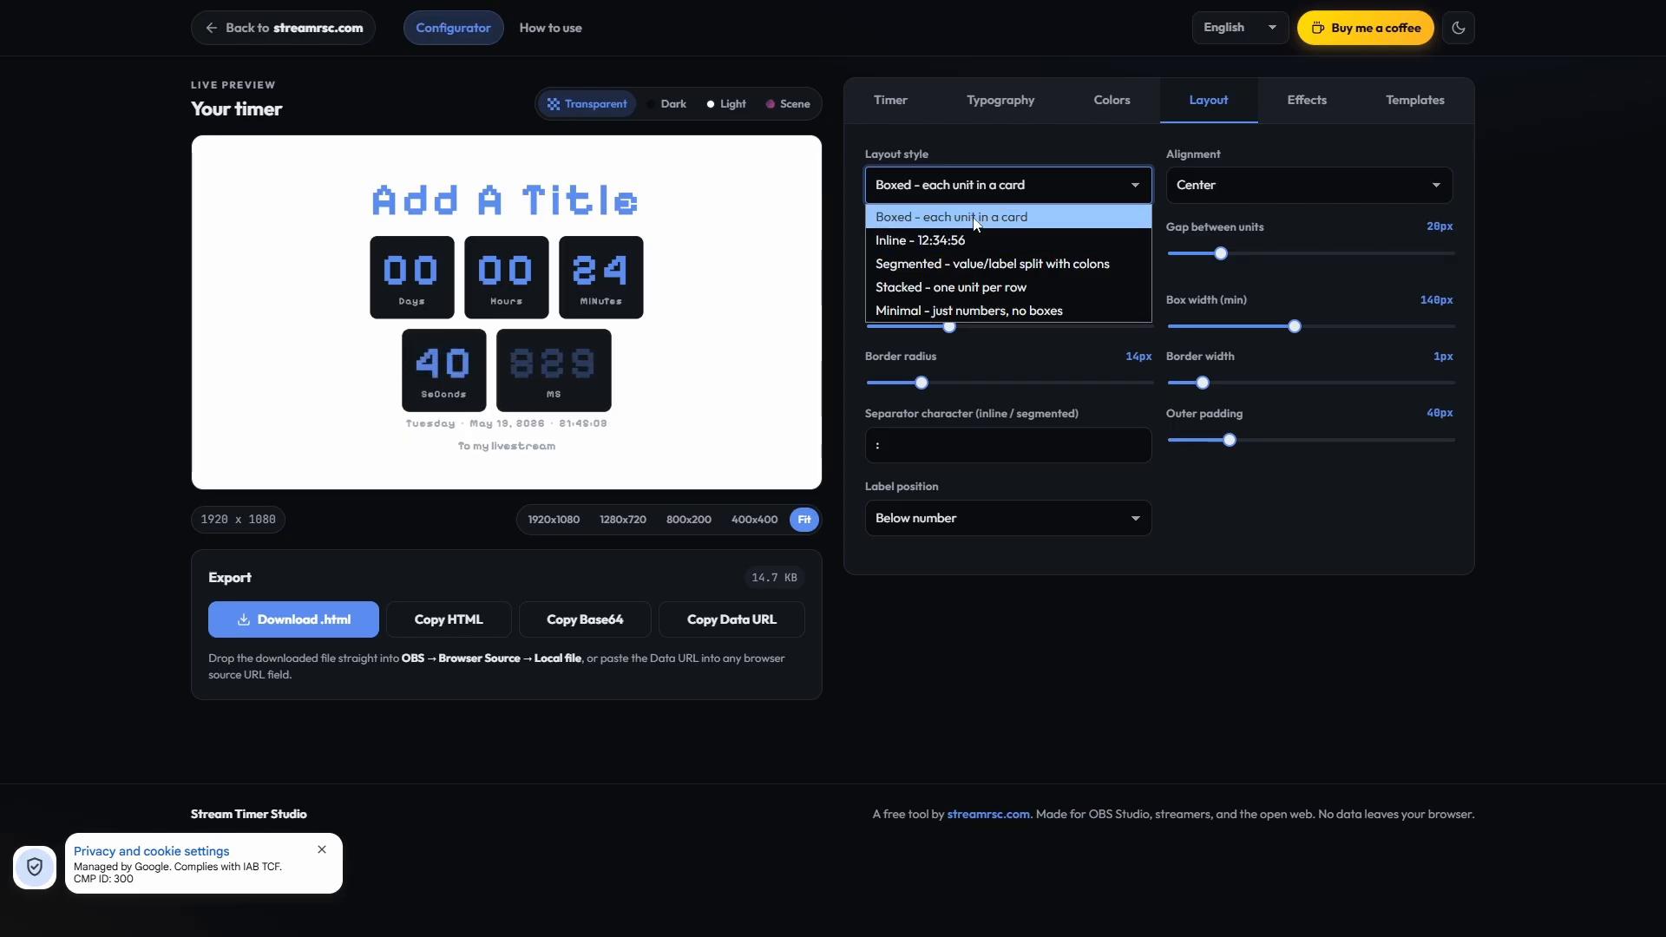
pyautogui.click(933, 238)
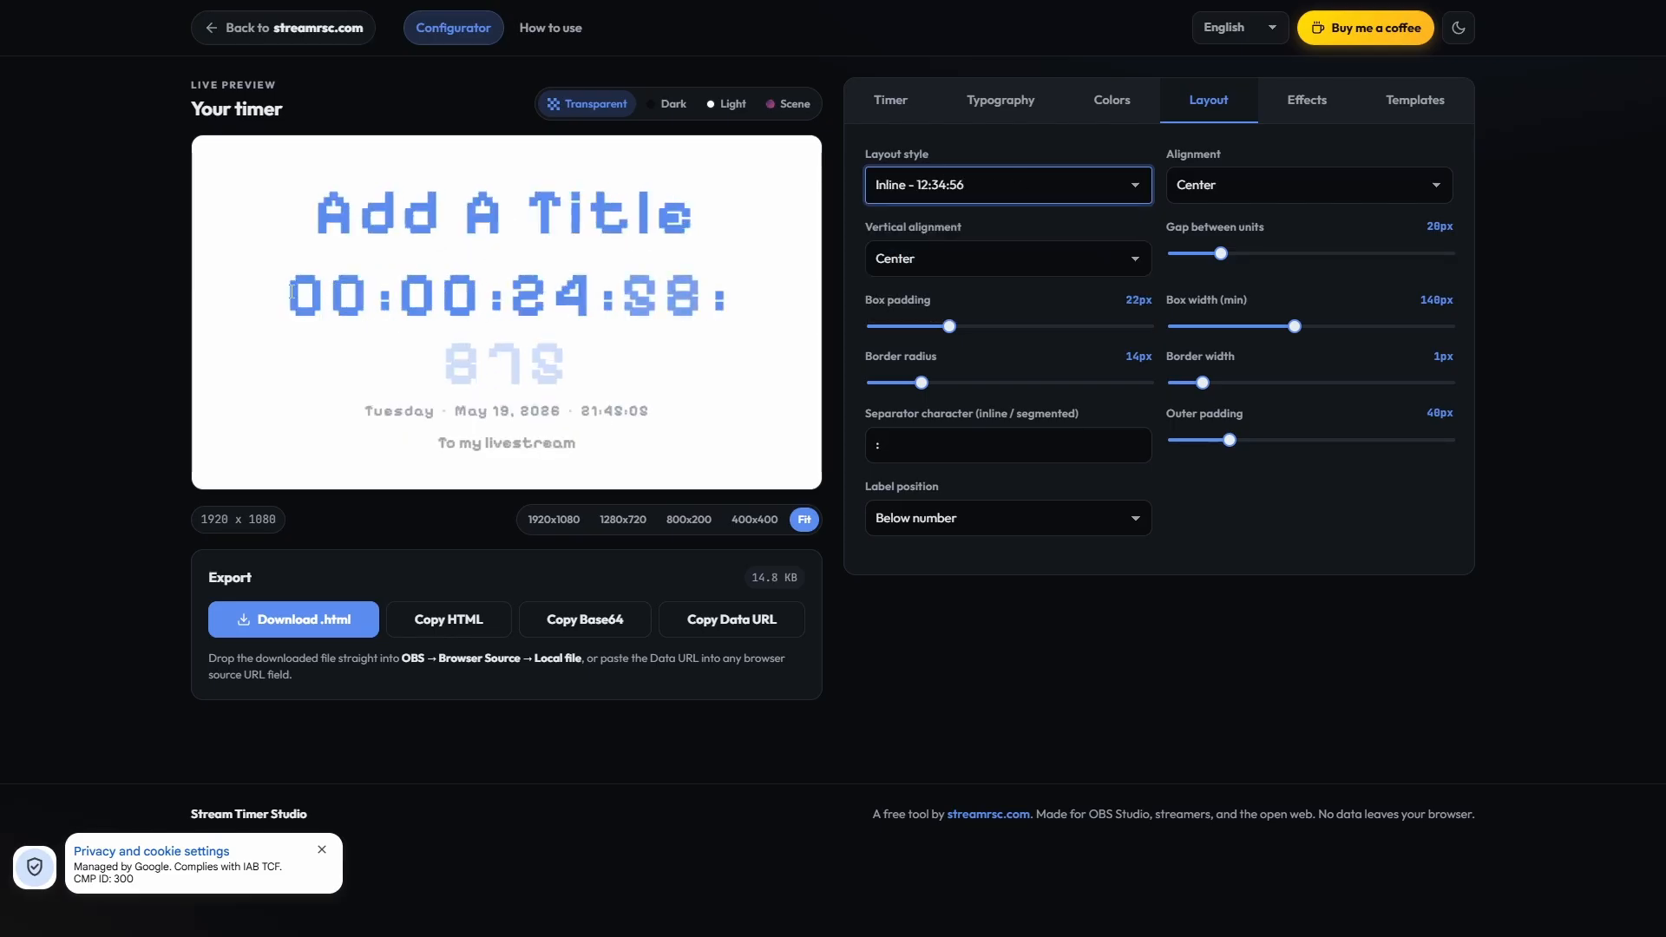
# Step: Try the Segmented - value/label split with colons layout style and point out the separators between units in the preview
pyautogui.click(877, 192)
pyautogui.click(937, 264)
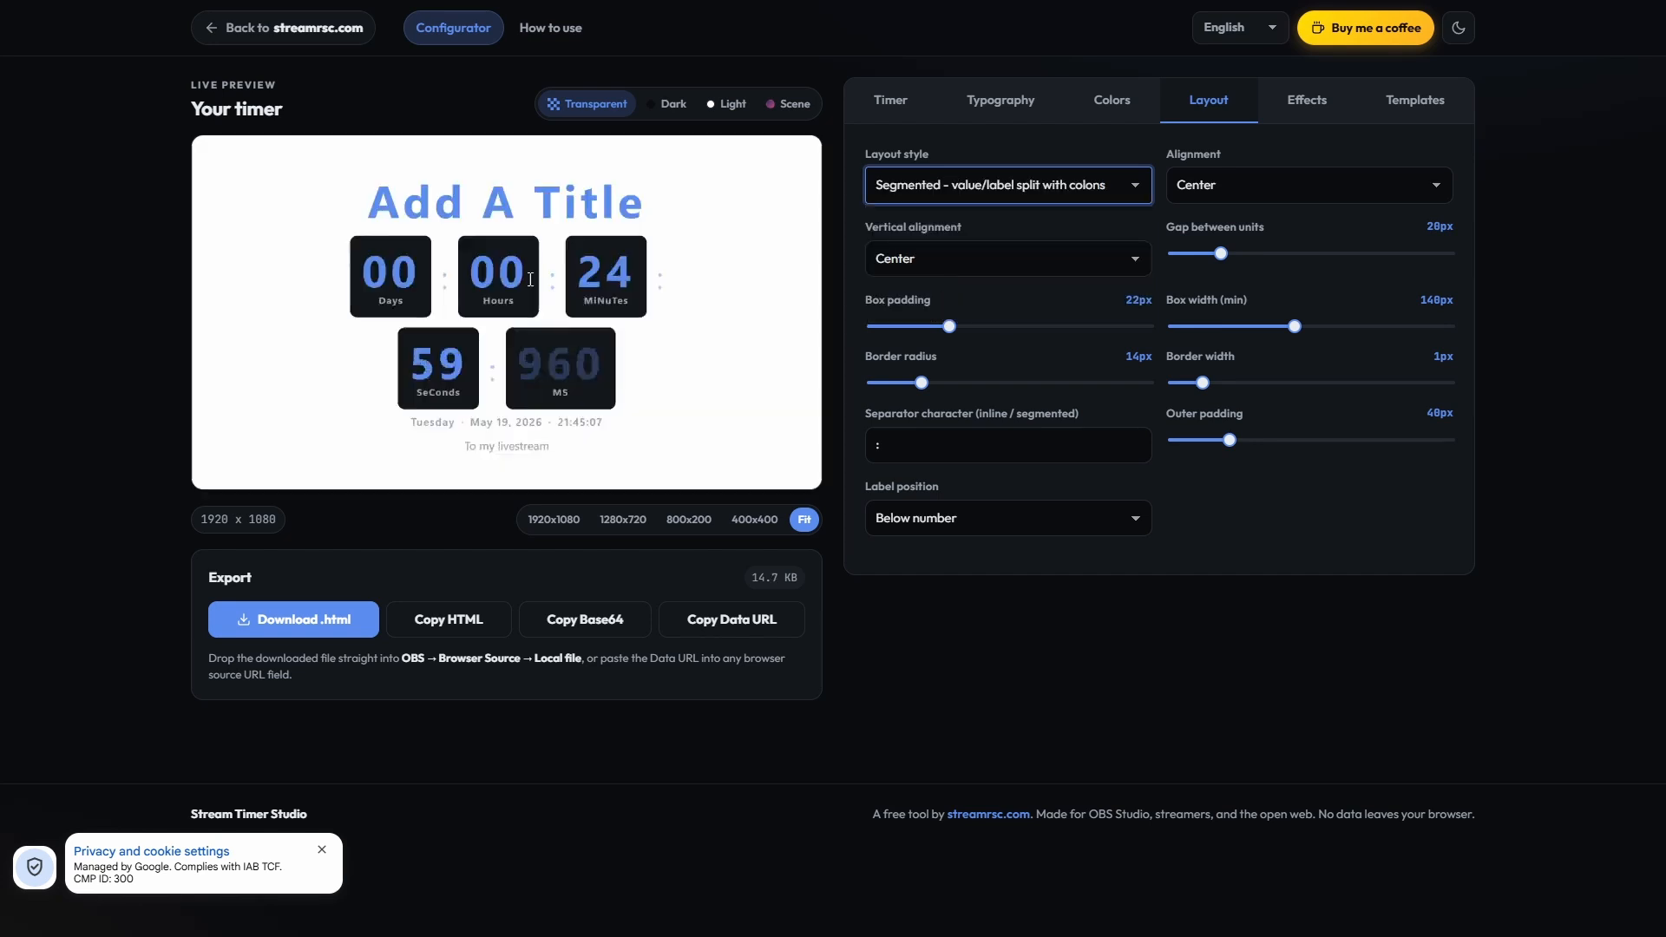
pyautogui.click(453, 282)
pyautogui.doubleClick(556, 282)
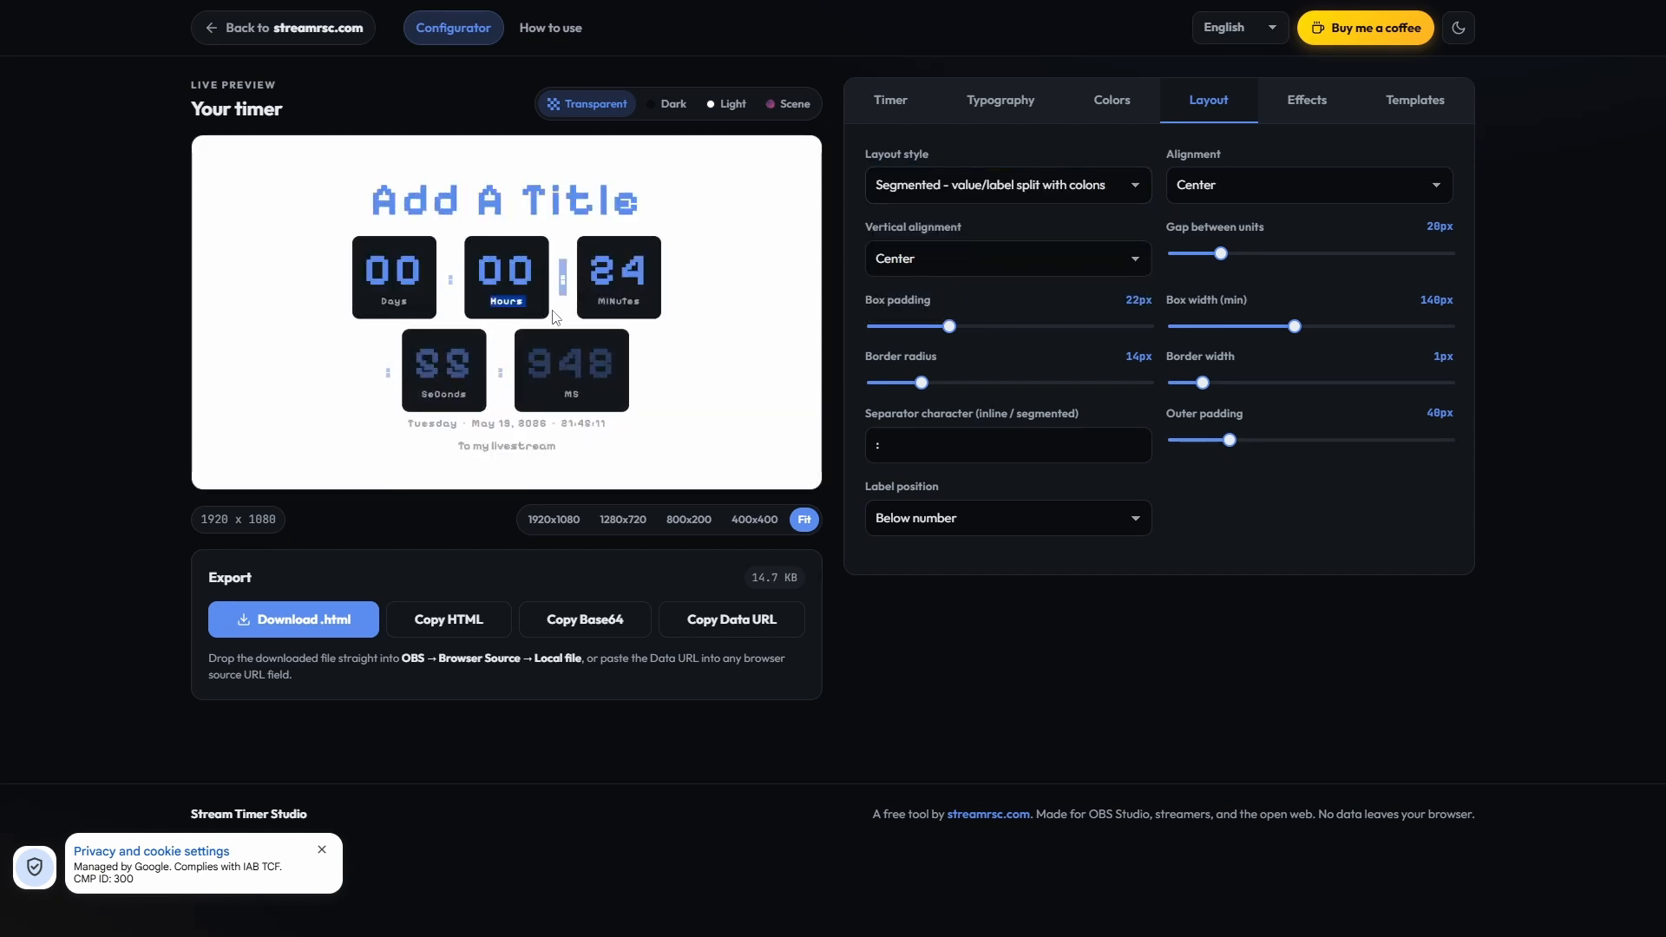
pyautogui.doubleClick(393, 373)
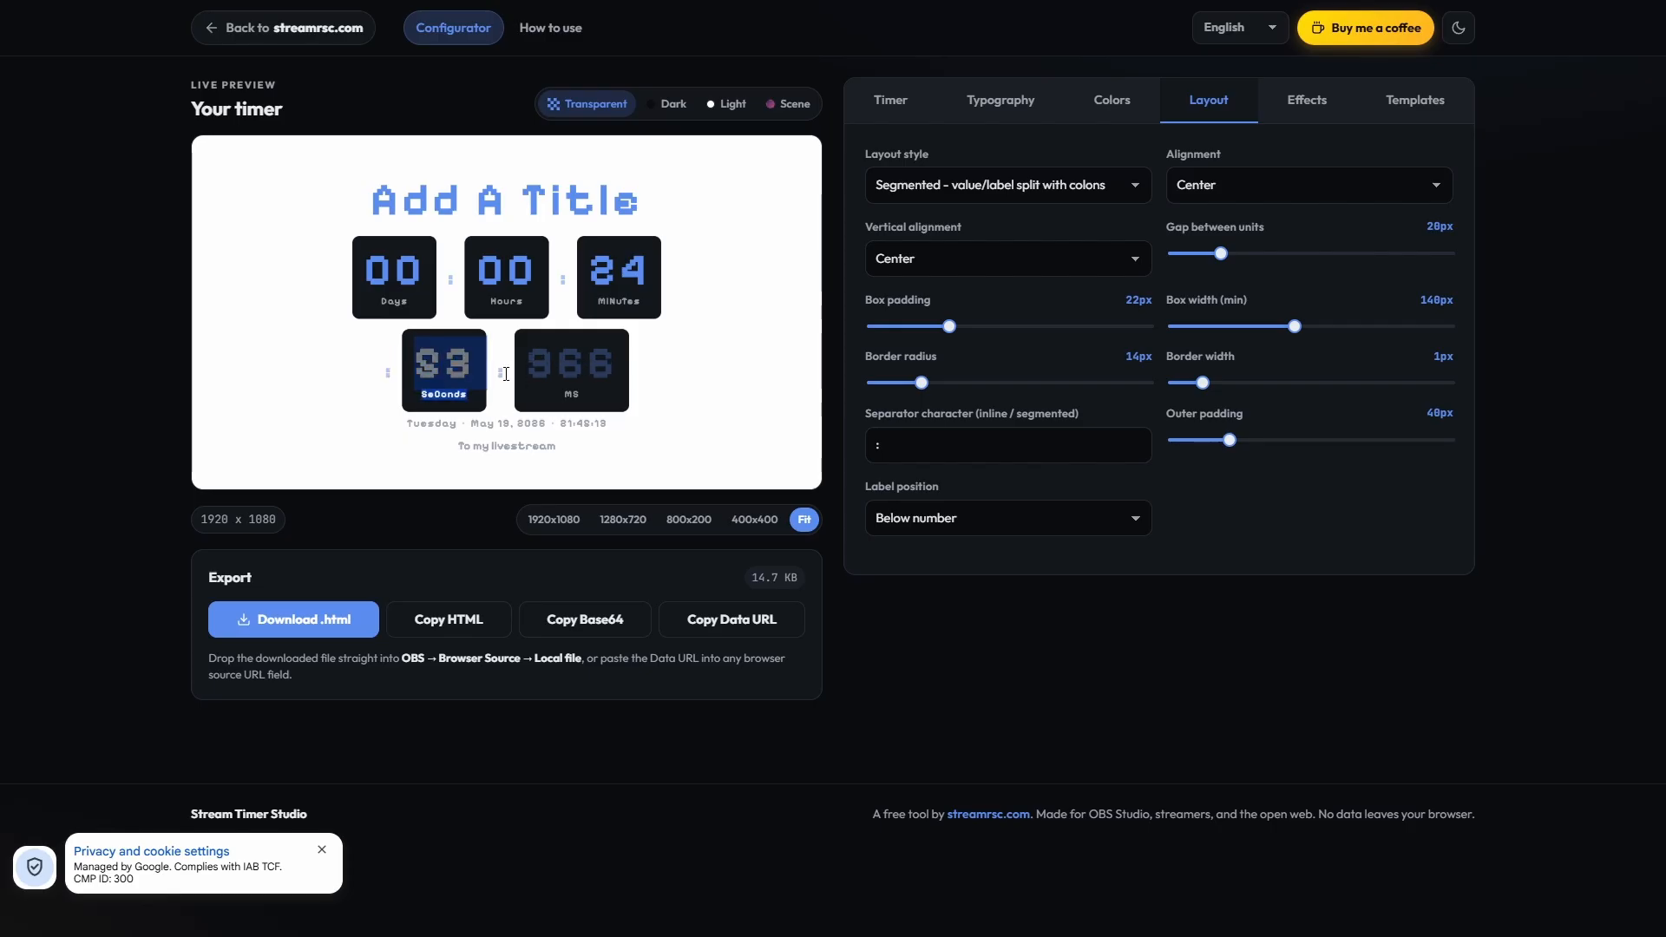
# Step: Try the layout styles Stacked - one unit per row and Minimal - just numbers, no boxes
pyautogui.click(1021, 194)
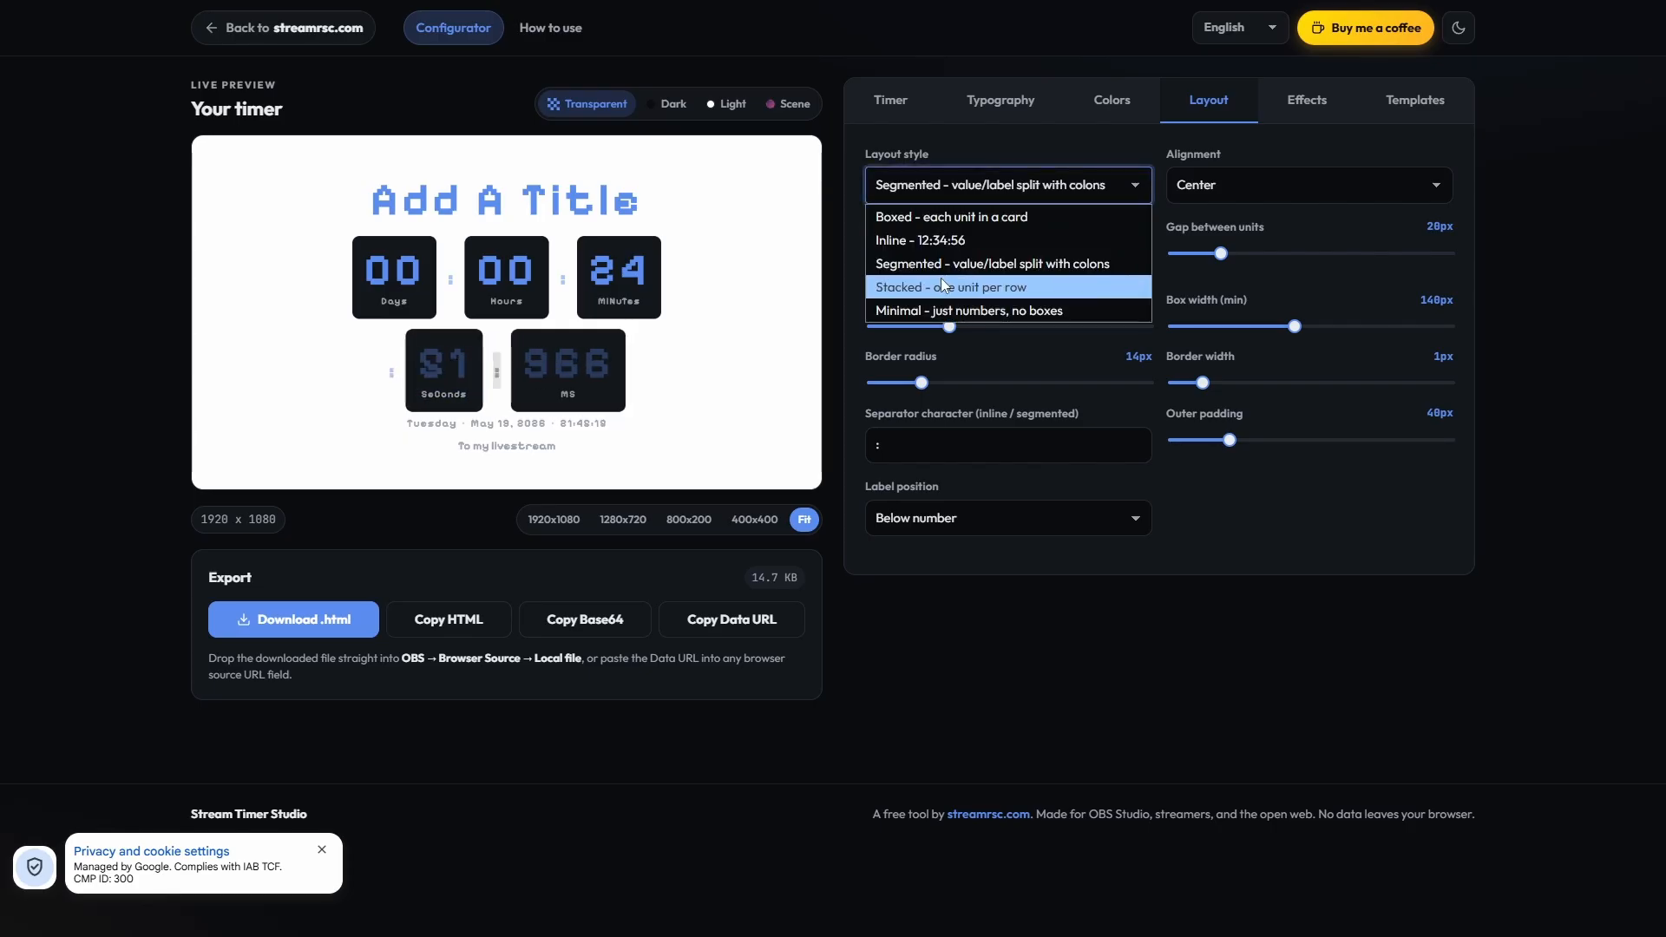
pyautogui.click(941, 214)
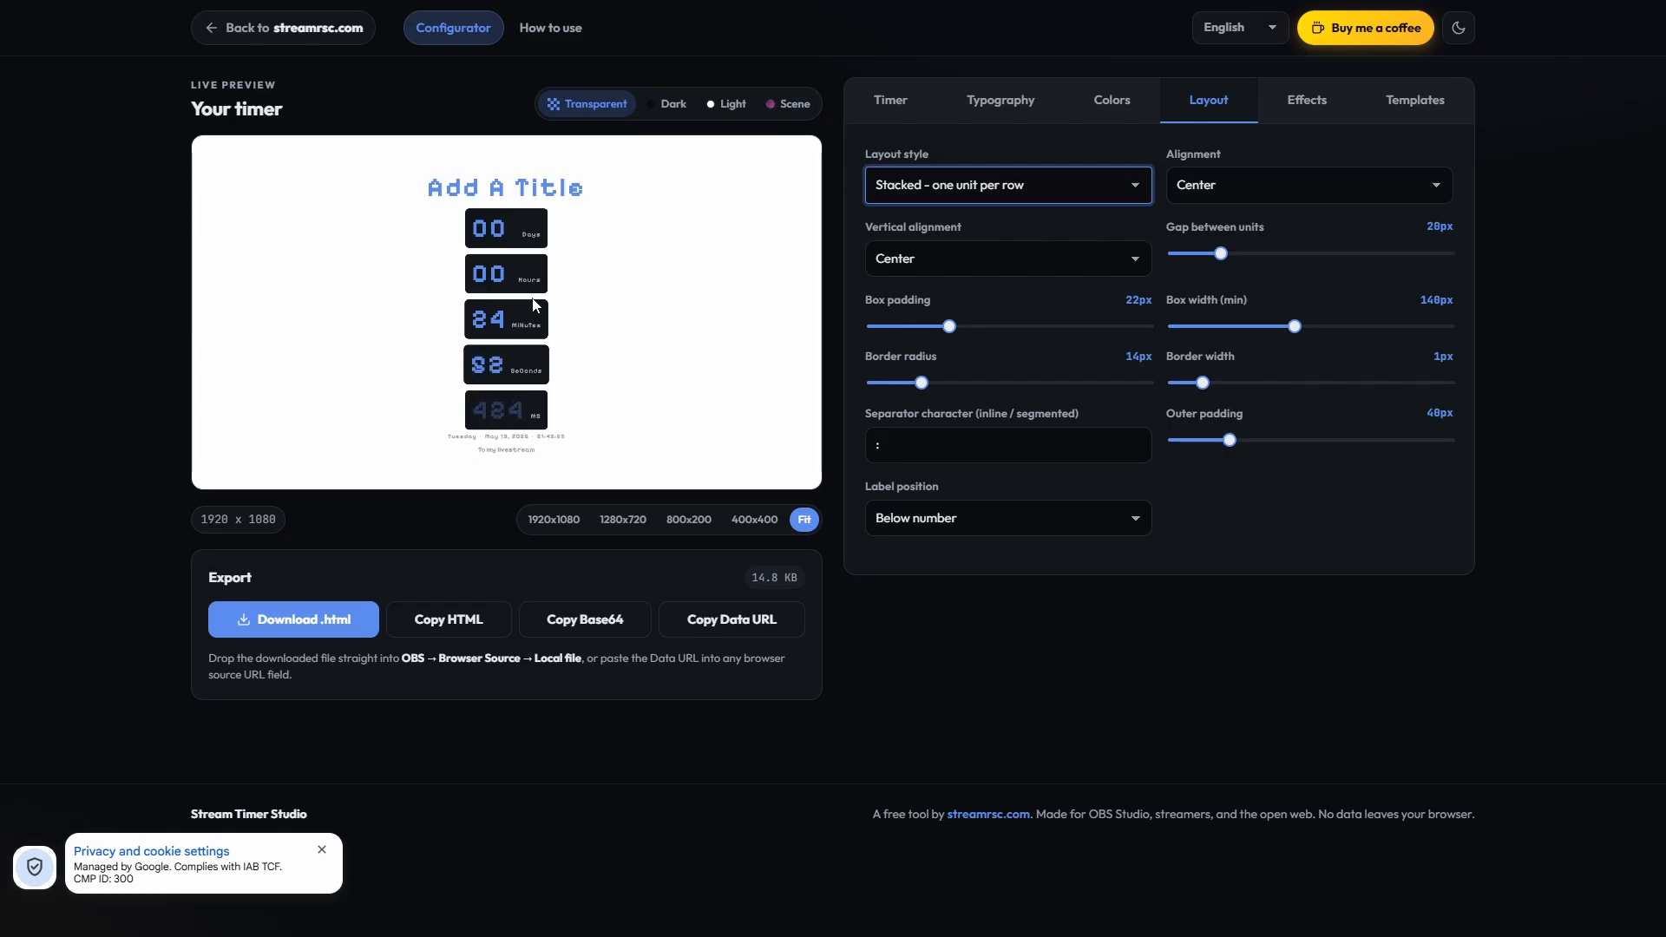
pyautogui.click(976, 190)
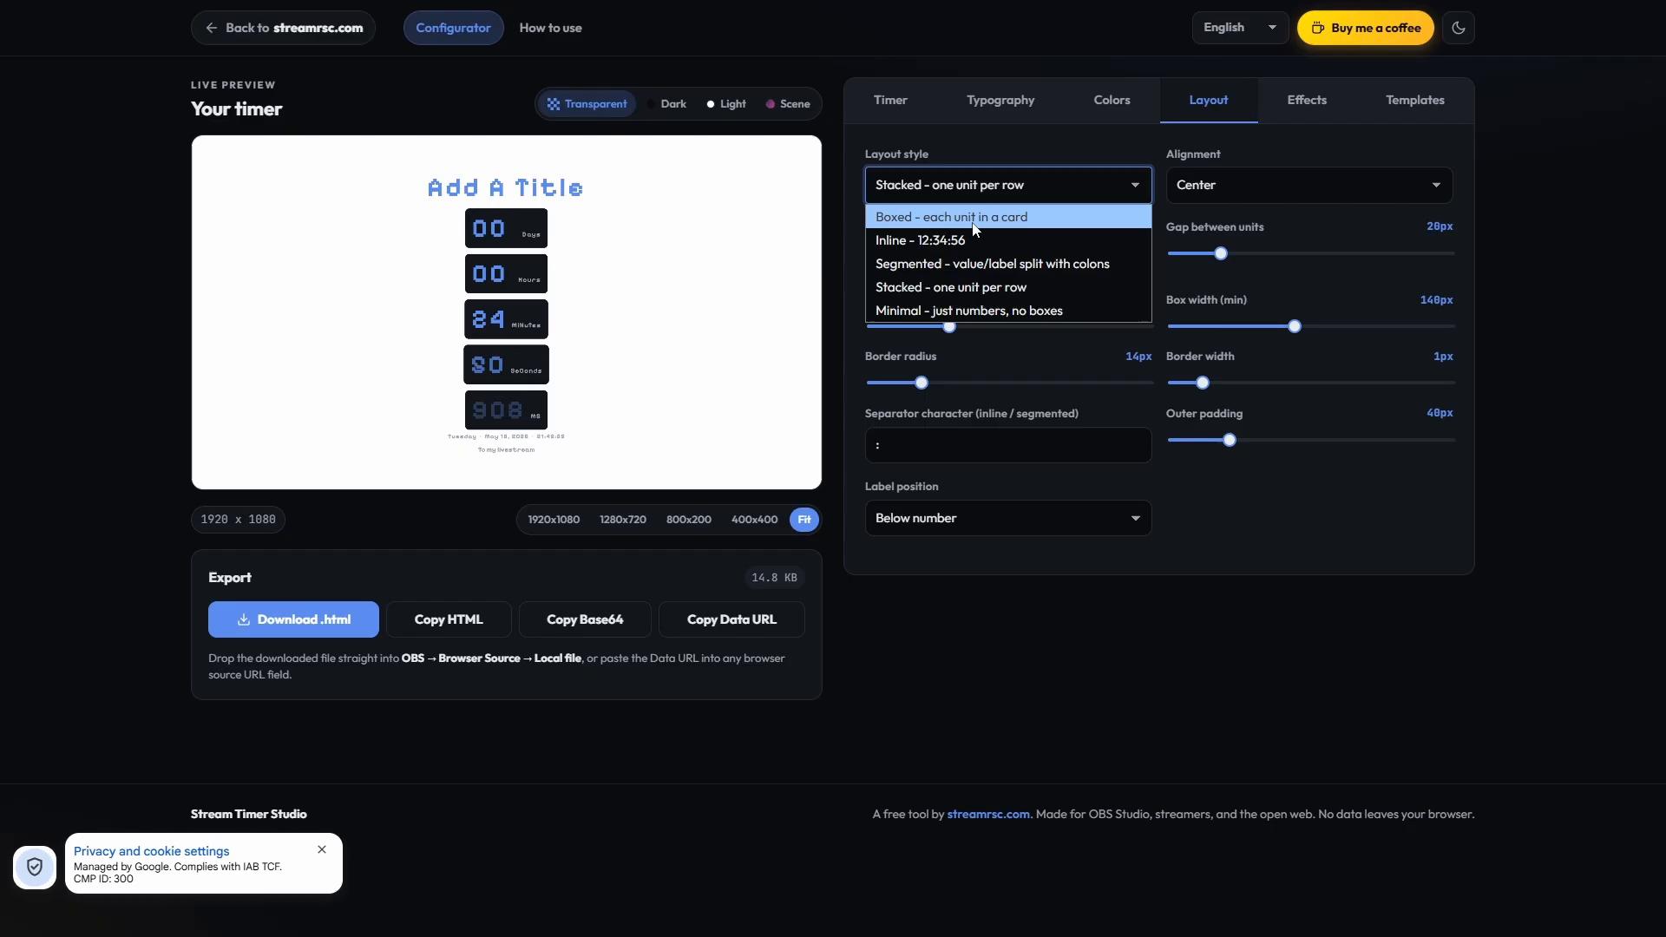
pyautogui.click(944, 311)
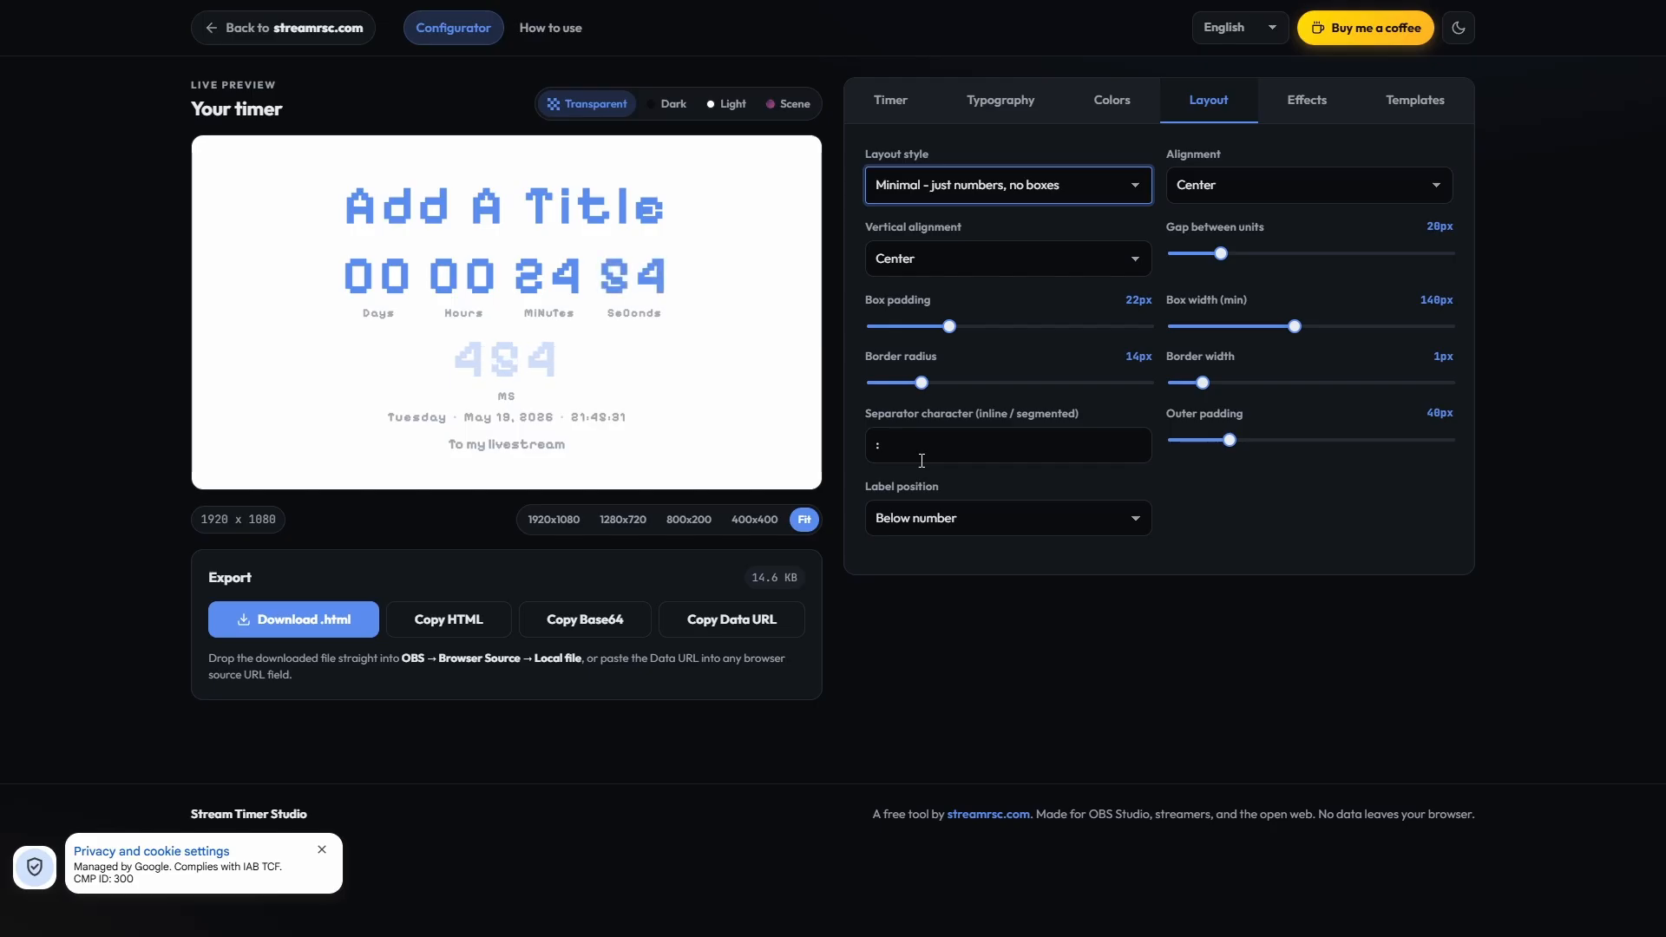
# Step: Set the timer's layout style to Stacked - one unit per row and its alignment to Left
pyautogui.click(954, 186)
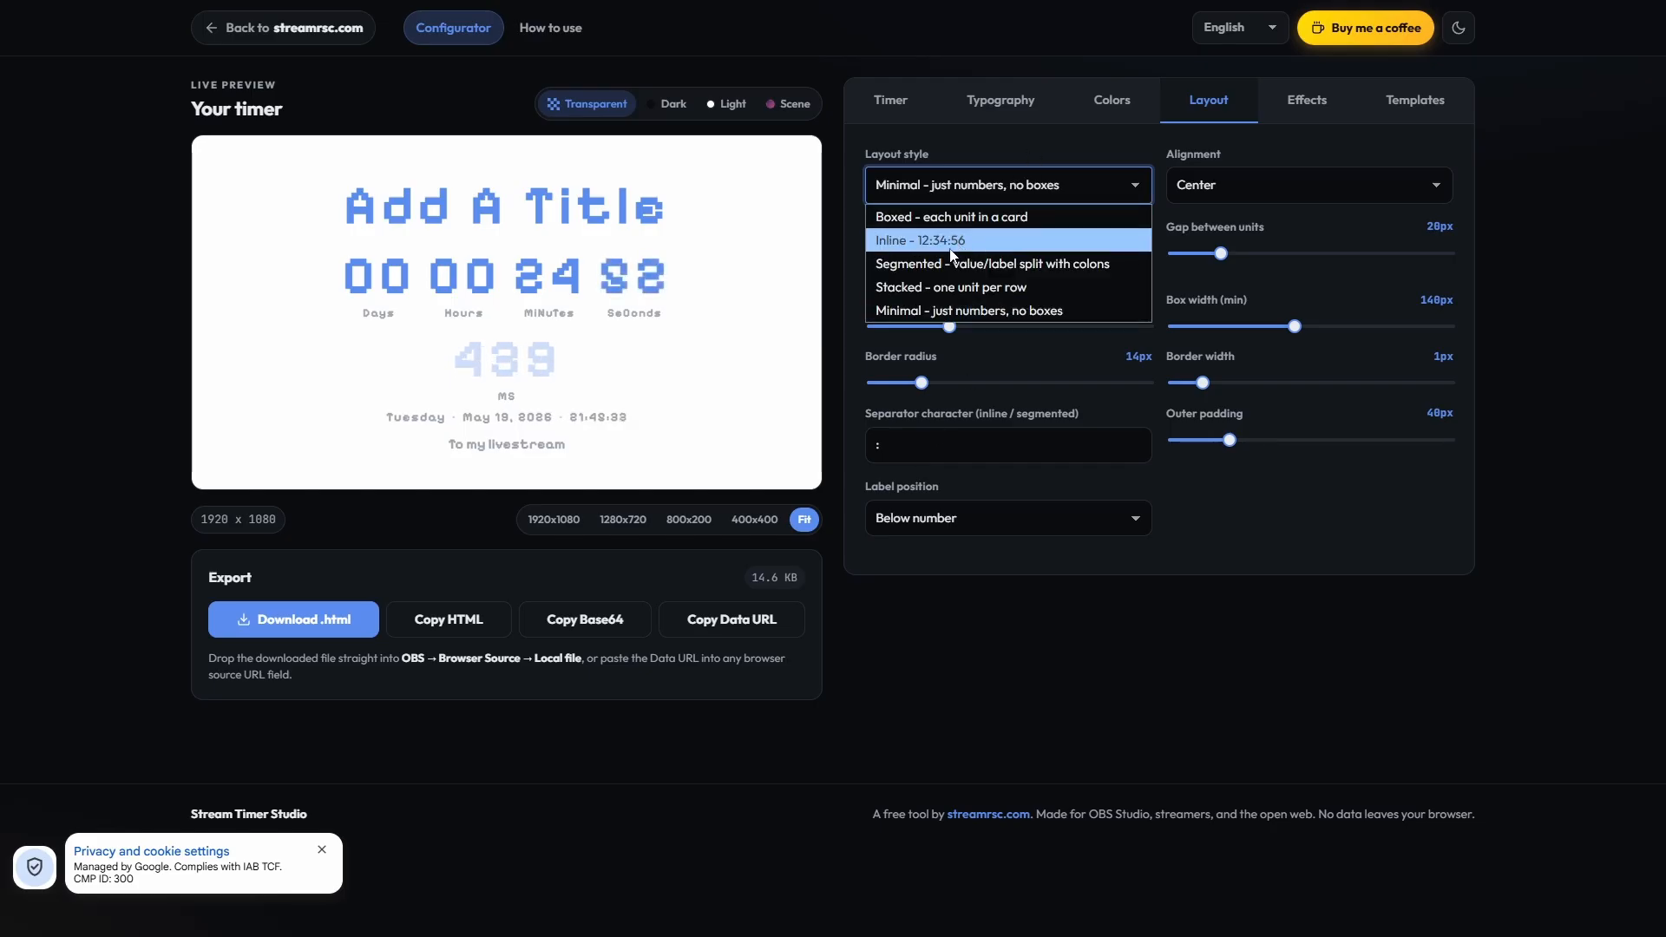
pyautogui.click(950, 288)
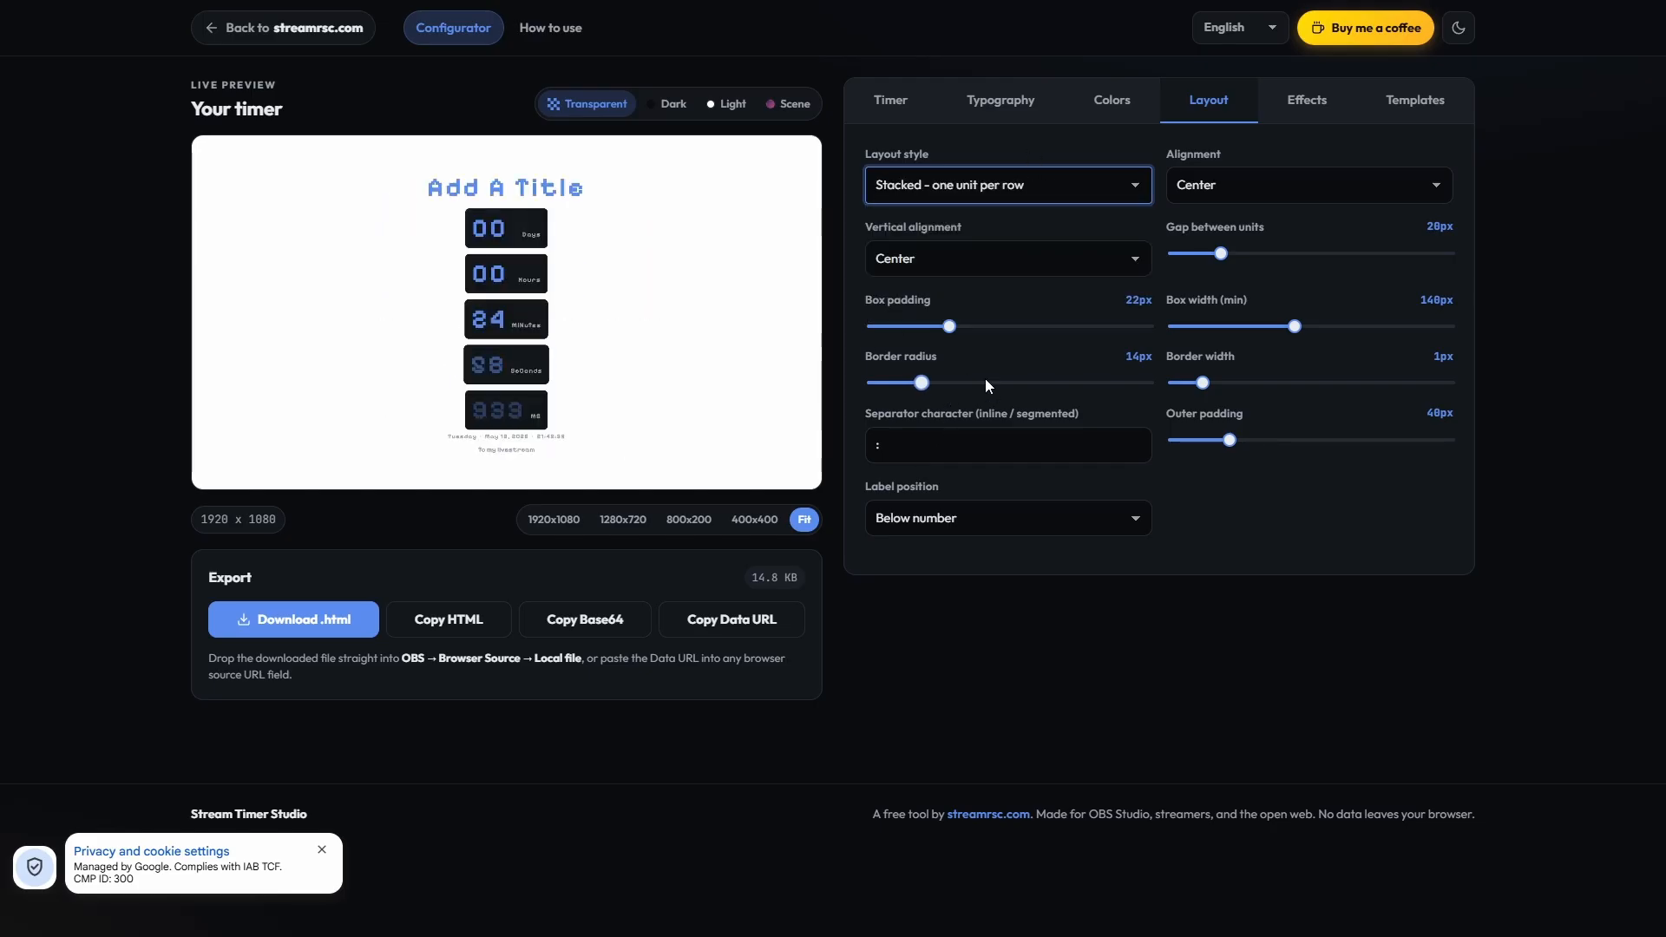
pyautogui.click(1308, 182)
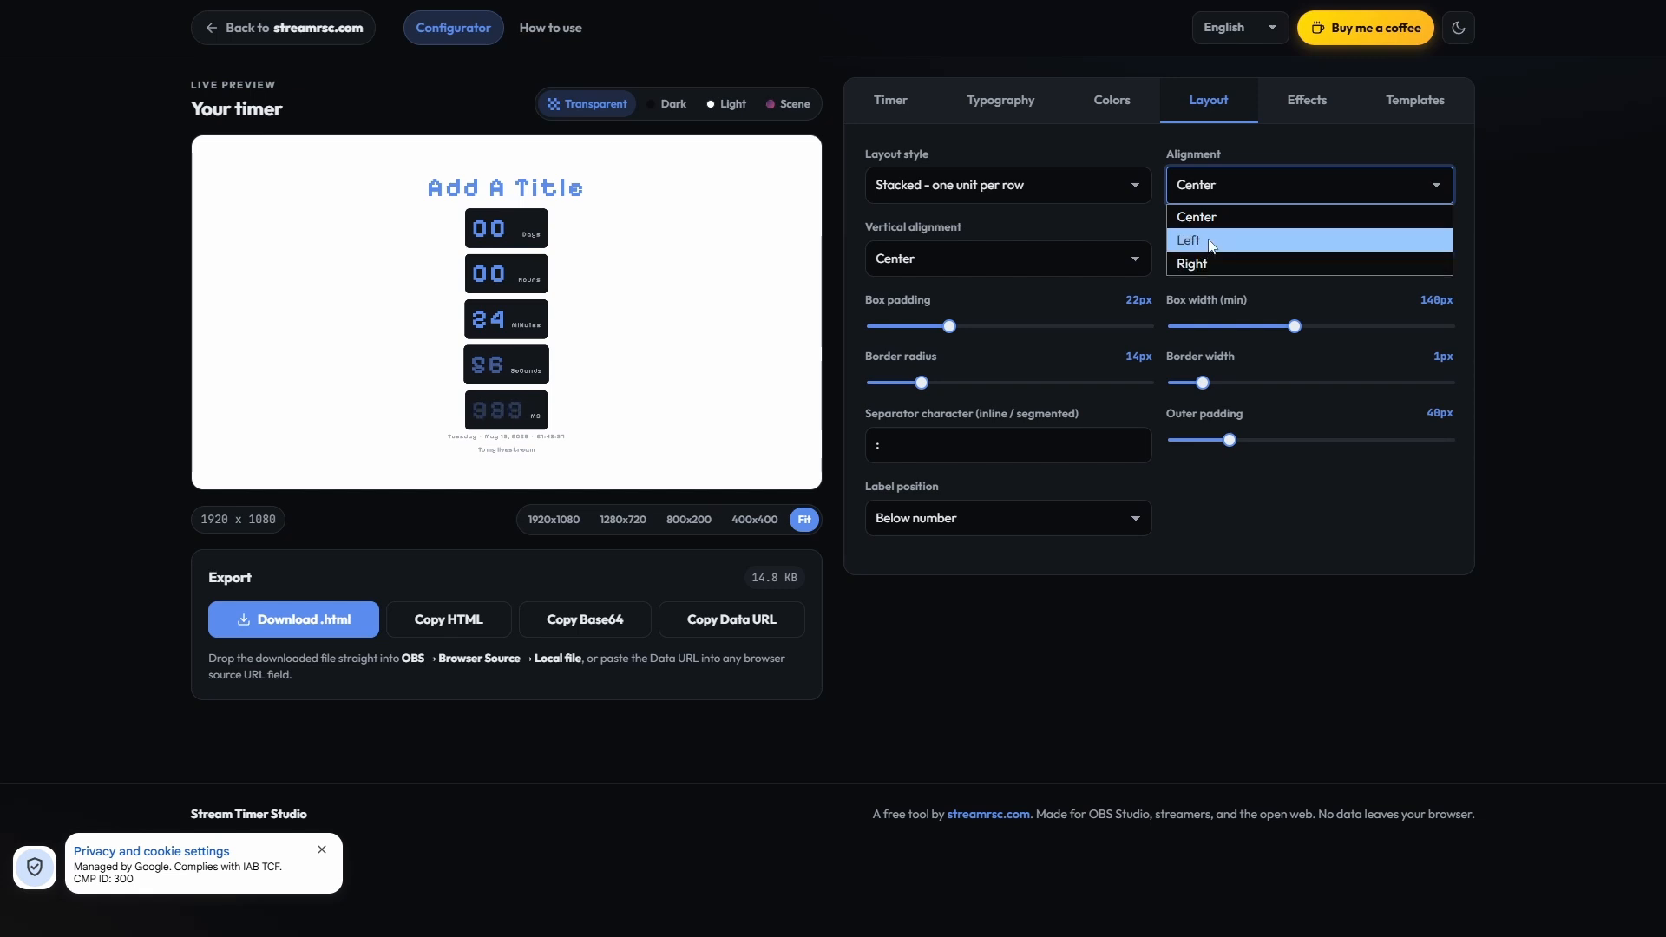
pyautogui.click(1210, 244)
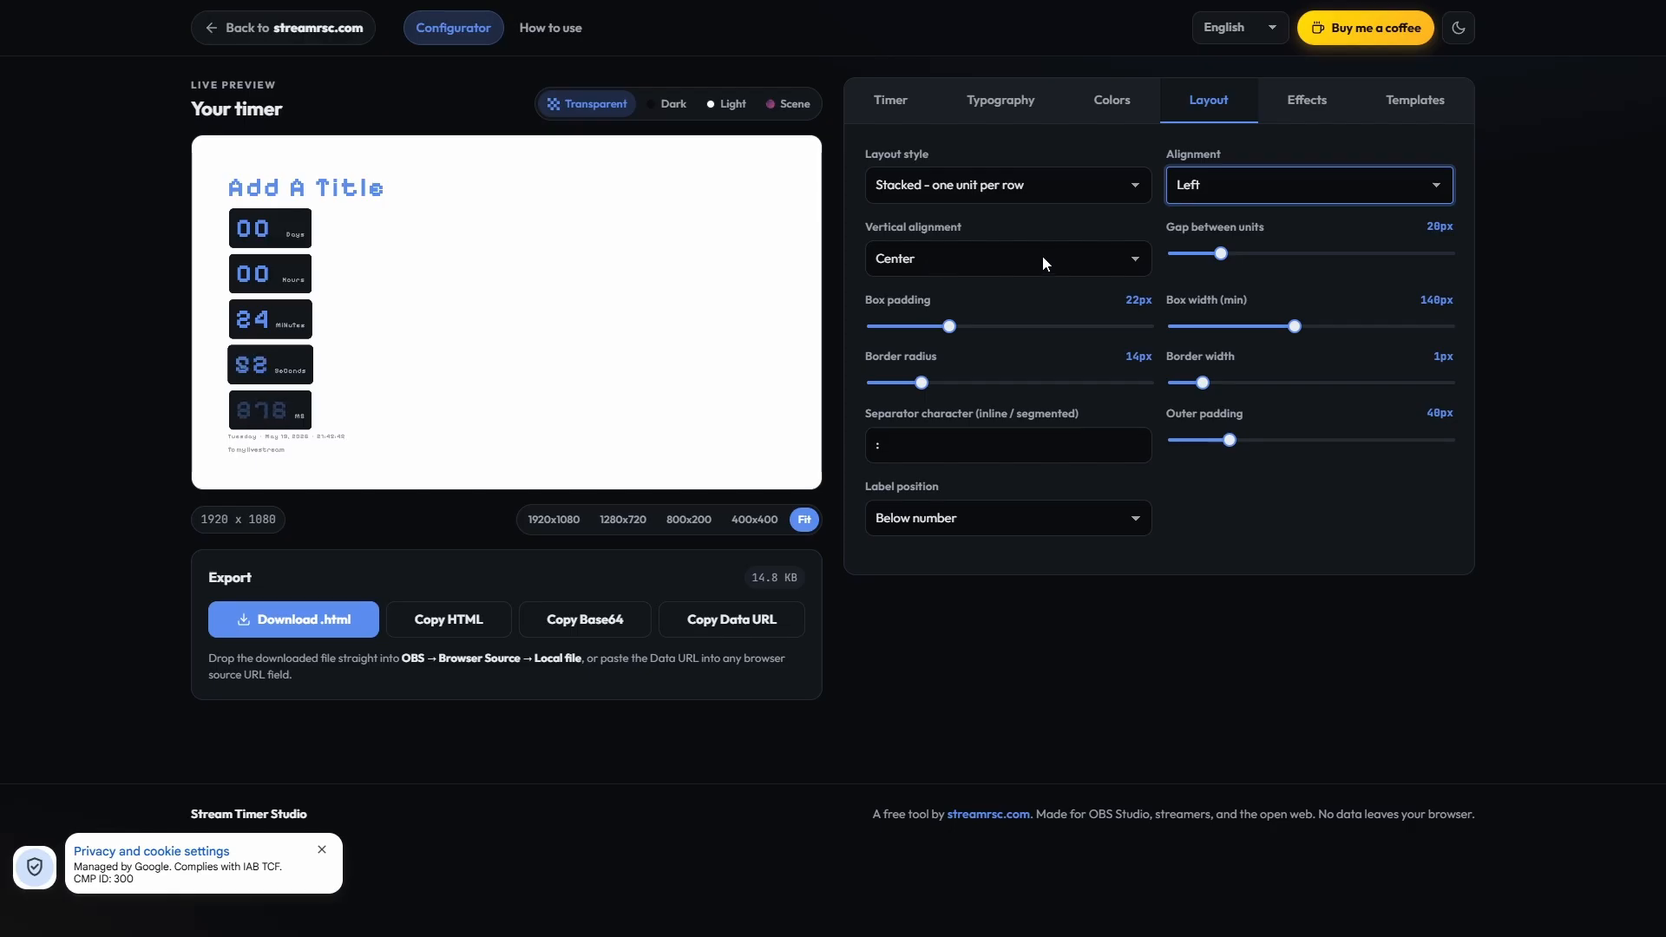
# Step: Set the gap between units to 13px and the box padding to 5px
pyautogui.moveTo(1221, 255); pyautogui.dragTo(1268, 255)
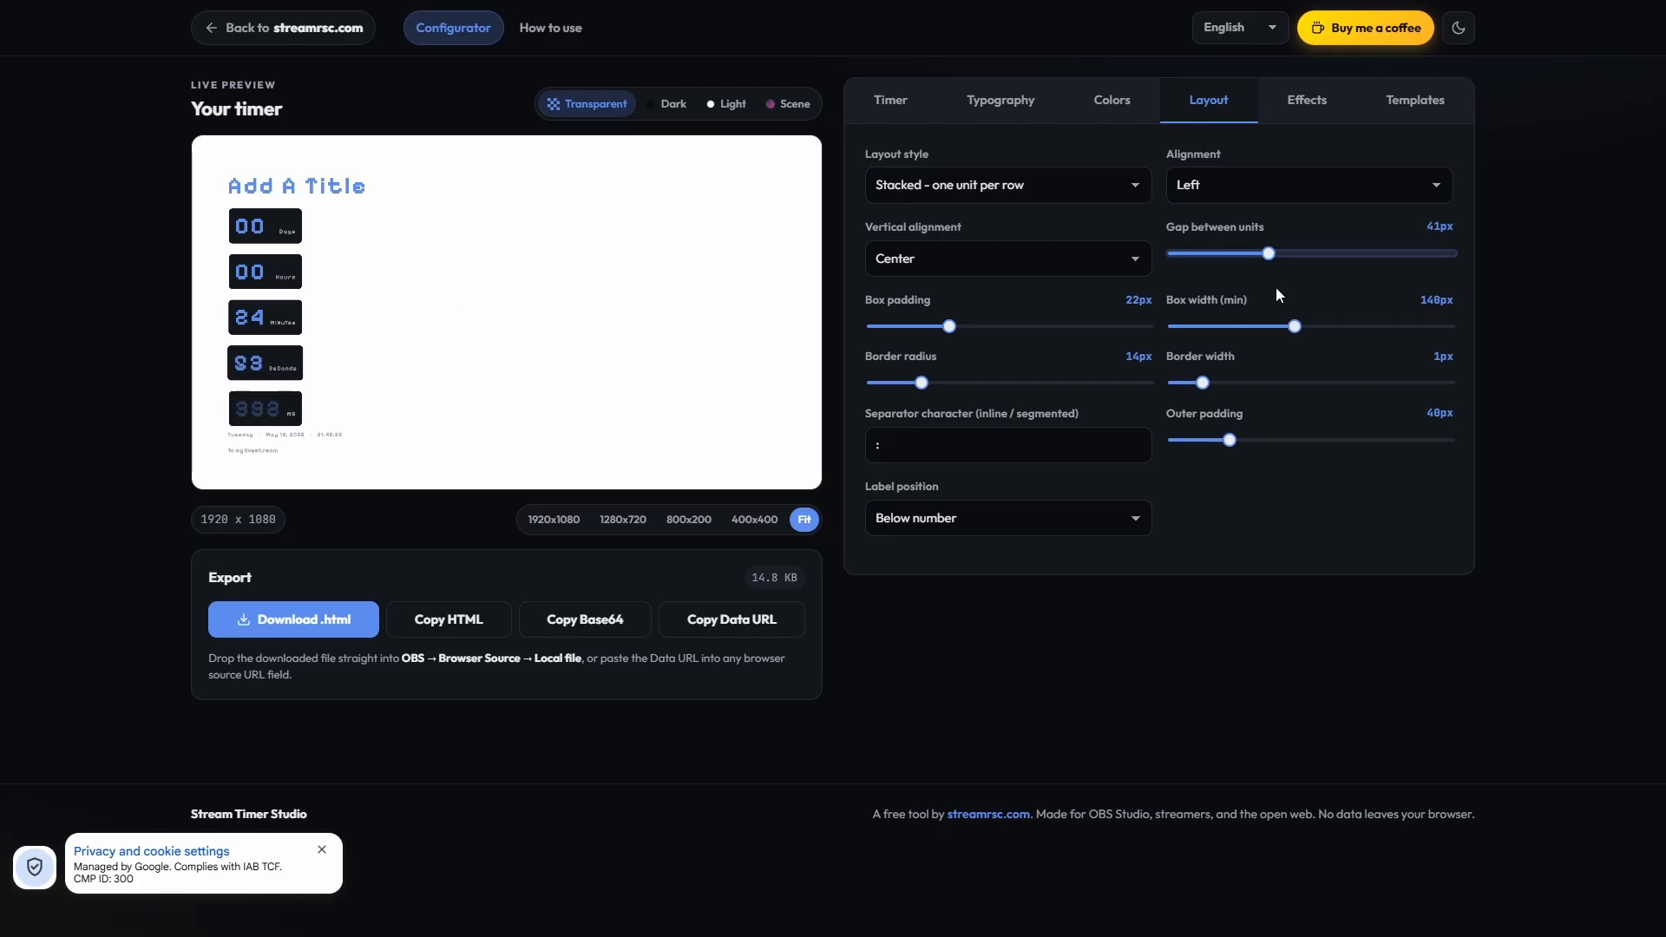
pyautogui.moveTo(1268, 255); pyautogui.dragTo(1206, 260)
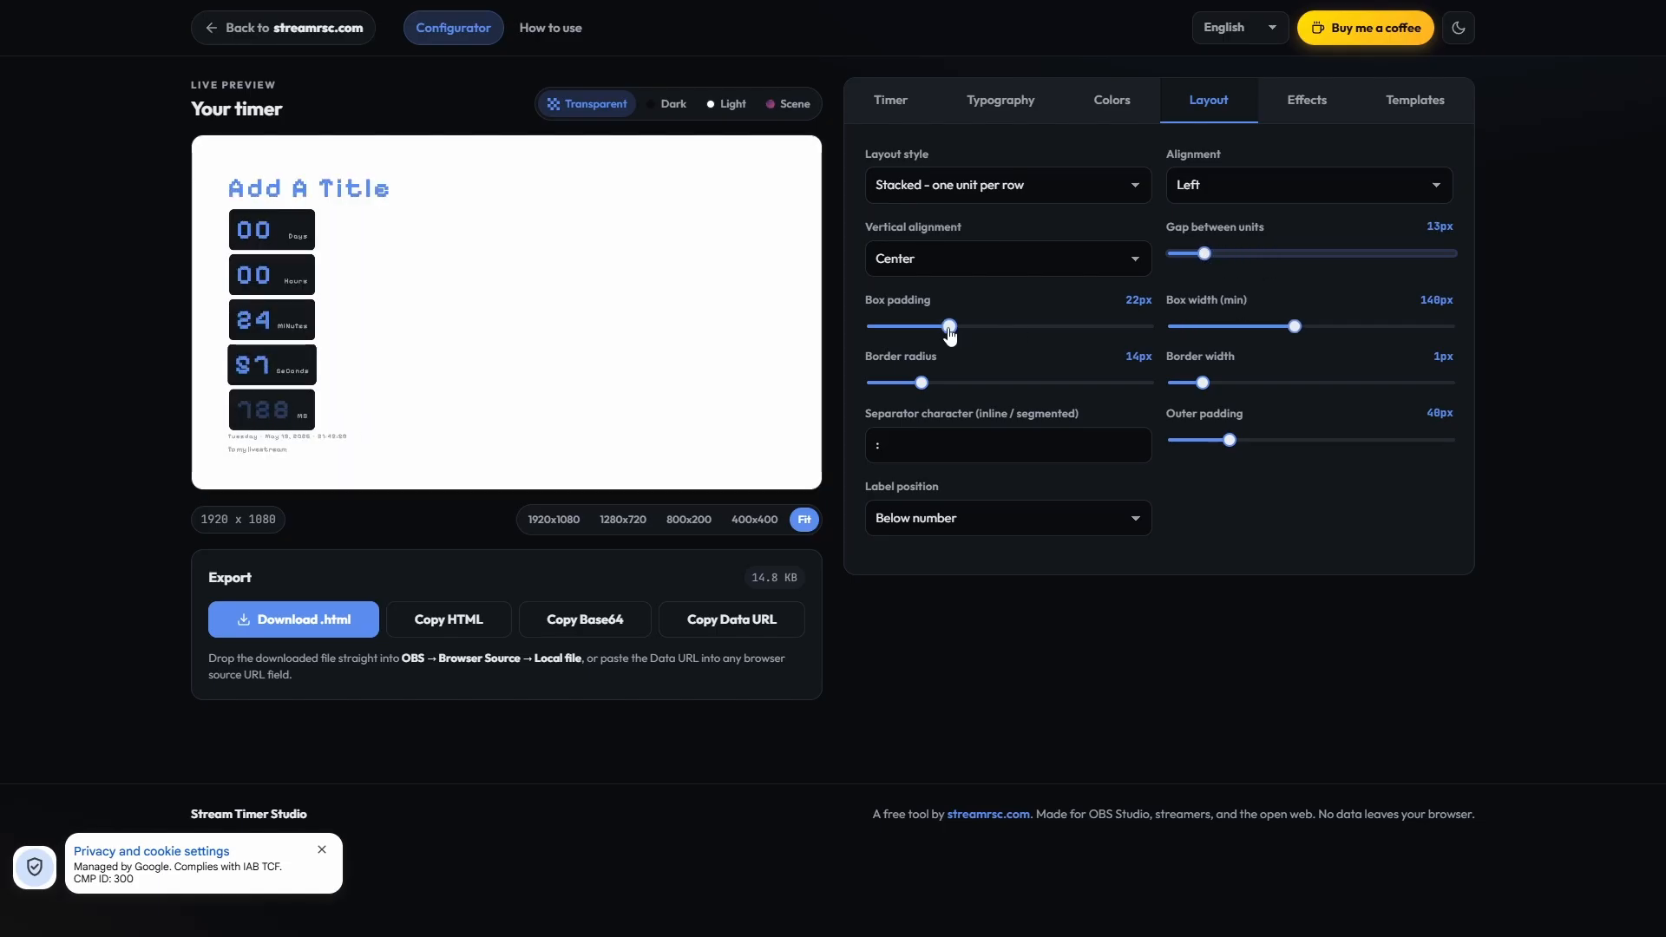
pyautogui.moveTo(950, 327); pyautogui.dragTo(893, 332)
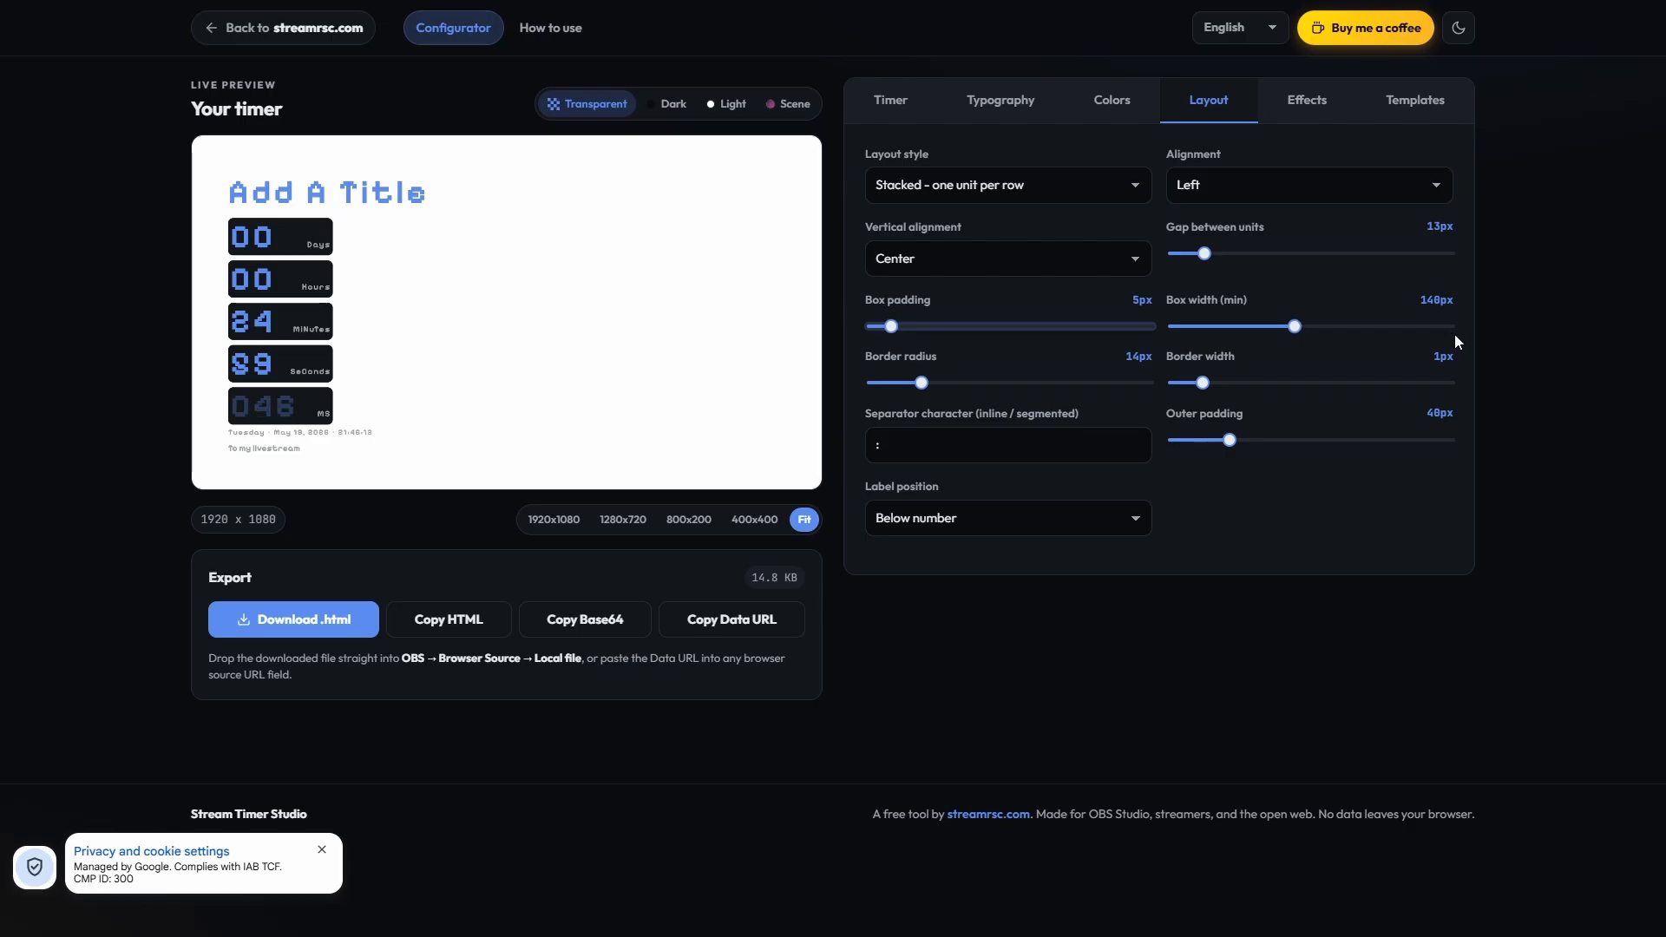
# Step: Set the boxes' border radius to 9px, leaving box width and outer padding as they are
pyautogui.moveTo(1180, 300); pyautogui.dragTo(1200, 302)
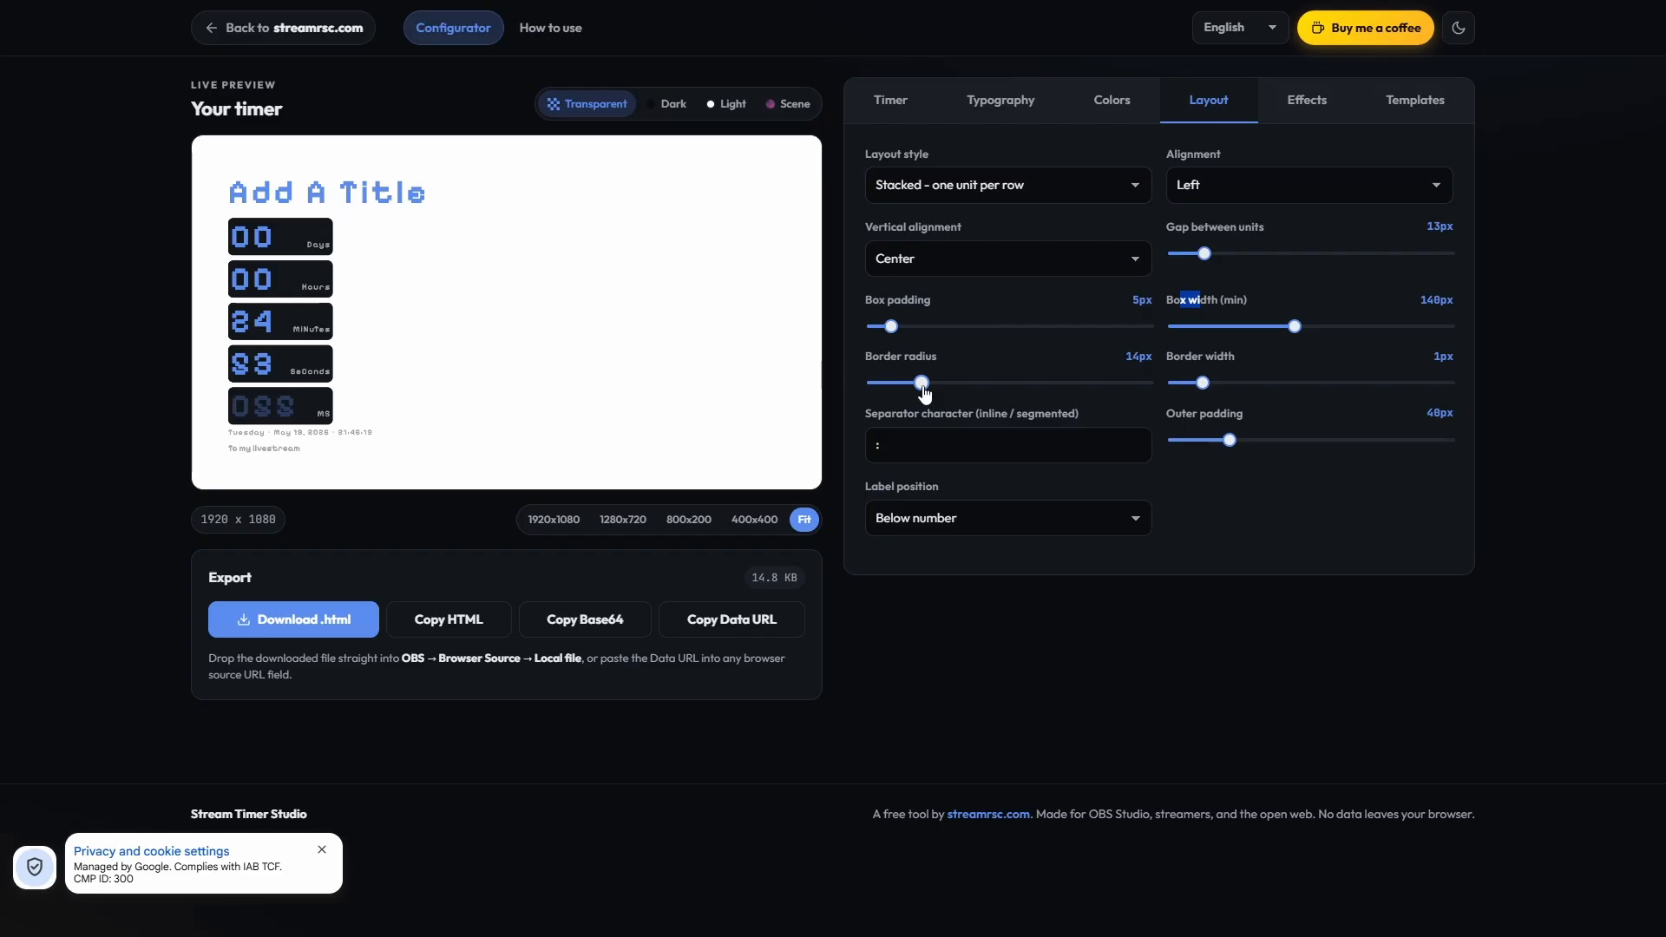
pyautogui.moveTo(923, 391)
pyautogui.mouseDown()
pyautogui.moveTo(951, 393)
pyautogui.moveTo(907, 395)
pyautogui.mouseUp()
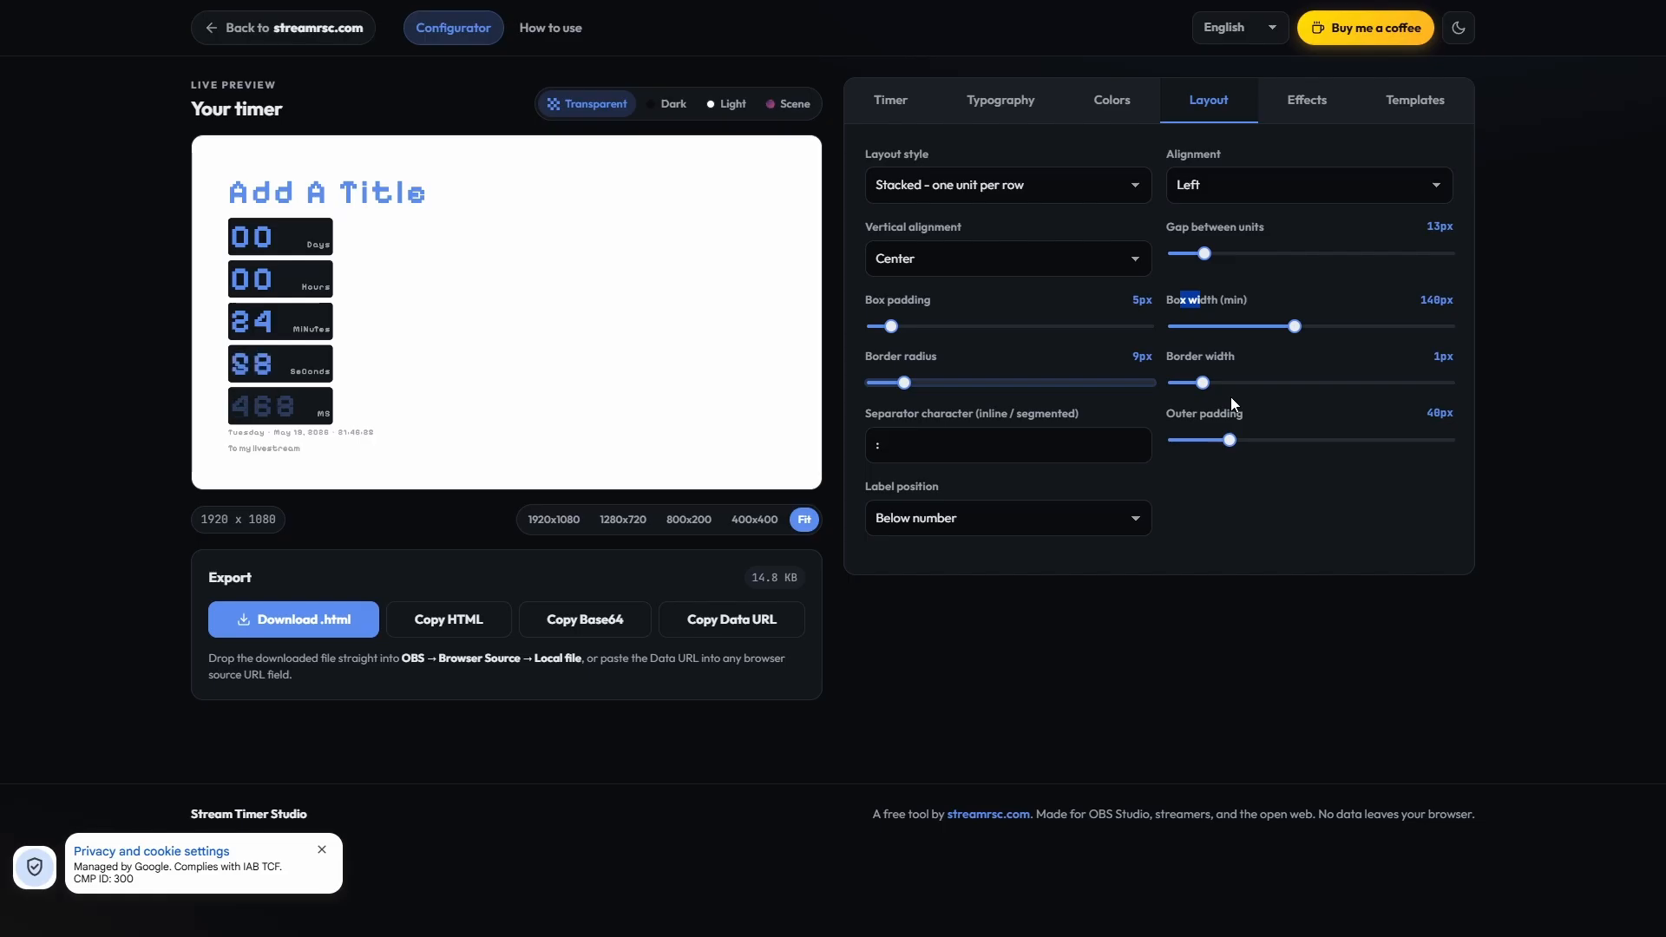
pyautogui.click(1228, 441)
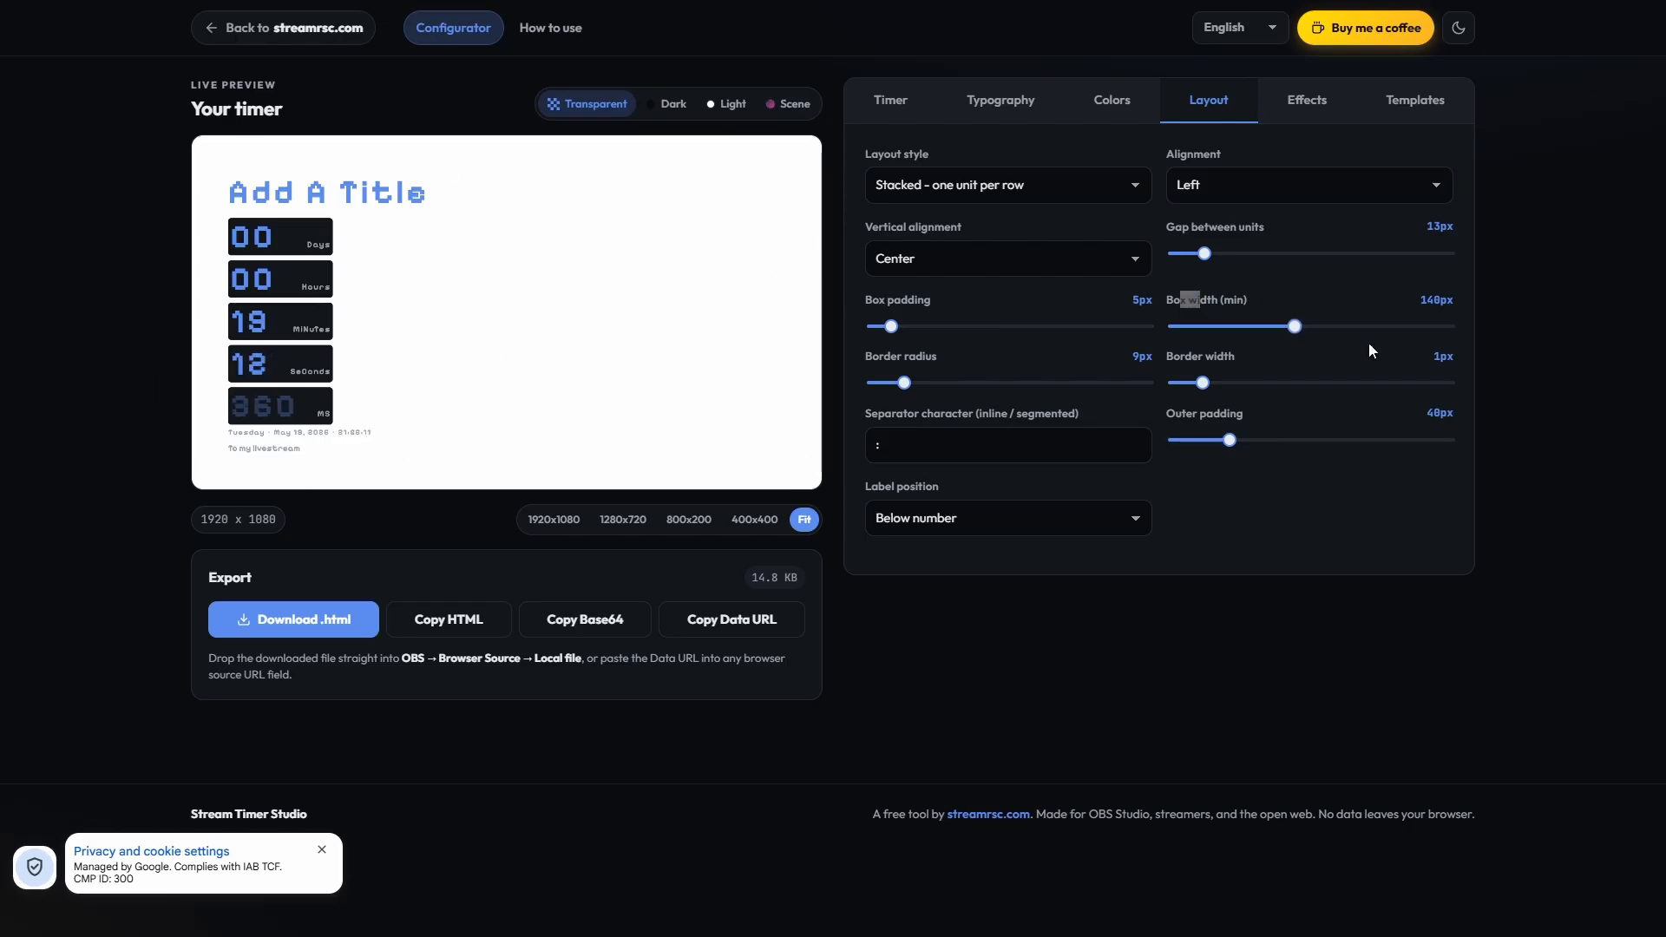
# Step: Give the timer's numbers a text glow of 27px in the effects settings
pyautogui.click(1295, 108)
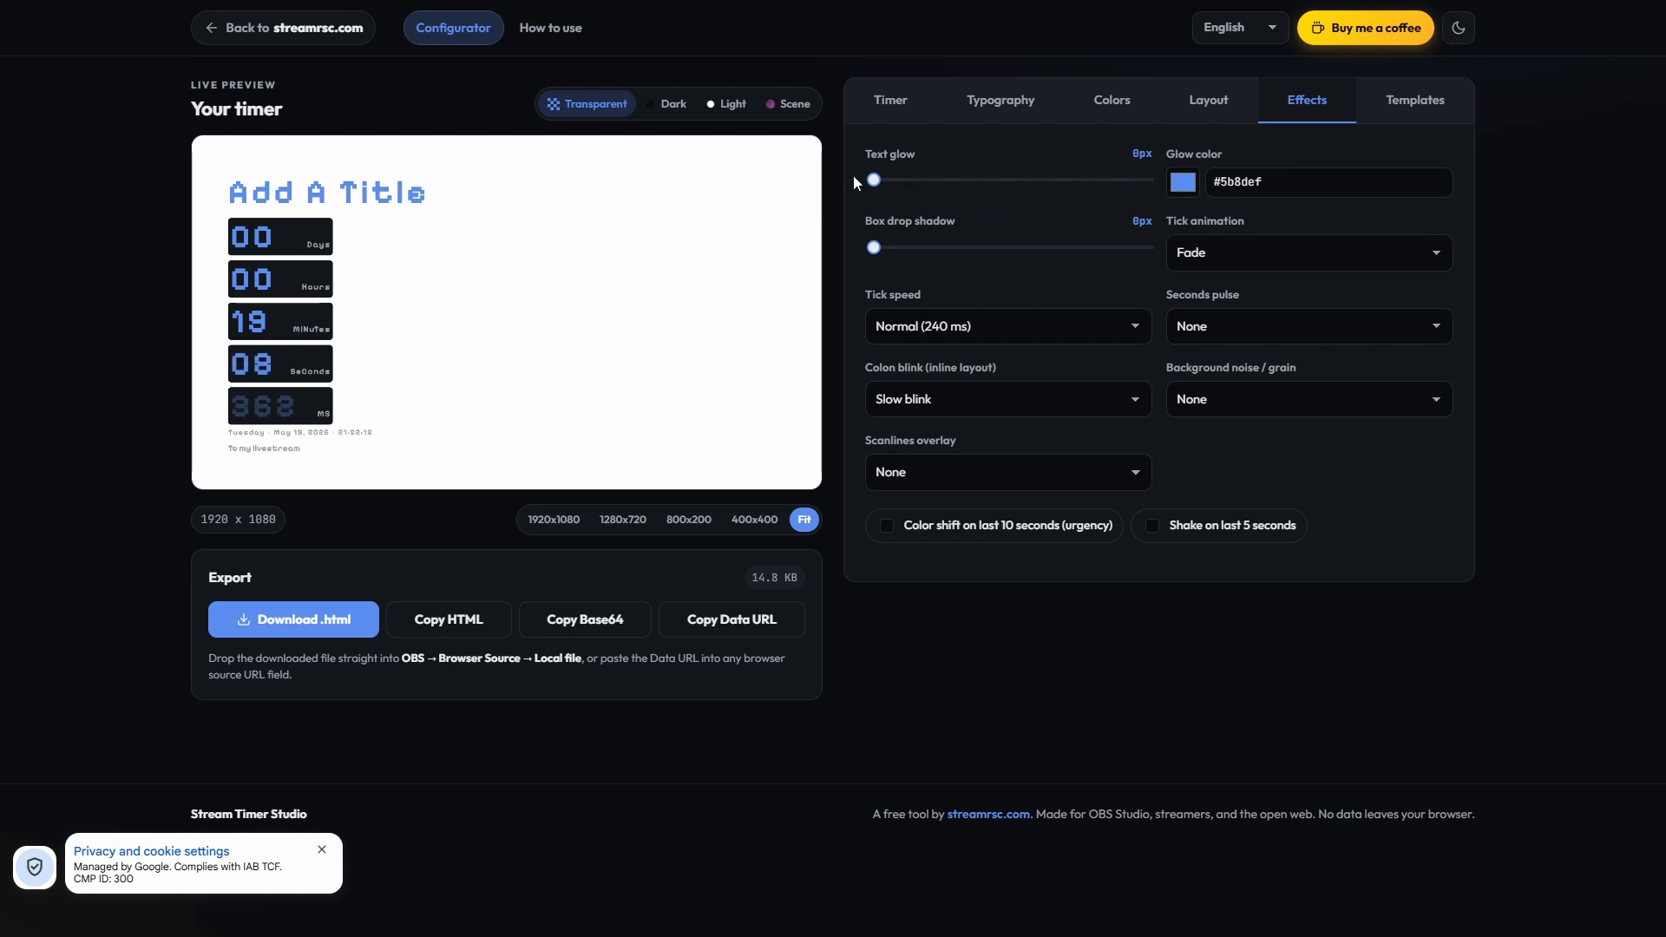
pyautogui.moveTo(874, 180); pyautogui.dragTo(997, 180)
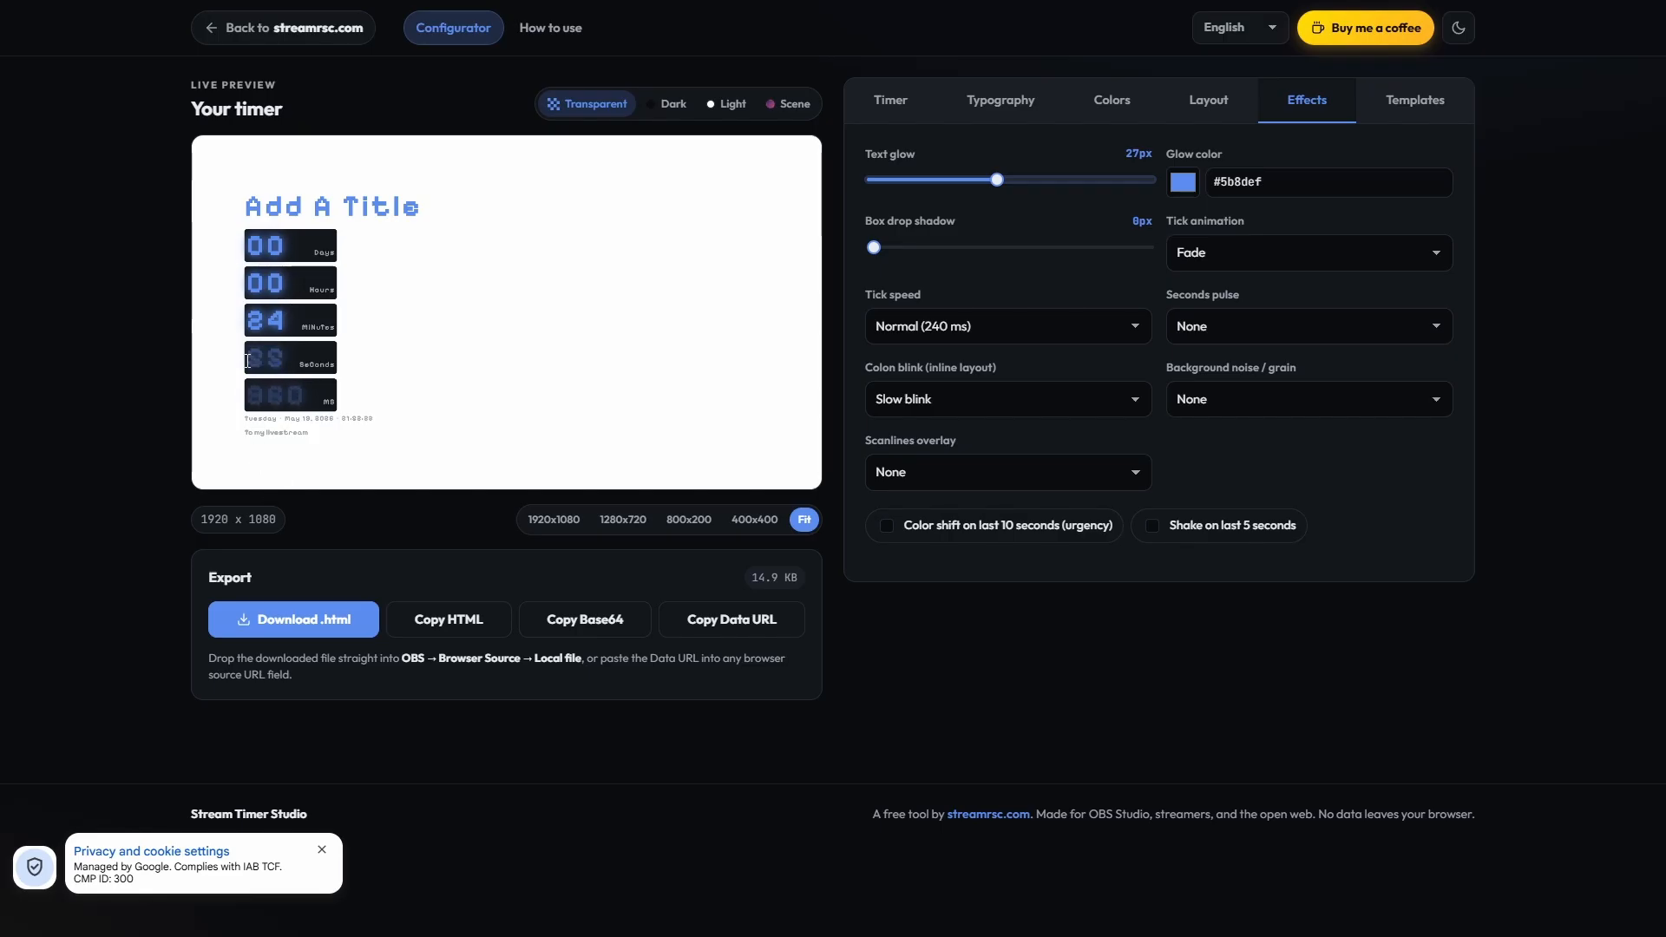
# Step: Try green #38c12f and white #ffffff as the glow color of the numbers
pyautogui.click(1183, 182)
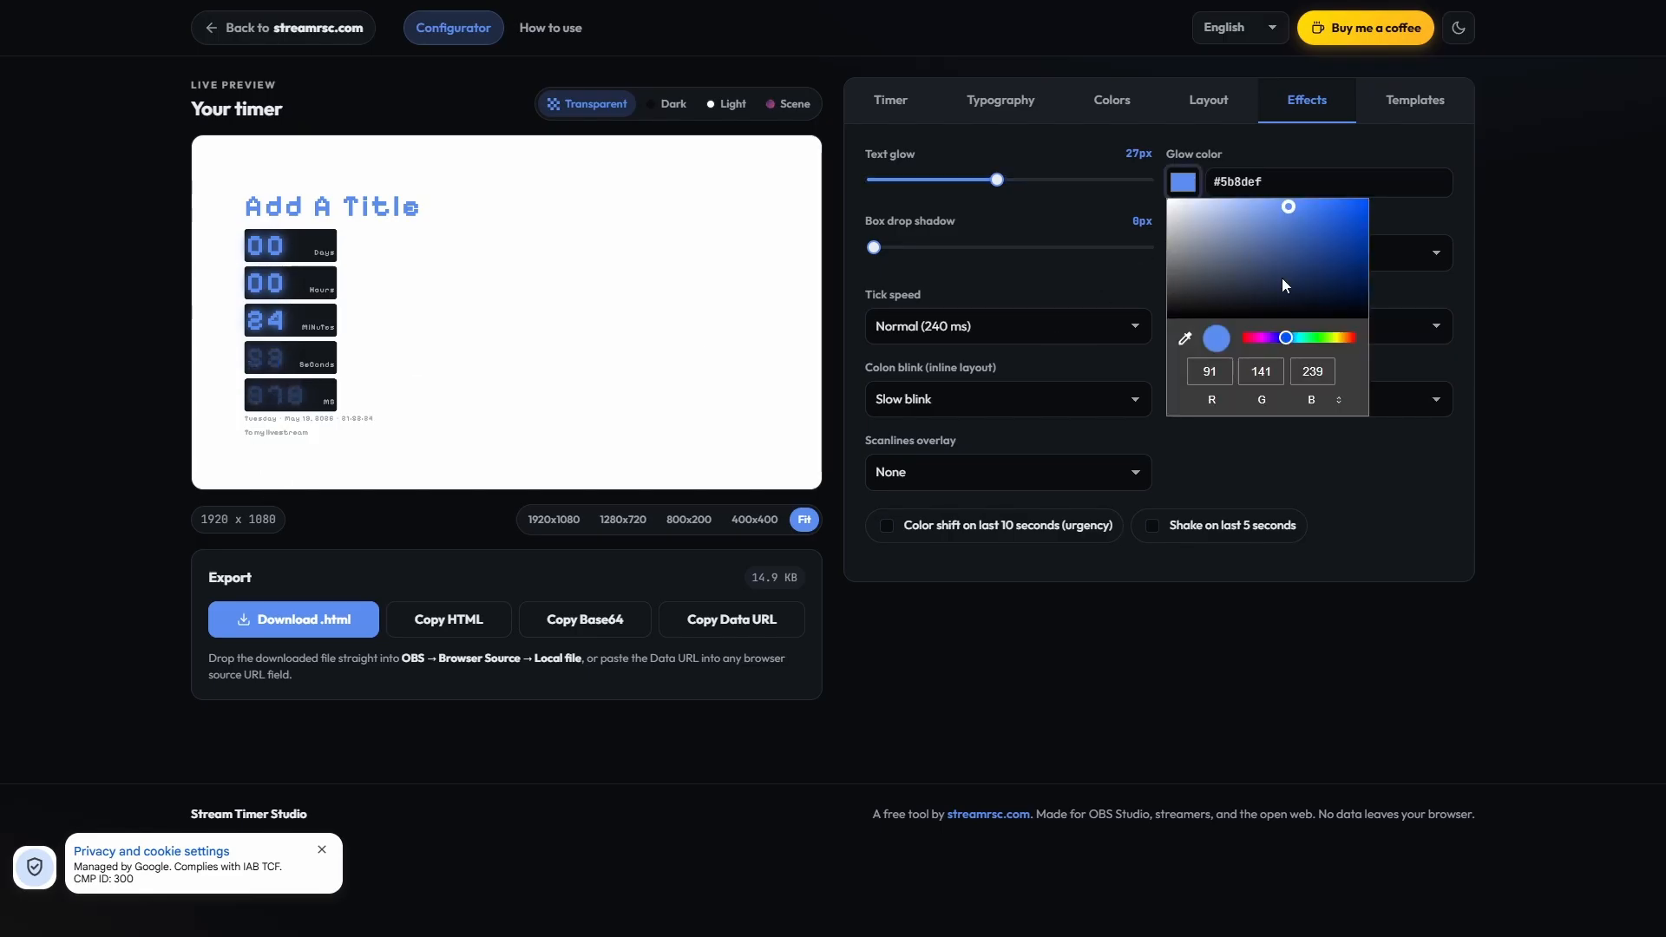
pyautogui.click(1319, 337)
pyautogui.click(1318, 229)
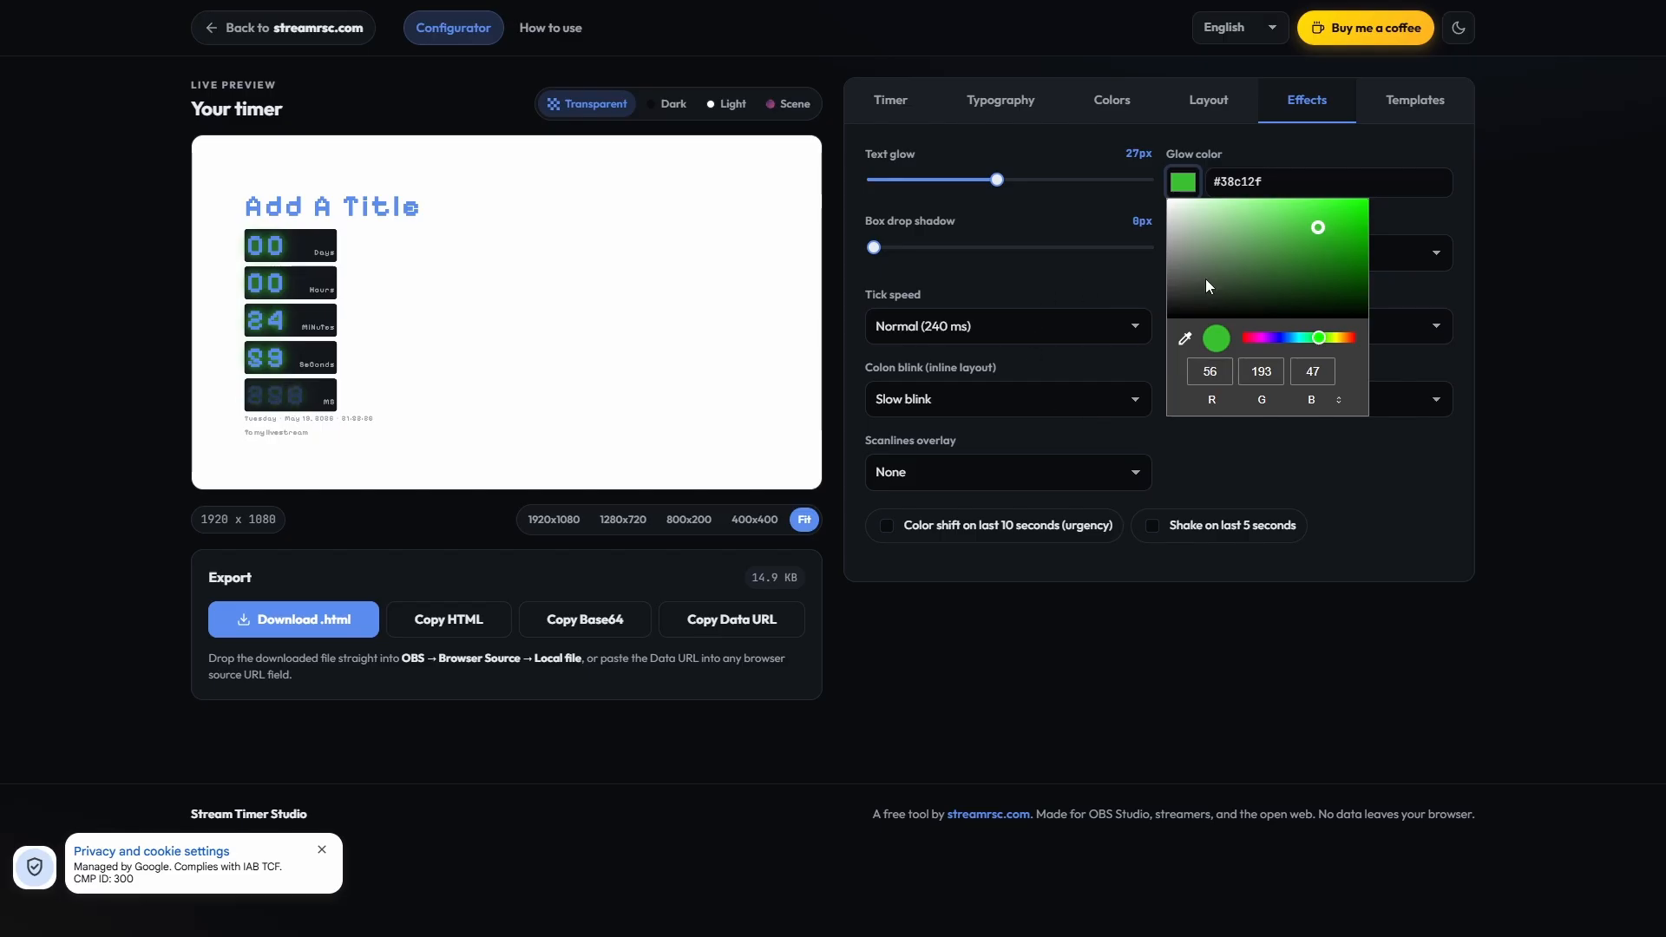
pyautogui.moveTo(1205, 278); pyautogui.dragTo(1168, 199)
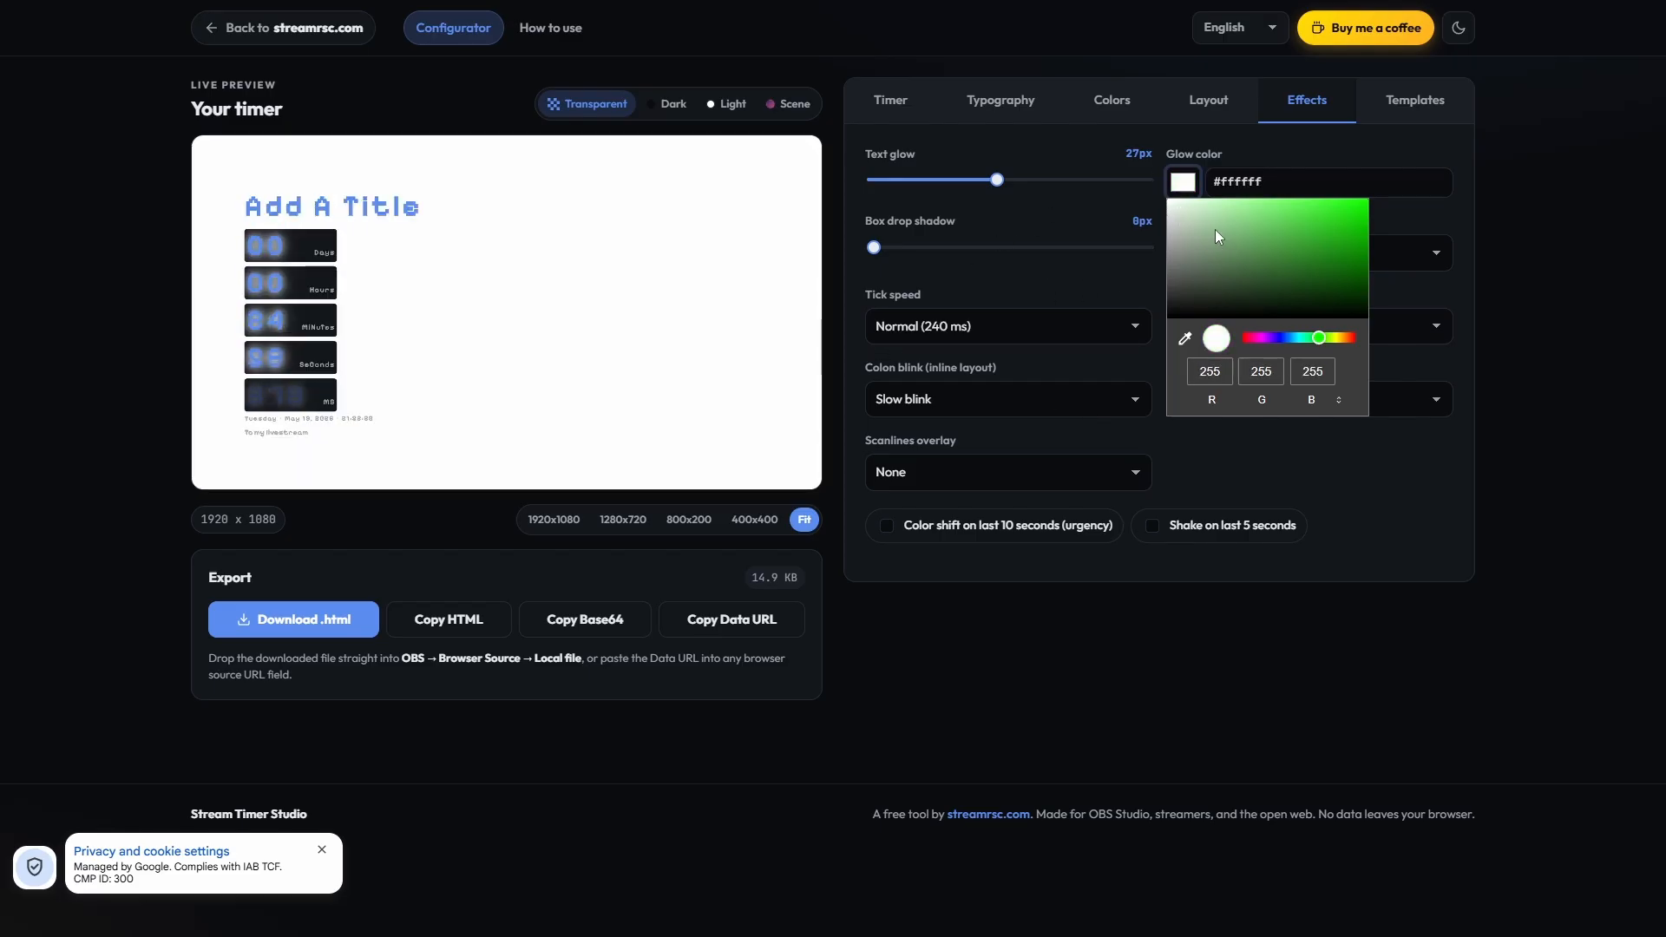
pyautogui.click(1065, 220)
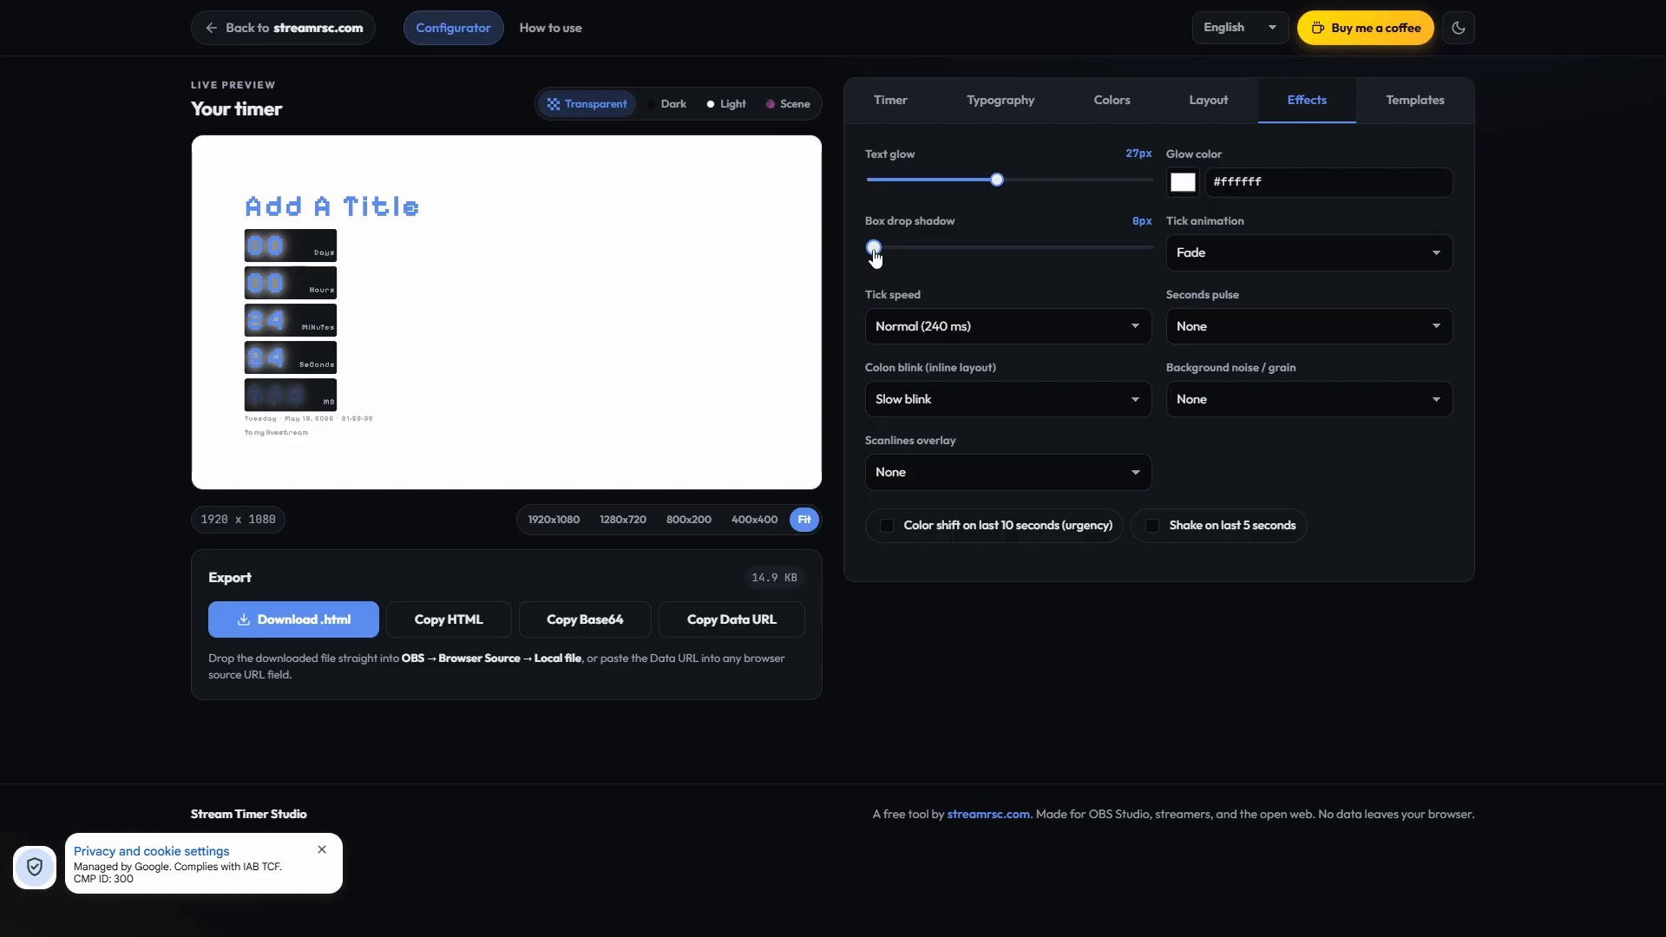
# Step: Set the box drop shadow to 35px and the tick animation to Flip
pyautogui.moveTo(874, 251); pyautogui.dragTo(996, 256)
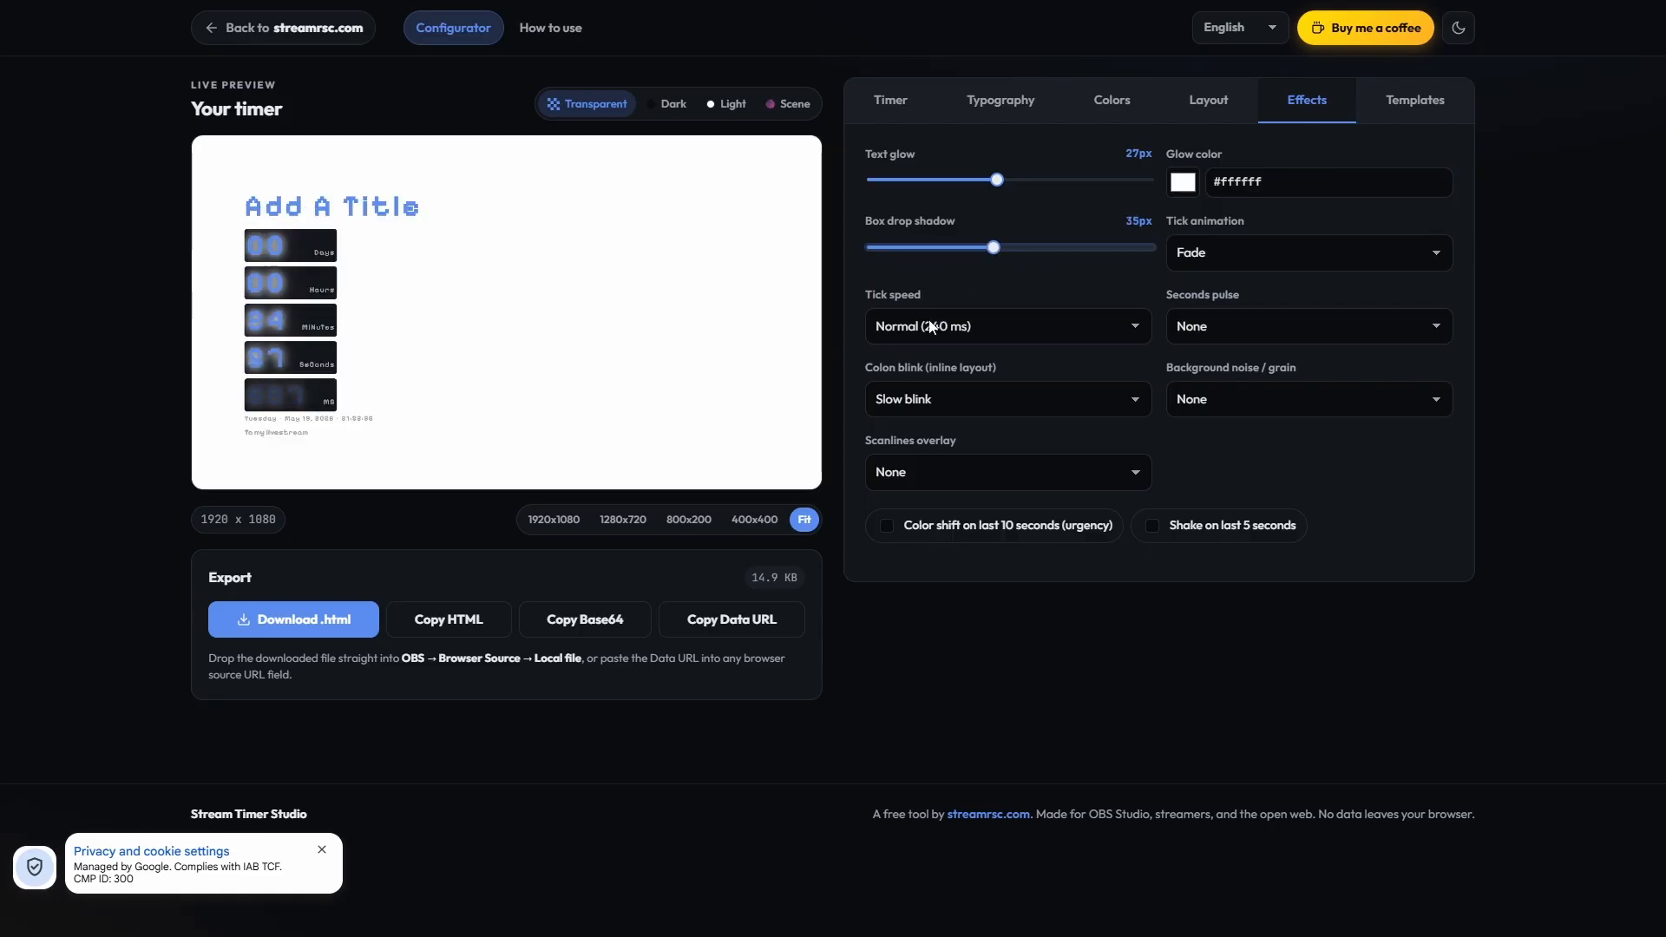
pyautogui.click(1232, 257)
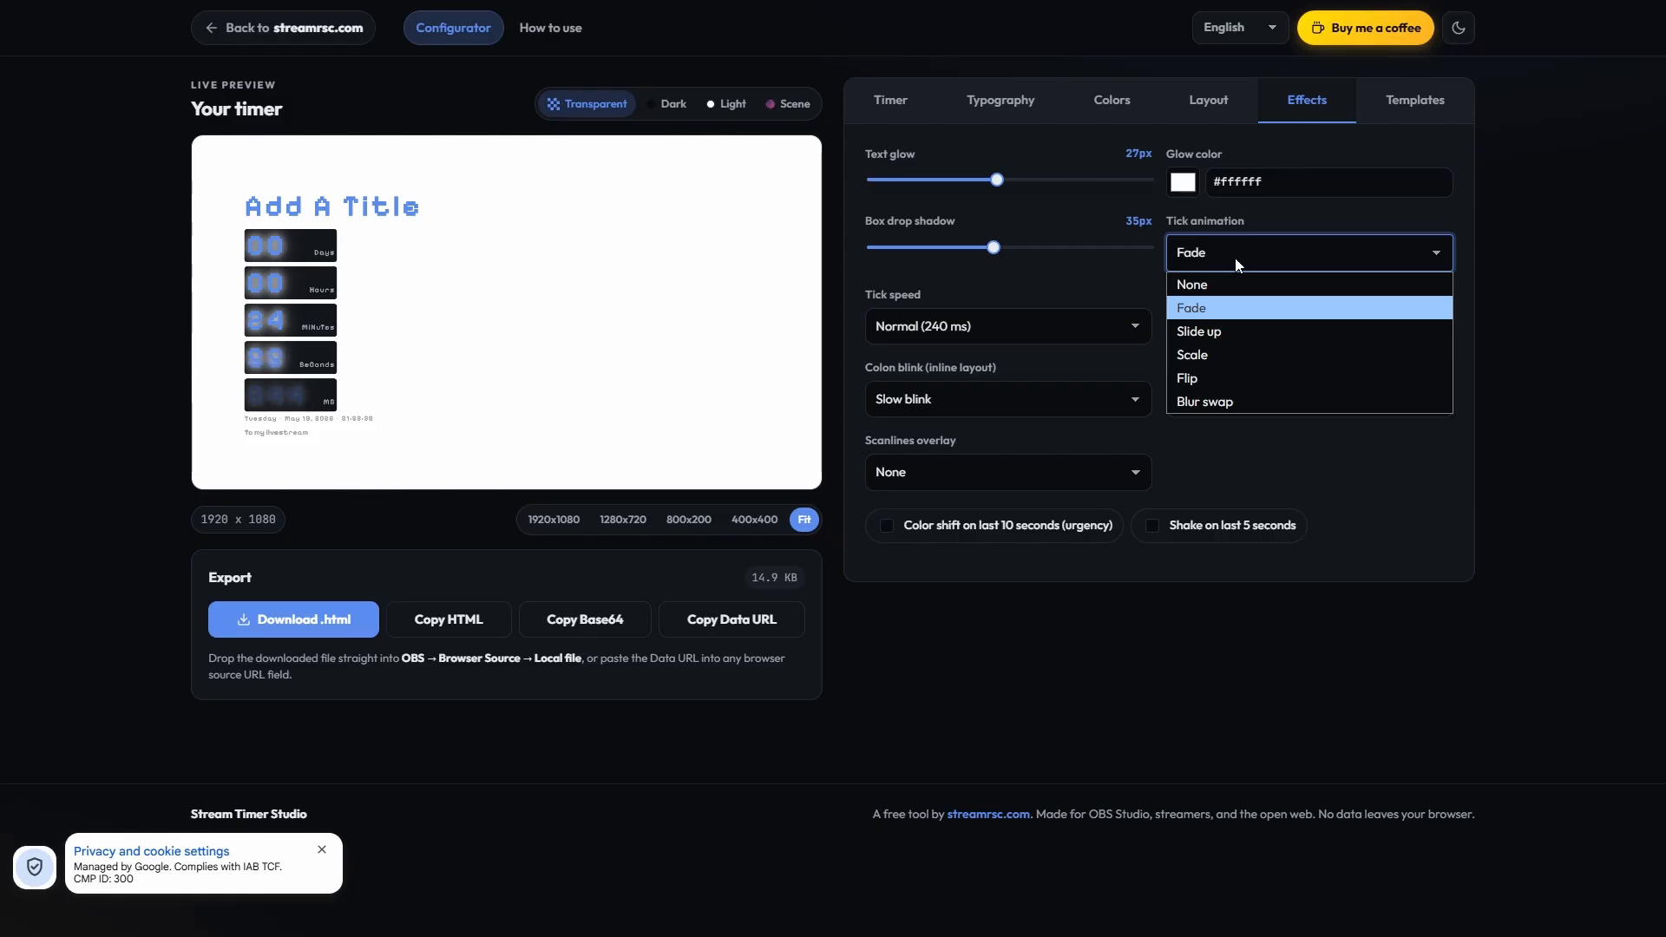
pyautogui.click(1212, 380)
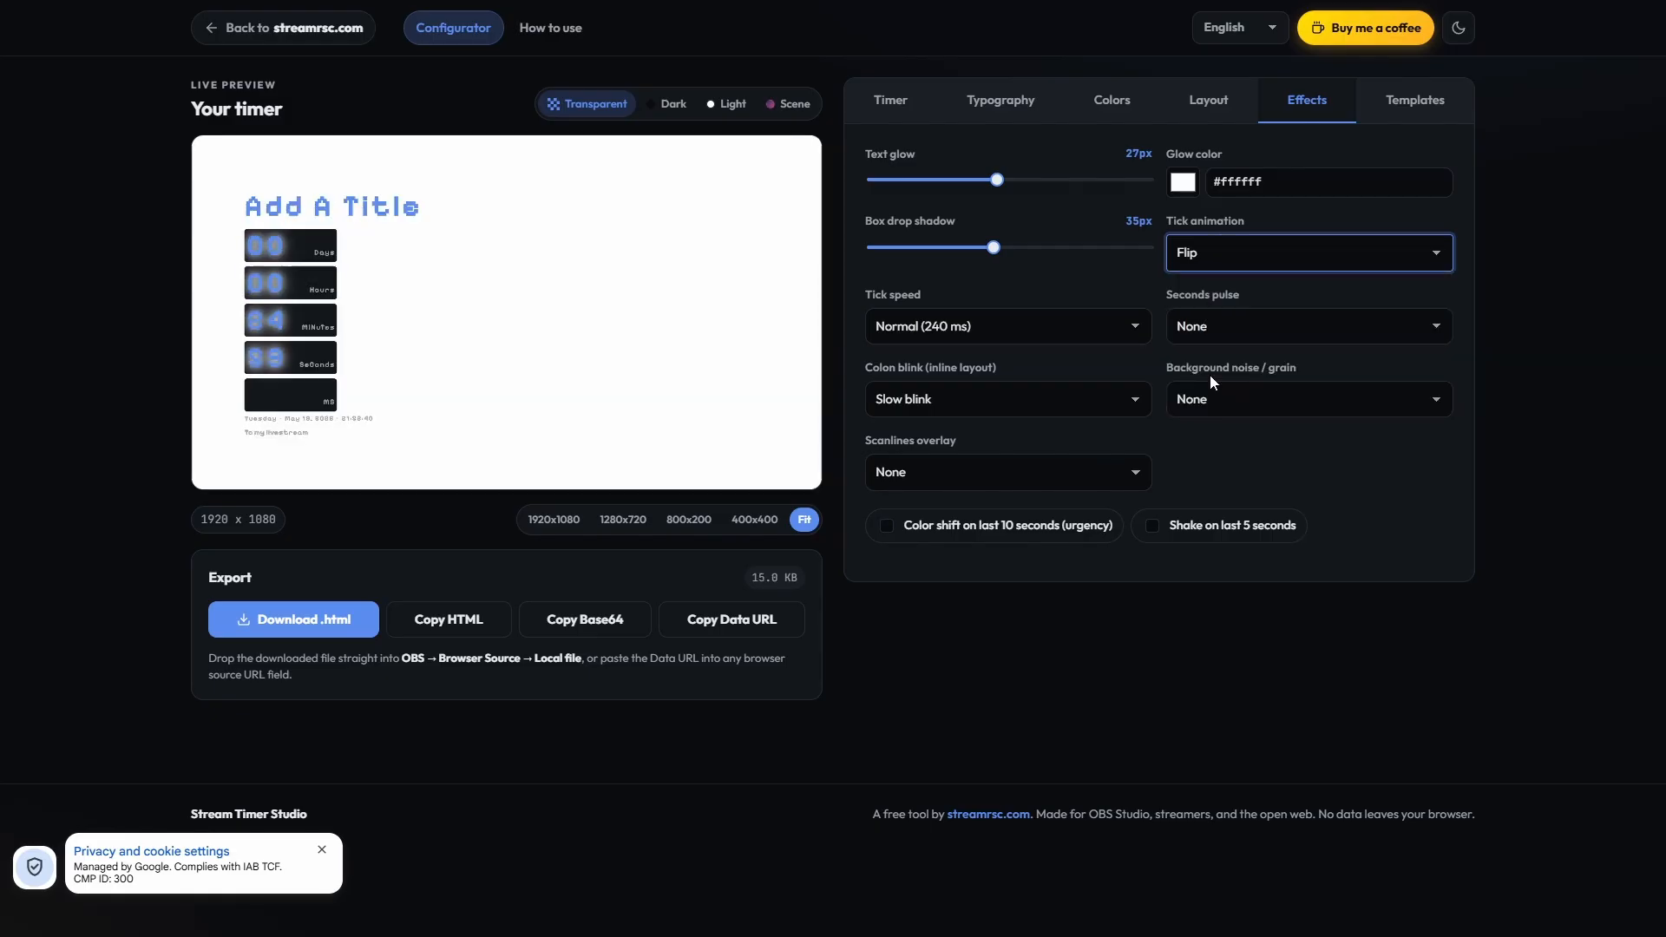
# Step: Review the seconds pulse and tick animation options while checking the seconds in the preview, keeping None and Flip
pyautogui.click(1211, 326)
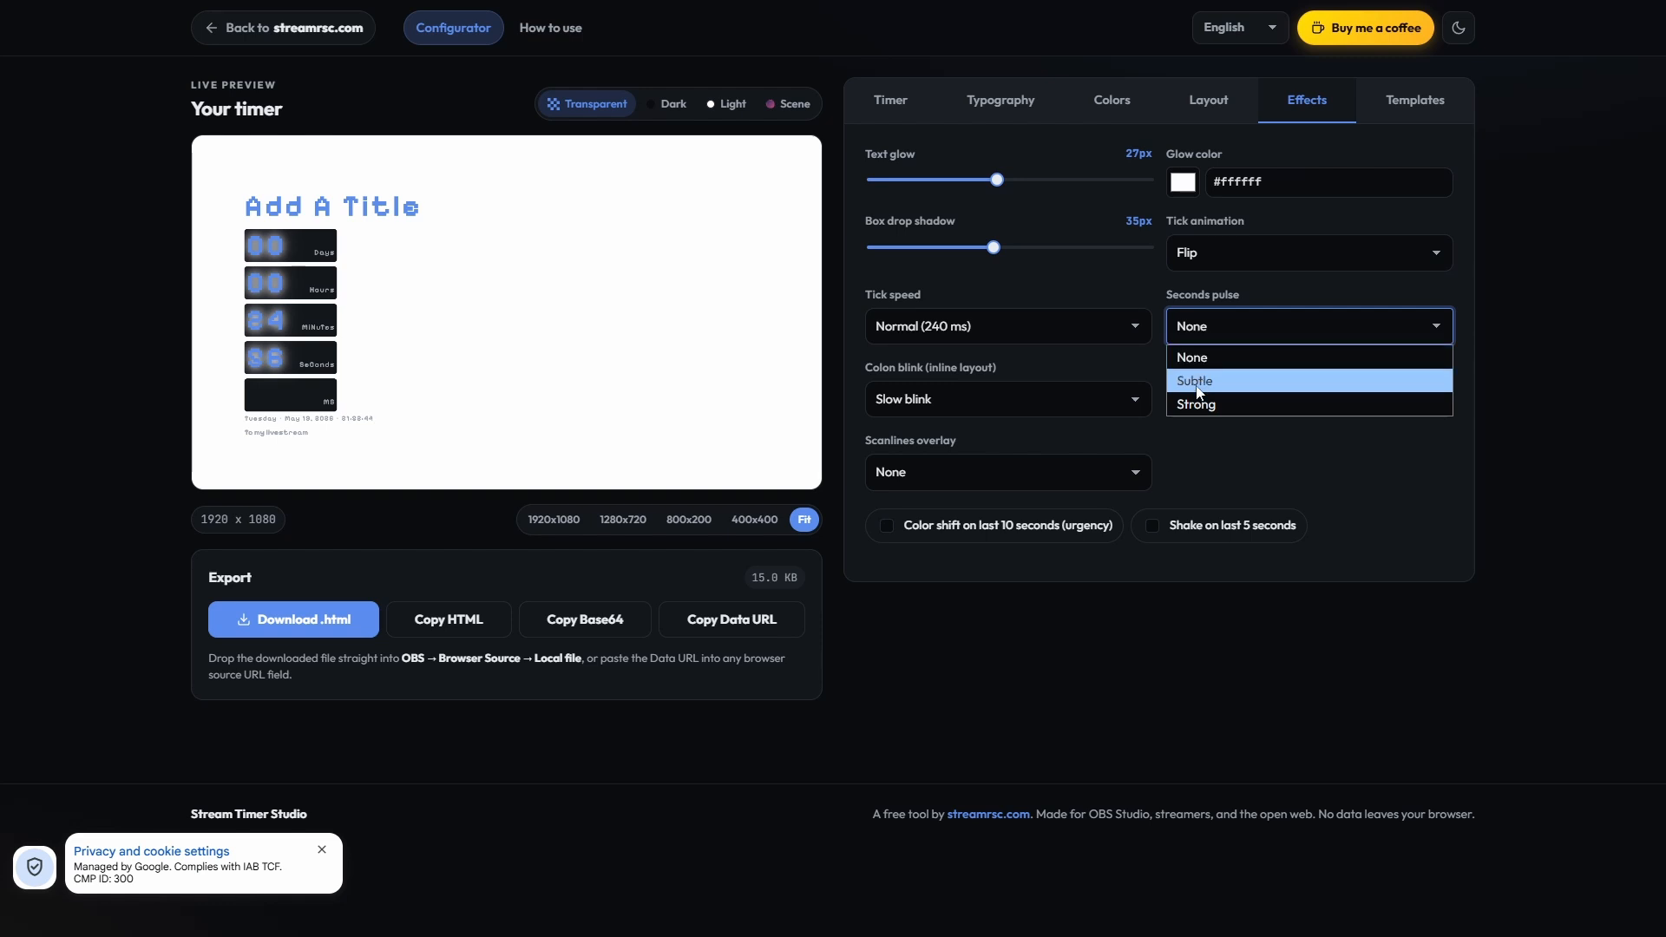
pyautogui.click(291, 351)
pyautogui.click(259, 360)
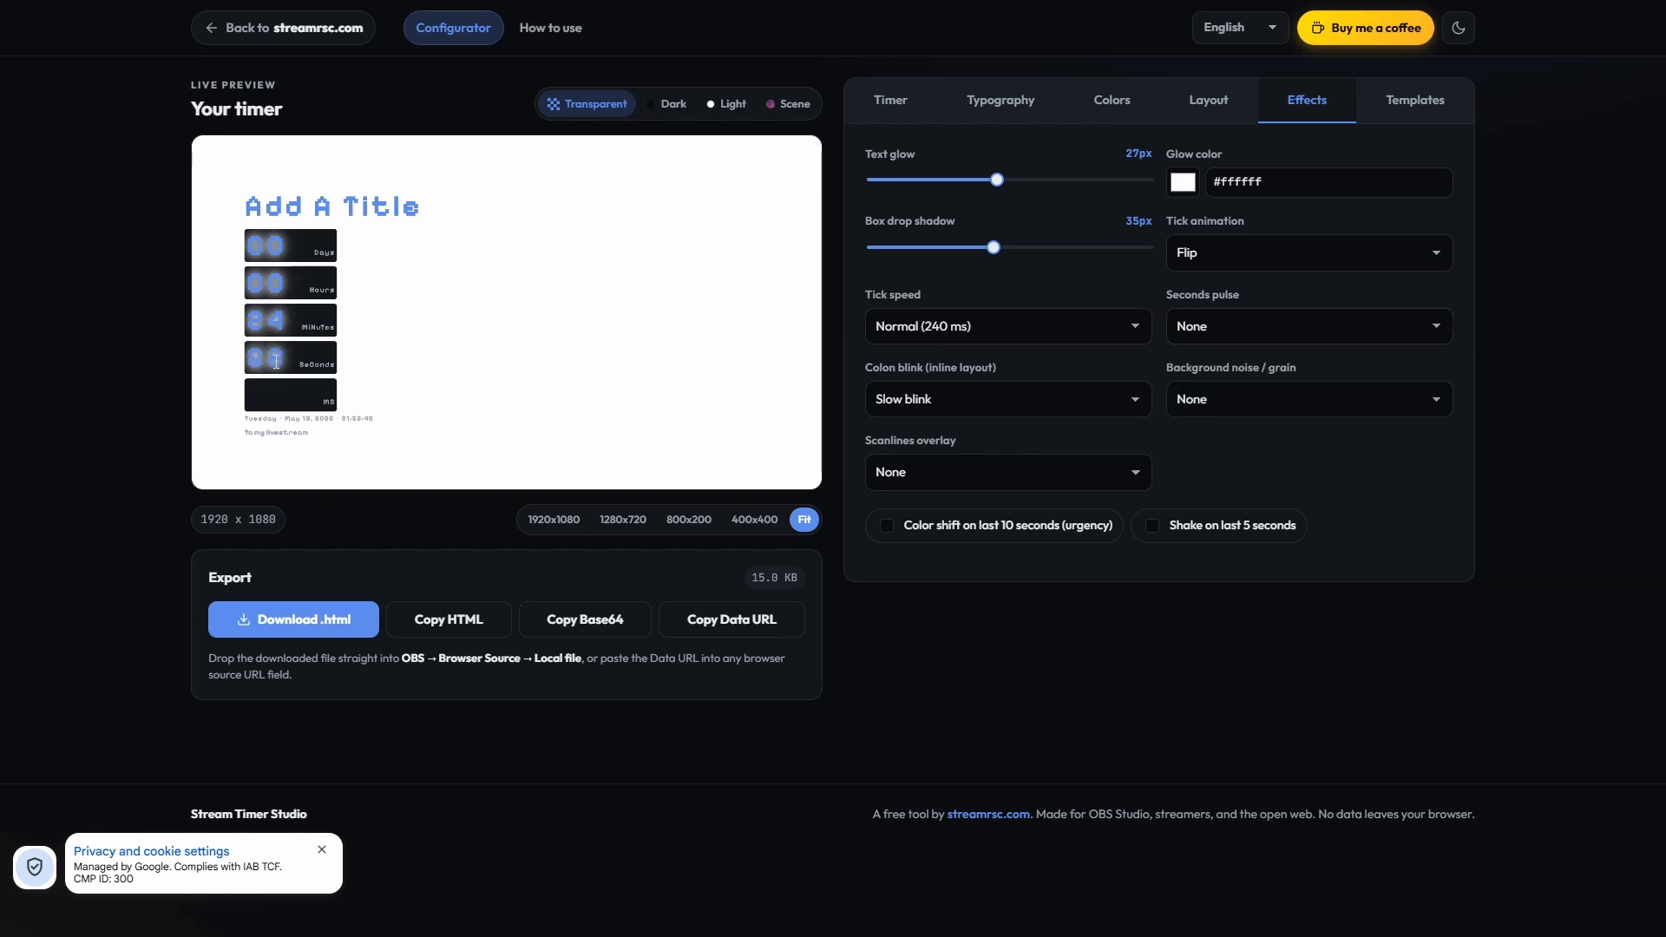
pyautogui.click(1233, 260)
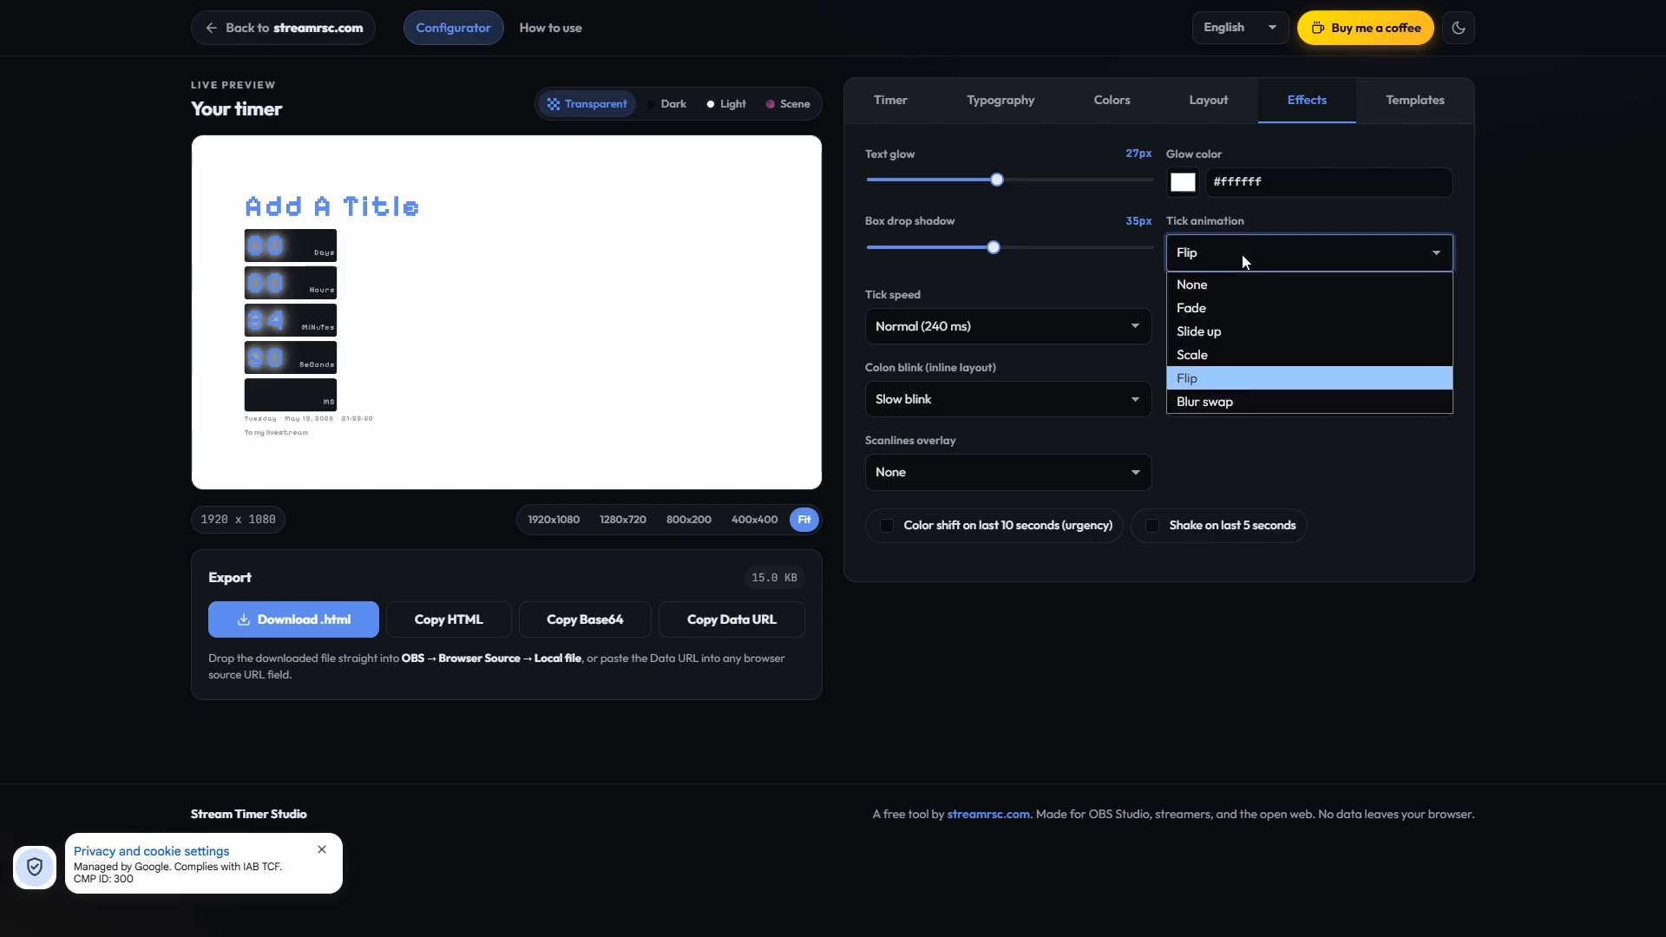
pyautogui.click(1240, 259)
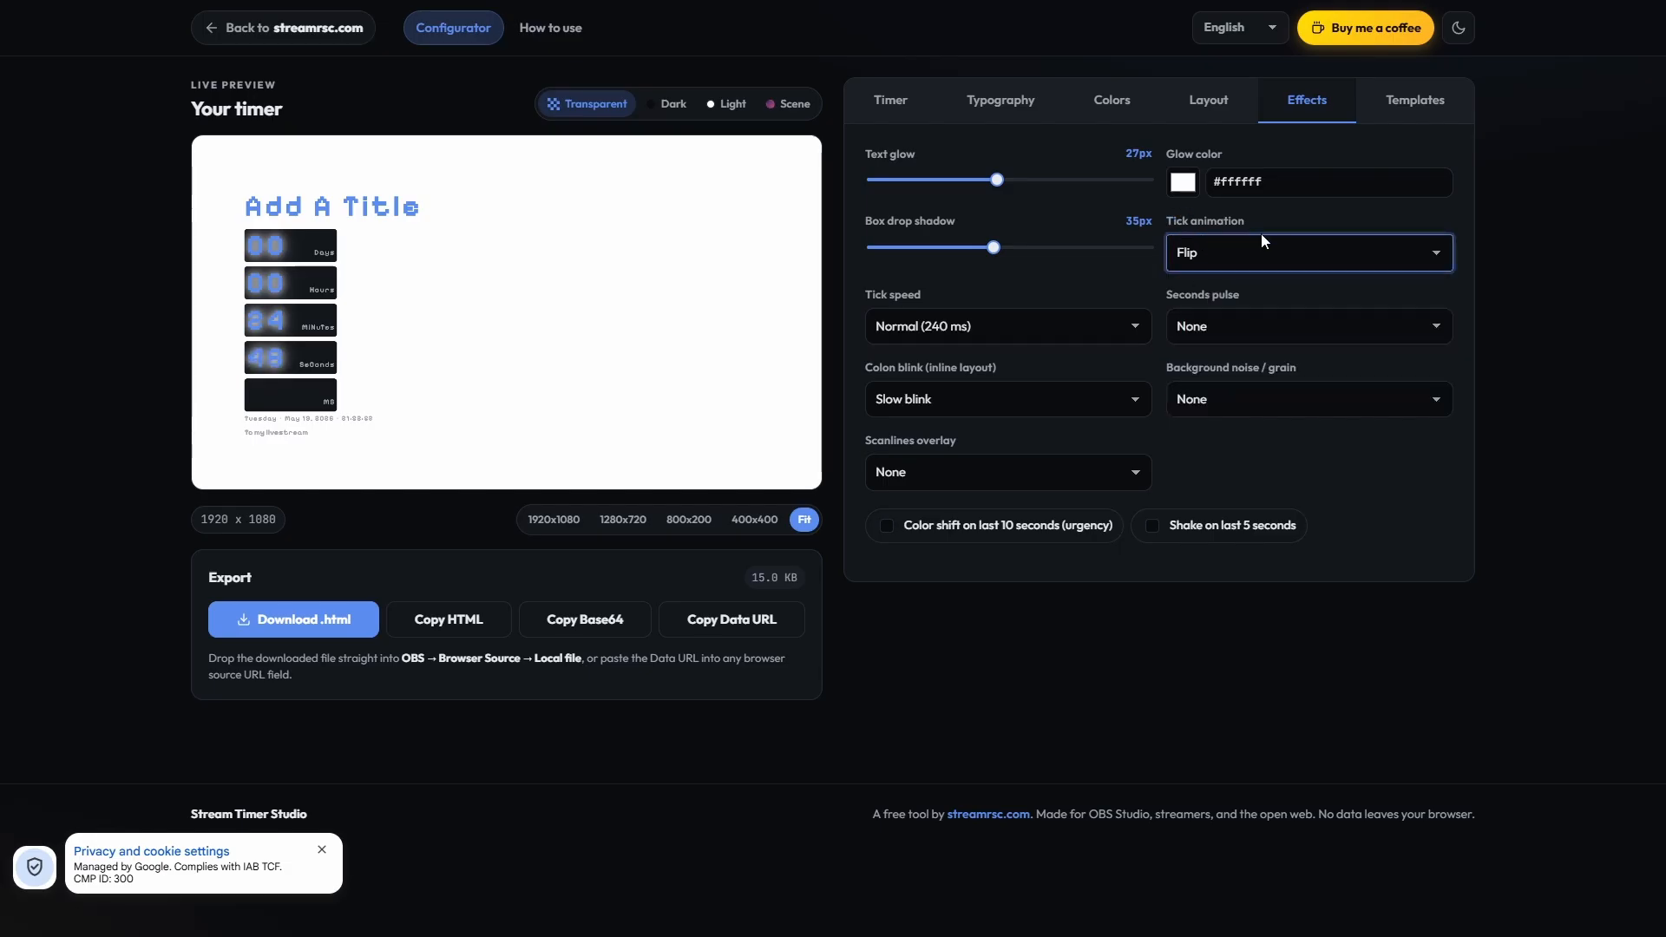
# Step: Try the Subtle seconds pulse, check the seconds in the preview, and set the pulse back to None
pyautogui.click(1205, 326)
pyautogui.click(1199, 379)
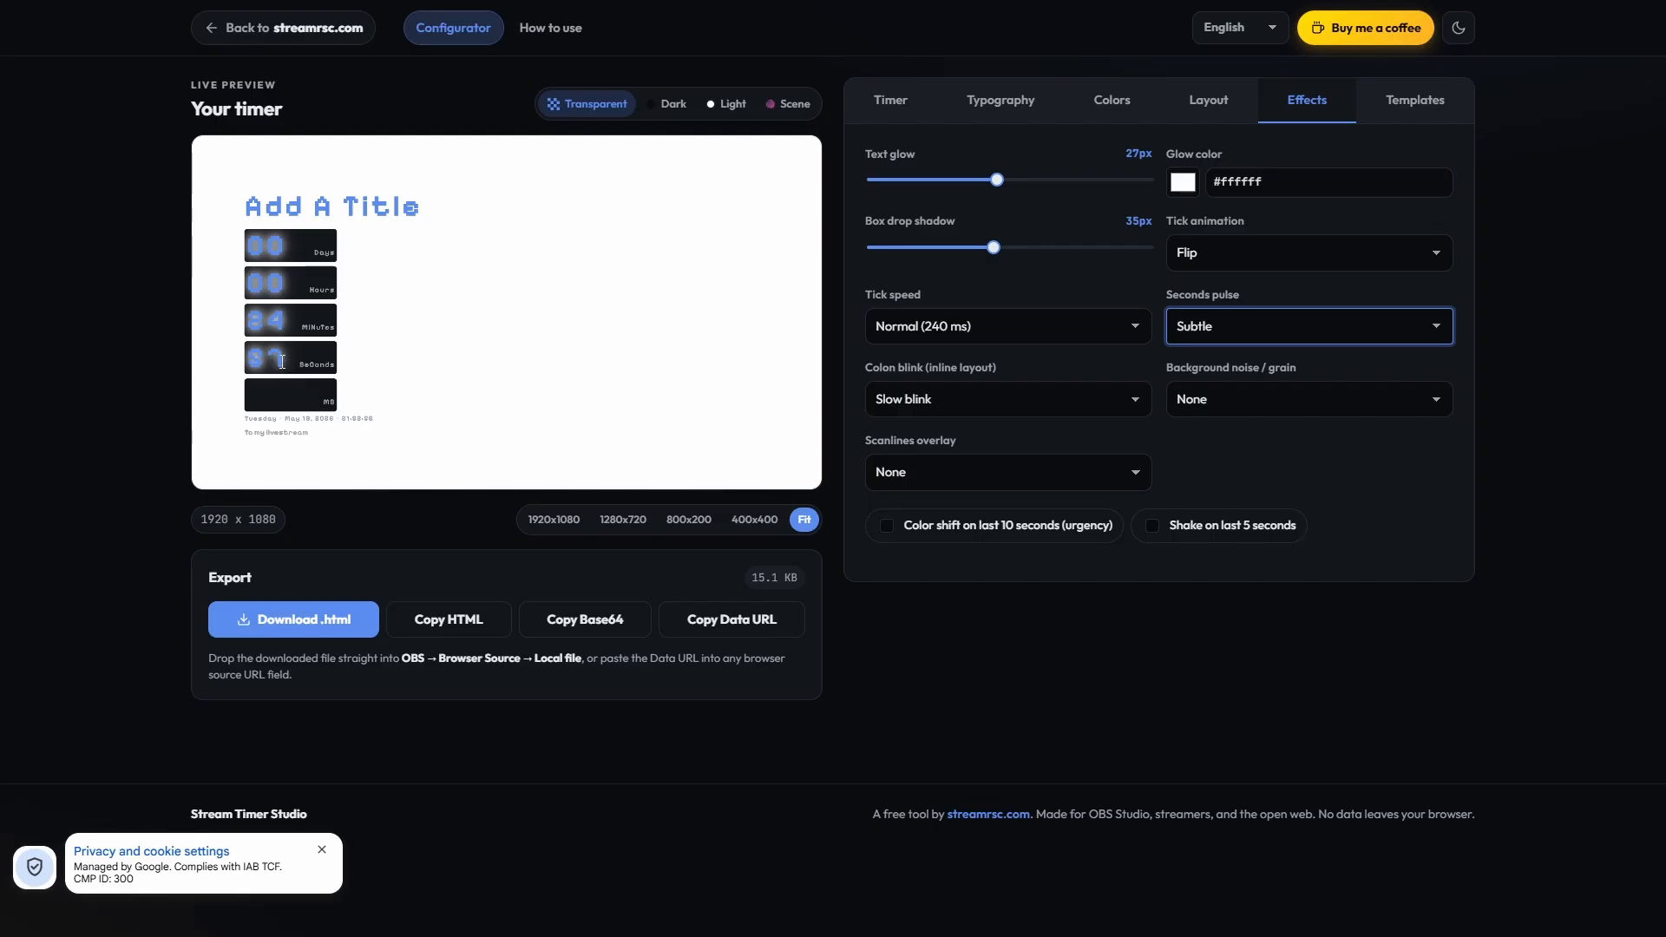
pyautogui.click(254, 358)
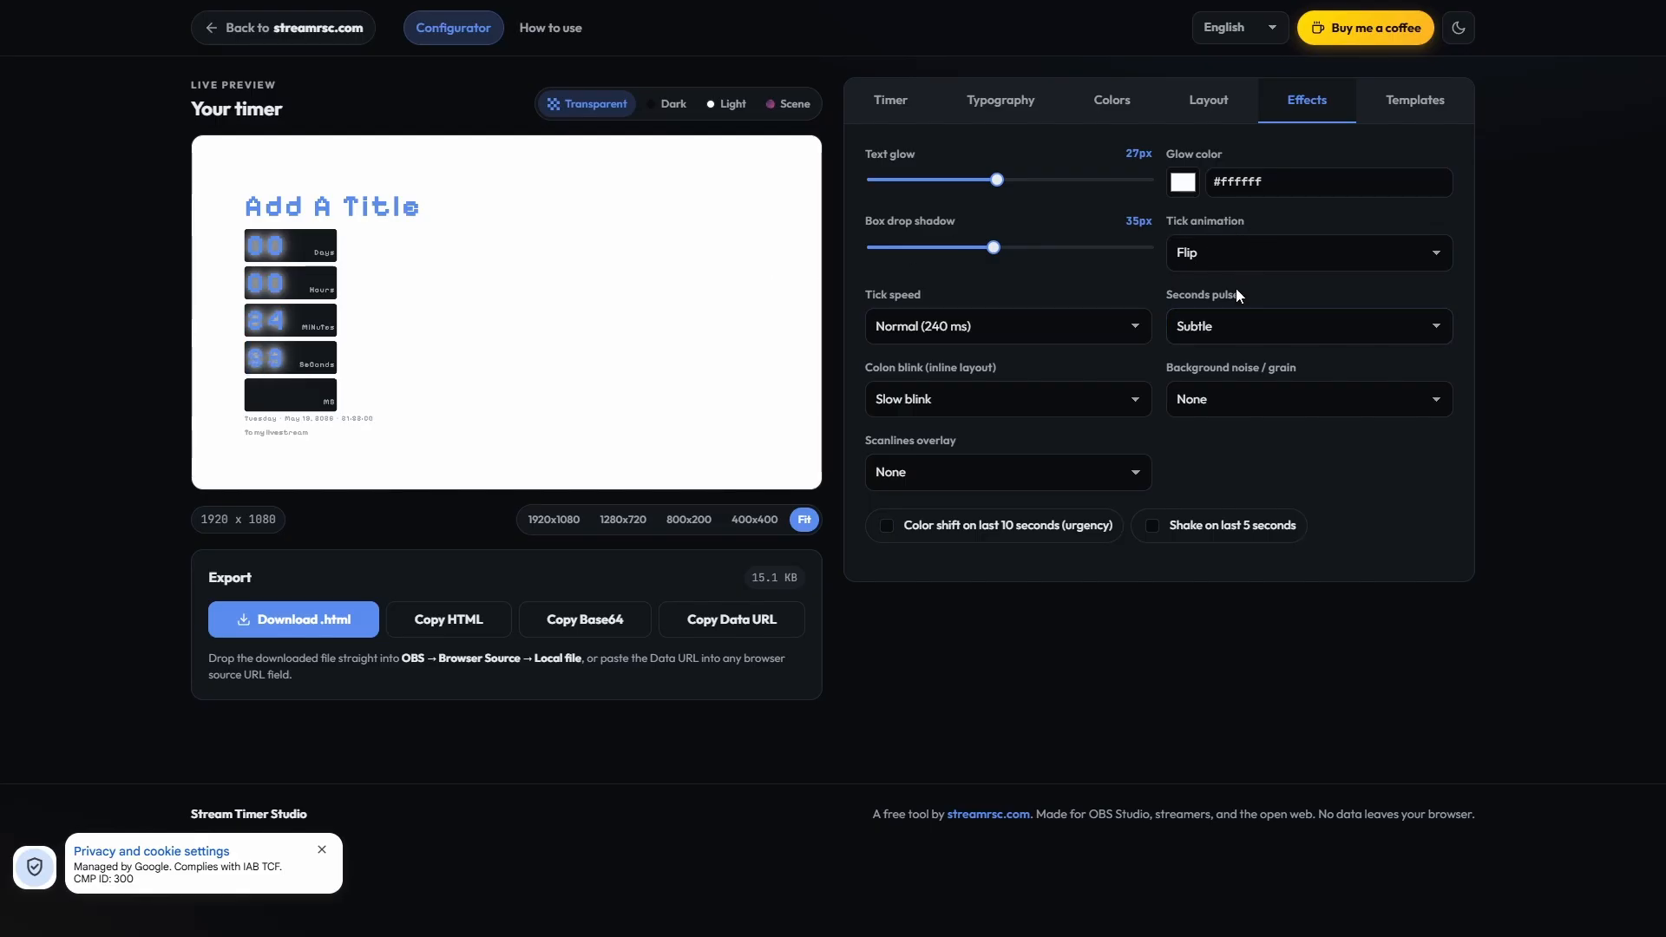
pyautogui.click(1232, 325)
pyautogui.click(1223, 353)
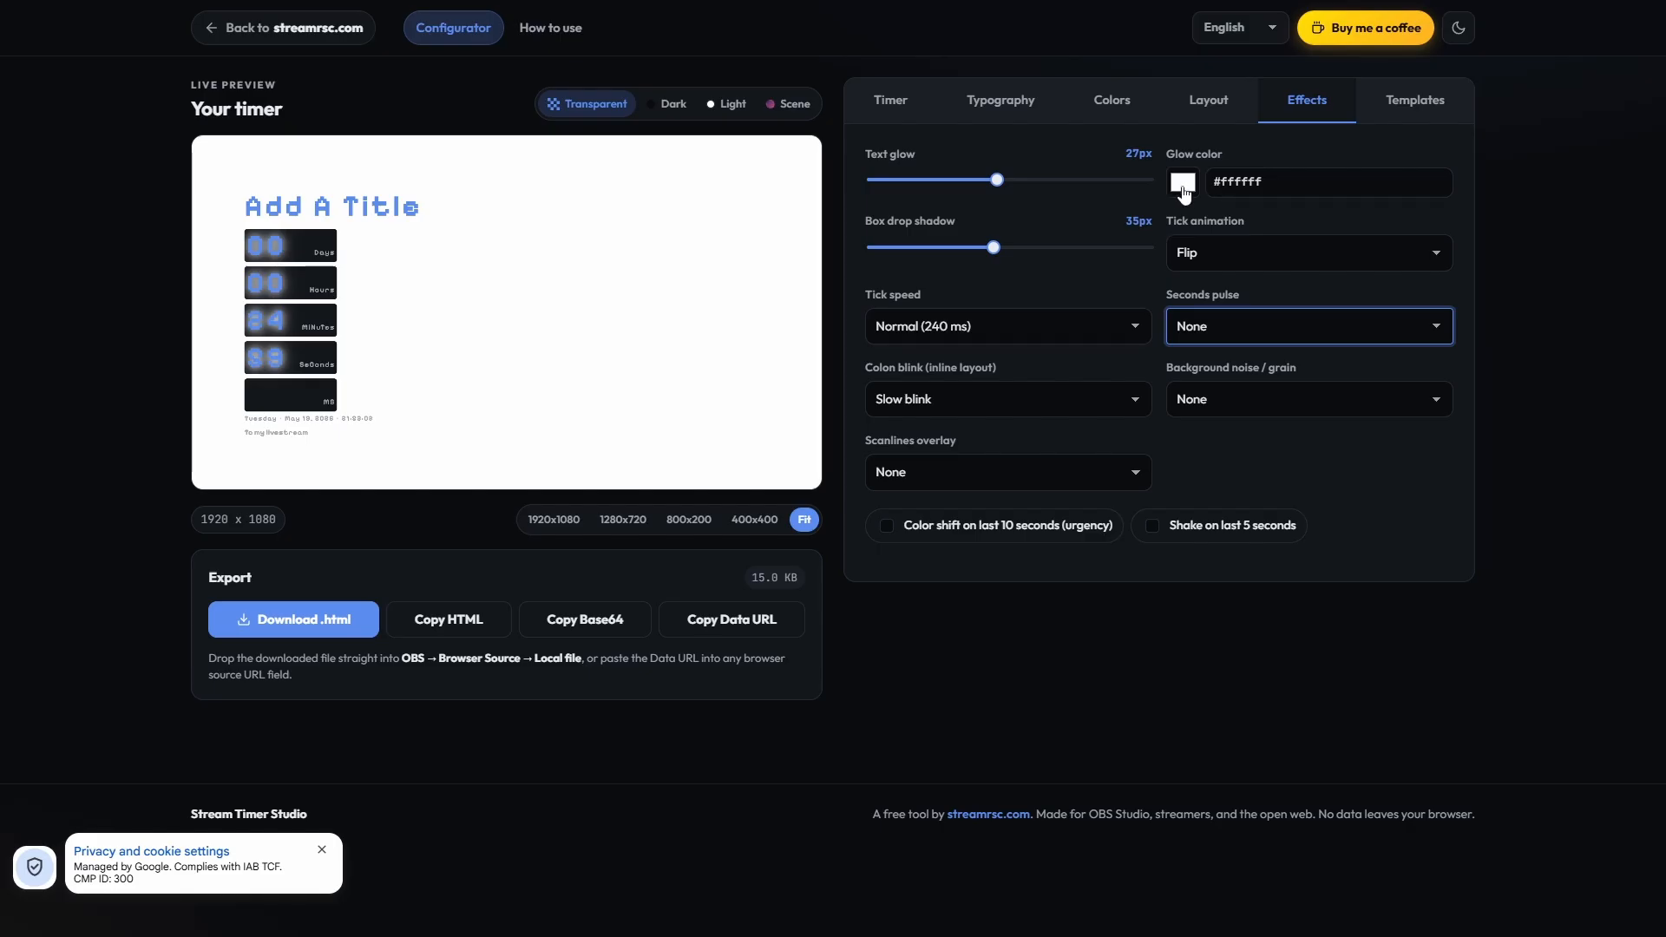
# Step: Set the glow color of the numbers to purple #570ce4
pyautogui.click(1183, 184)
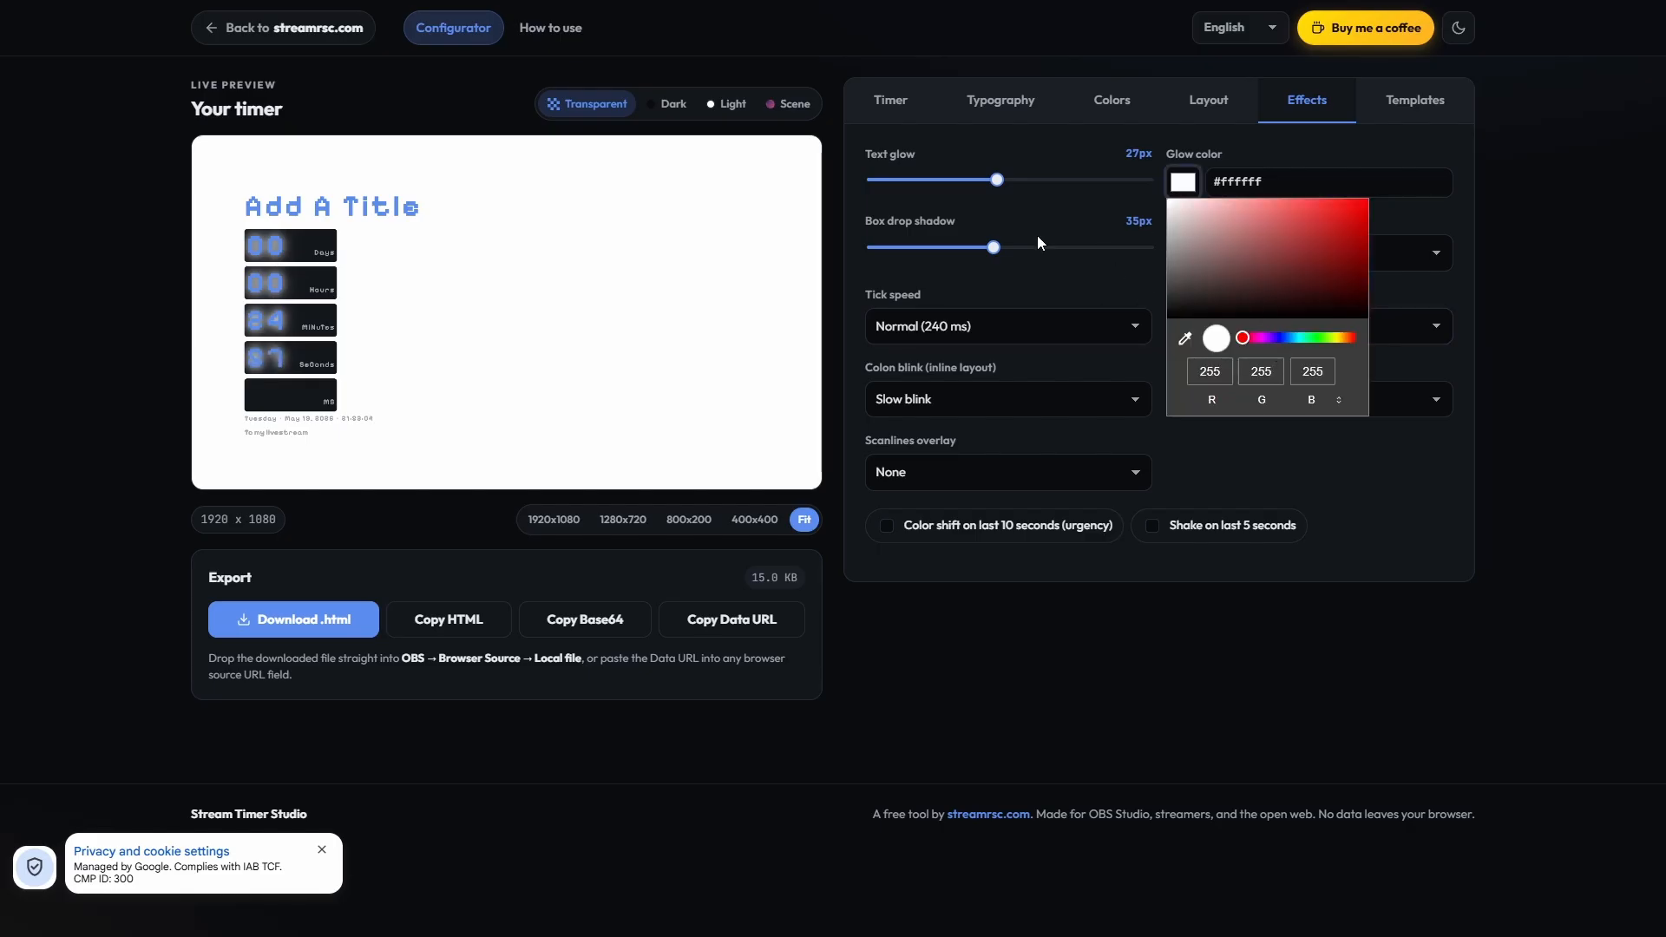
pyautogui.click(1271, 342)
pyautogui.moveTo(1310, 234); pyautogui.dragTo(1355, 212)
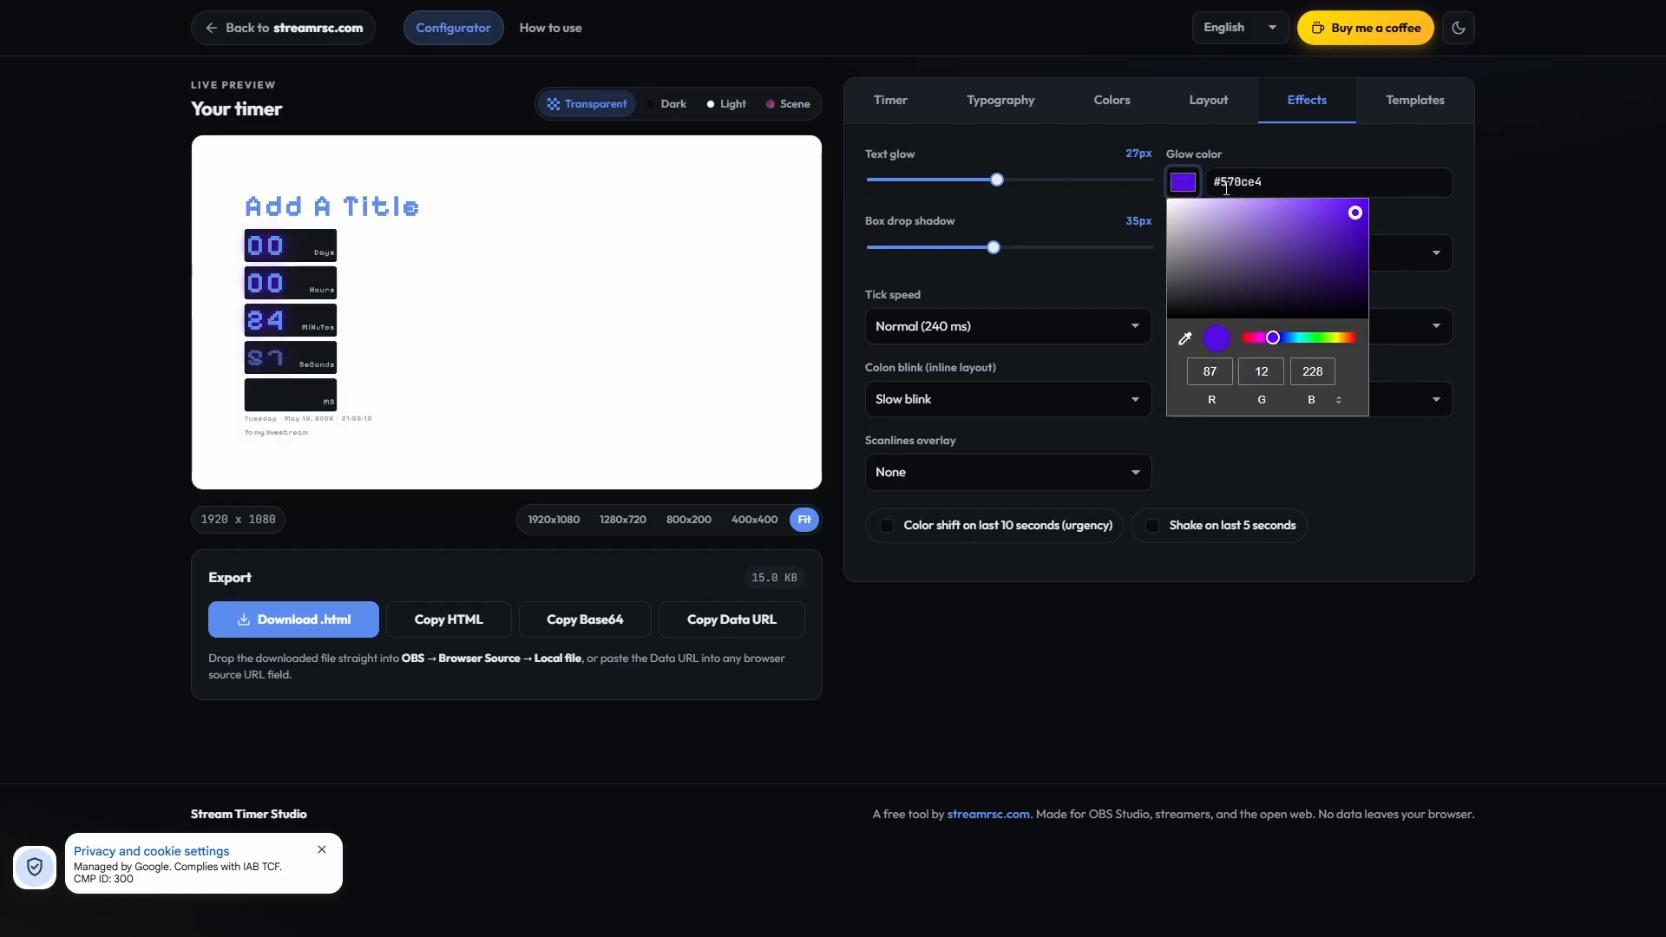
# Step: Reduce the text glow to 14px and set the tick speed to Slow (400 ms)
pyautogui.click(1070, 160)
pyautogui.moveTo(997, 180); pyautogui.dragTo(940, 189)
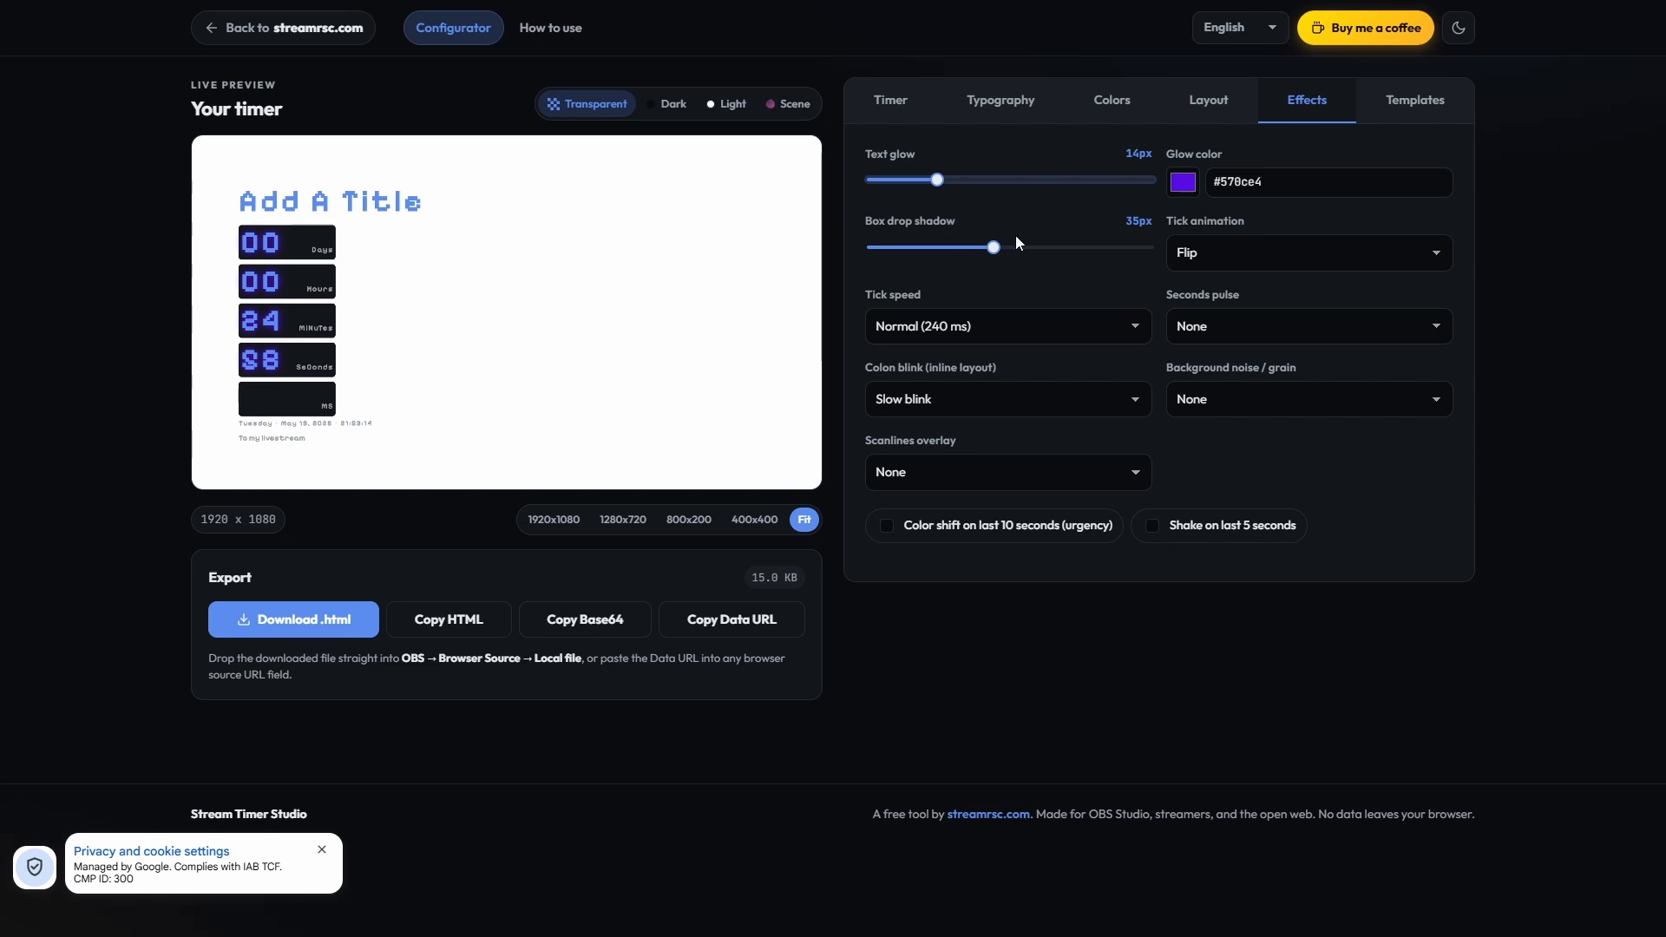
pyautogui.click(999, 325)
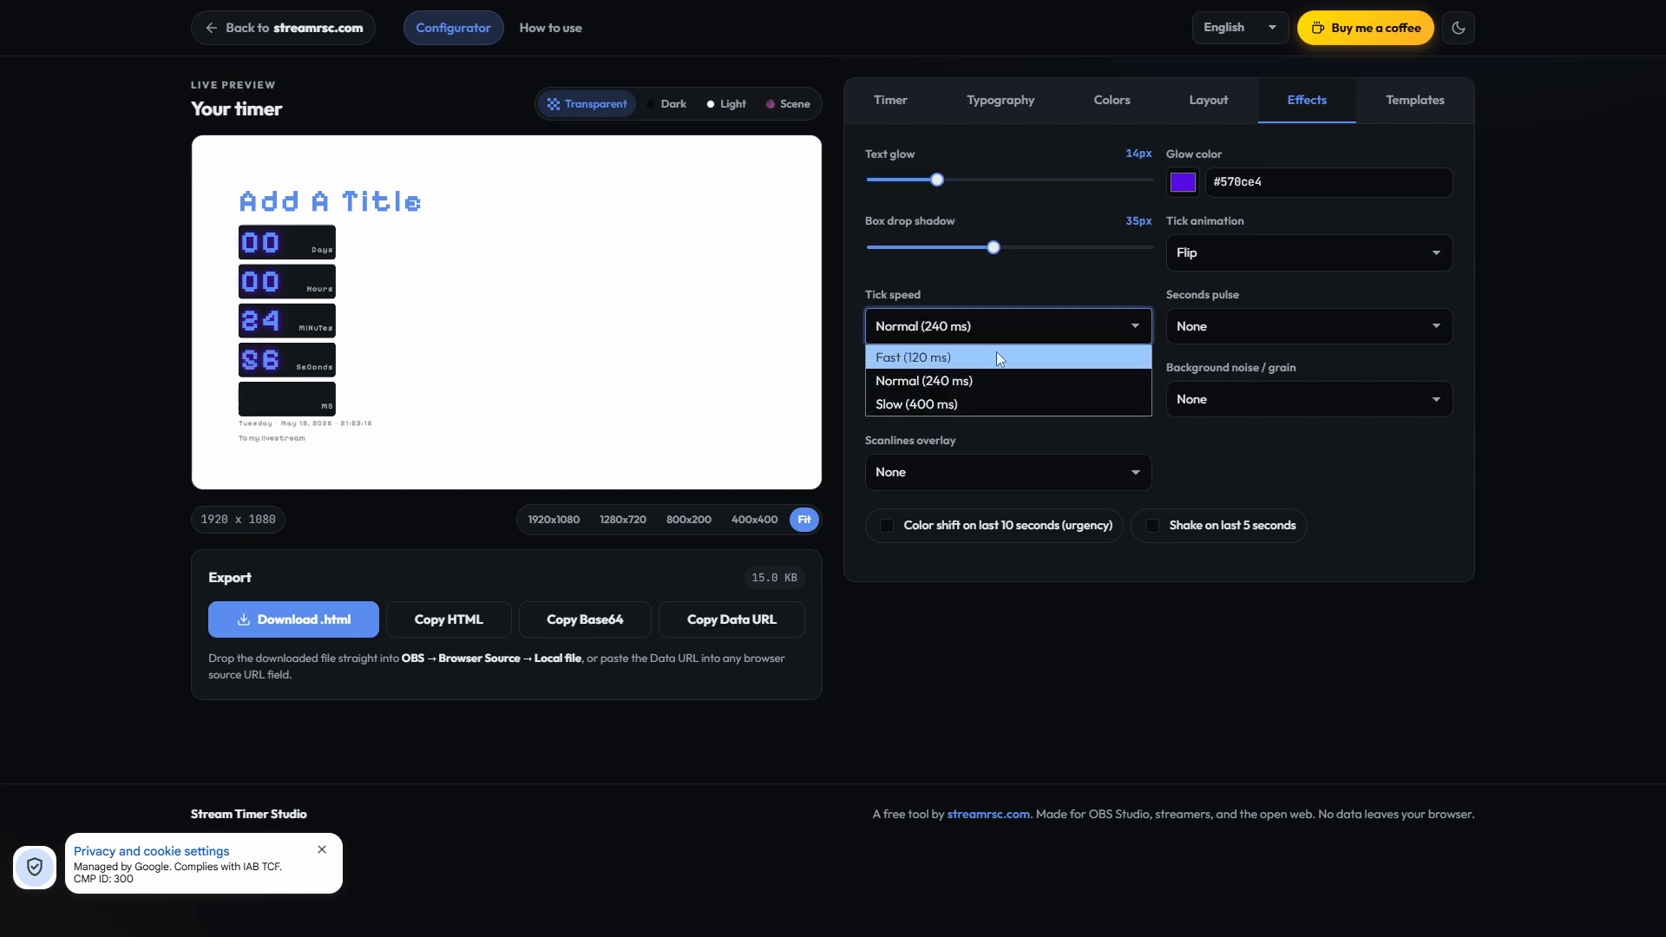
pyautogui.click(995, 402)
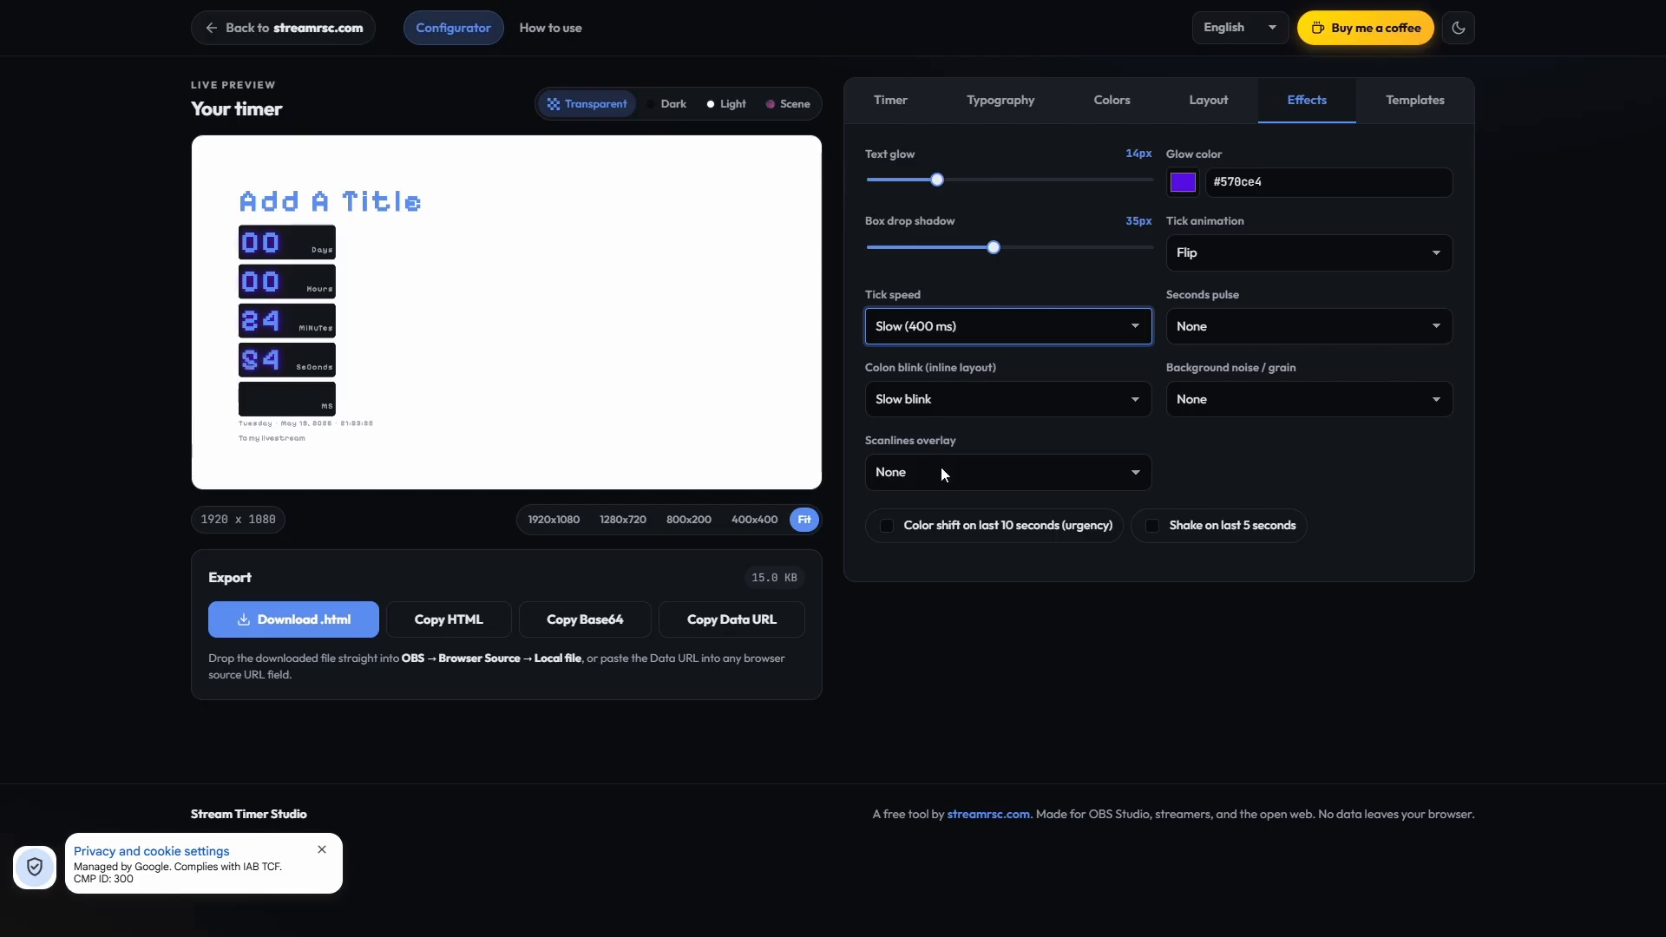
# Step: Set the scanlines overlay to Thin and the tick animation to None
pyautogui.click(977, 481)
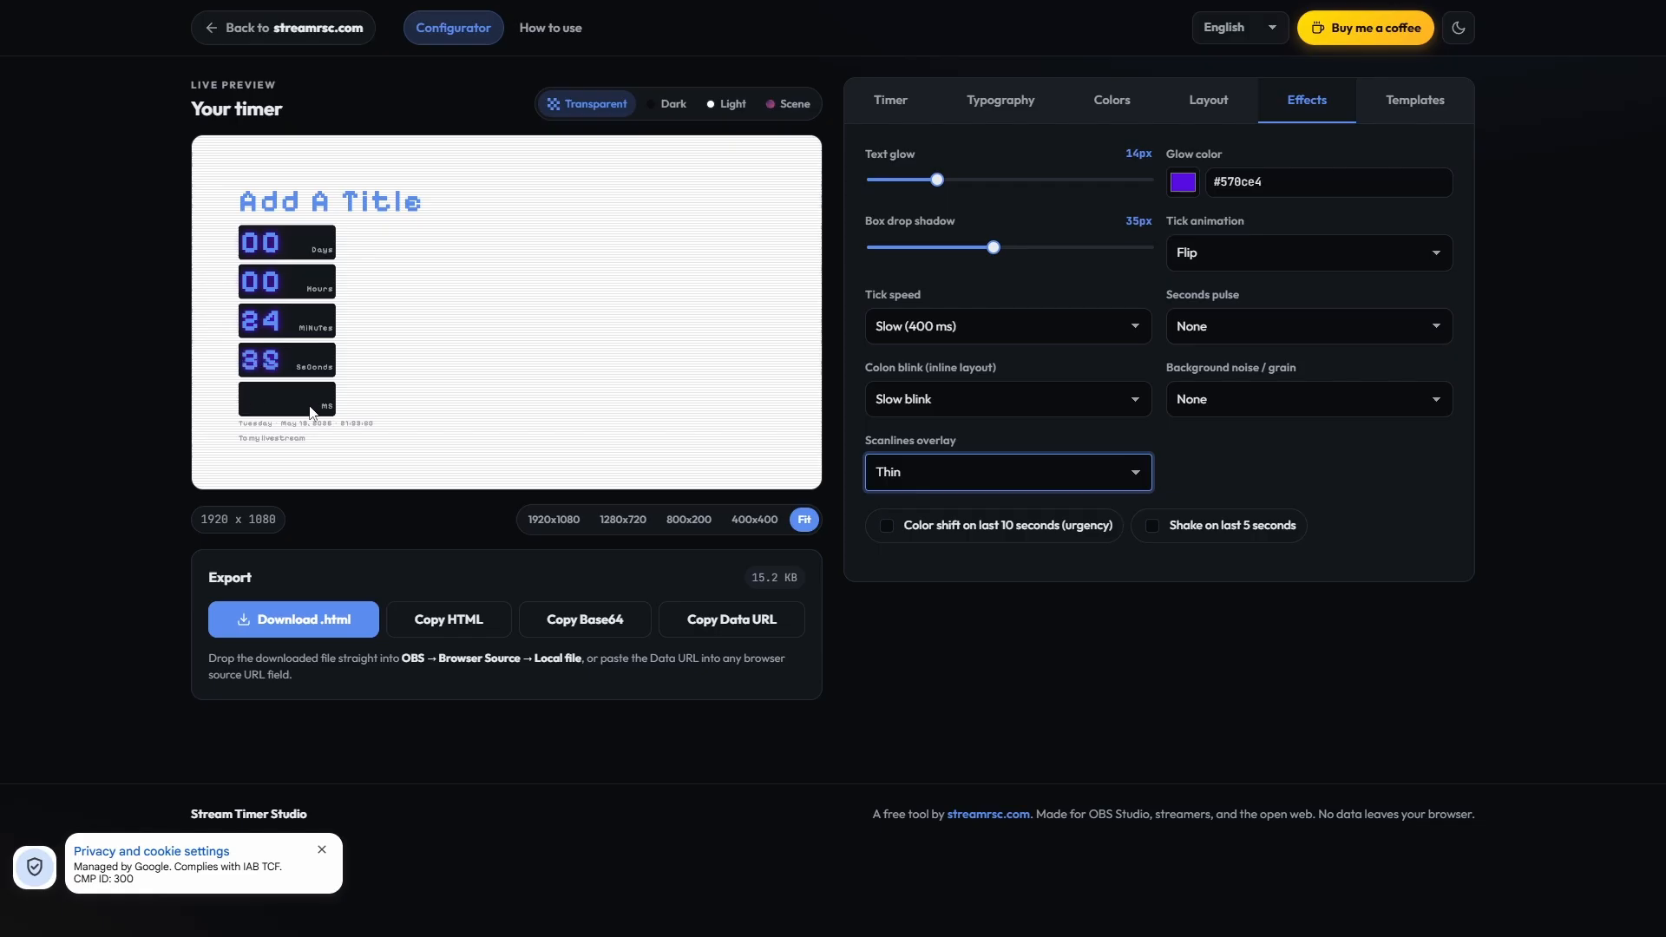
pyautogui.click(1205, 255)
pyautogui.click(1202, 285)
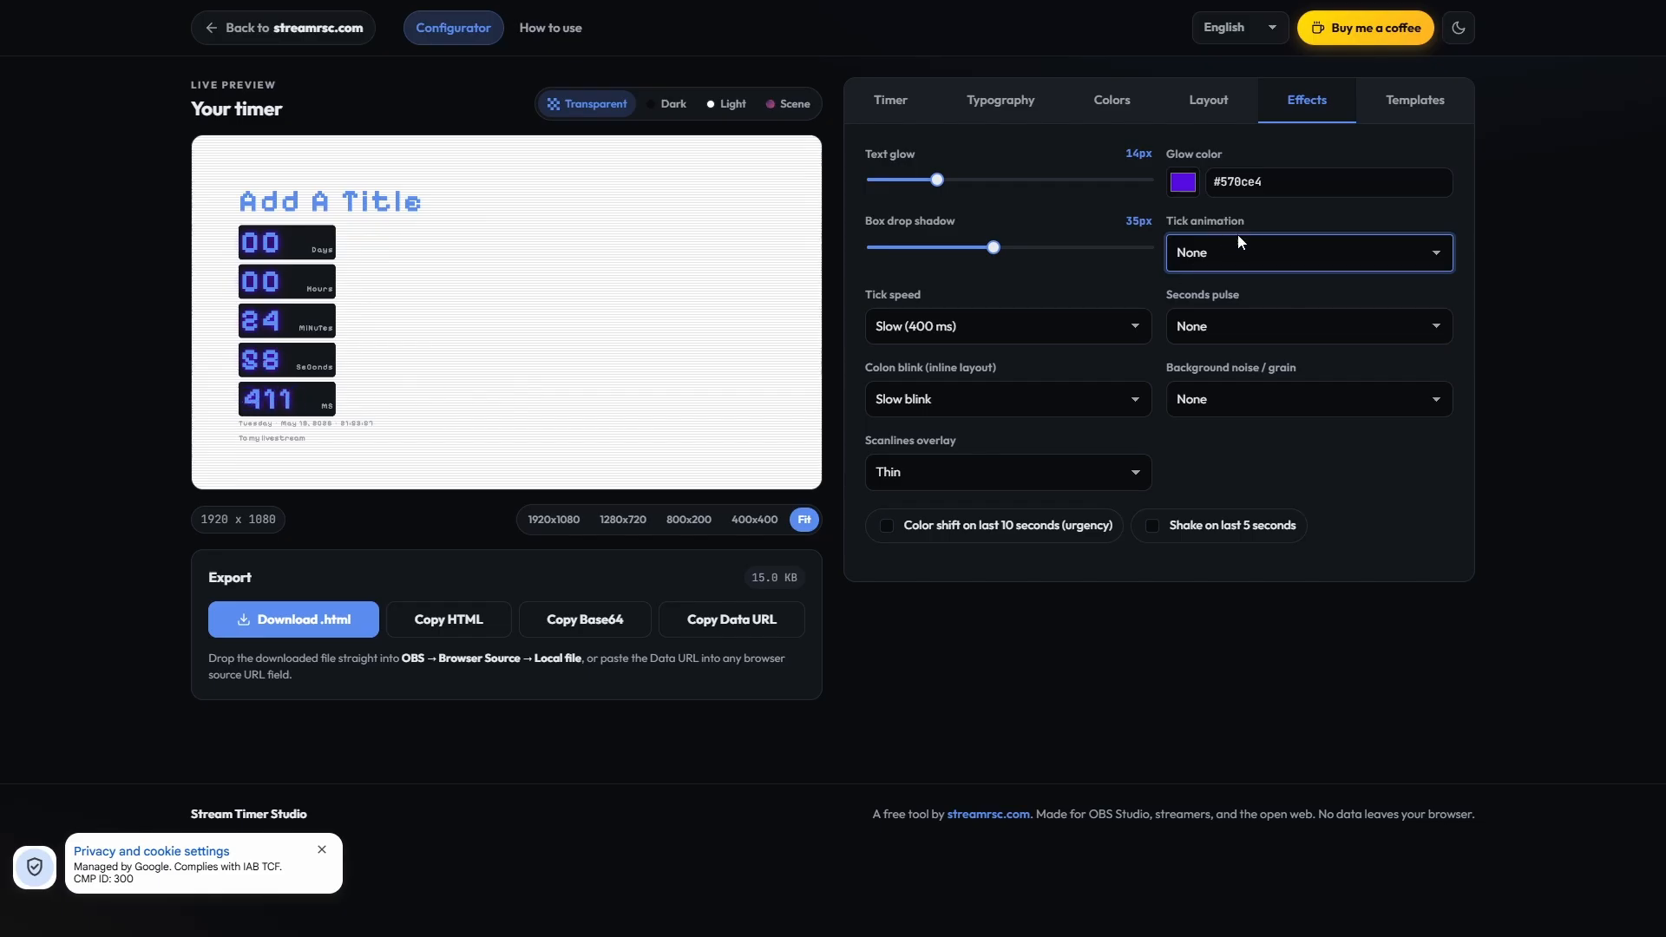
pyautogui.click(245, 404)
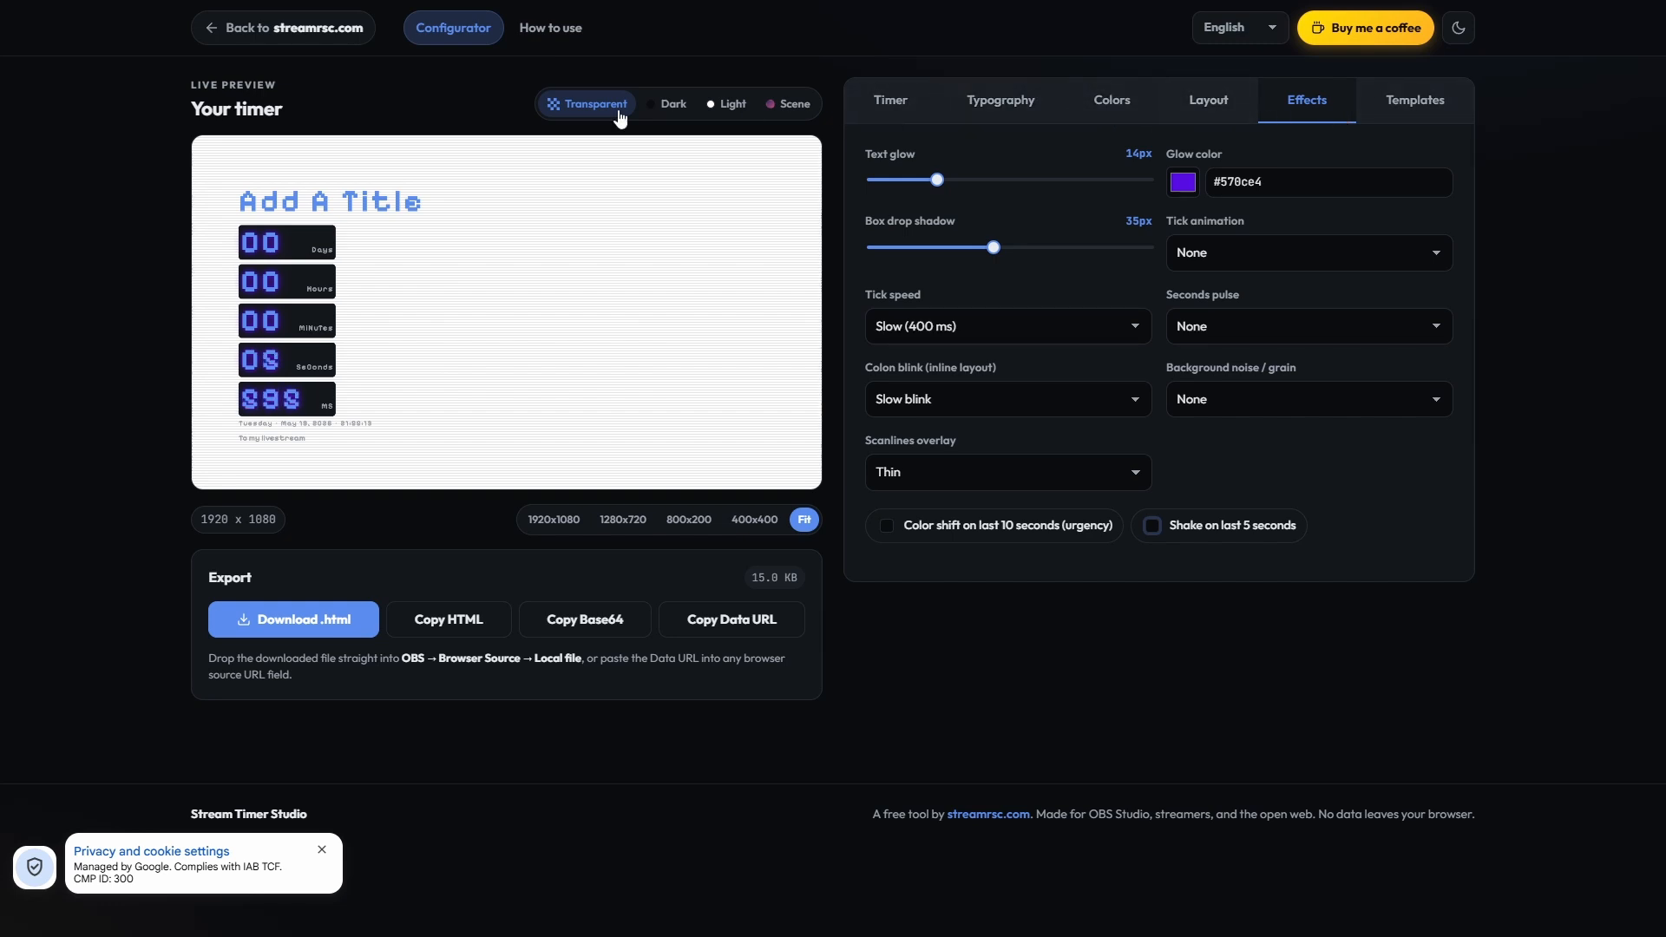
# Step: Apply the Broadcast Clean template, replace it with Neon Glow, and fill the entire canvas with the background
pyautogui.click(1405, 113)
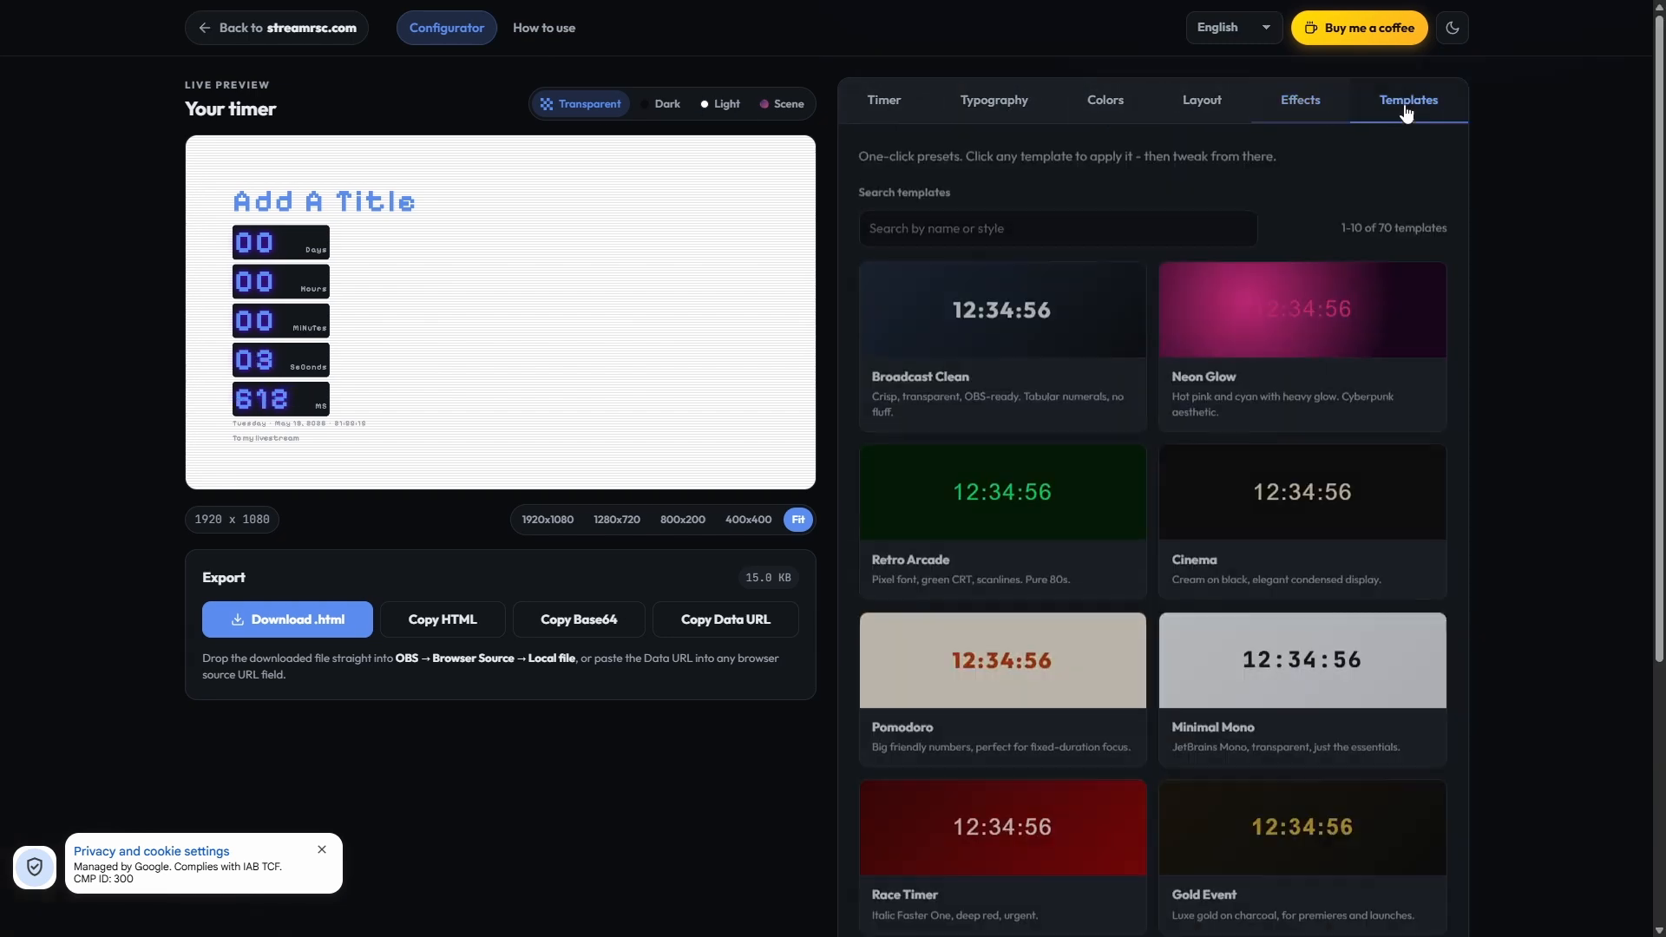
pyautogui.doubleClick(1384, 227)
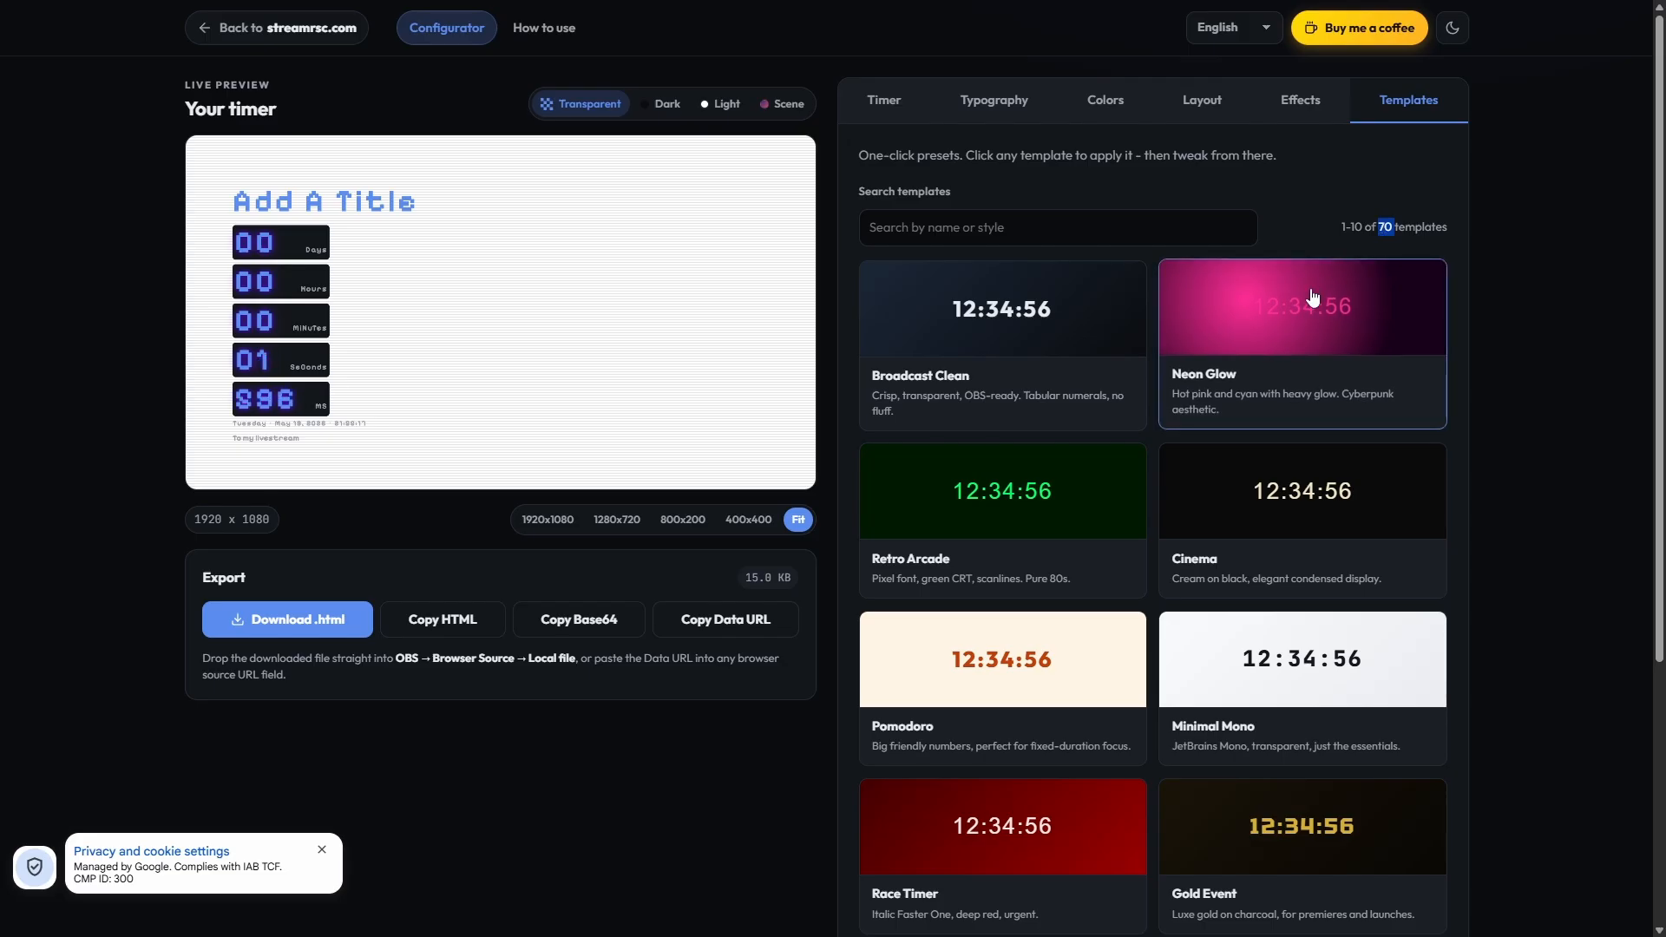
pyautogui.click(1067, 342)
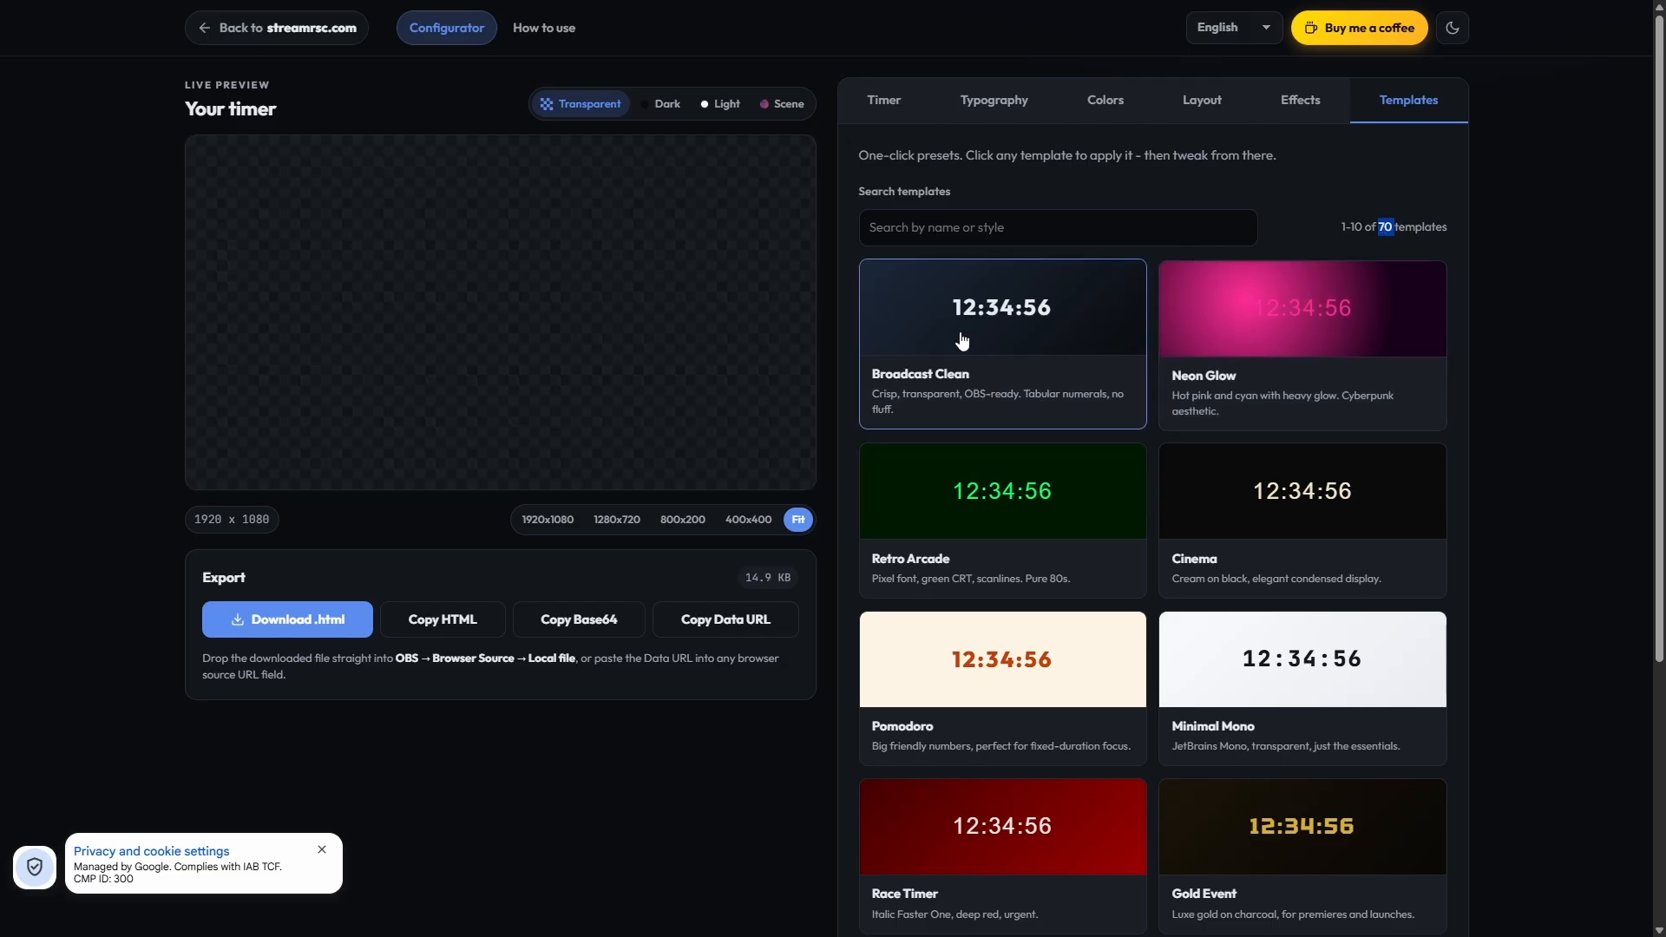
pyautogui.click(1214, 342)
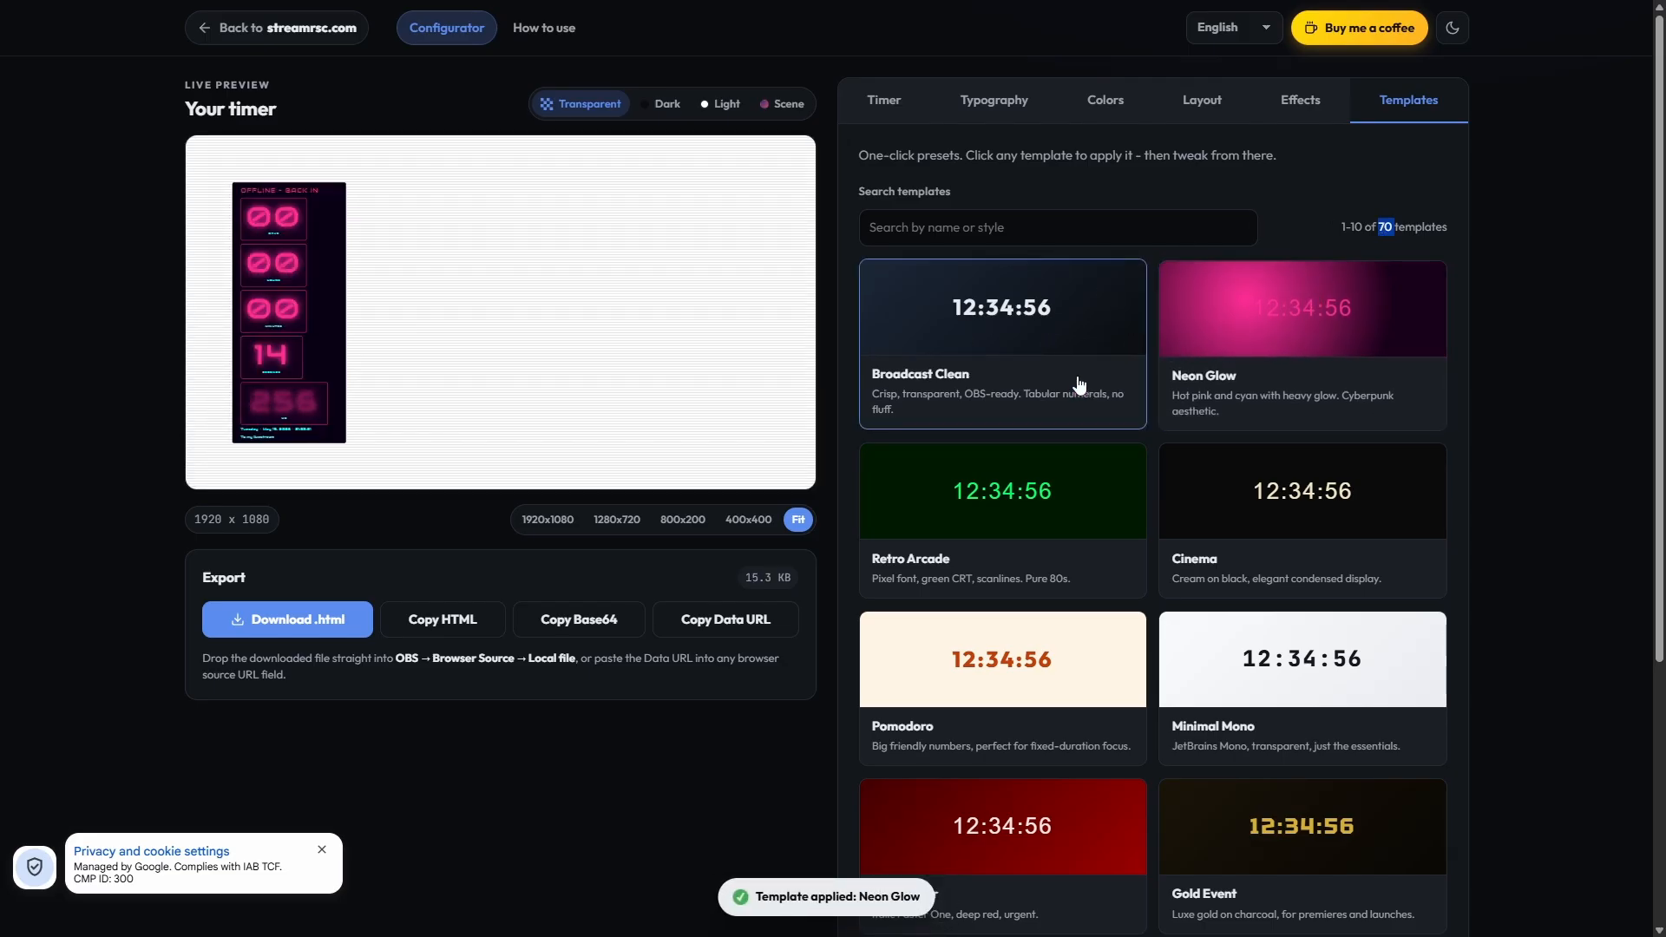
pyautogui.click(1103, 103)
pyautogui.click(1277, 162)
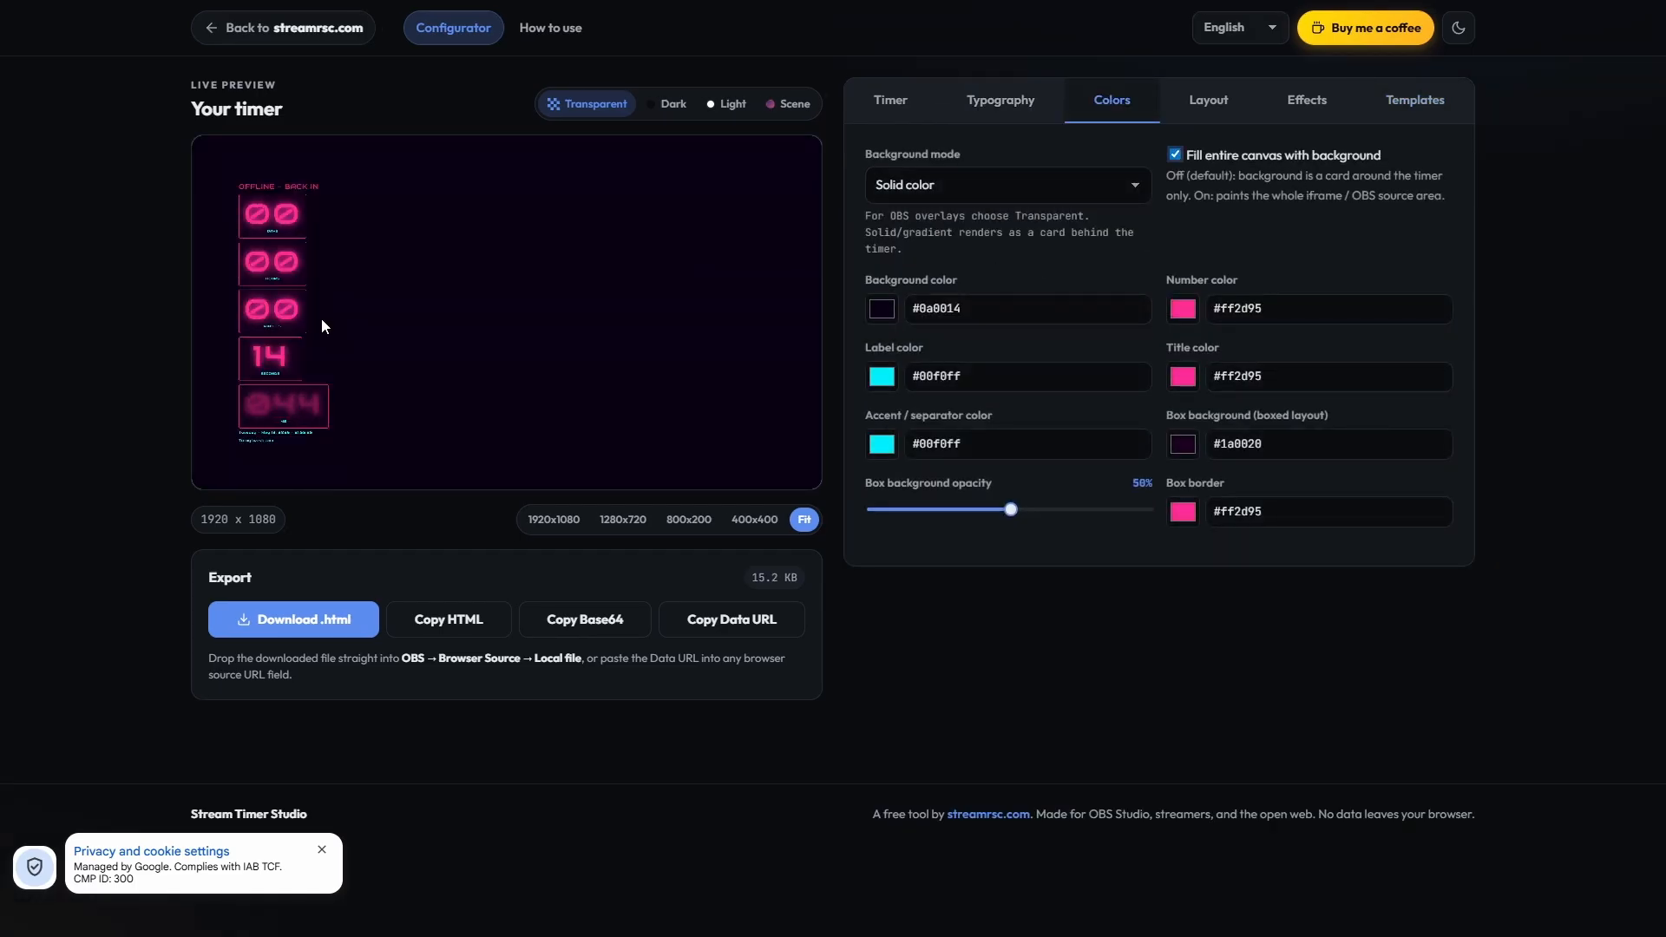
# Step: Set the timer's horizontal alignment to Center and its layout style to Inline - 12:34:56
pyautogui.click(1167, 104)
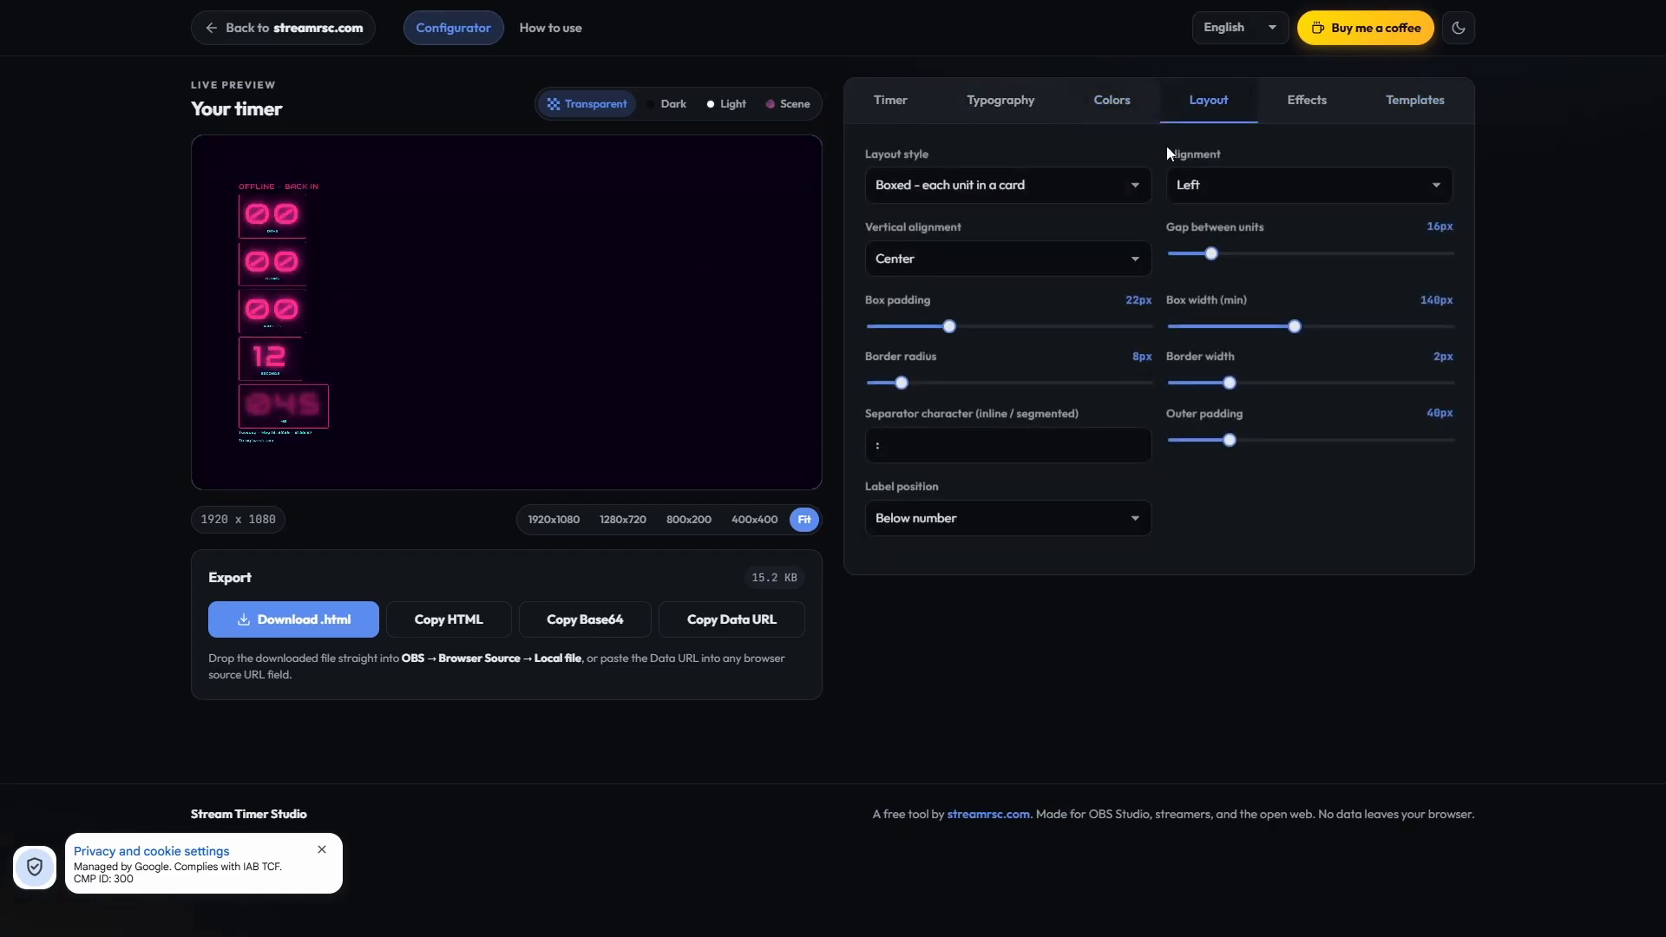
pyautogui.click(1230, 191)
pyautogui.click(1223, 220)
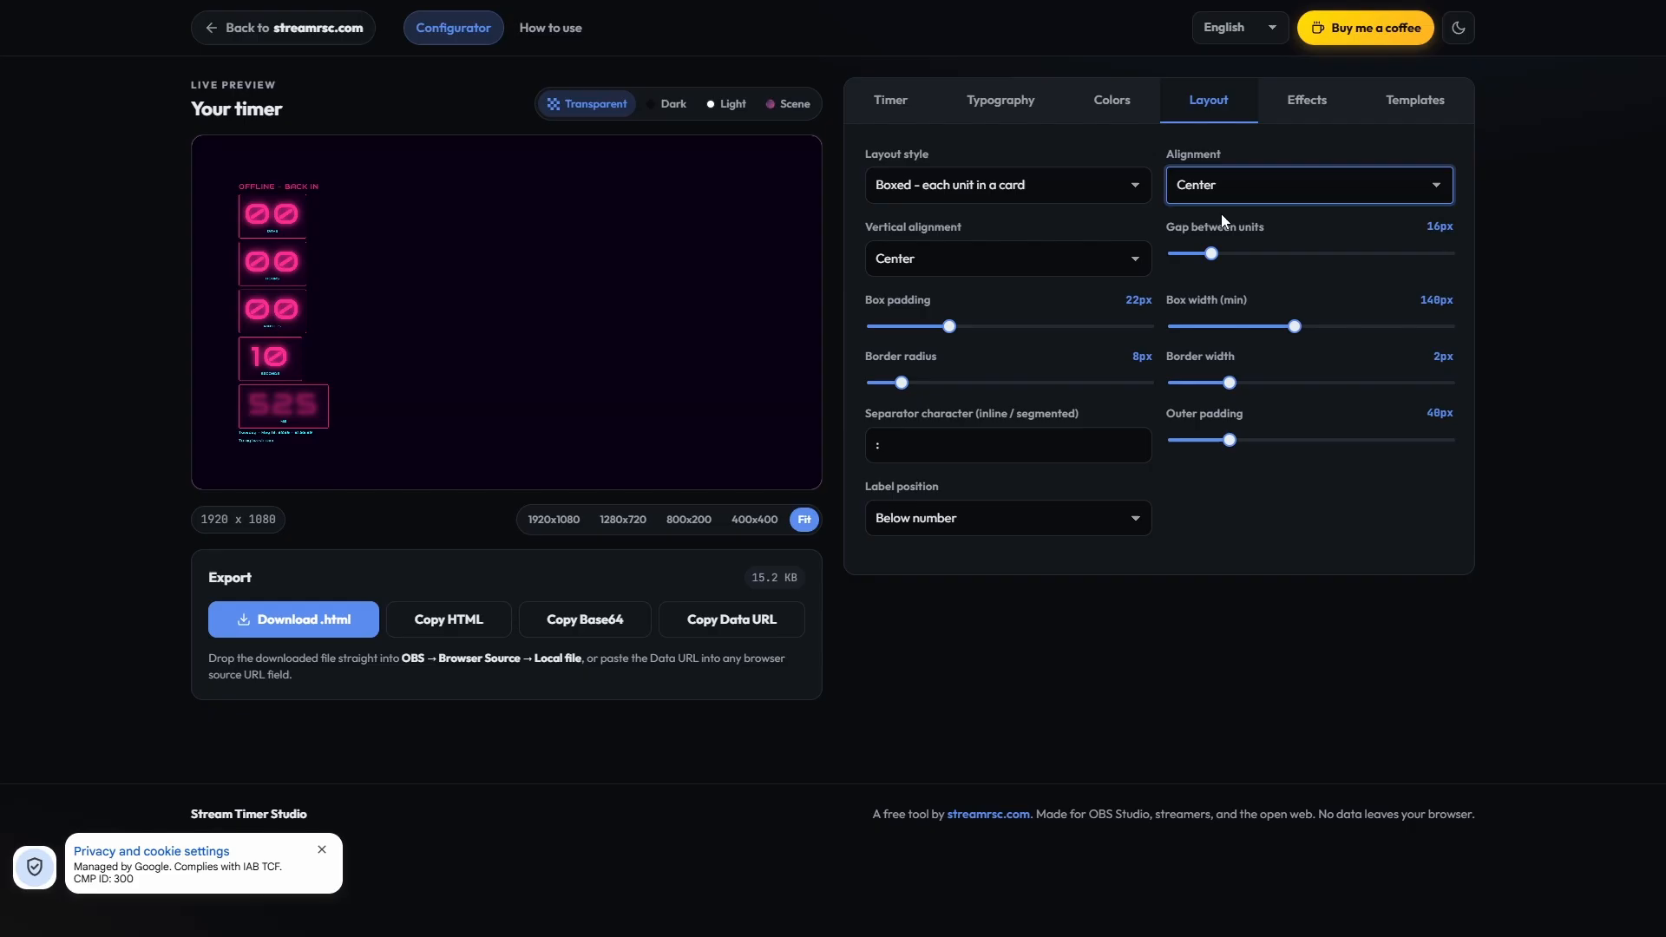
pyautogui.click(978, 263)
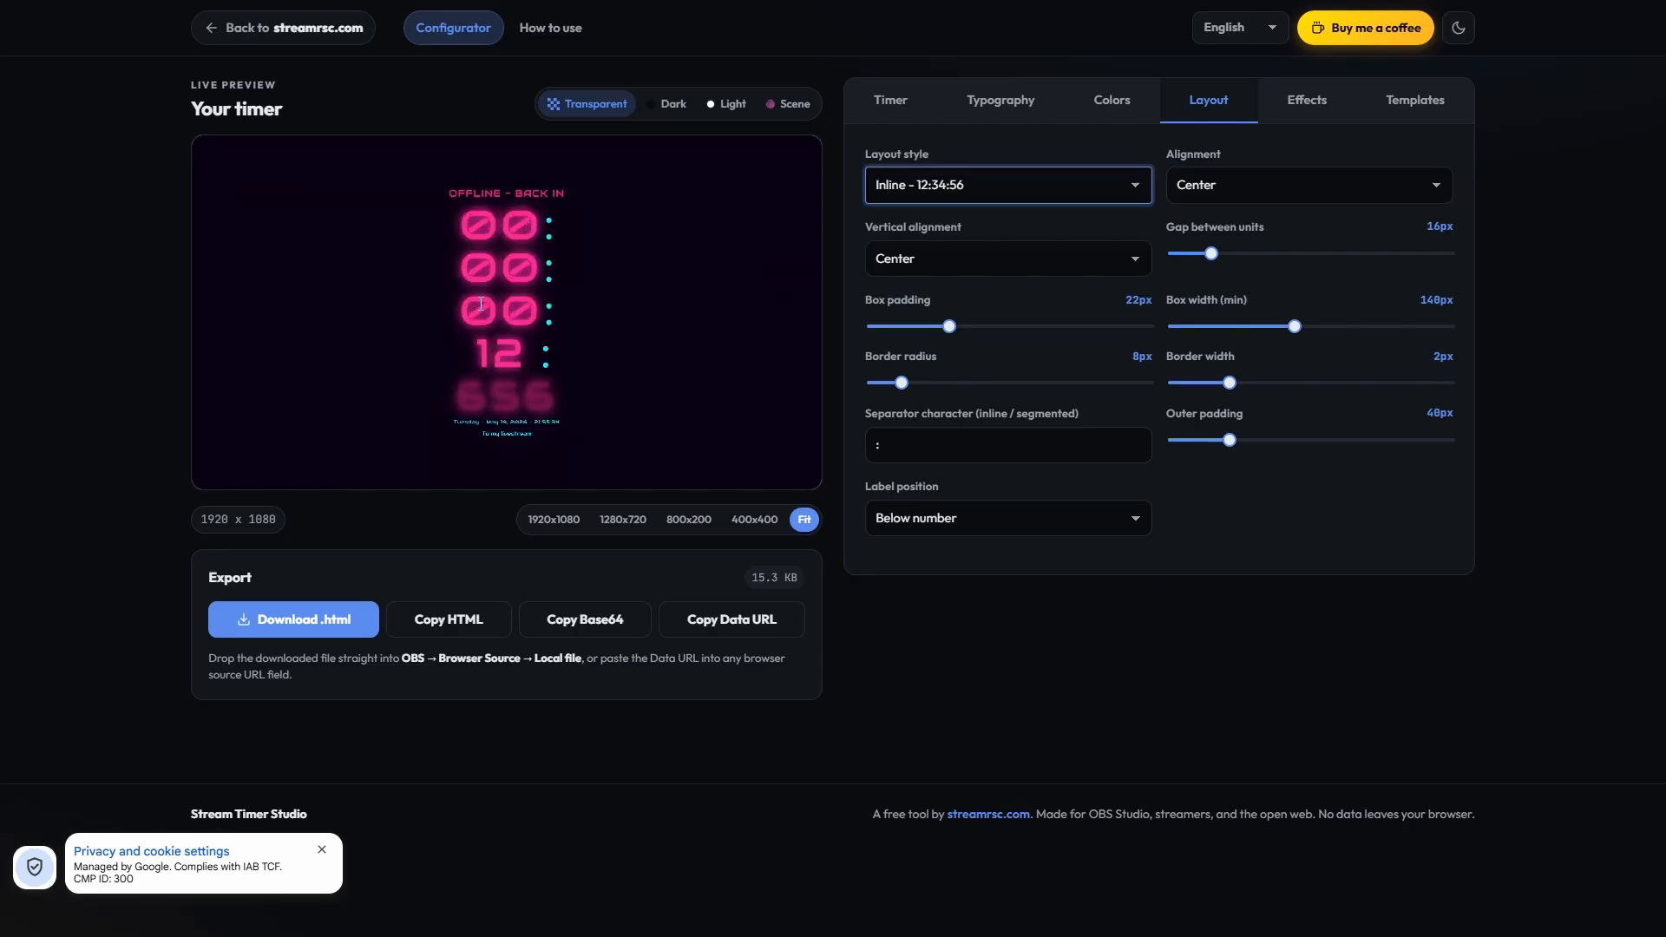
pyautogui.click(483, 195)
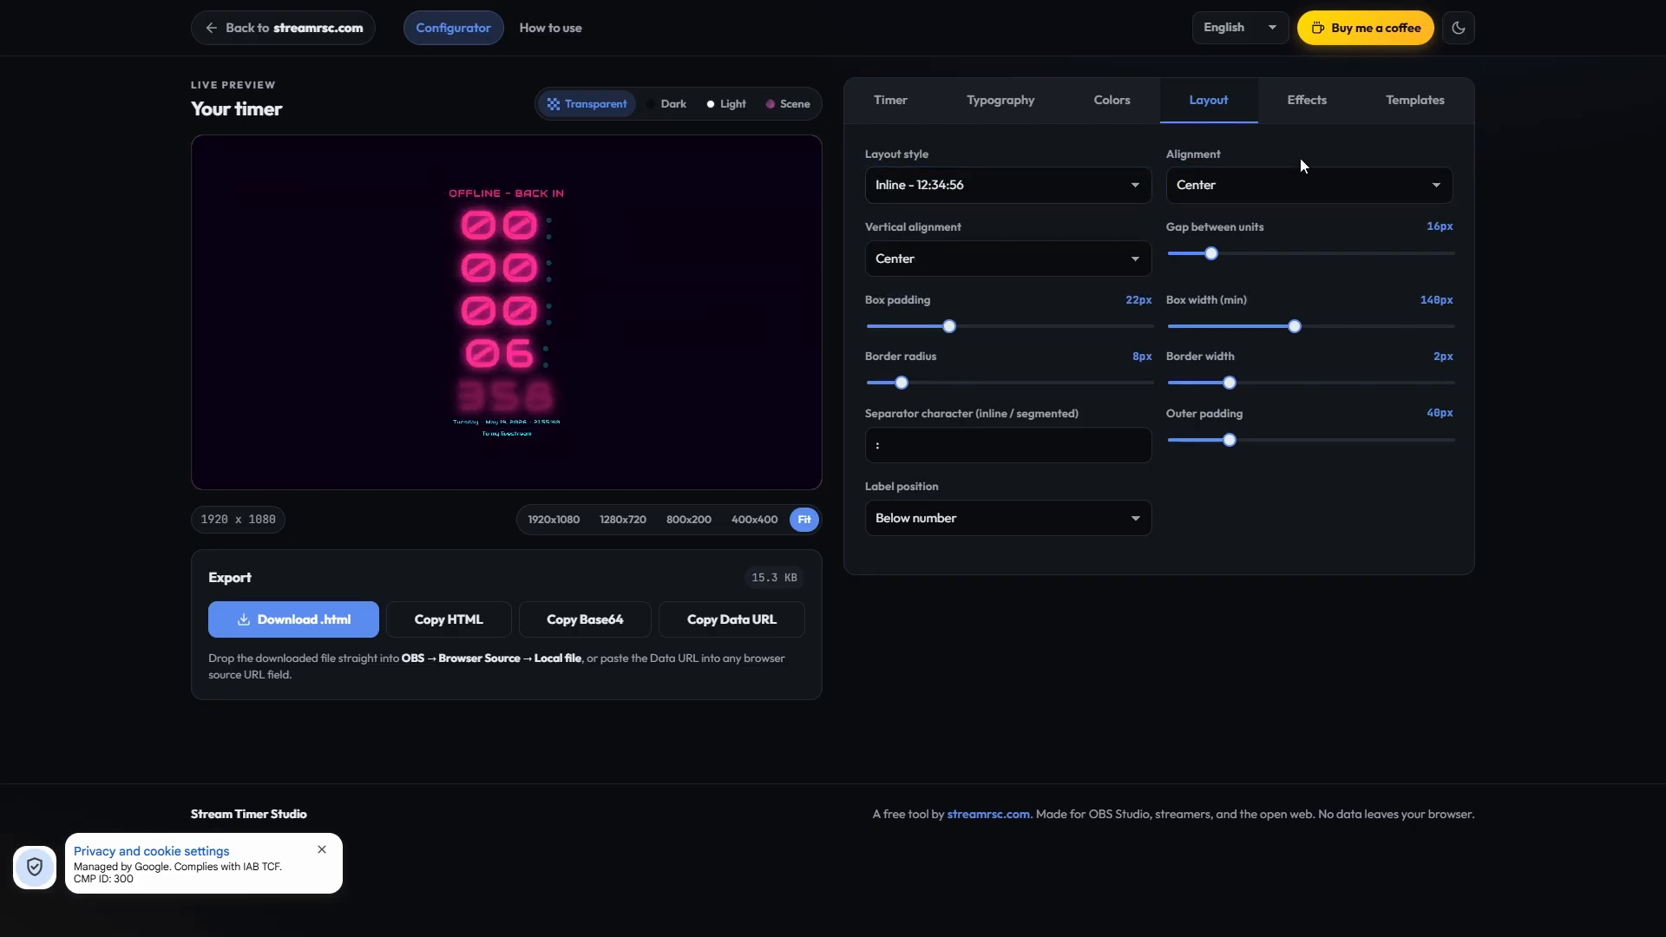
# Step: Apply the Stream Live template from the first page of templates
pyautogui.click(1410, 102)
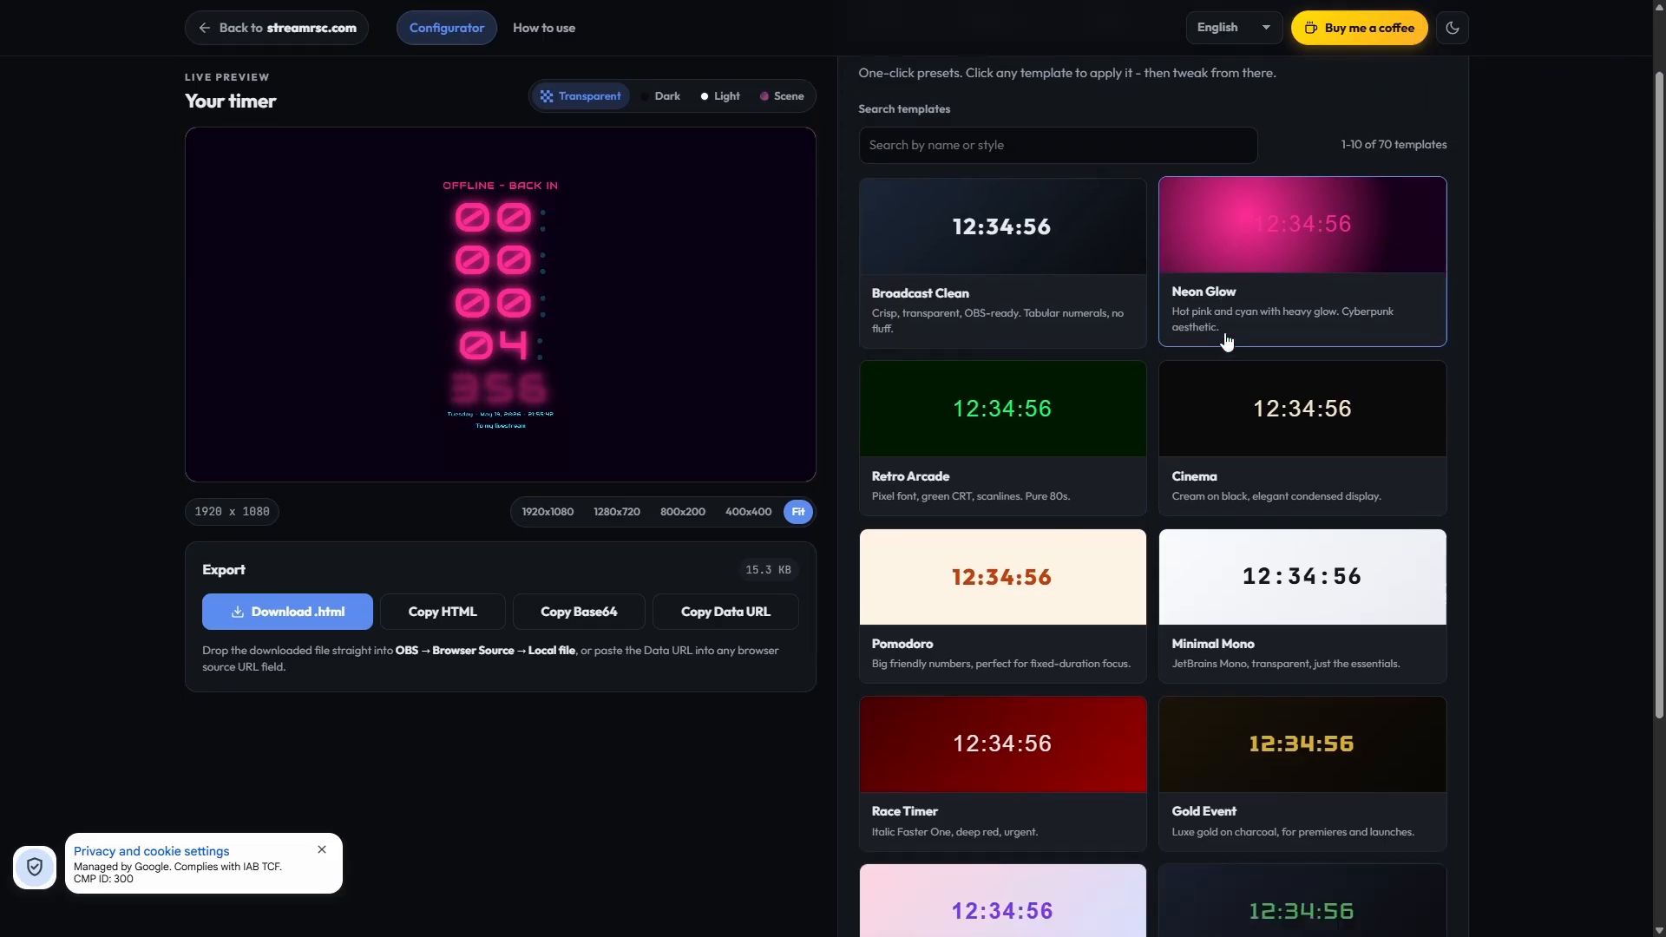
pyautogui.scroll(-4, 1119, 347)
pyautogui.click(1351, 646)
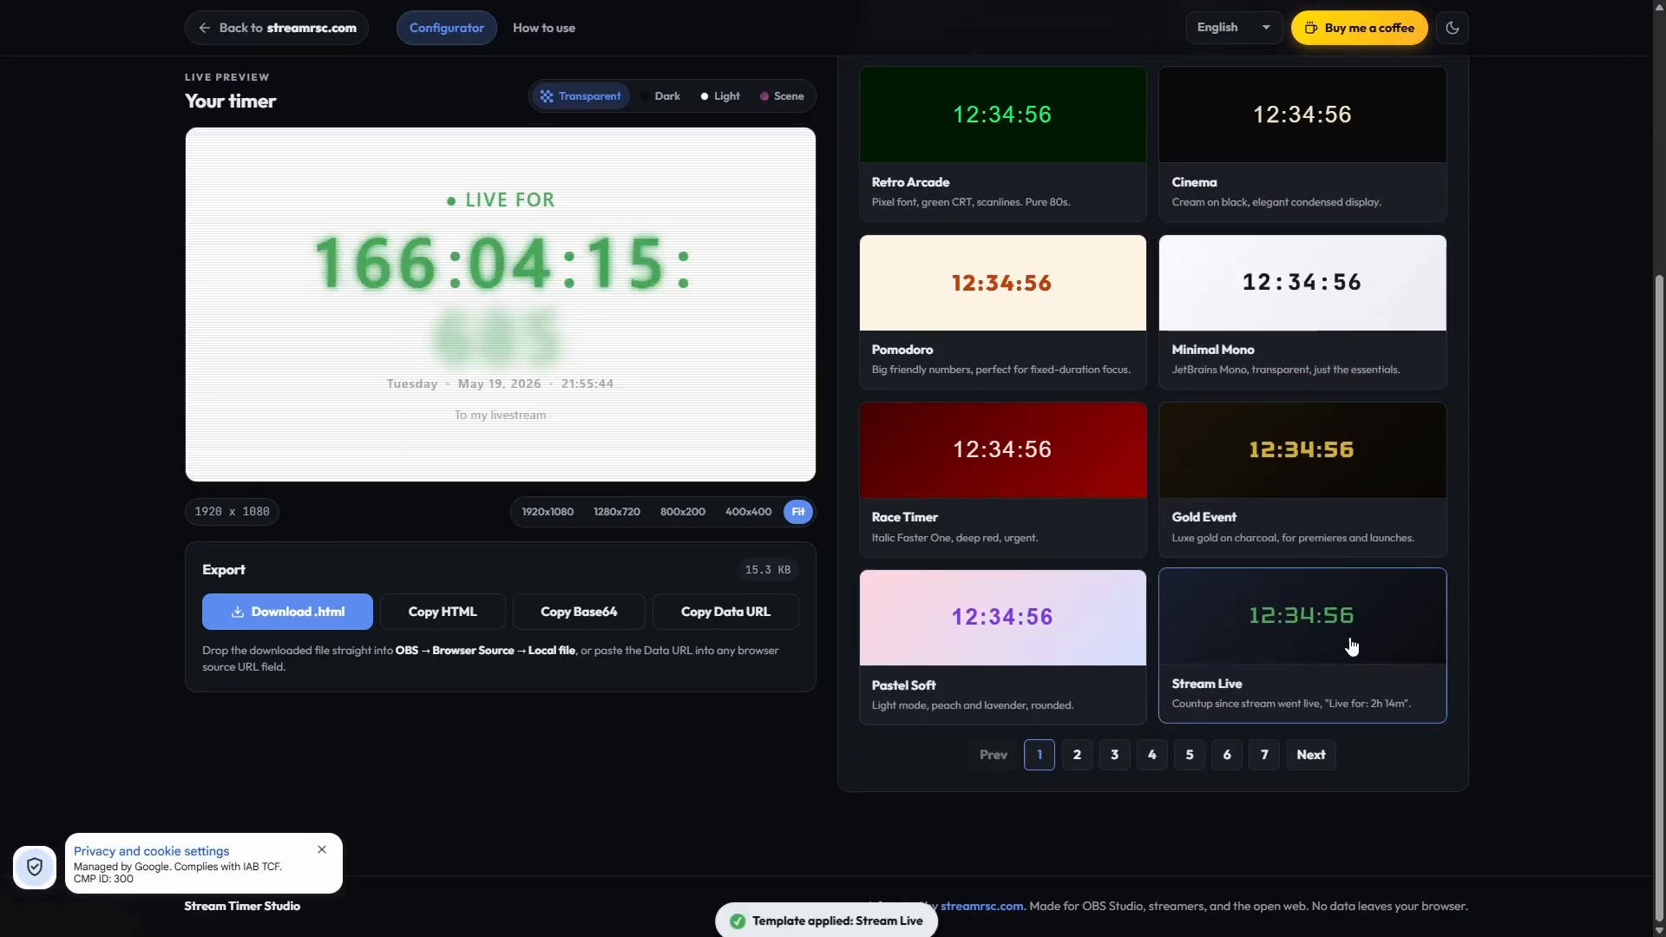
# Step: Try several templates from the second page, including Sunrise Show, ending with Hologram
pyautogui.click(1076, 753)
pyautogui.click(1073, 141)
pyautogui.click(1364, 168)
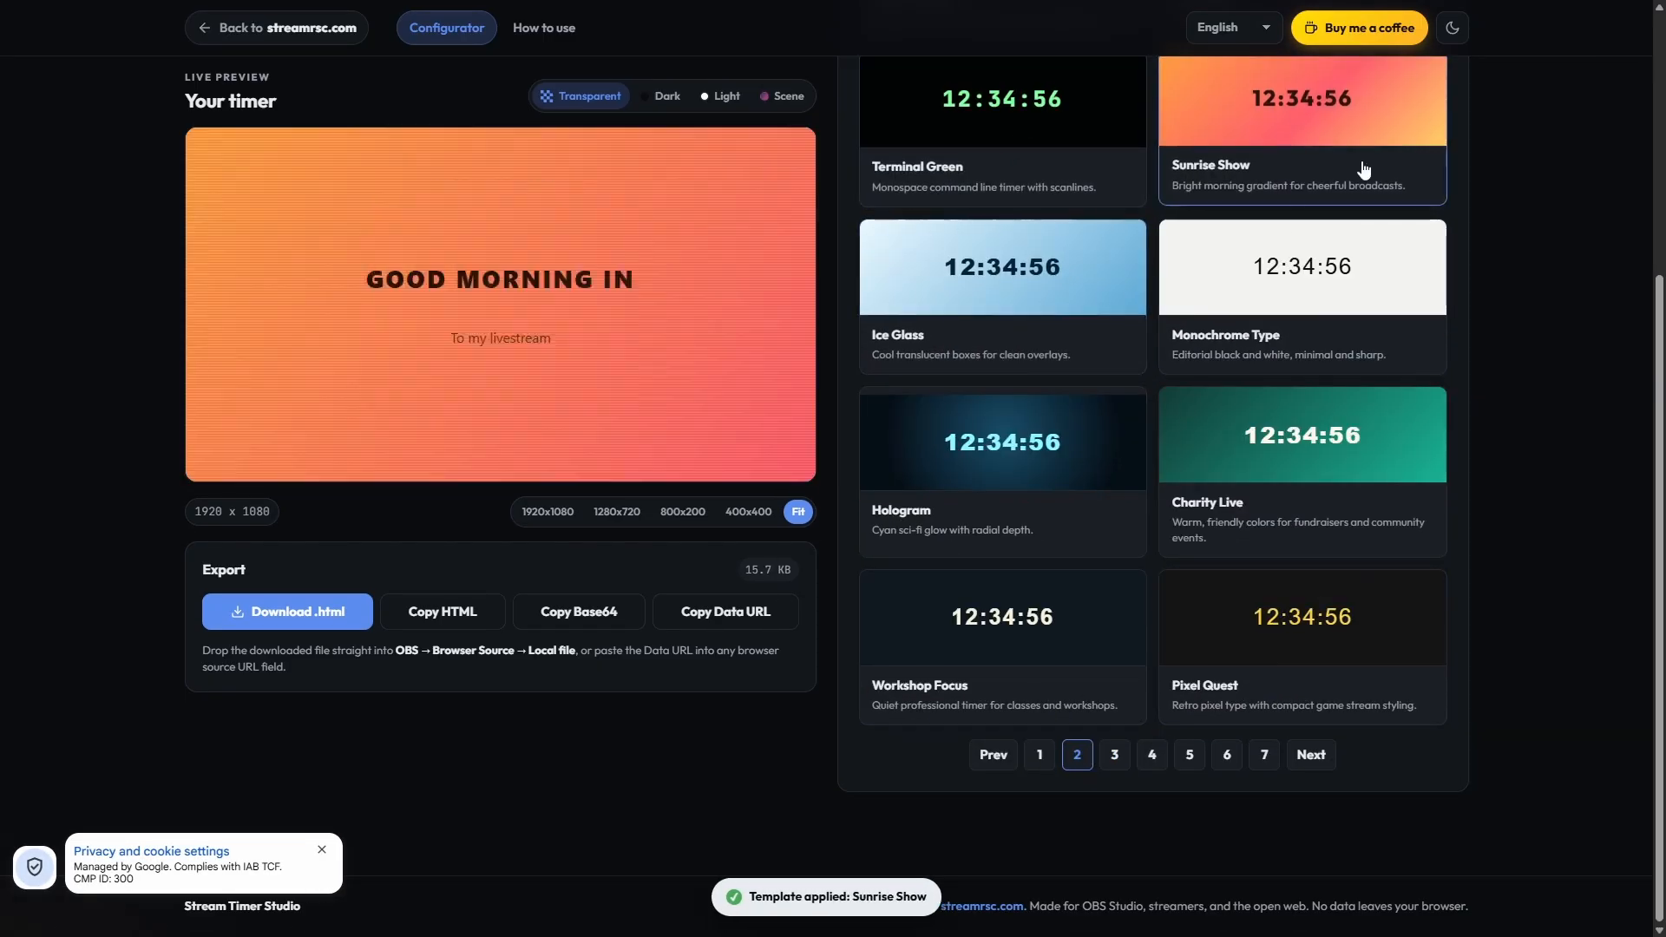
pyautogui.click(1371, 305)
pyautogui.click(1089, 492)
pyautogui.click(1197, 191)
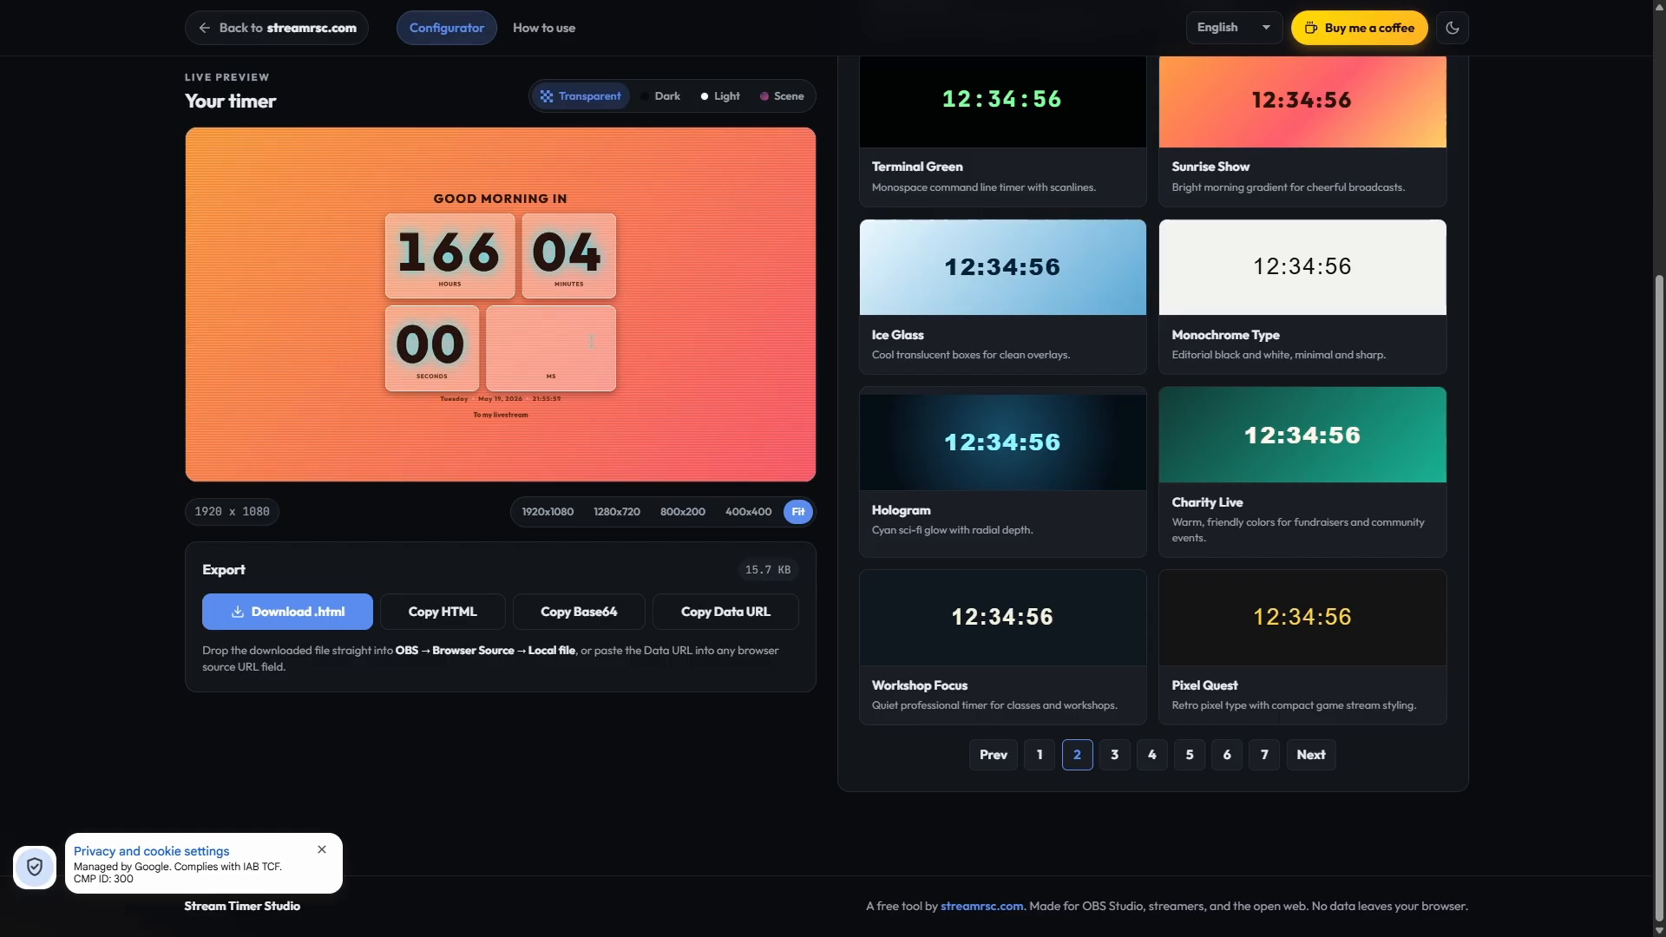
pyautogui.click(991, 484)
# Step: Try the Newsroom Red, Blueprint and Rainbow Pride templates from the third page in the preview
pyautogui.click(1115, 756)
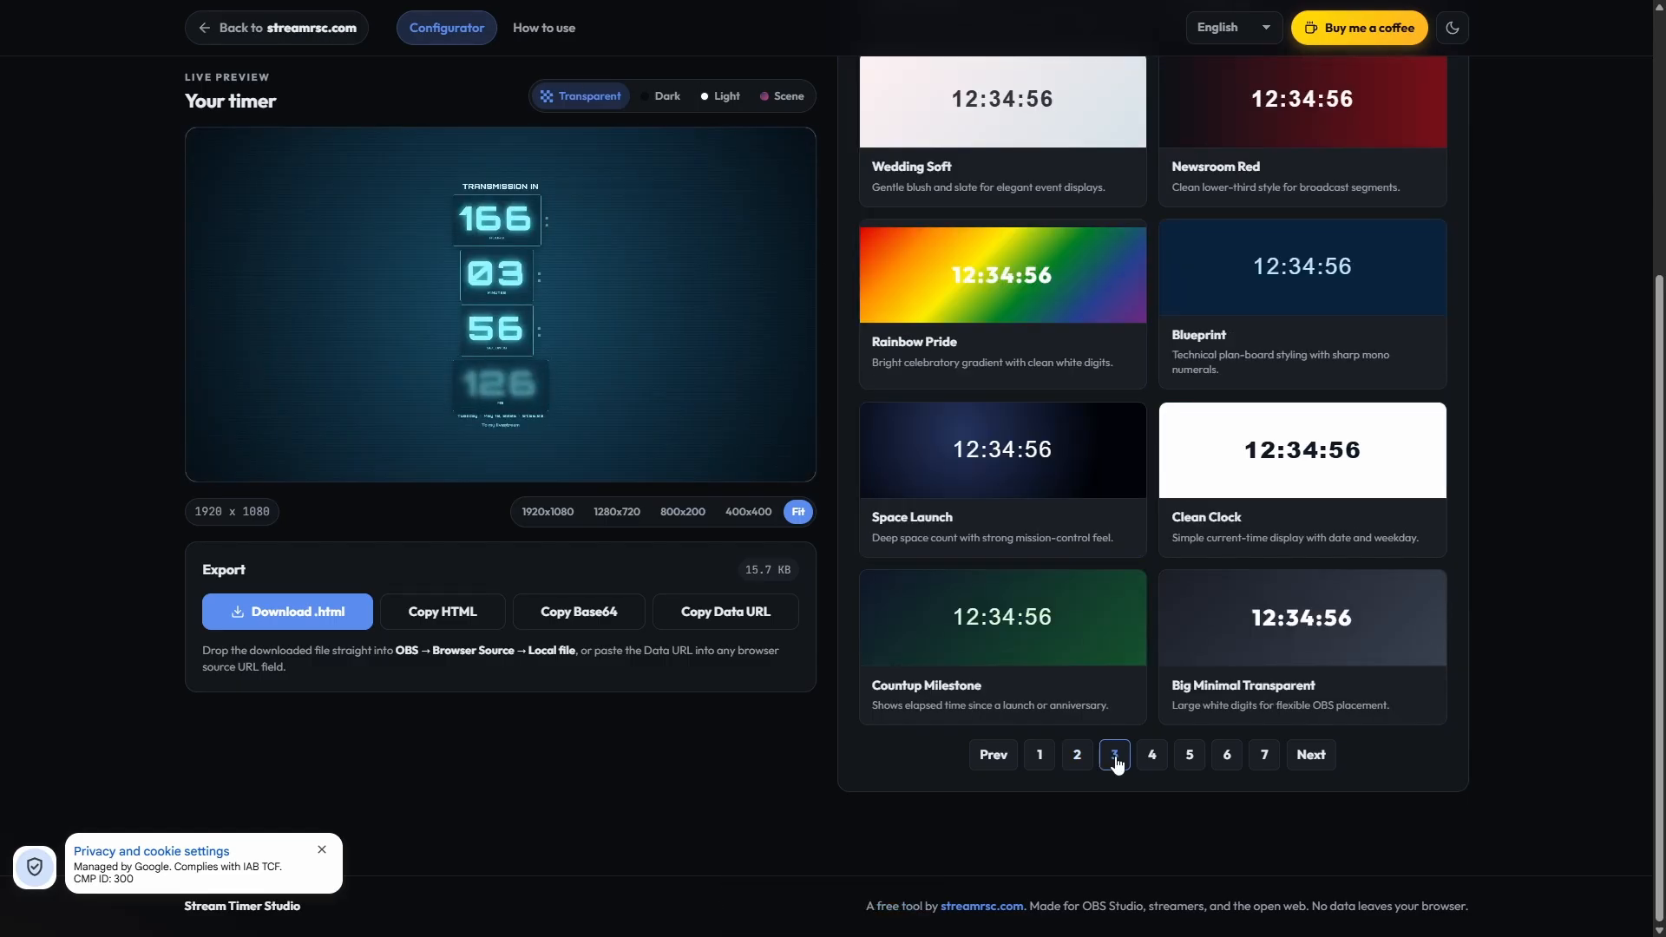
pyautogui.scroll(2, 1244, 613)
pyautogui.click(1198, 364)
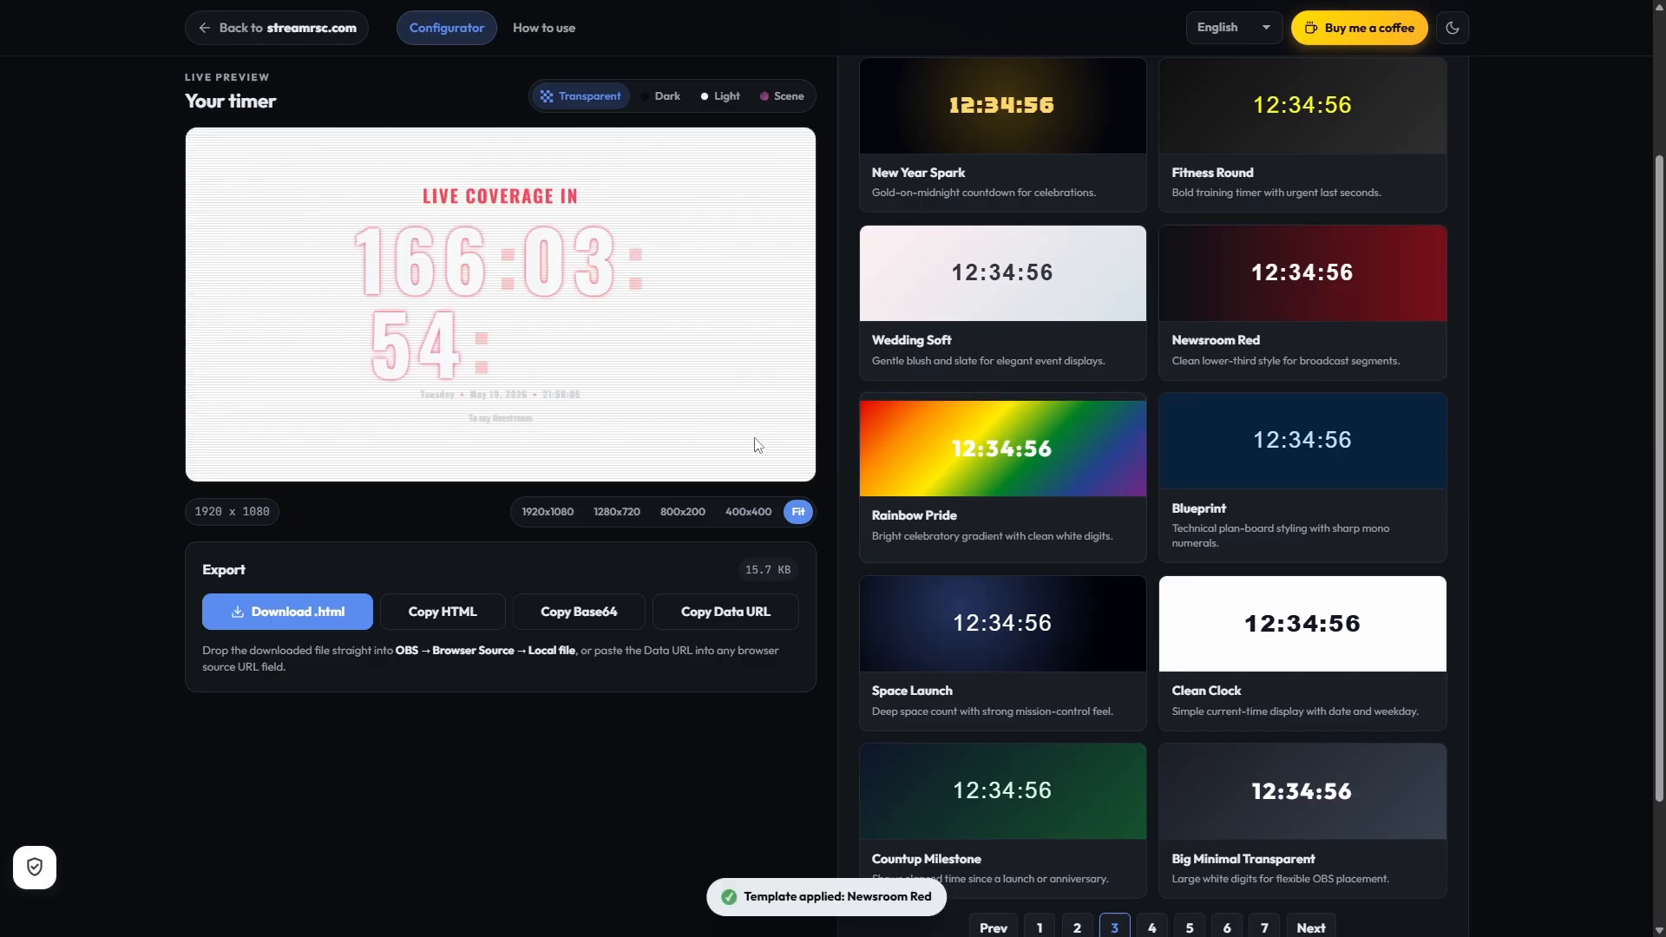
pyautogui.click(1273, 474)
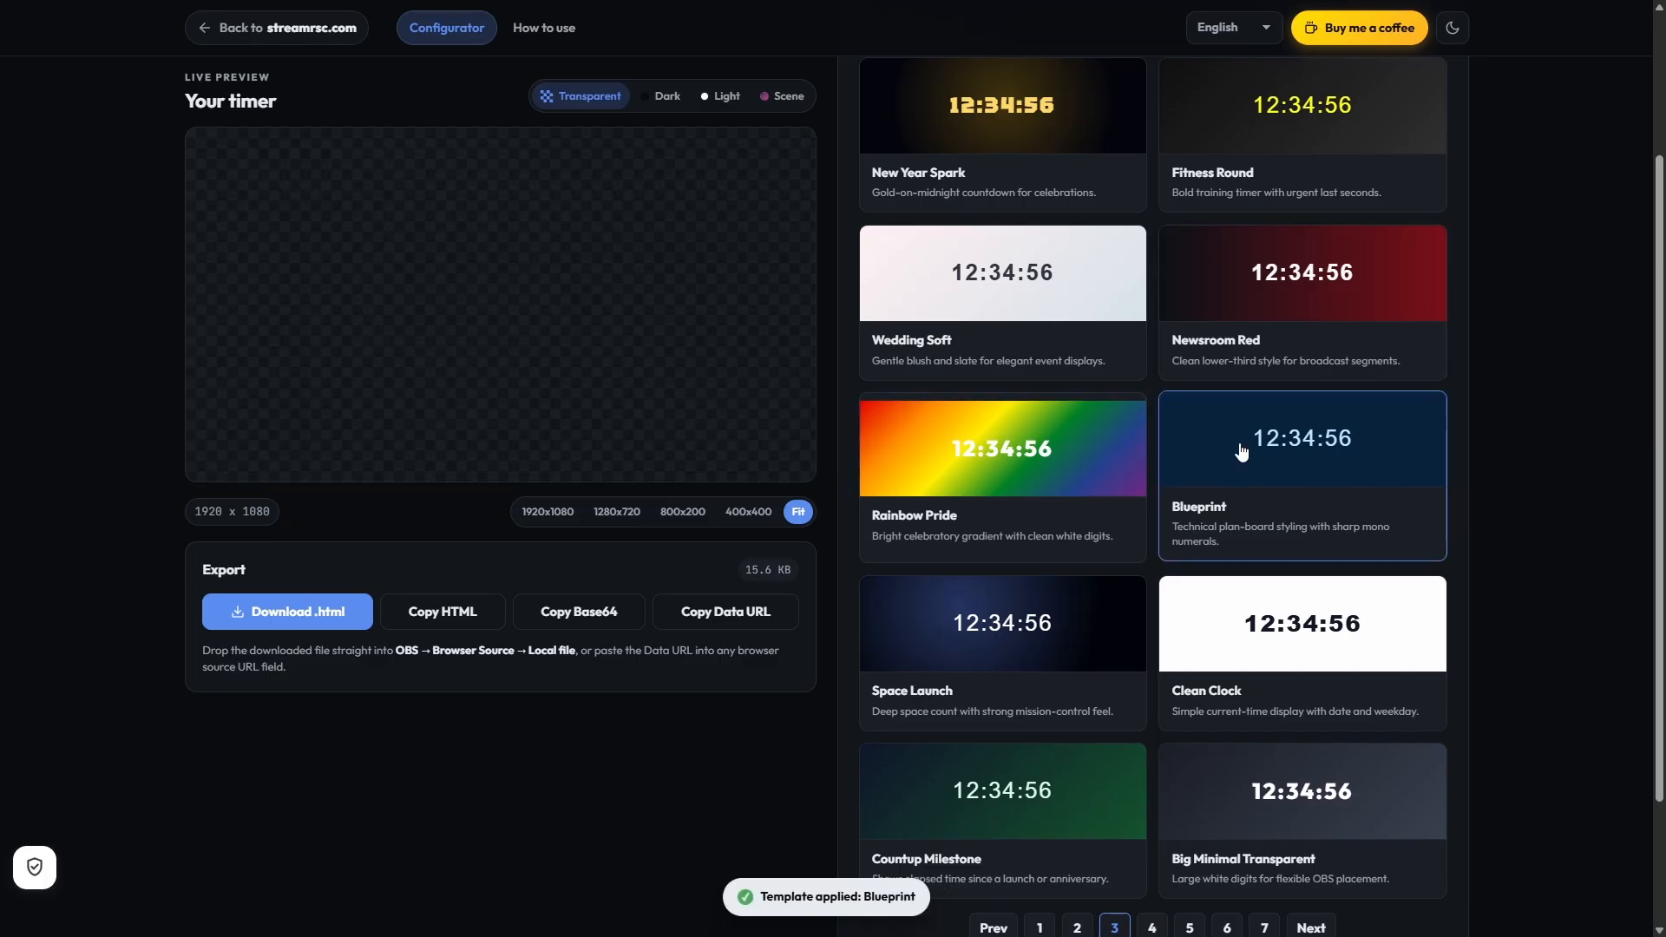
pyautogui.click(1257, 301)
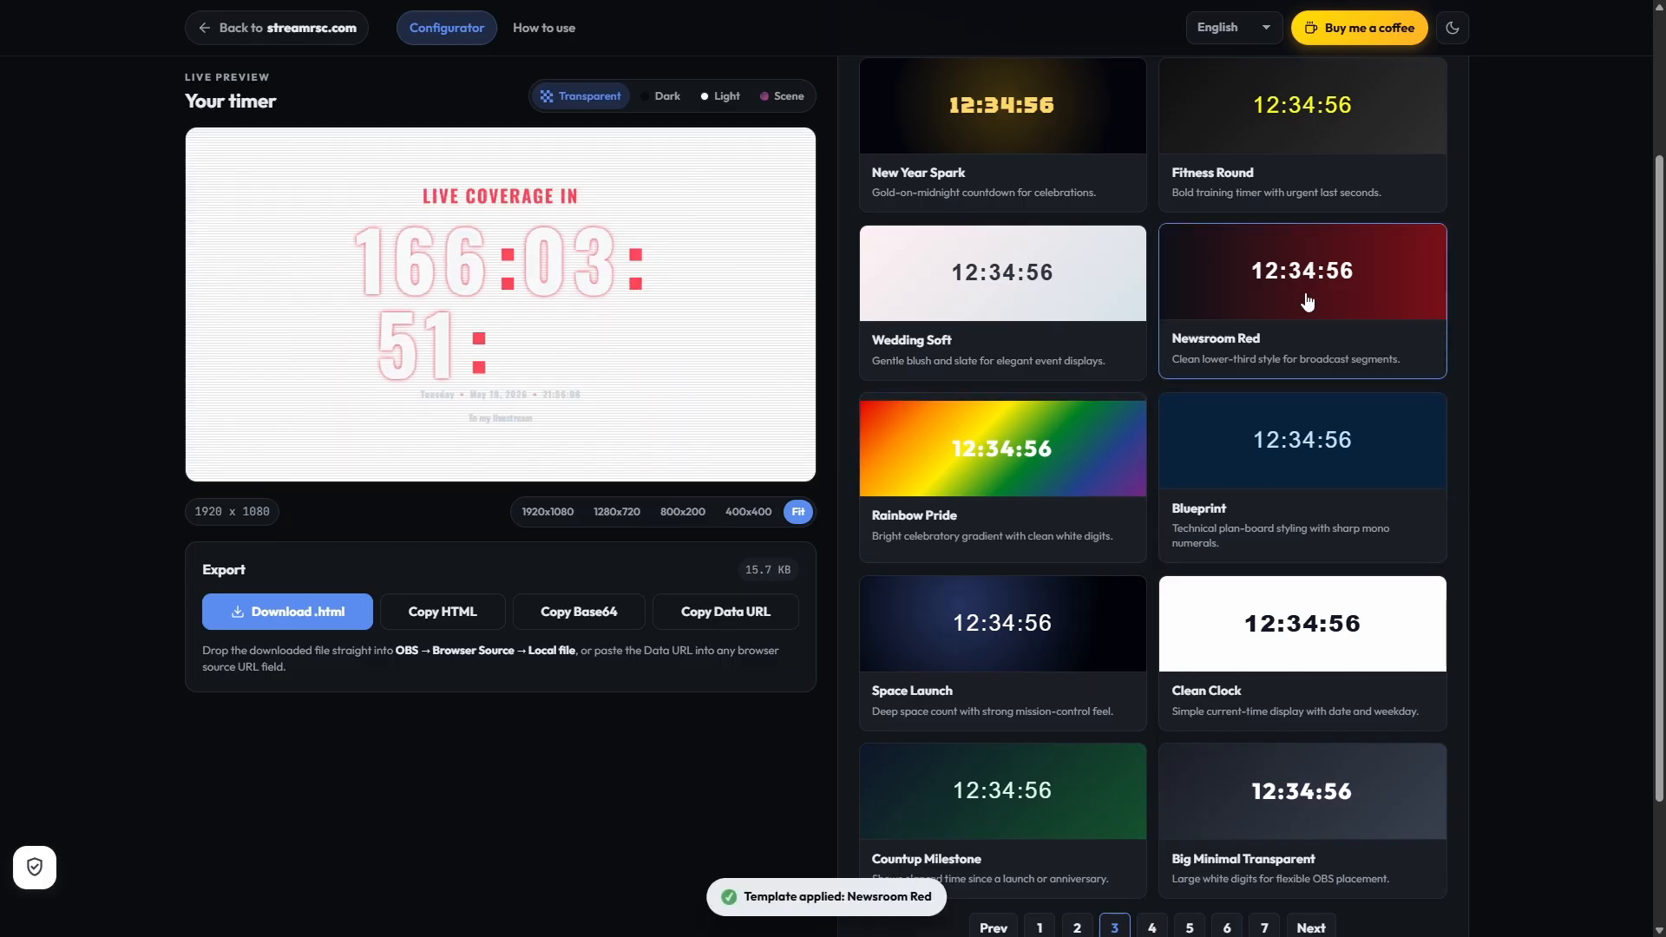
pyautogui.click(1243, 434)
pyautogui.click(1032, 463)
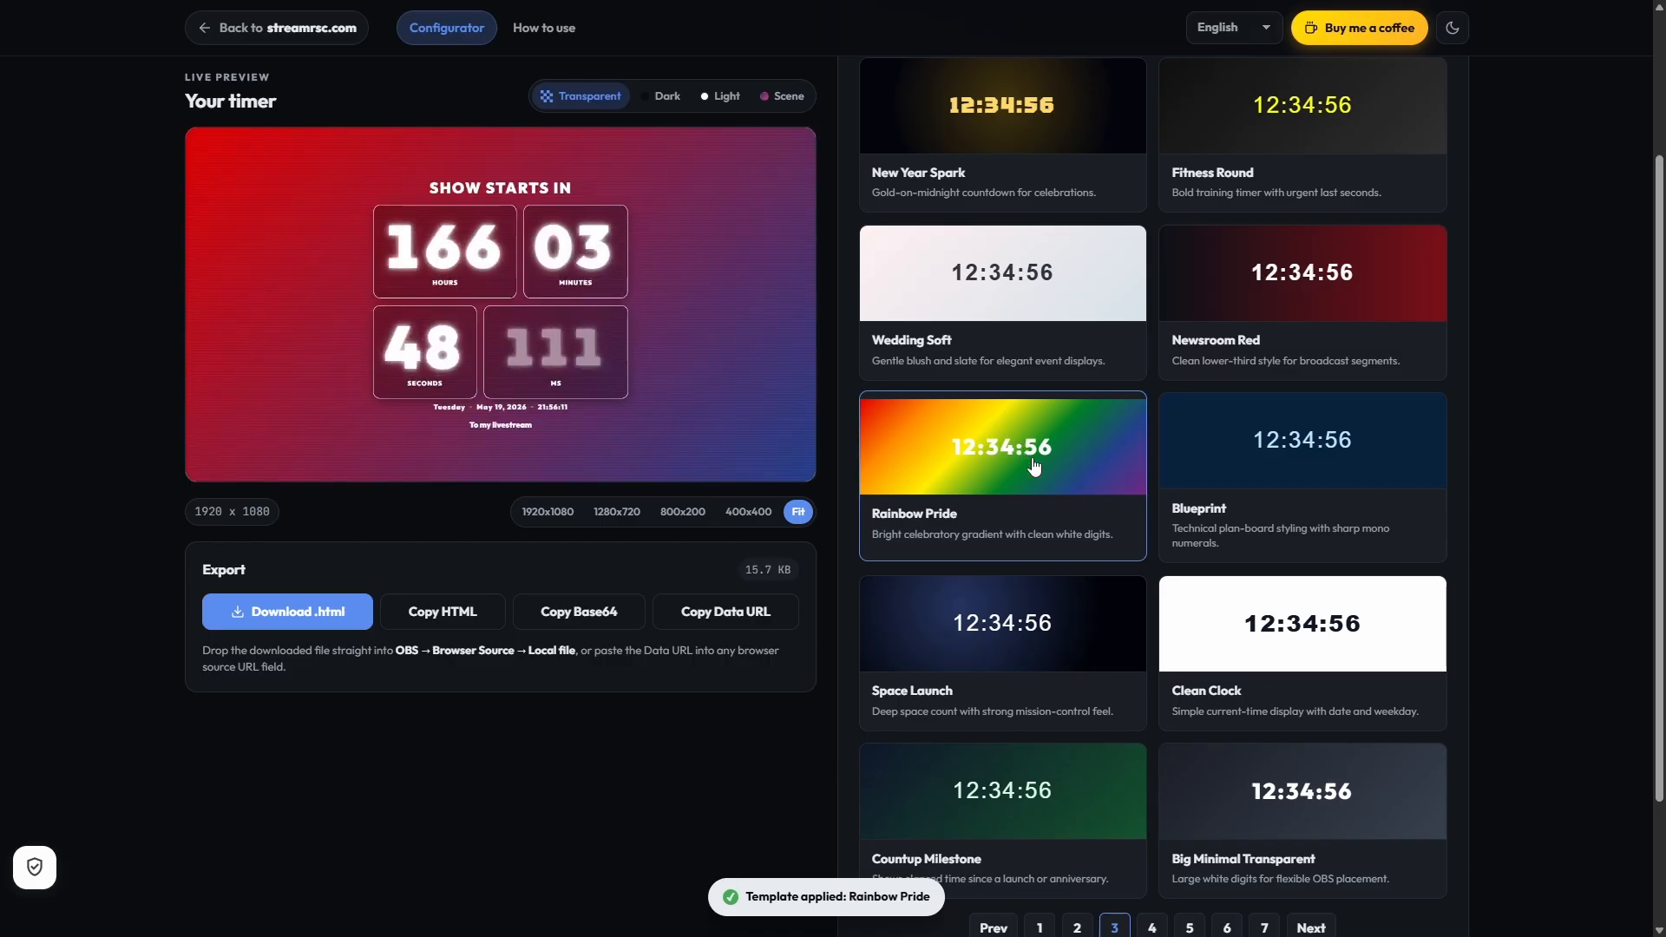
# Step: Apply the Space Launch template to the timer
pyautogui.scroll(-2, 1033, 466)
pyautogui.click(1019, 472)
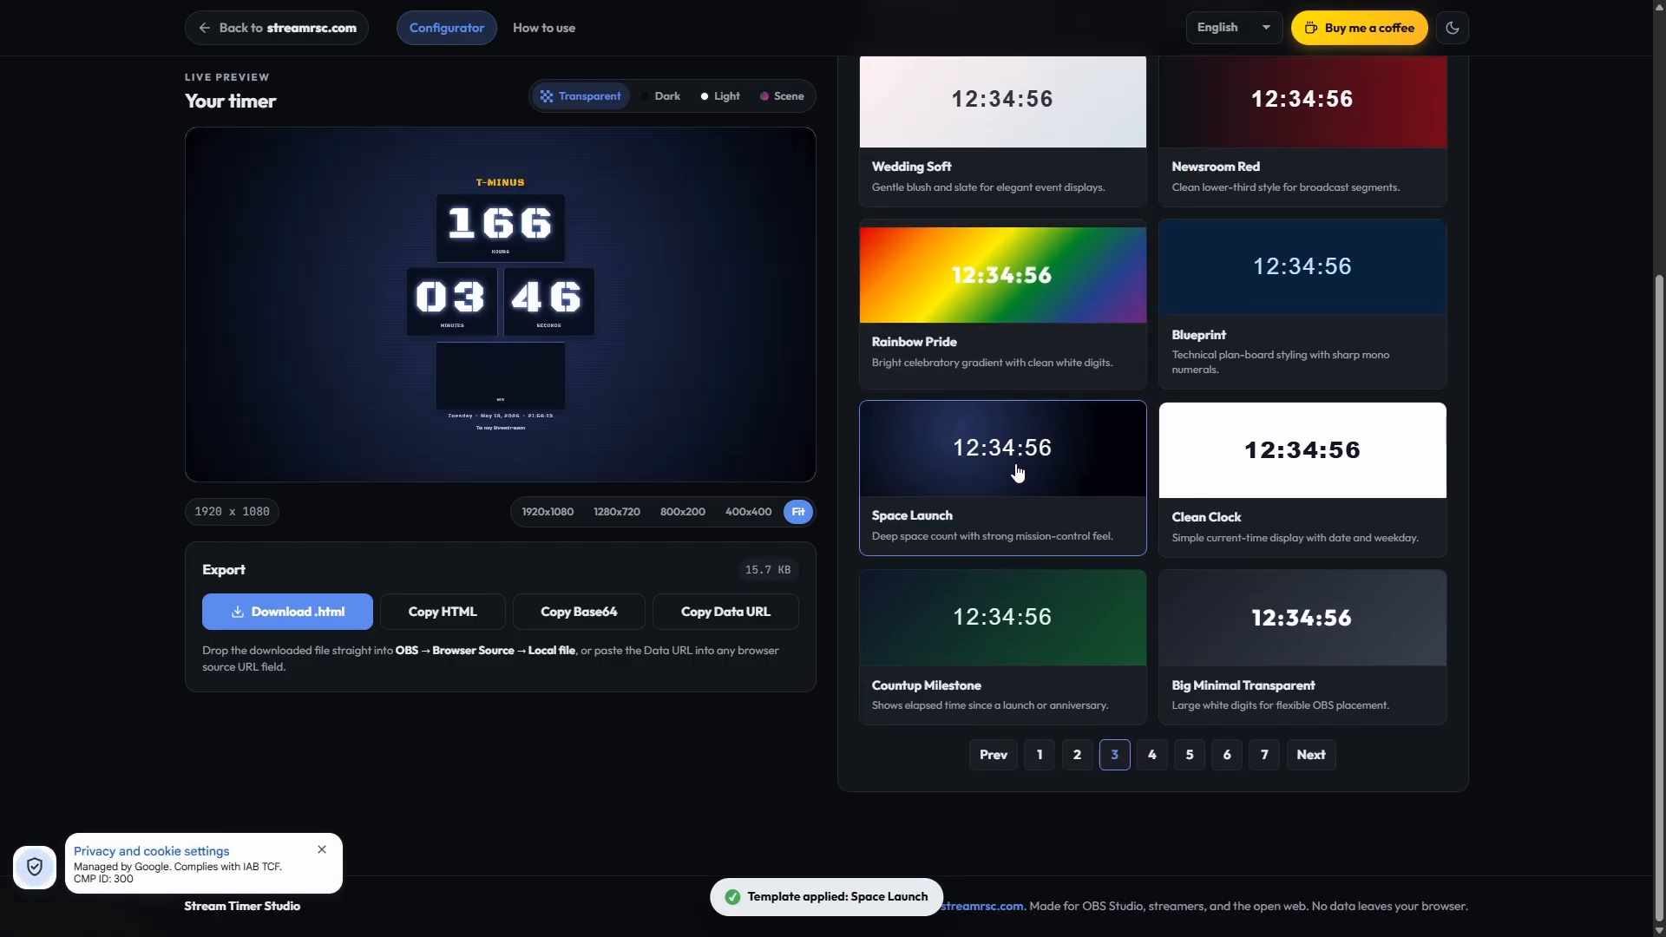
pyautogui.scroll(3, 893, 347)
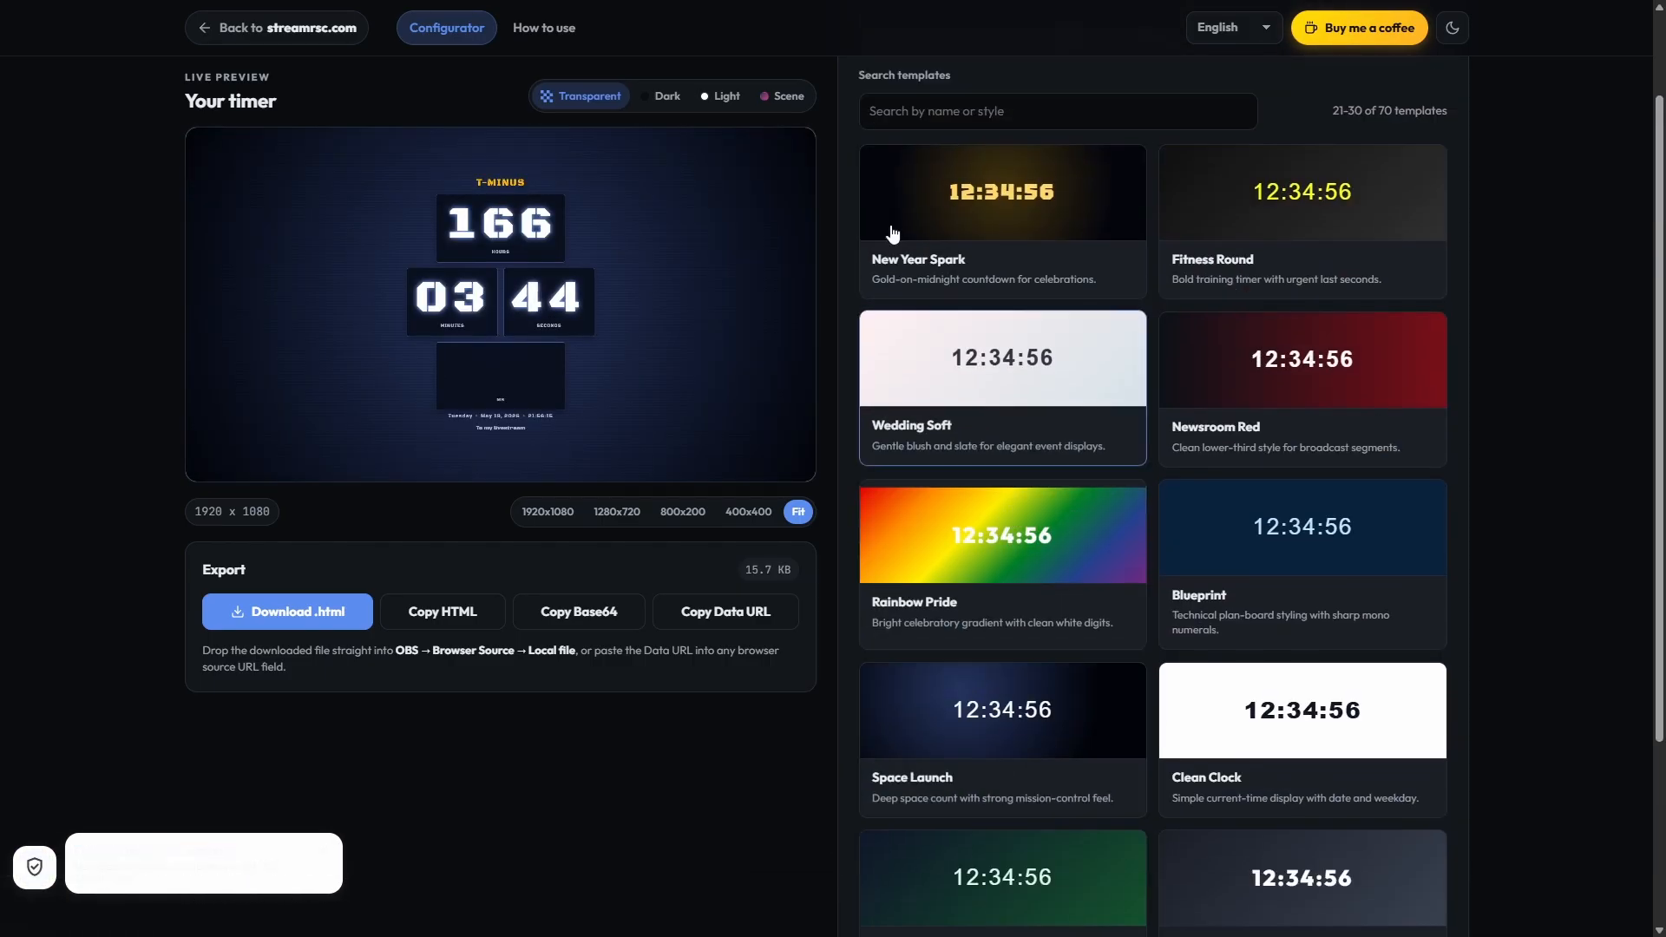
# Step: Hide the milliseconds unit and show the days unit in the timer
pyautogui.scroll(2, 910, 148)
pyautogui.click(897, 102)
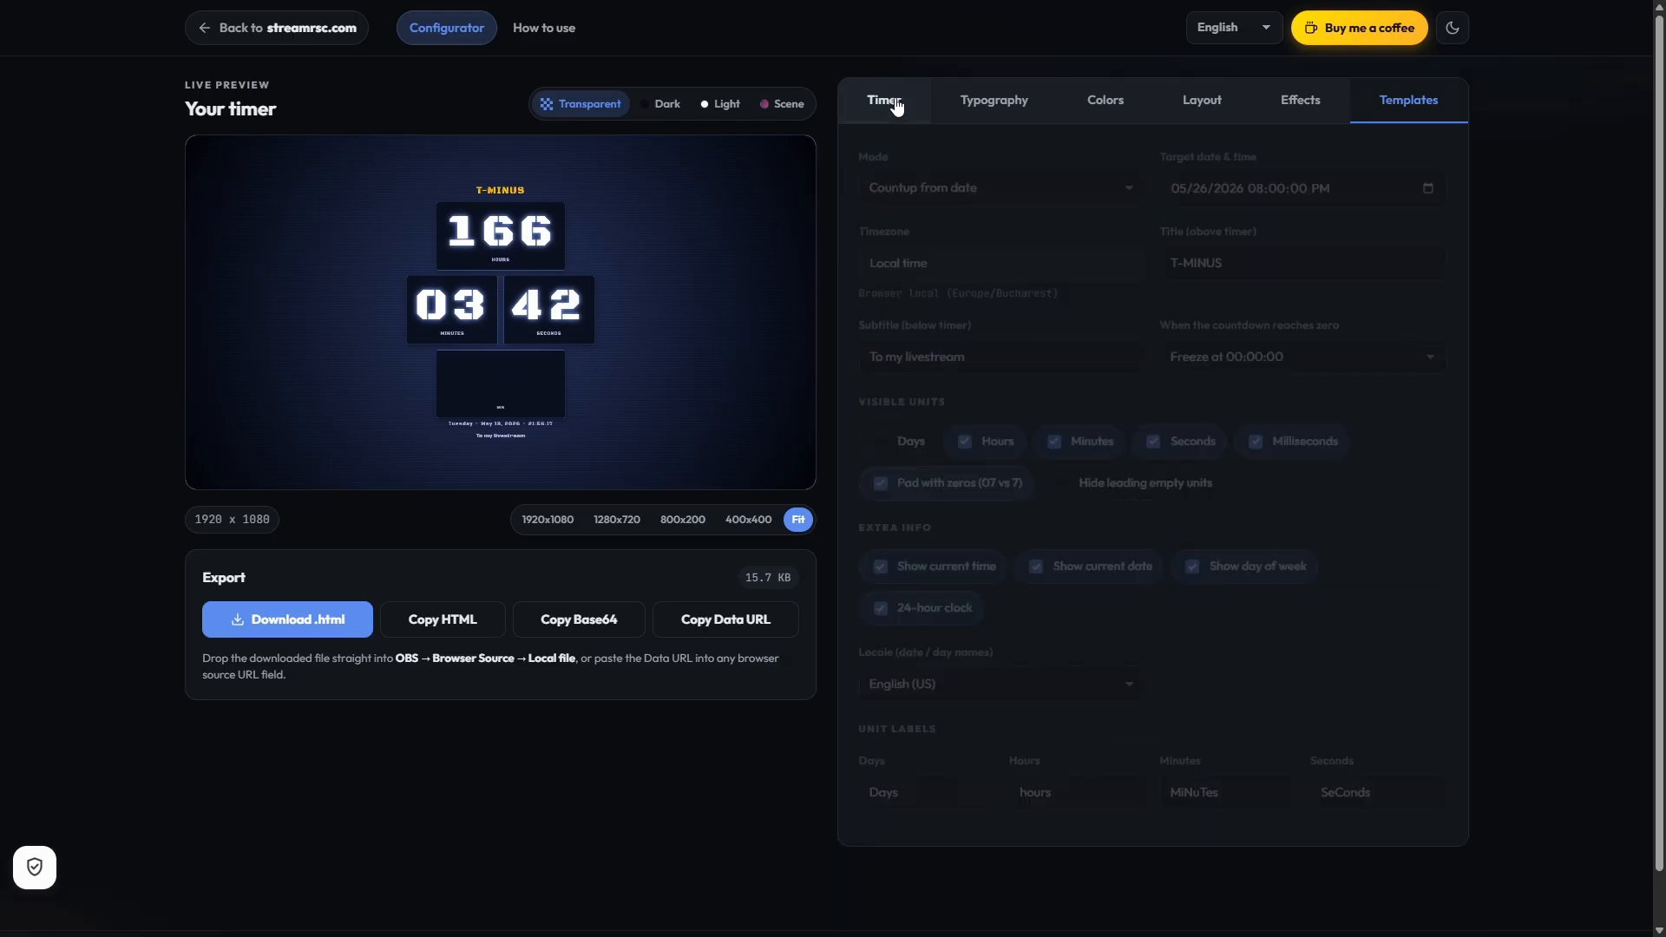
pyautogui.click(1296, 441)
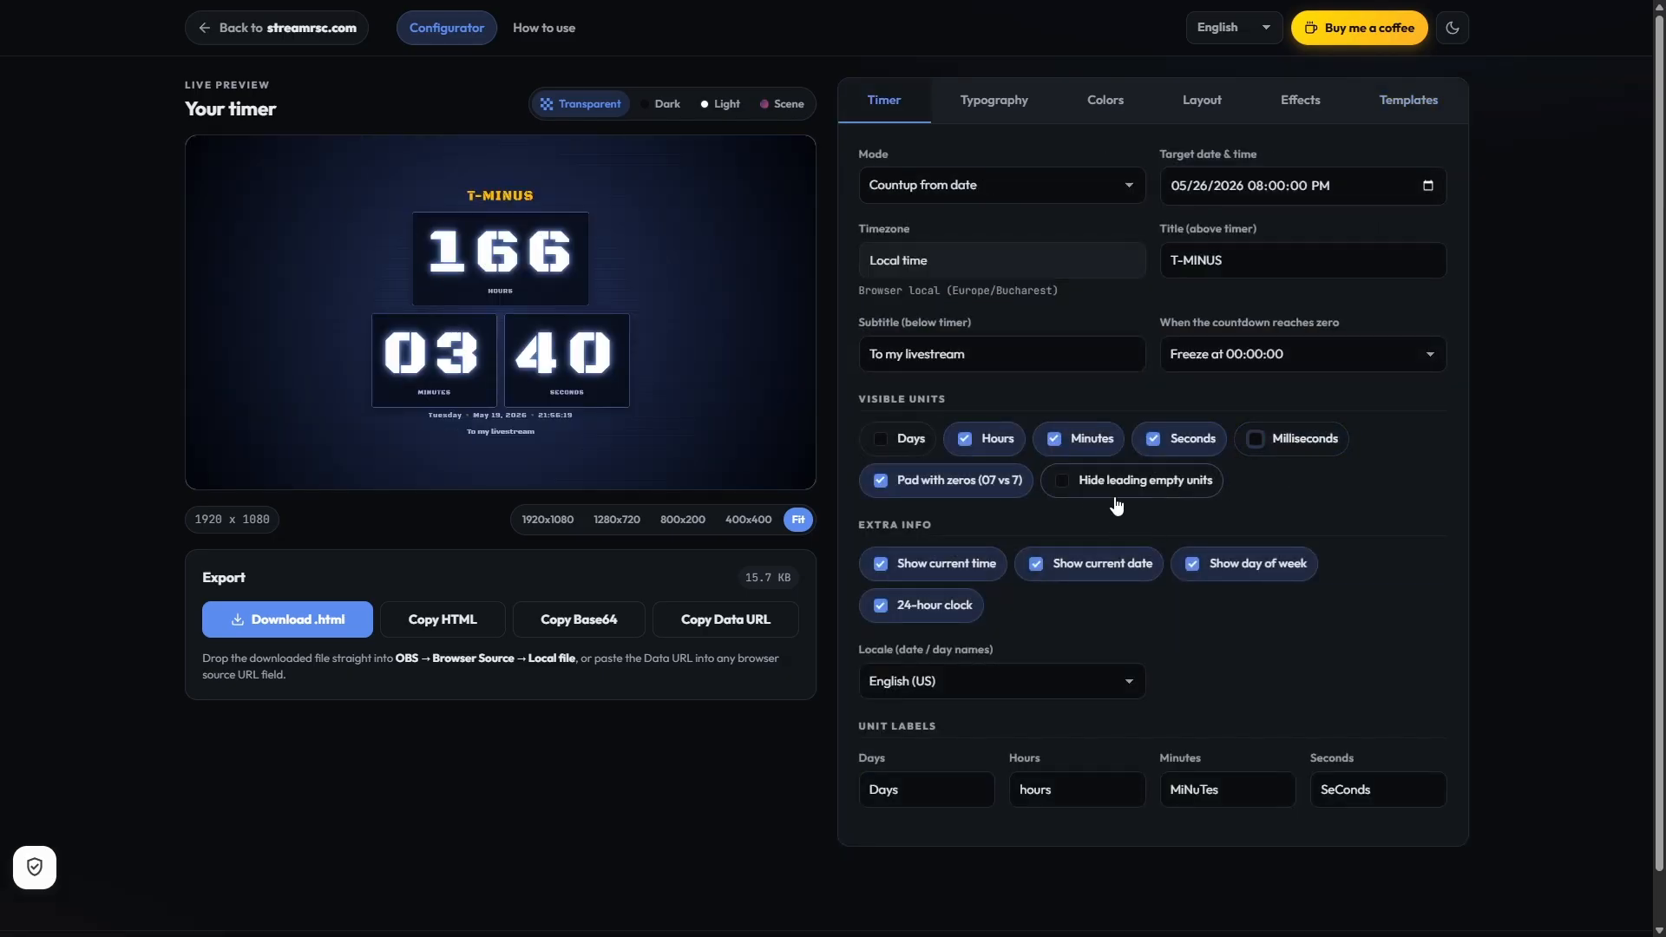
pyautogui.click(925, 444)
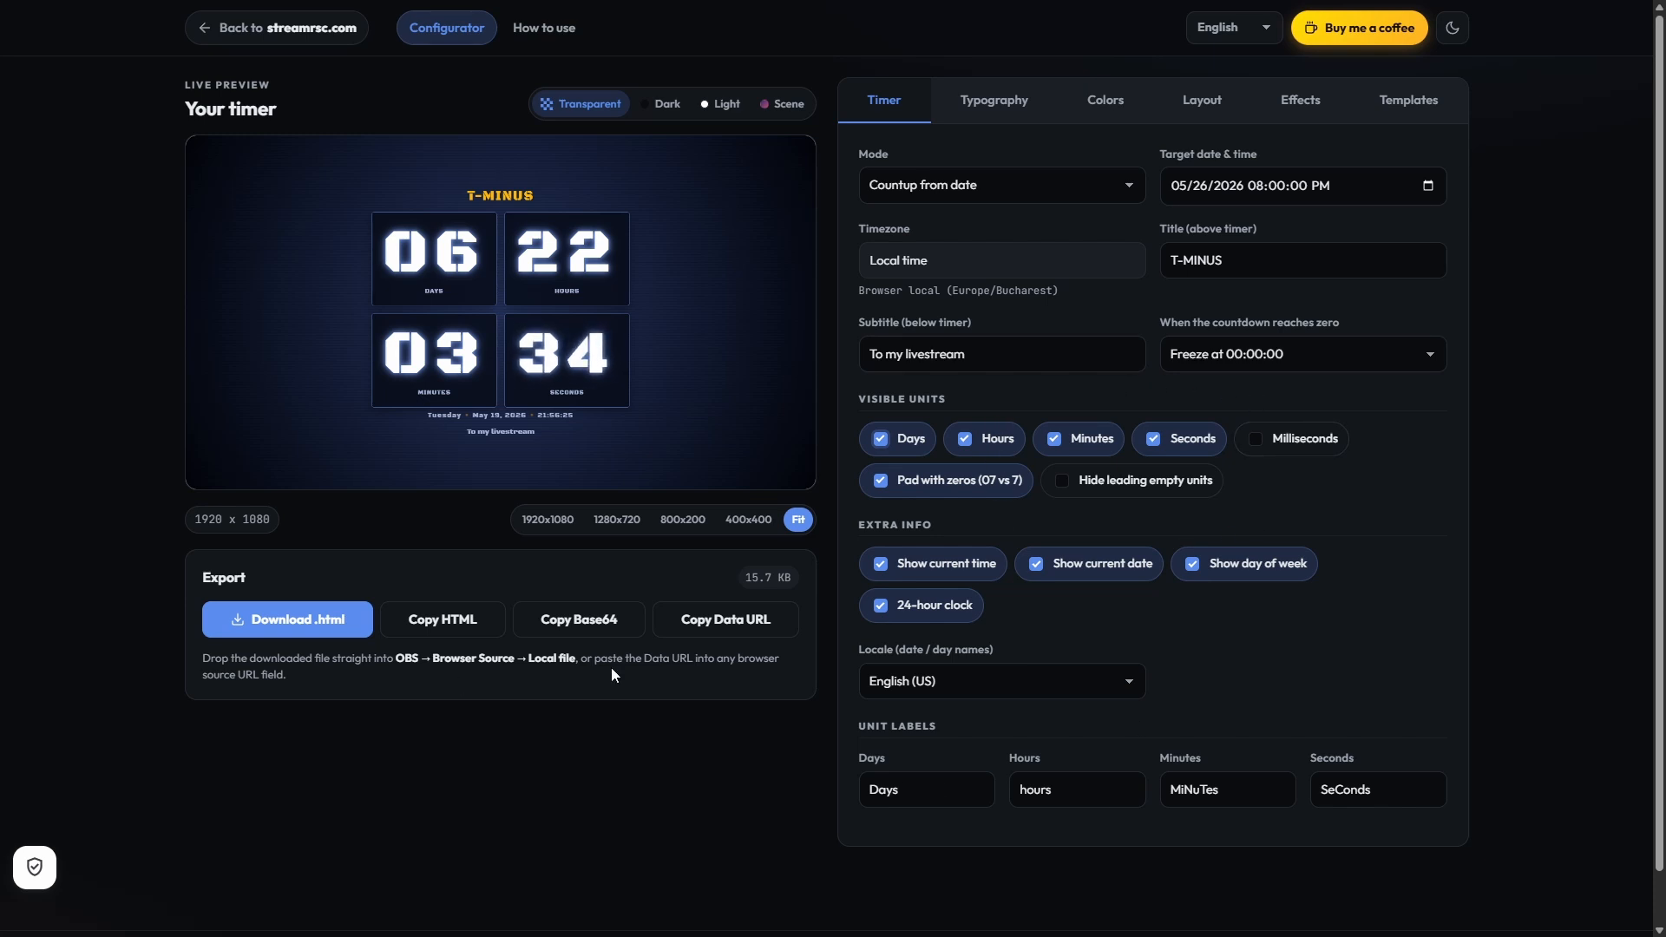
# Step: Download the finished timer as an .html file and switch to OBS Studio
pyautogui.click(293, 621)
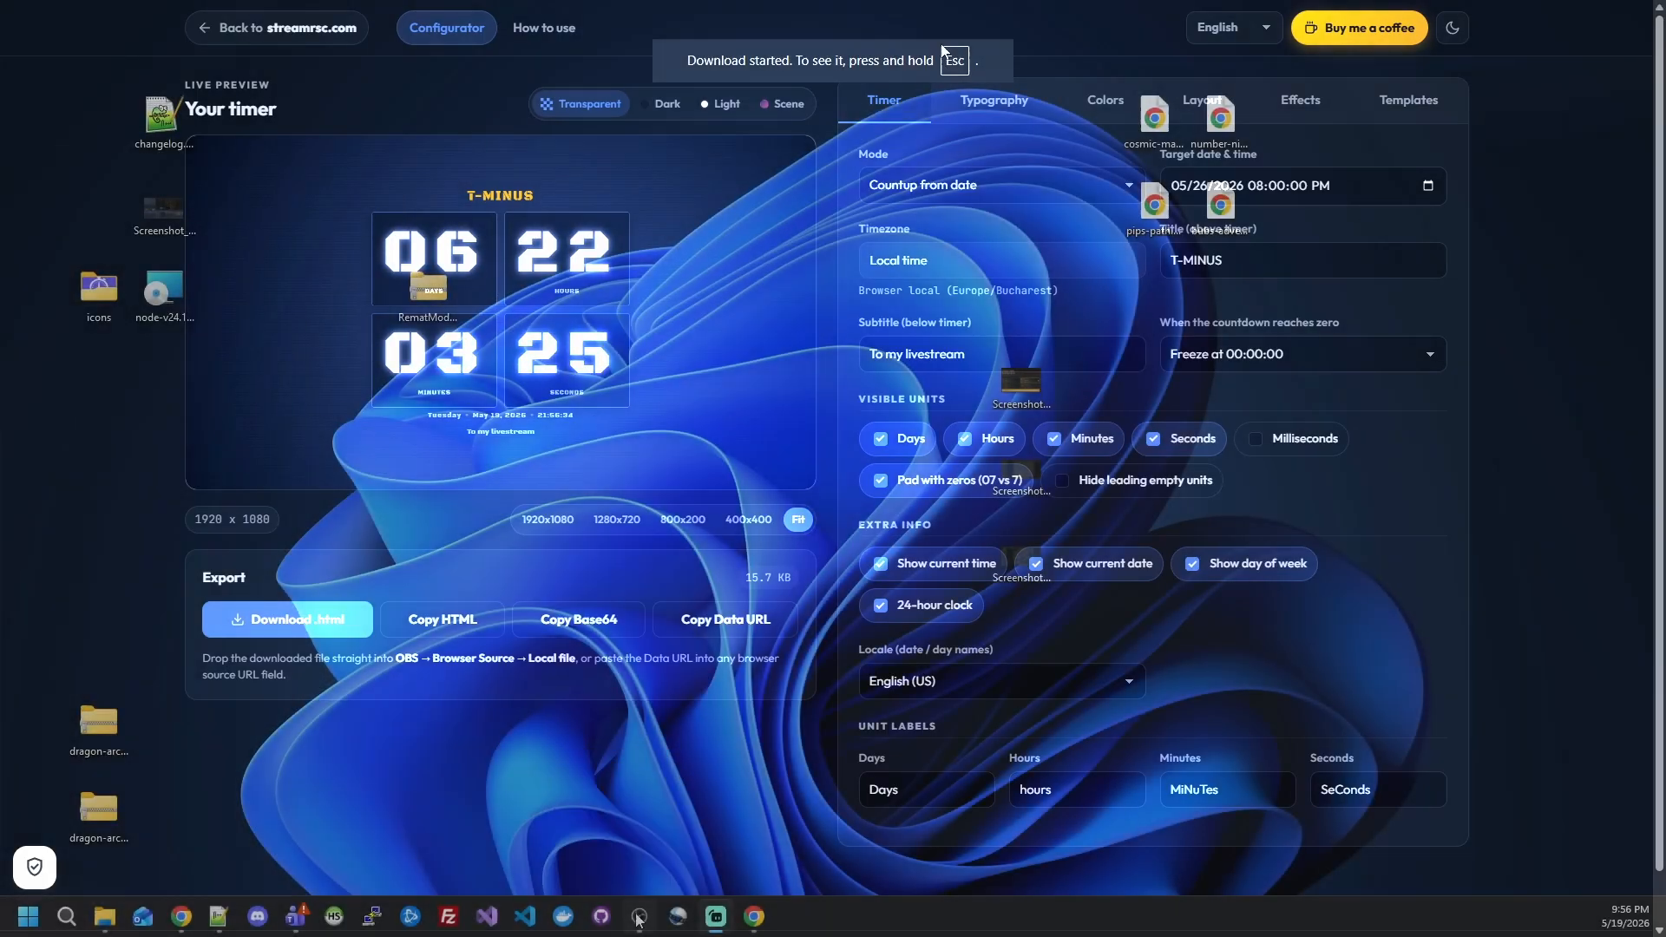
pyautogui.click(639, 918)
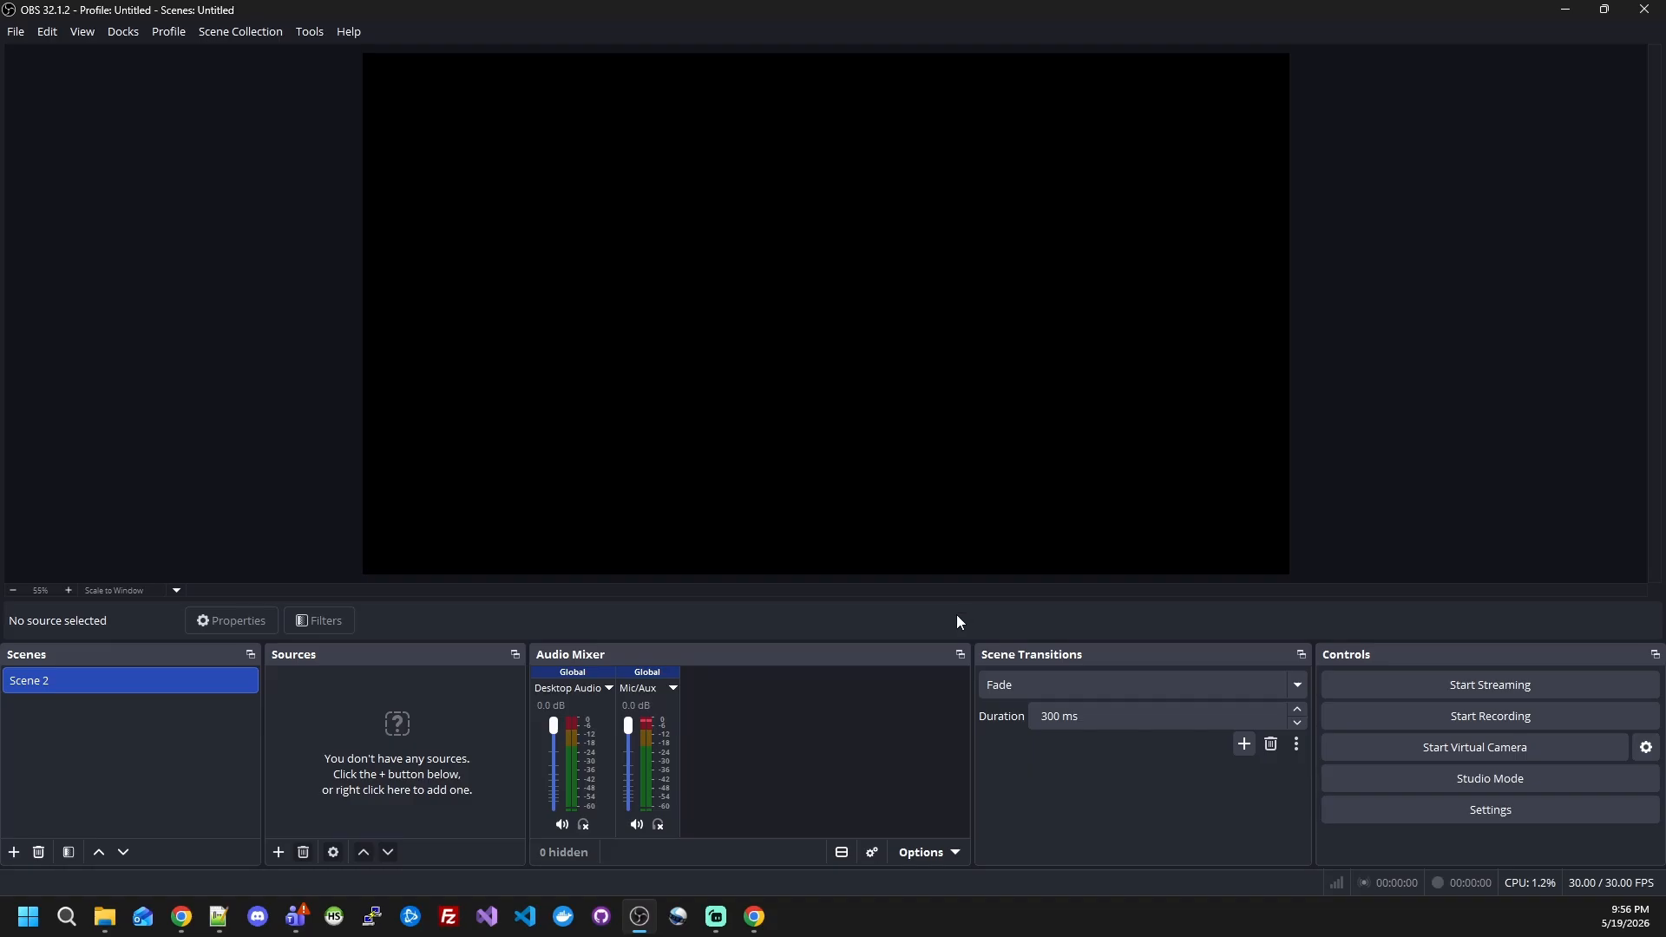
# Step: Add a new Browser source to Scene 2 and load the local file stream-timer (2).html from the Desktop
pyautogui.click(278, 851)
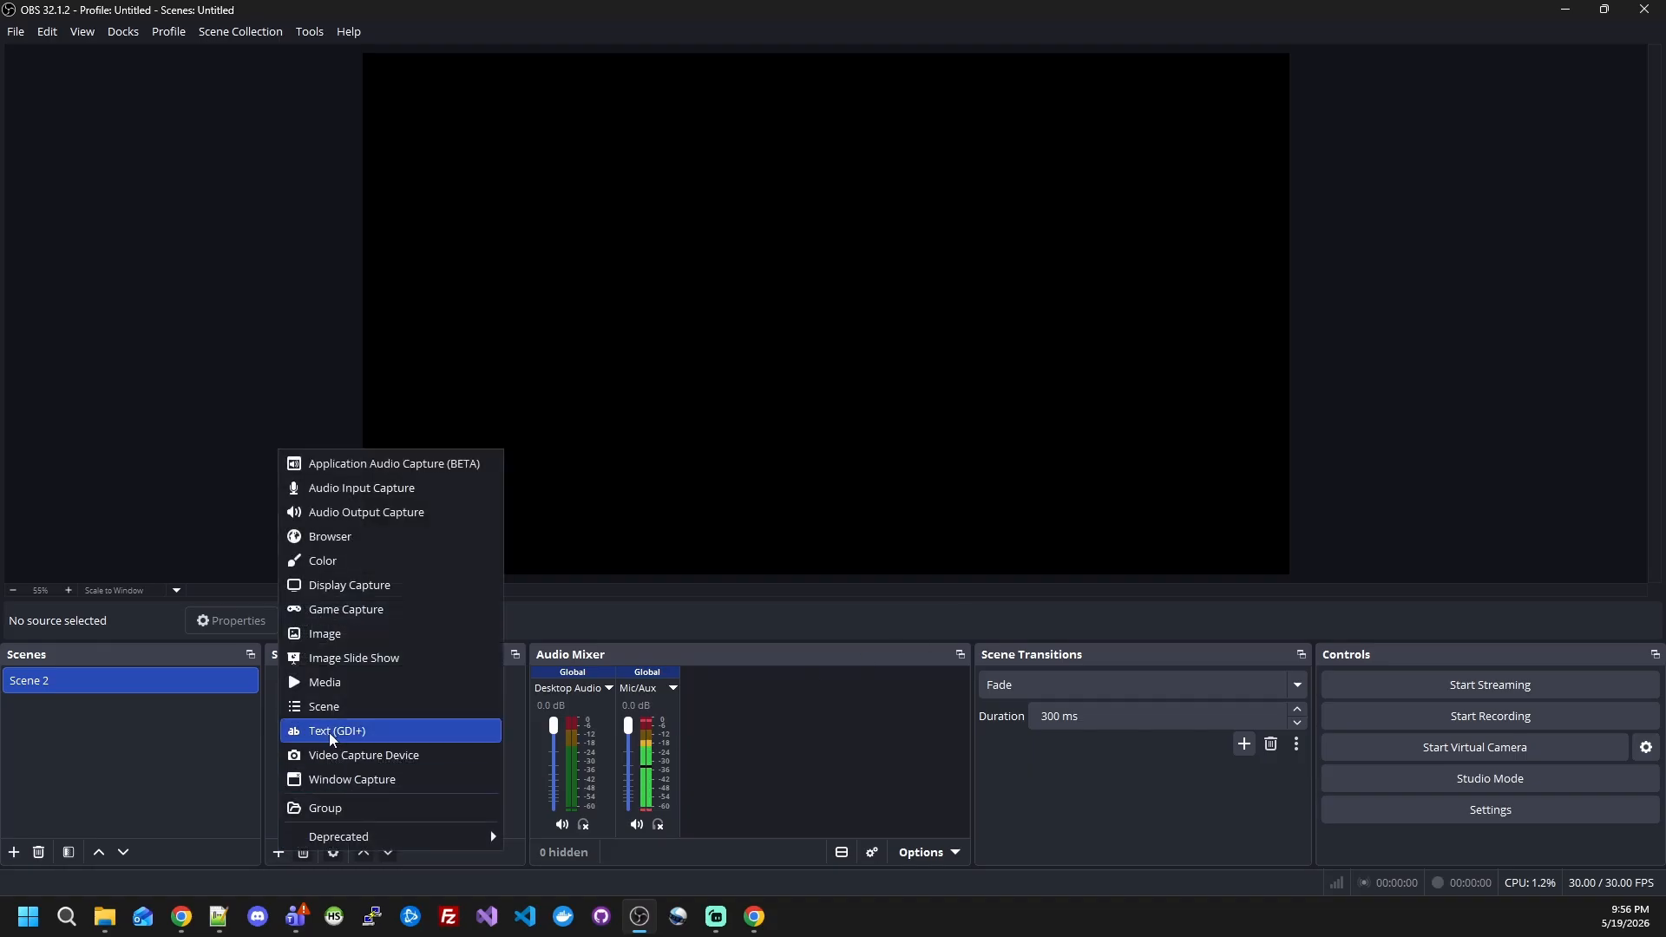
pyautogui.click(328, 547)
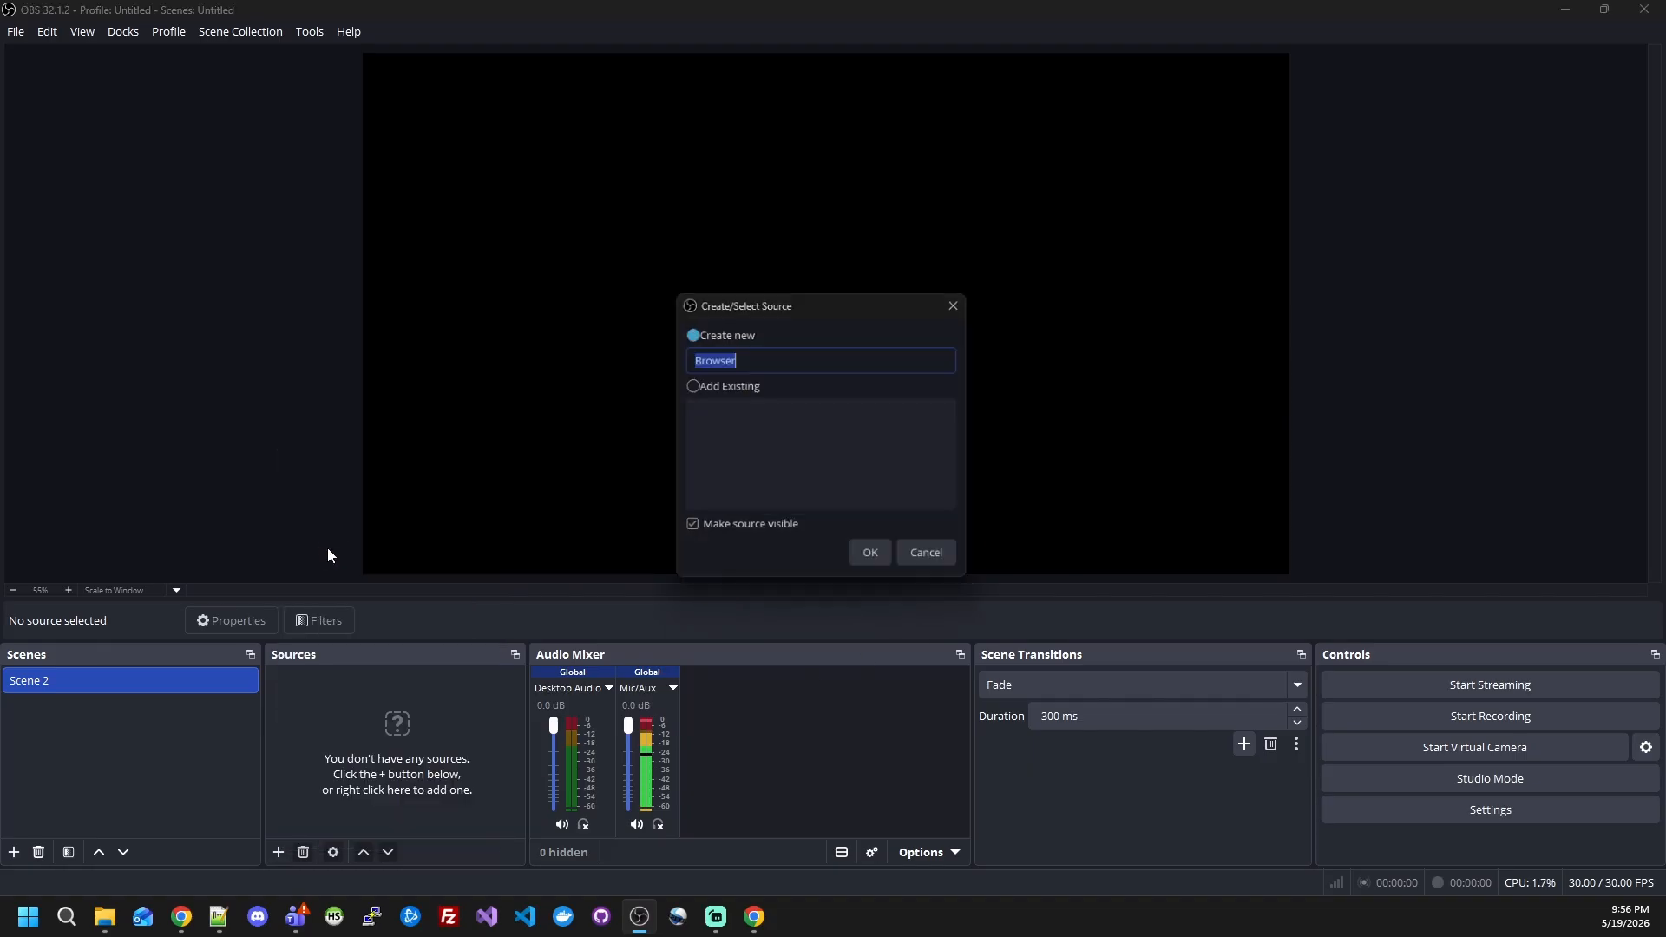
pyautogui.click(874, 561)
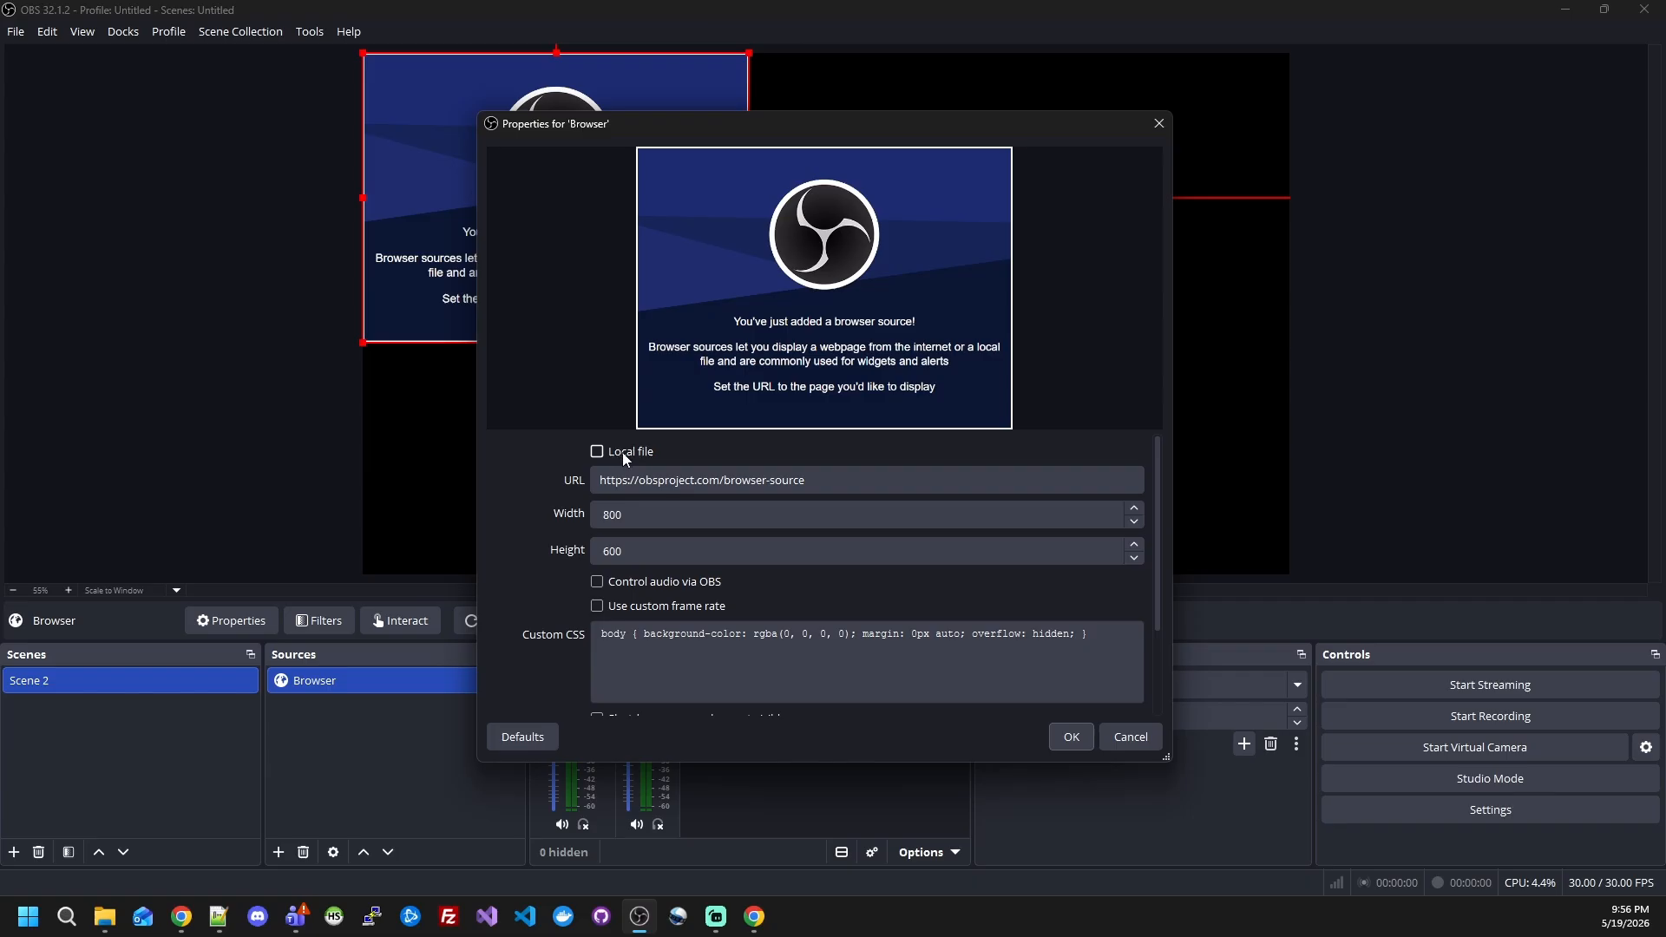
pyautogui.click(625, 456)
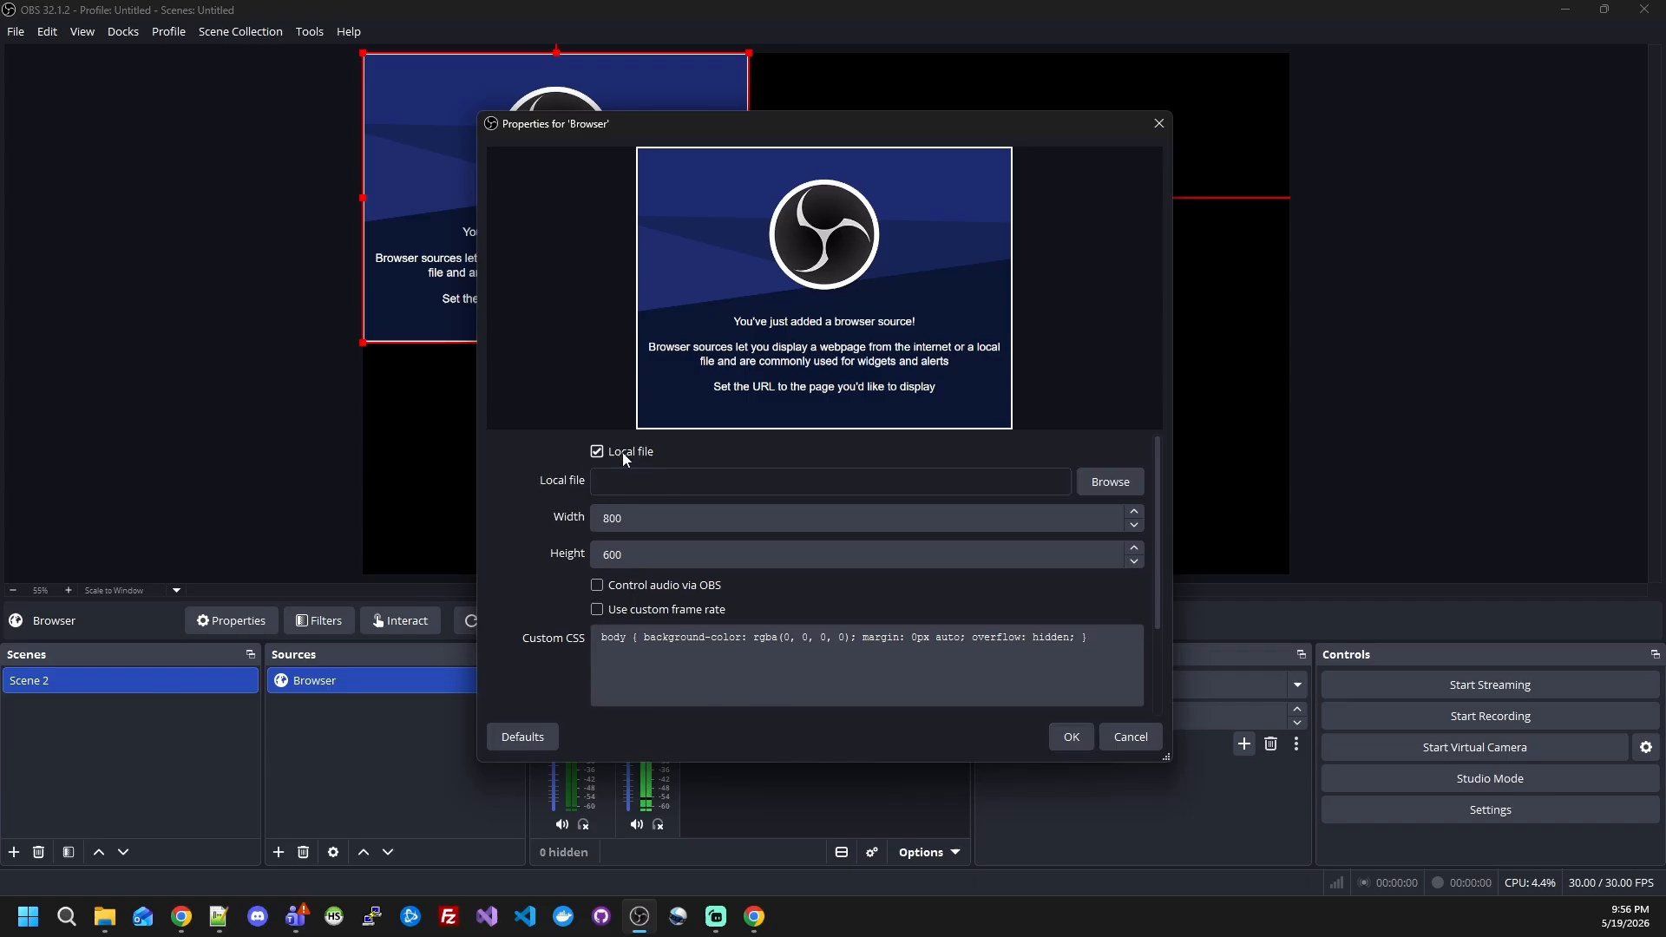
pyautogui.click(1080, 475)
pyautogui.press('Escape')
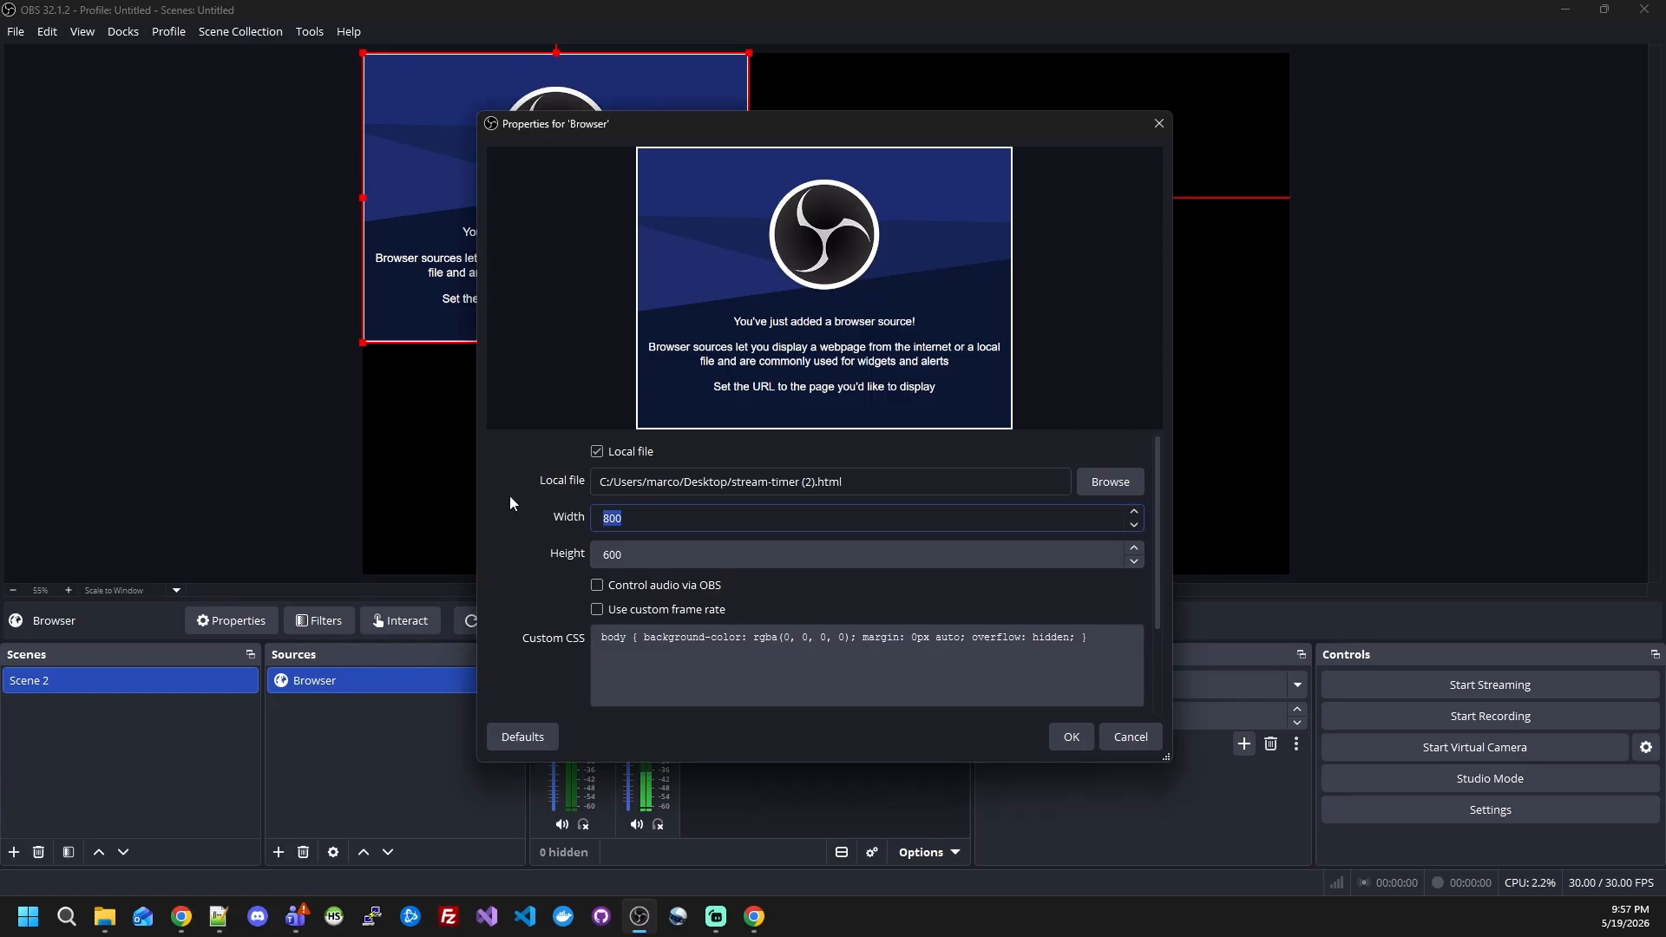
# Step: Set the Browser source's width to 1920 and height to 1080, and accept its properties
pyautogui.write('1080')
pyautogui.press('BackSpace')
pyautogui.press('BackSpace')
pyautogui.press('BackSpace')
pyautogui.press('BackSpace')
pyautogui.write('1920')
pyautogui.press('Tab')
pyautogui.write('1089')
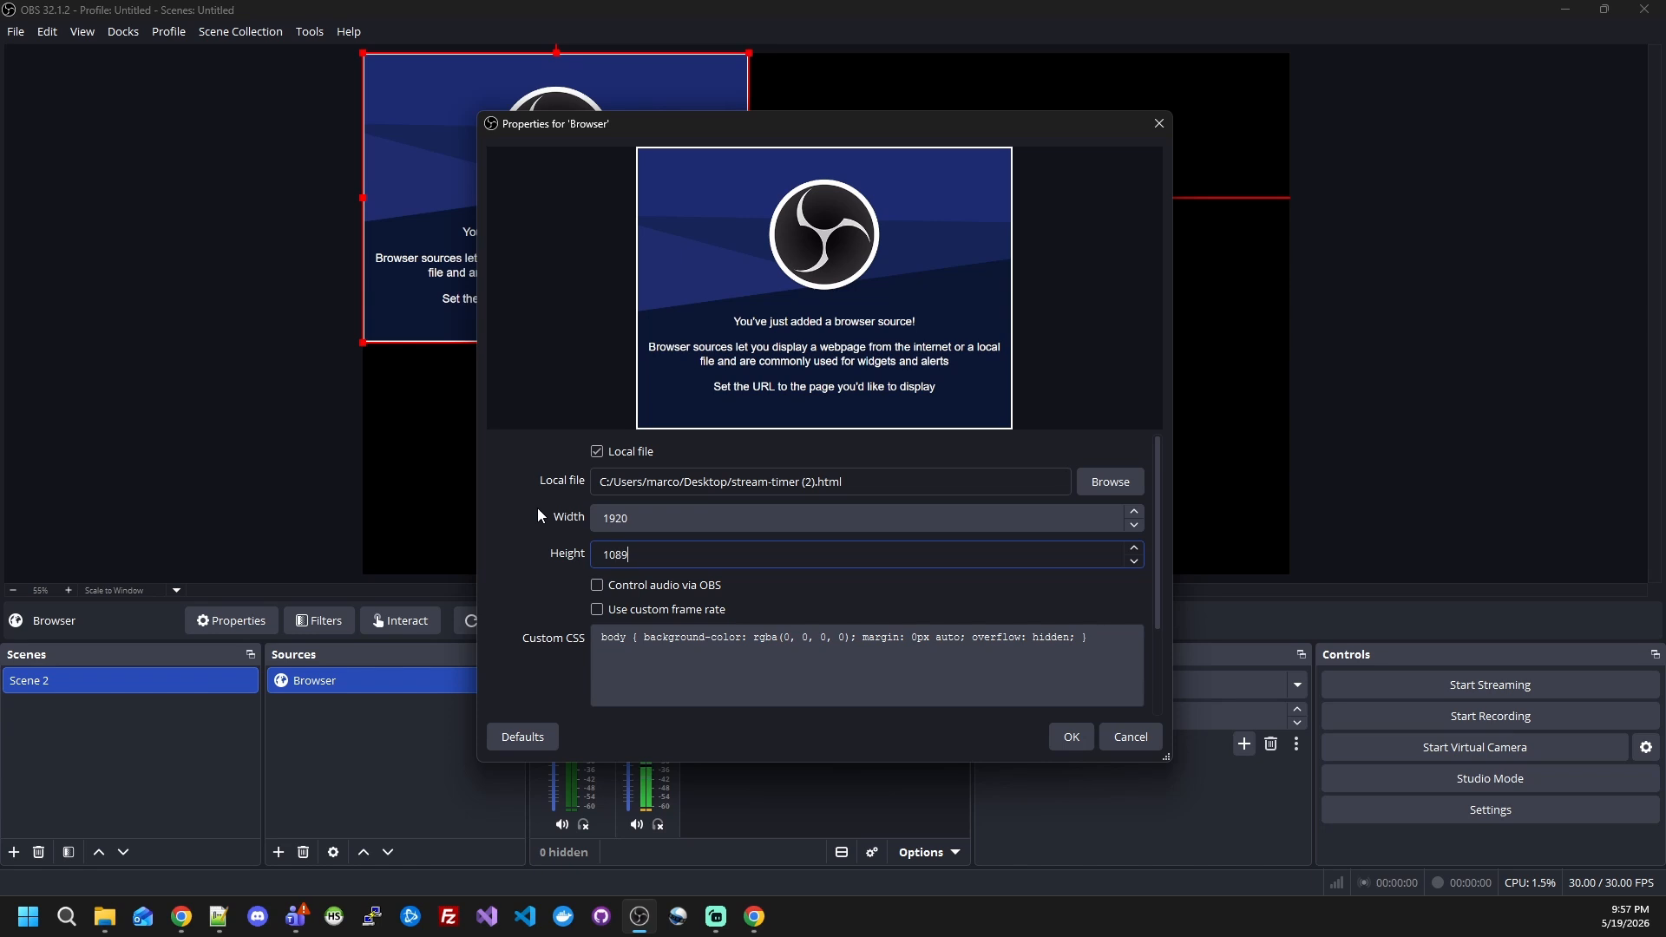
pyautogui.press('BackSpace')
pyautogui.write('0')
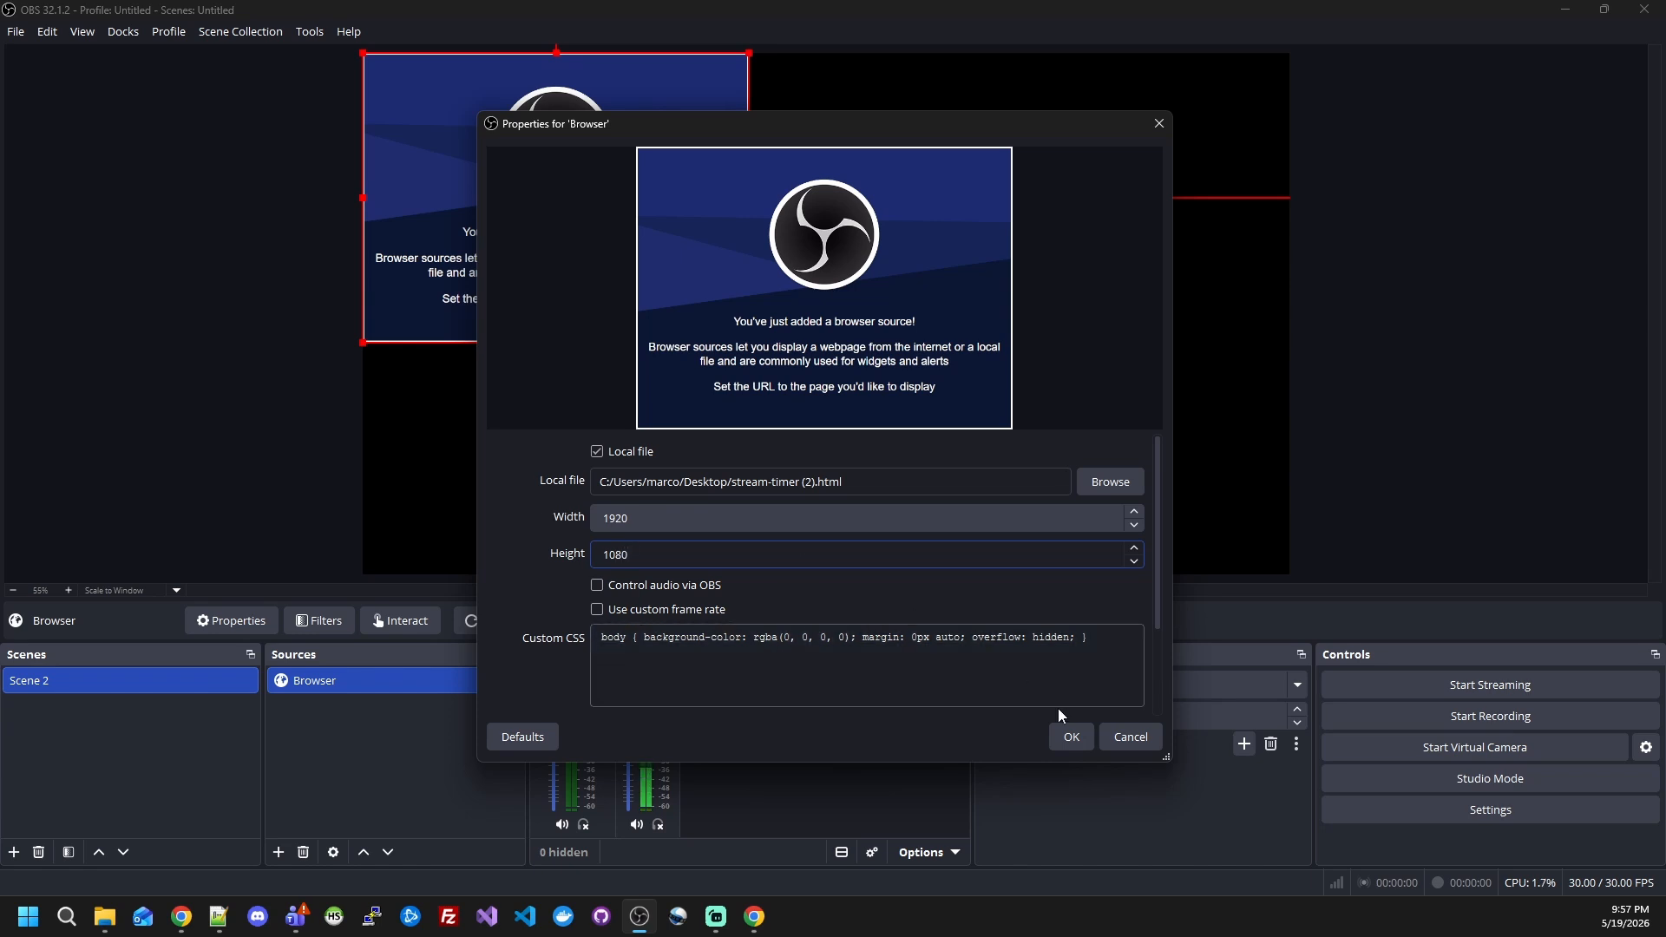
pyautogui.click(1073, 737)
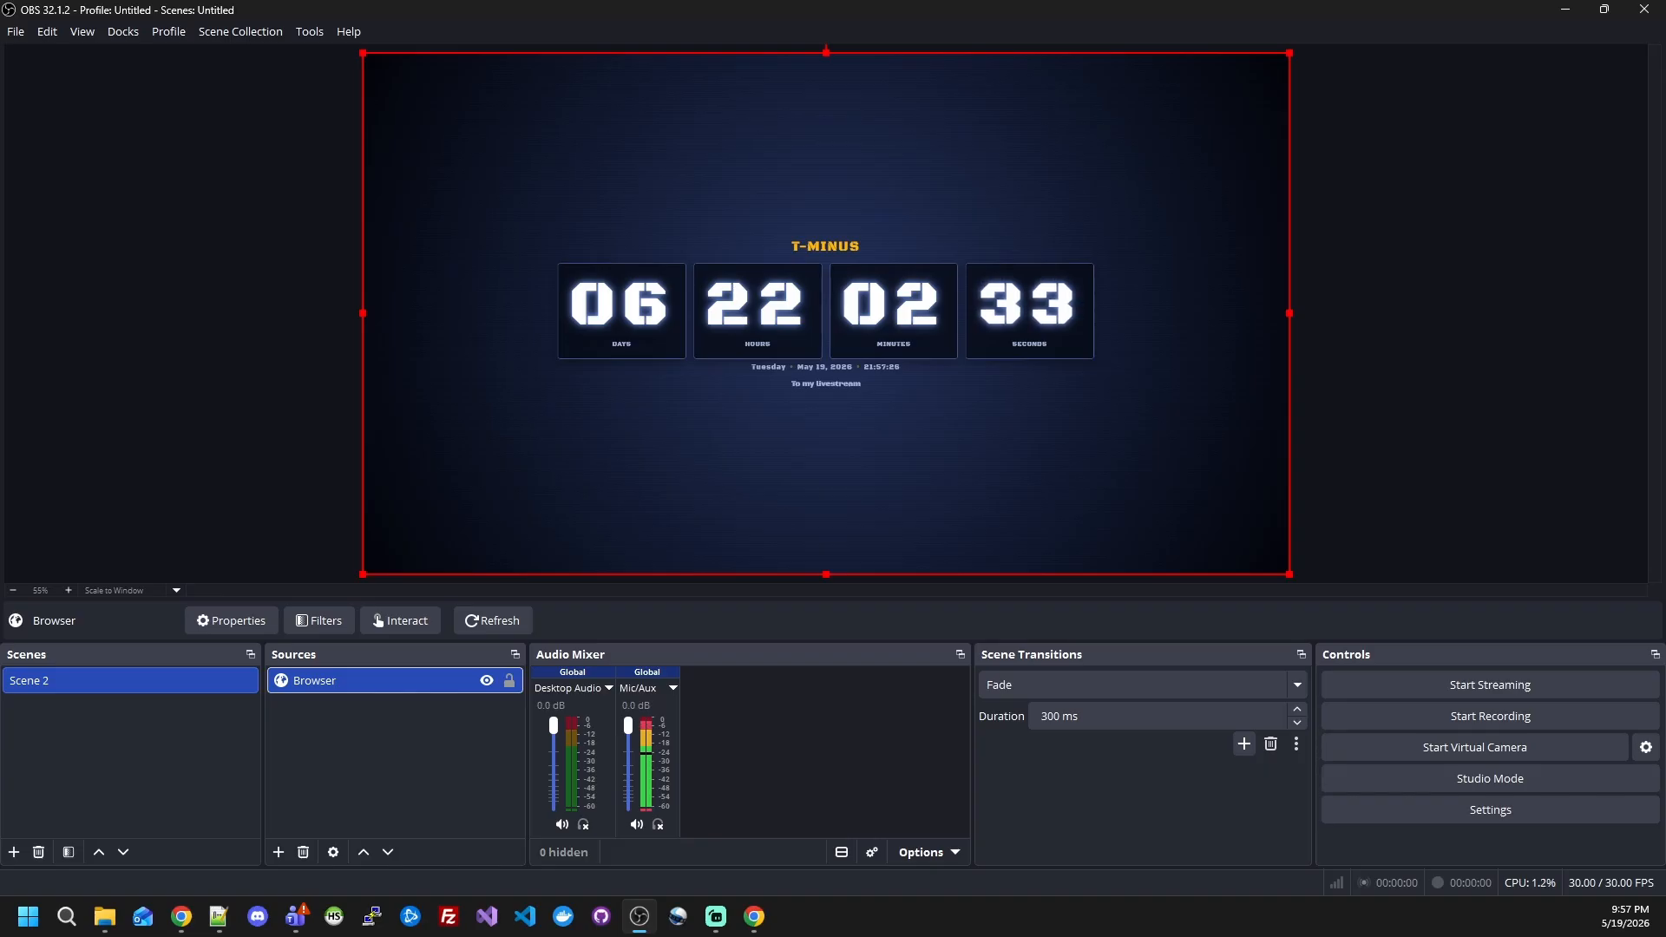
# Step: Switch to the Stream Timer Studio page in Chrome and copy the timer's Base64 code, then its Data URL
pyautogui.hotkey('alt', 'Tab')
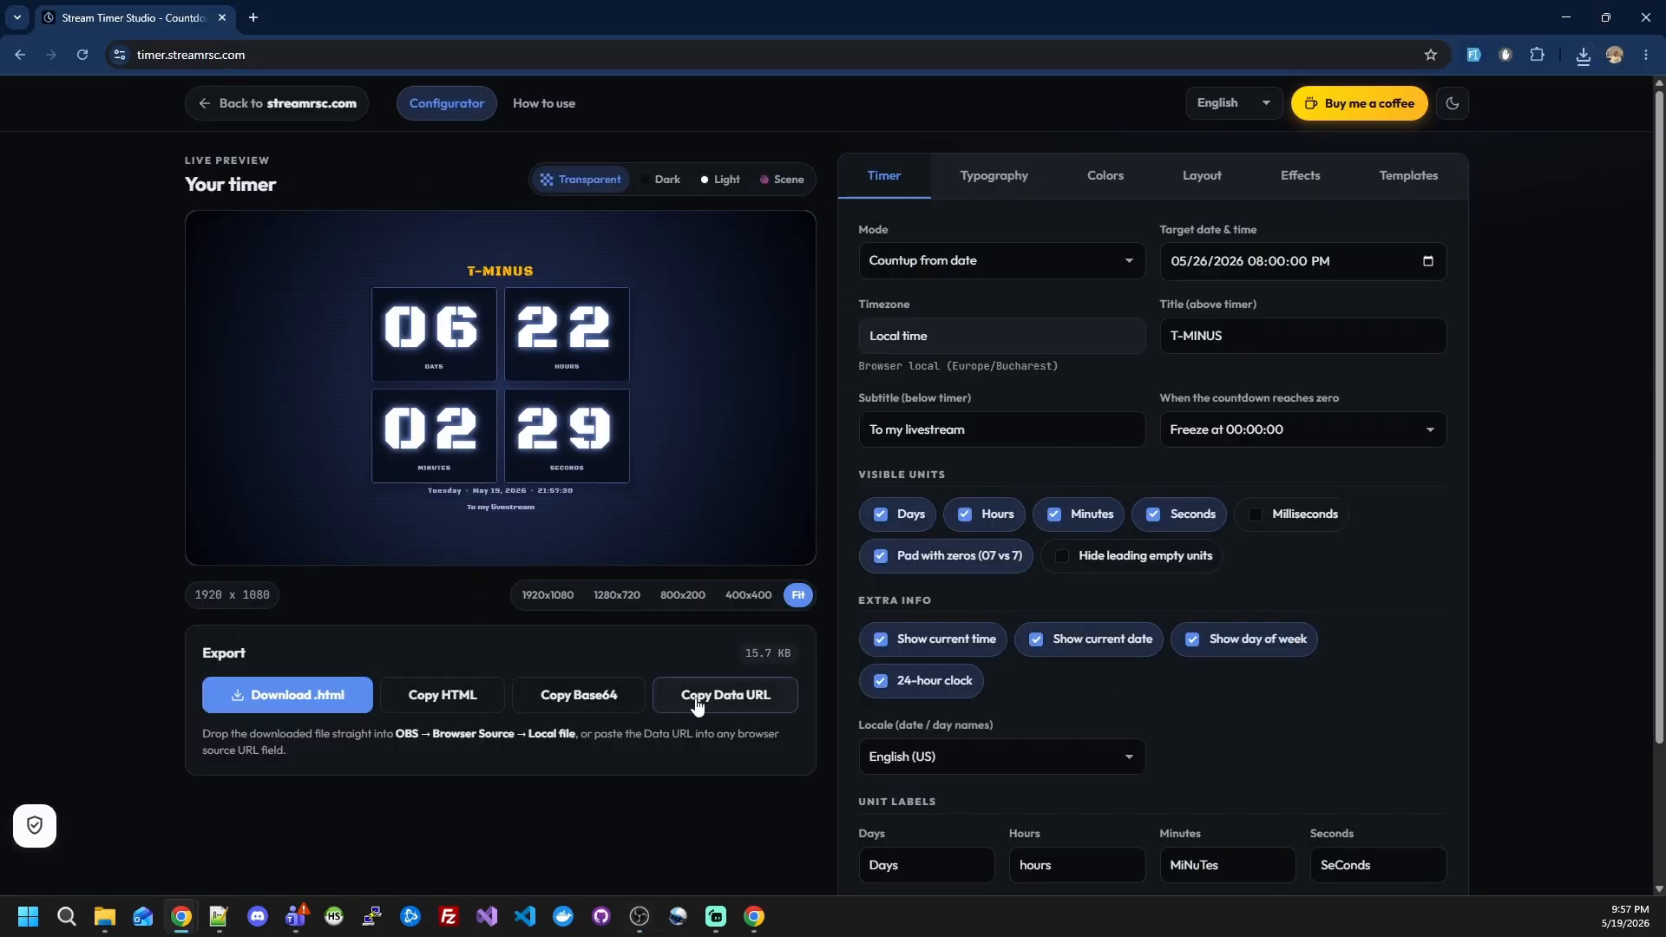
pyautogui.click(574, 701)
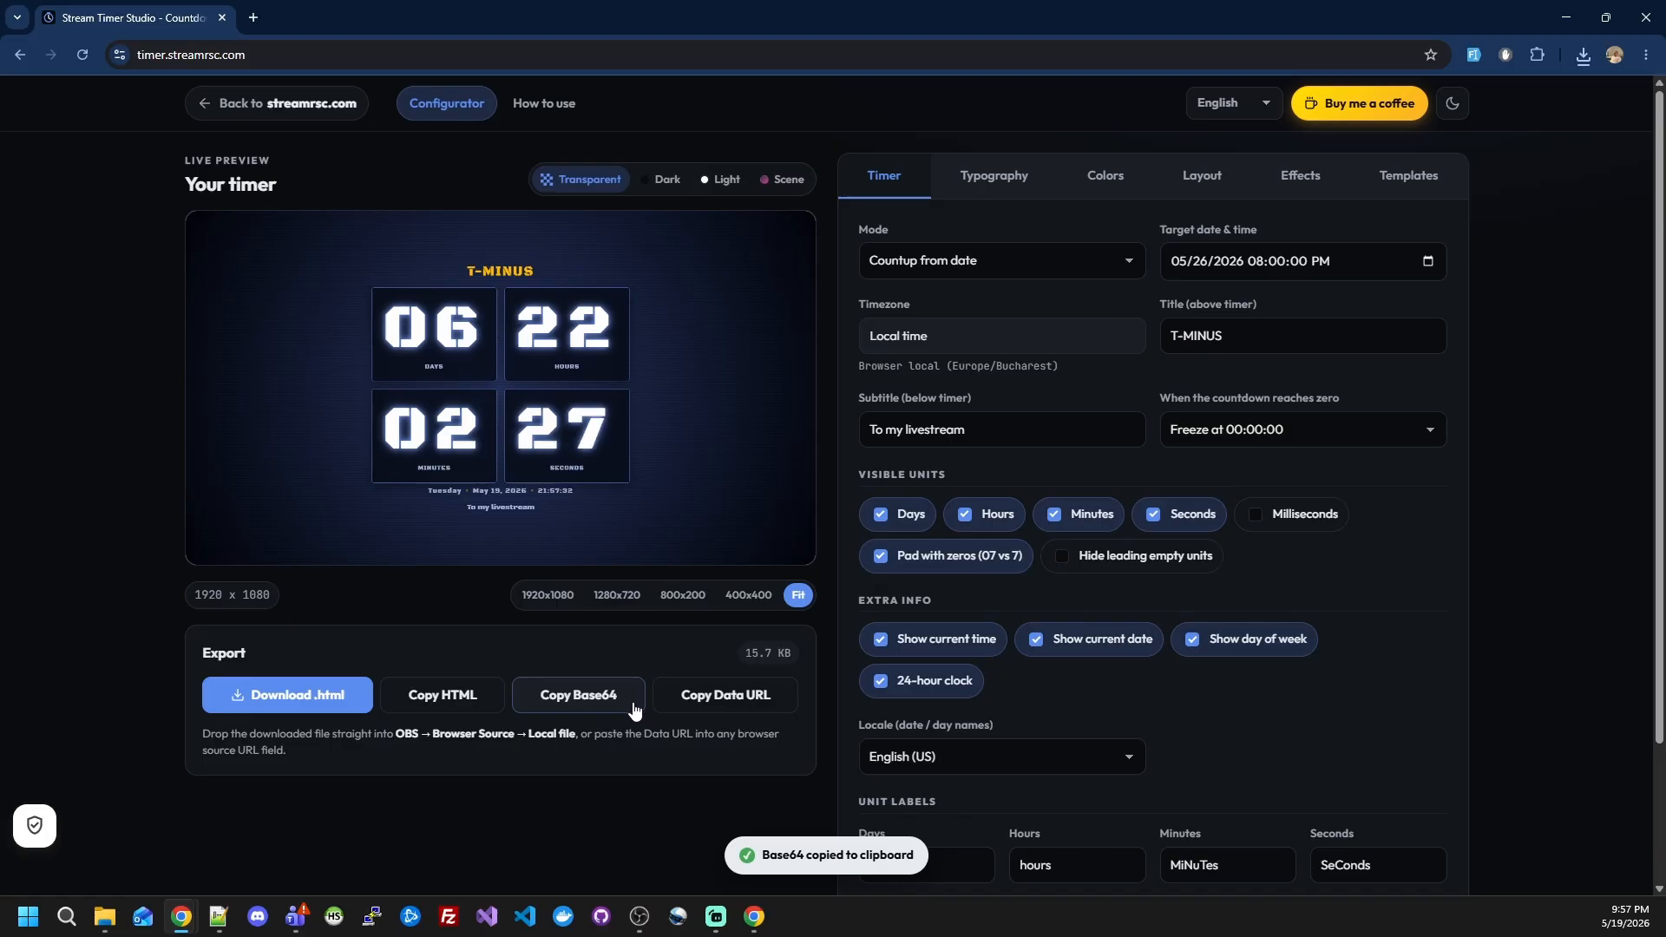
pyautogui.click(686, 698)
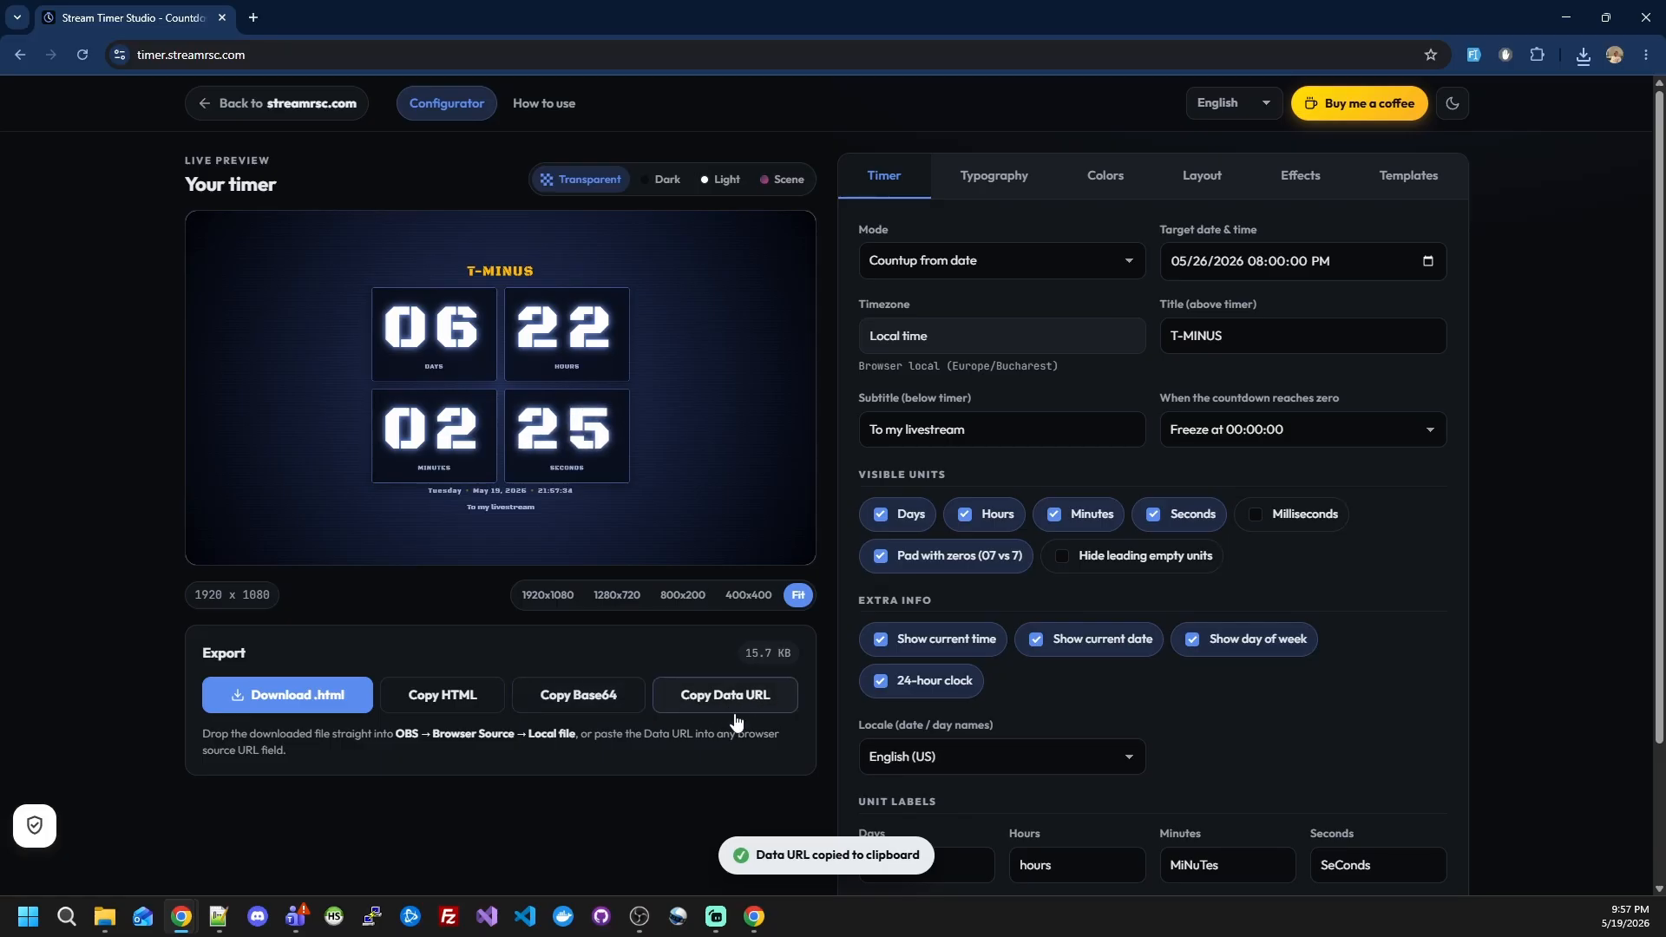
# Step: Switch to OBS Studio and make the Browser source use the copied Data URL as its URL instead of the local file
pyautogui.click(639, 916)
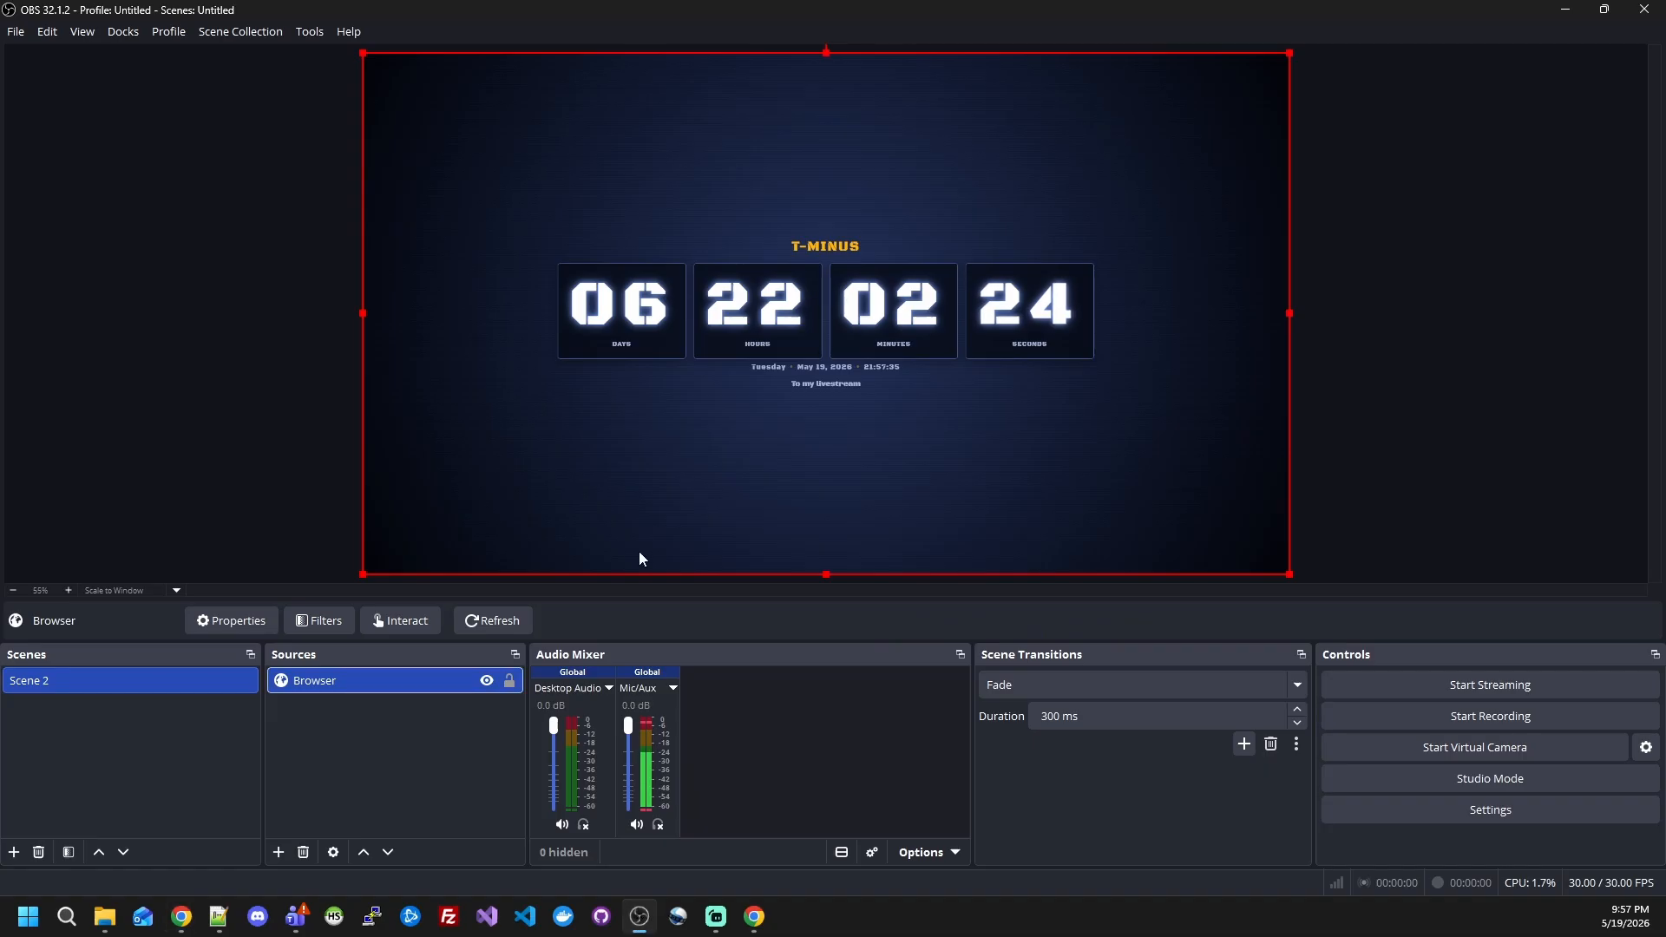
pyautogui.doubleClick(408, 684)
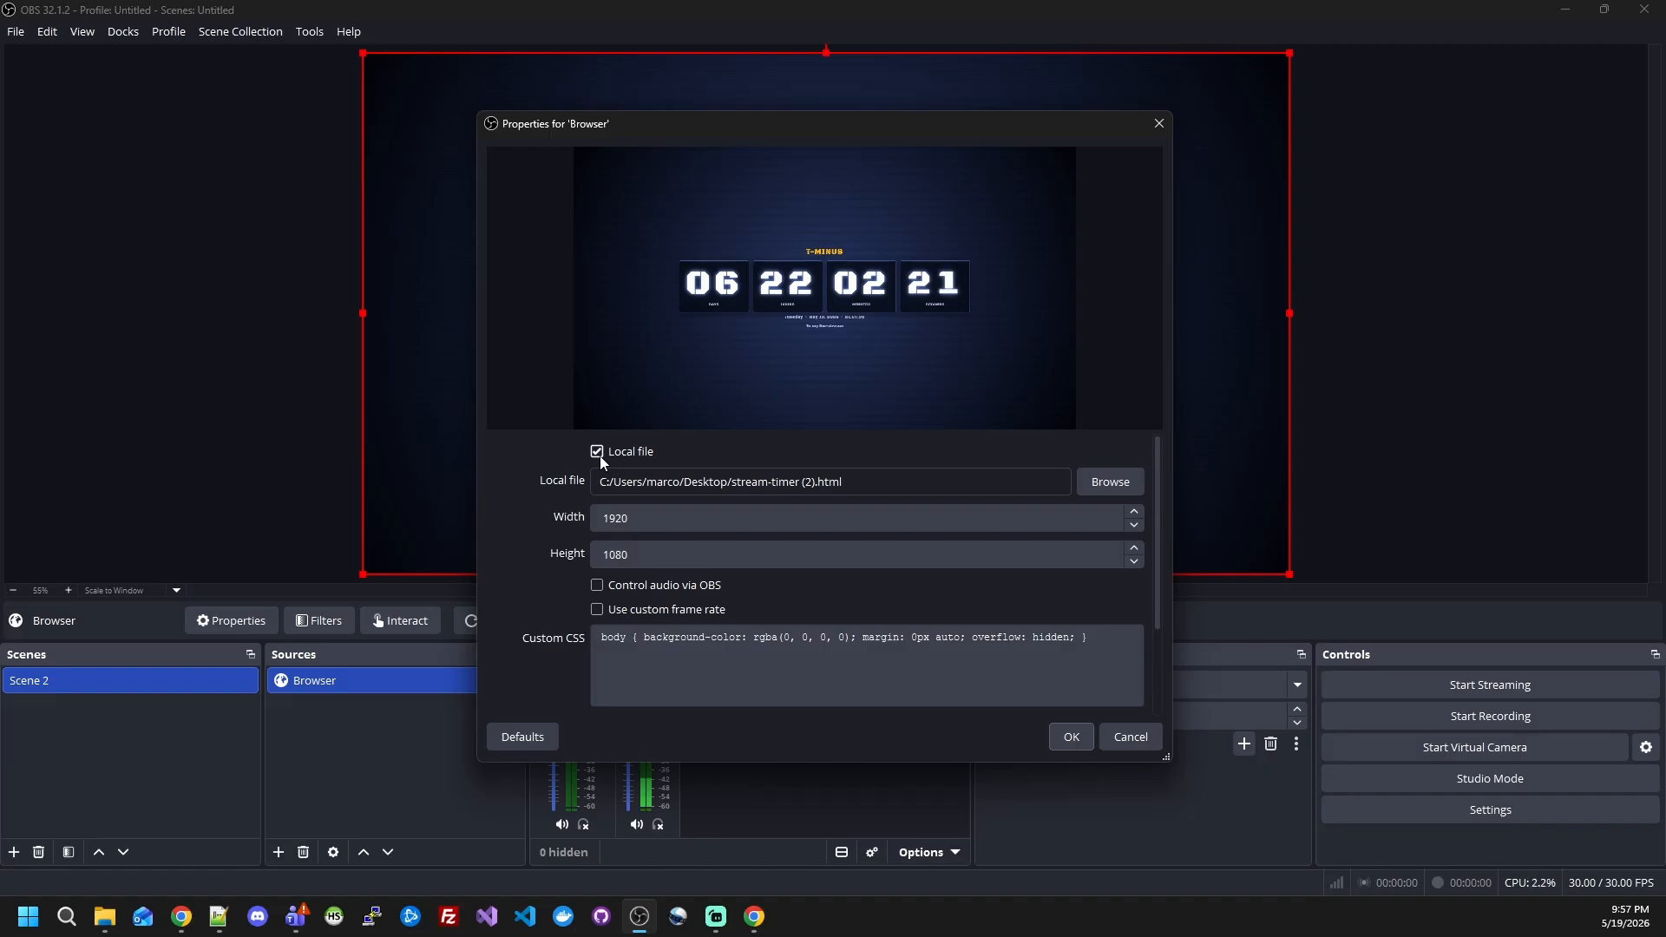
pyautogui.click(598, 452)
pyautogui.moveTo(841, 476); pyautogui.dragTo(372, 475)
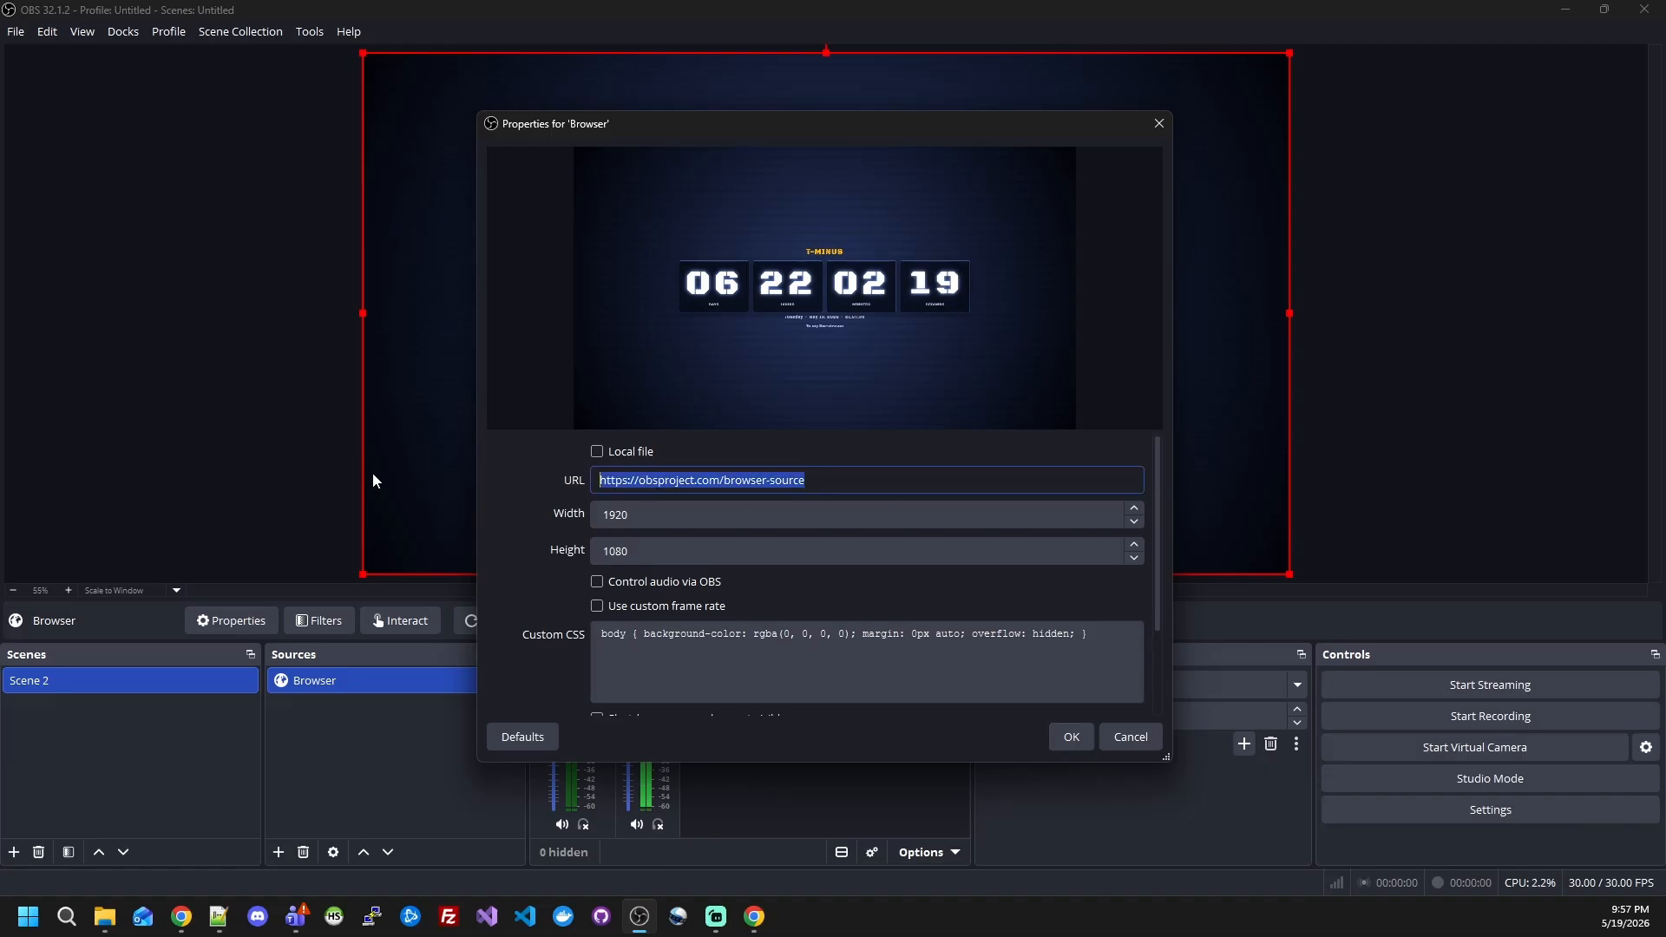
pyautogui.hotkey('ctrl', 'v')
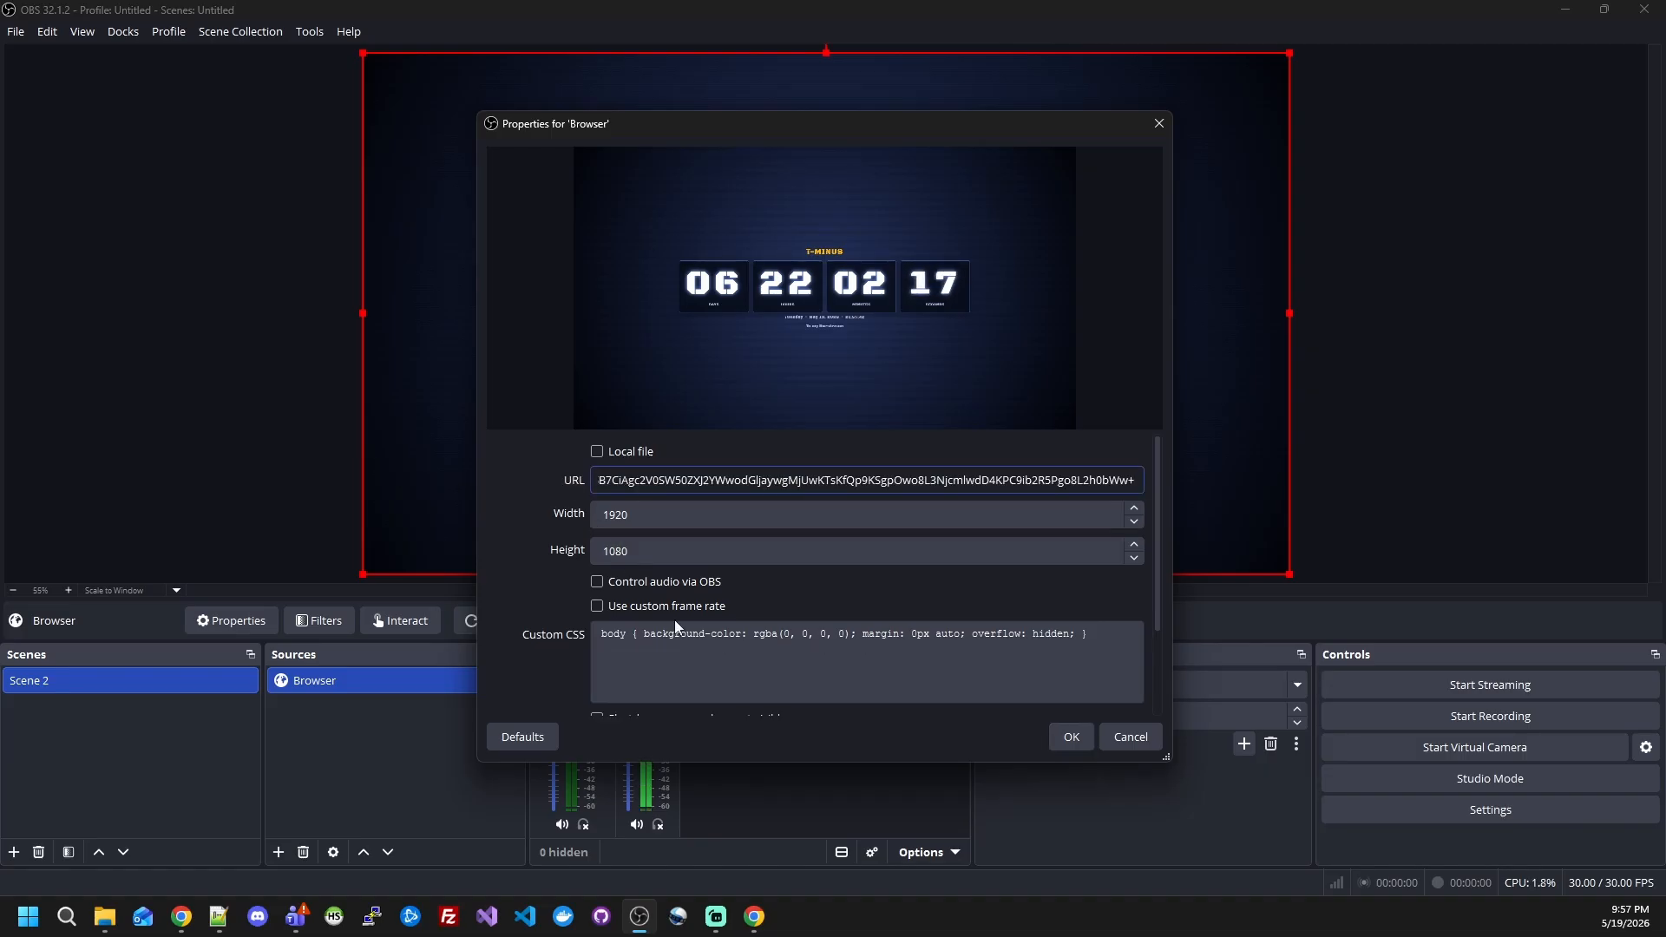
pyautogui.click(1071, 736)
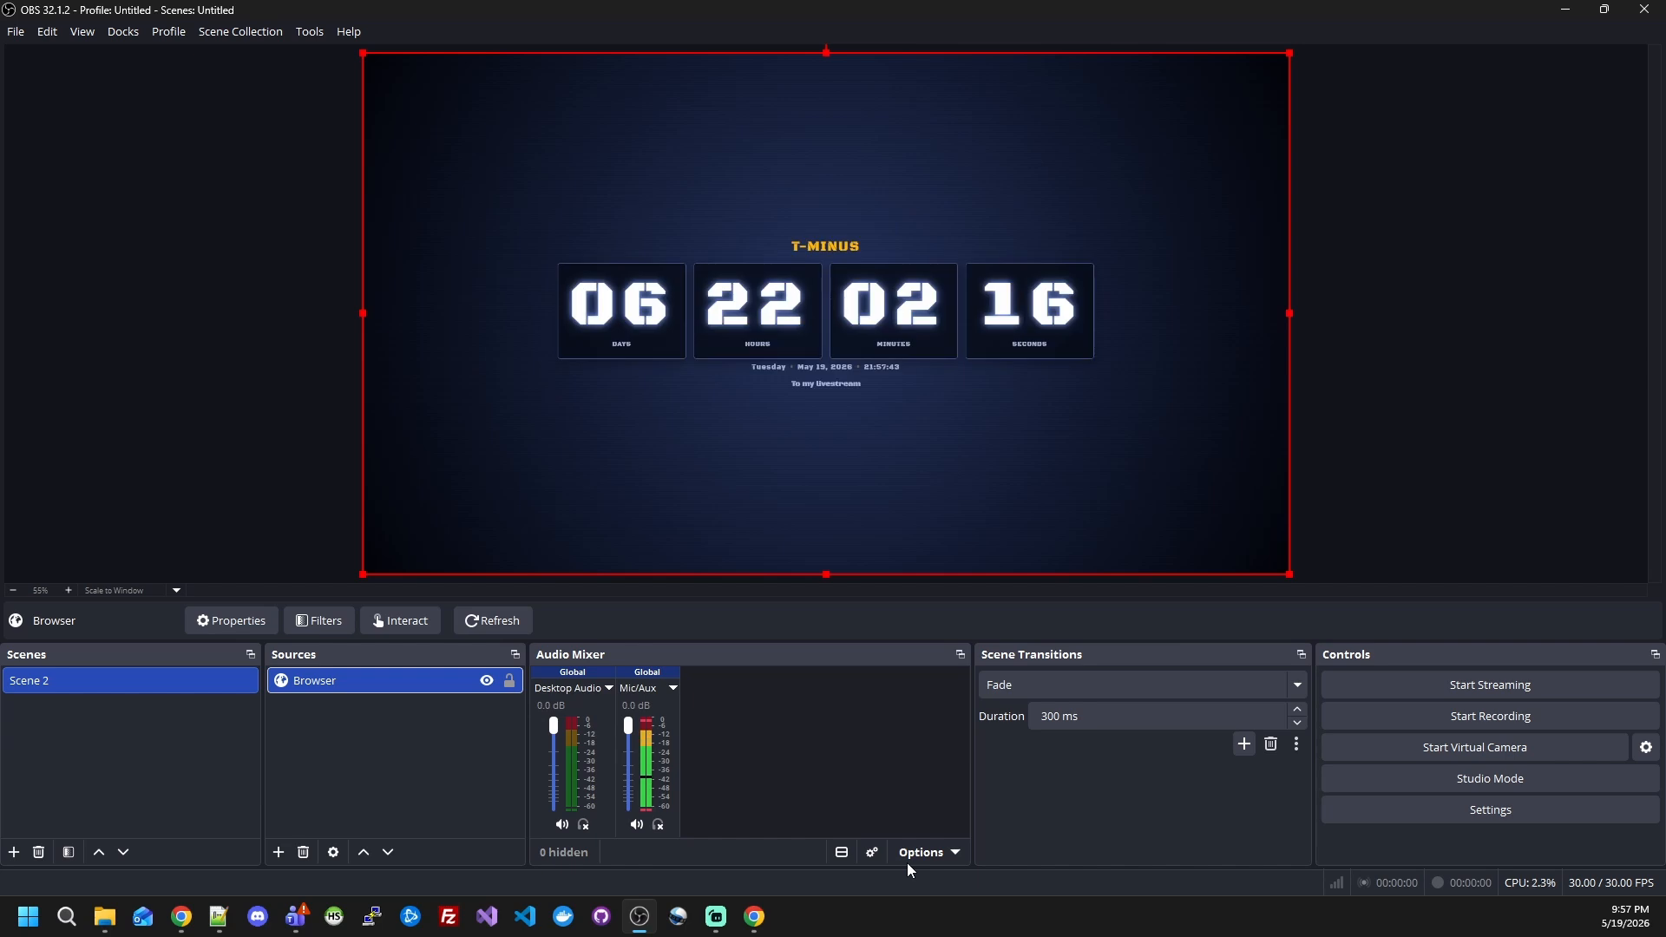